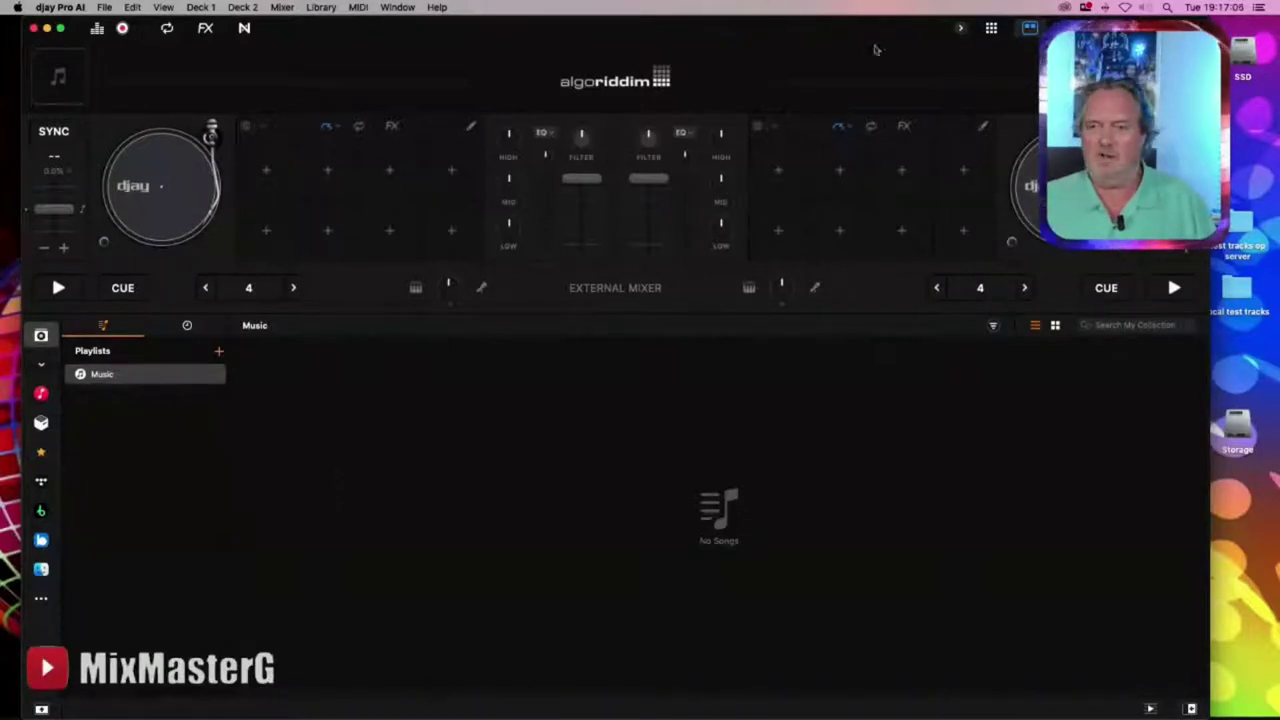
click(1231, 227)
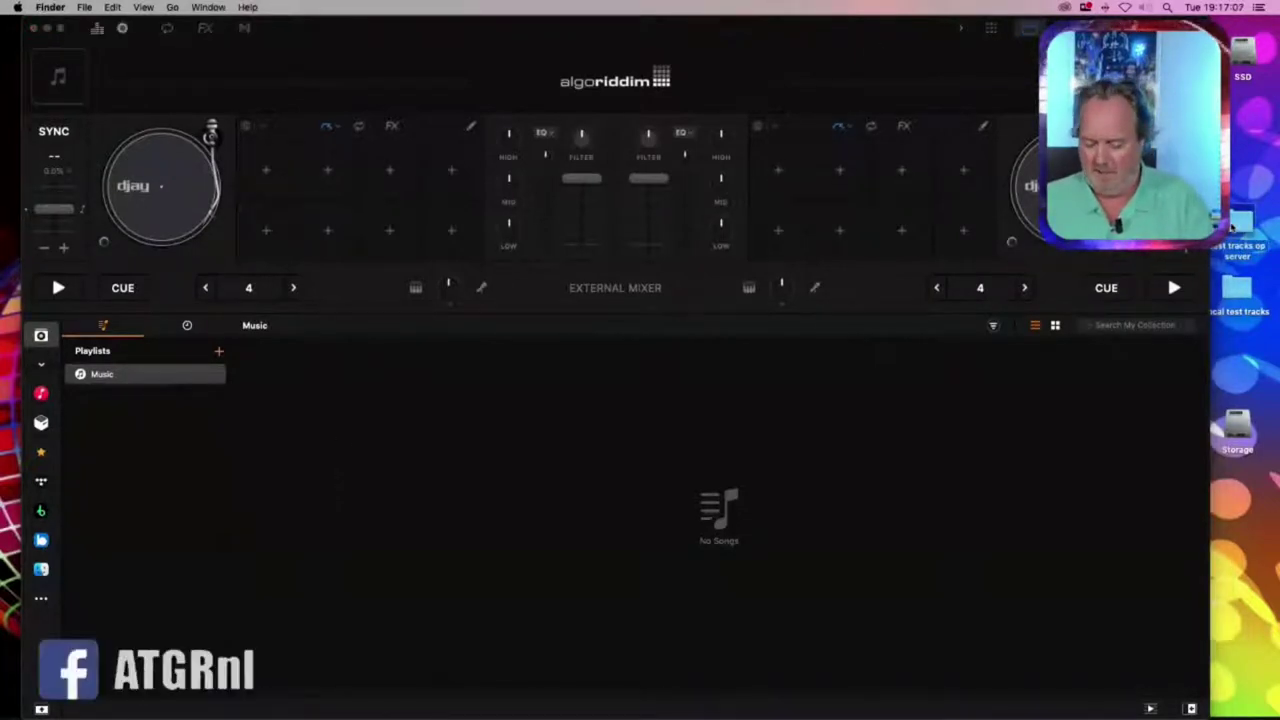
double_click(1231, 227)
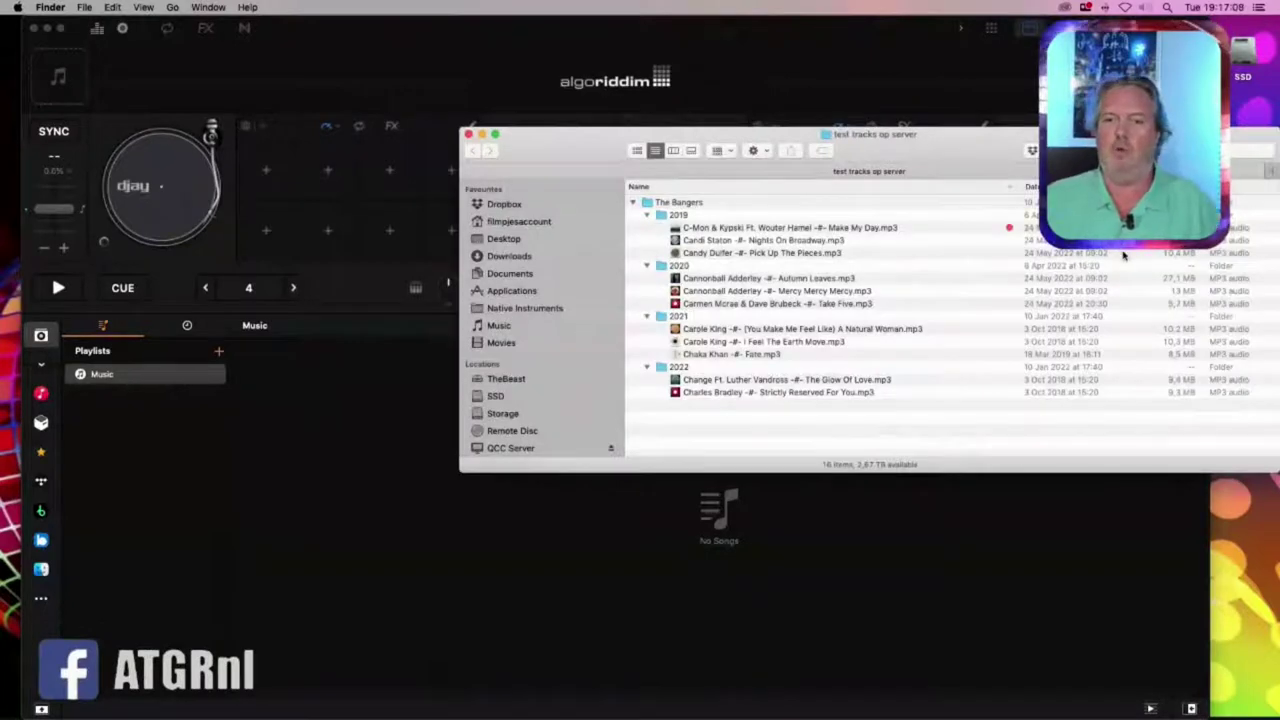
key(F11)
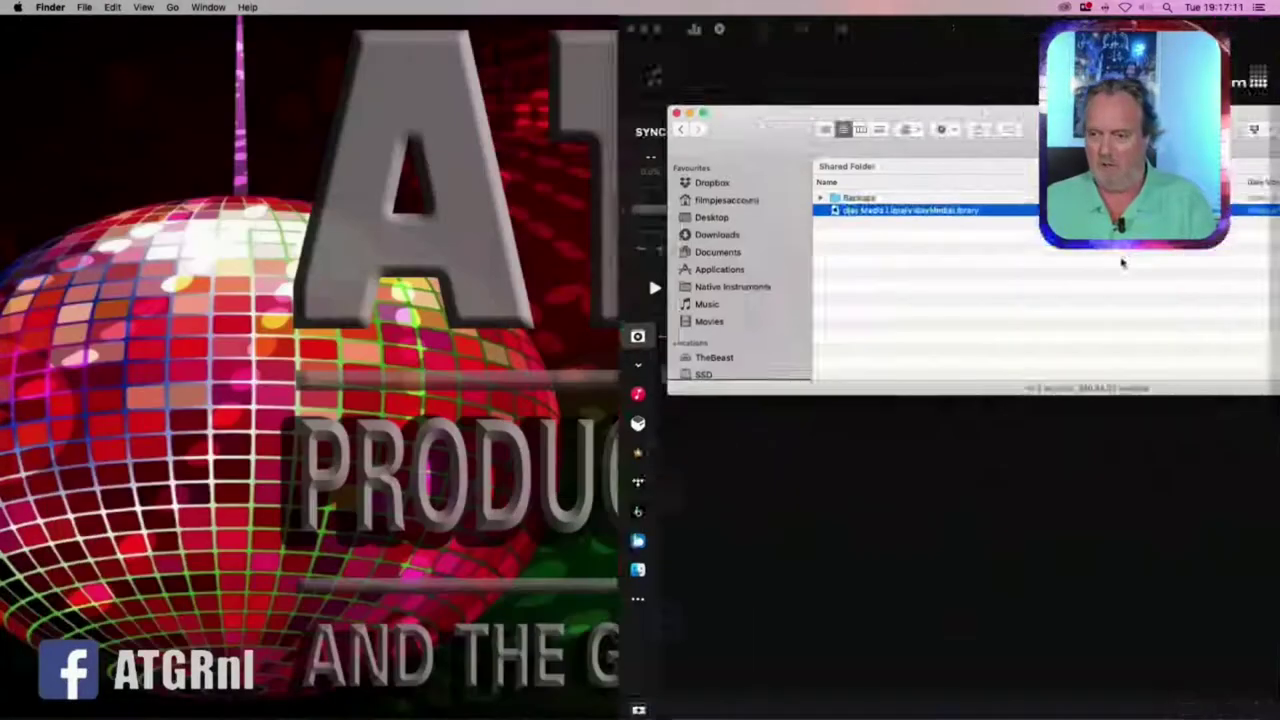
key(F11)
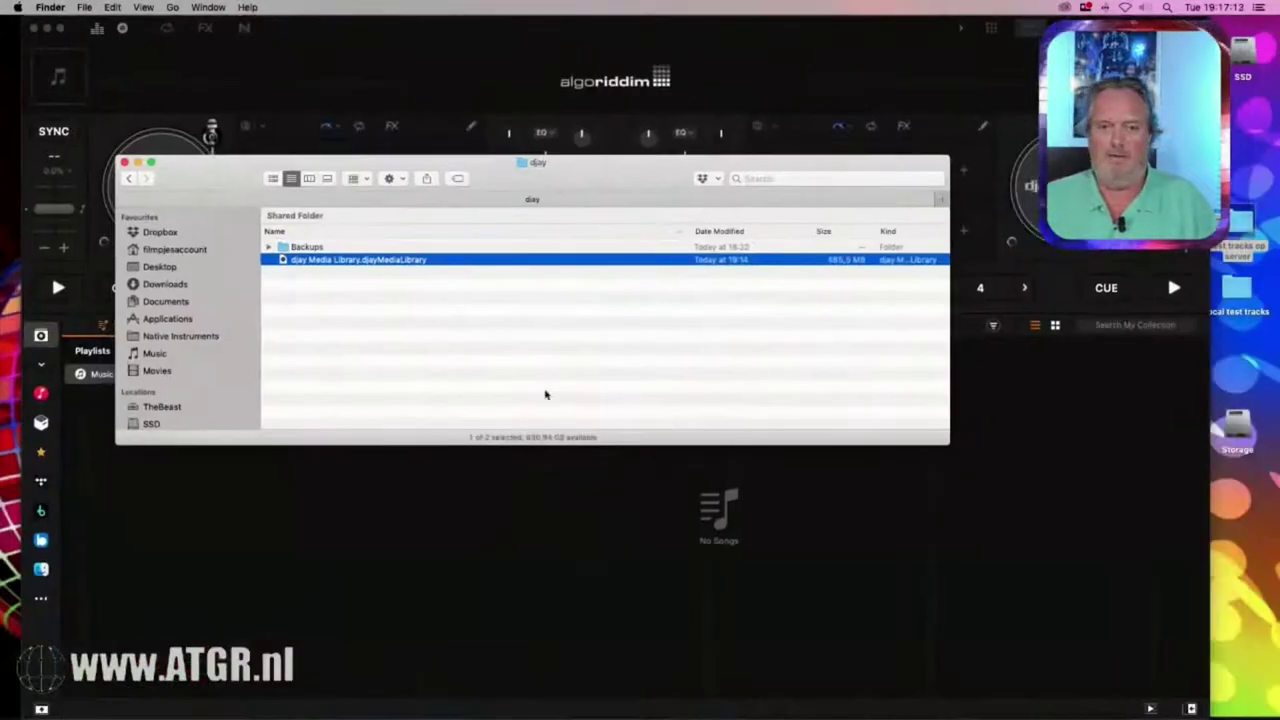
Open the acapella folder in the Terrabyte share on QCC Server and reposition its window
scroll(210, 375, down, 3)
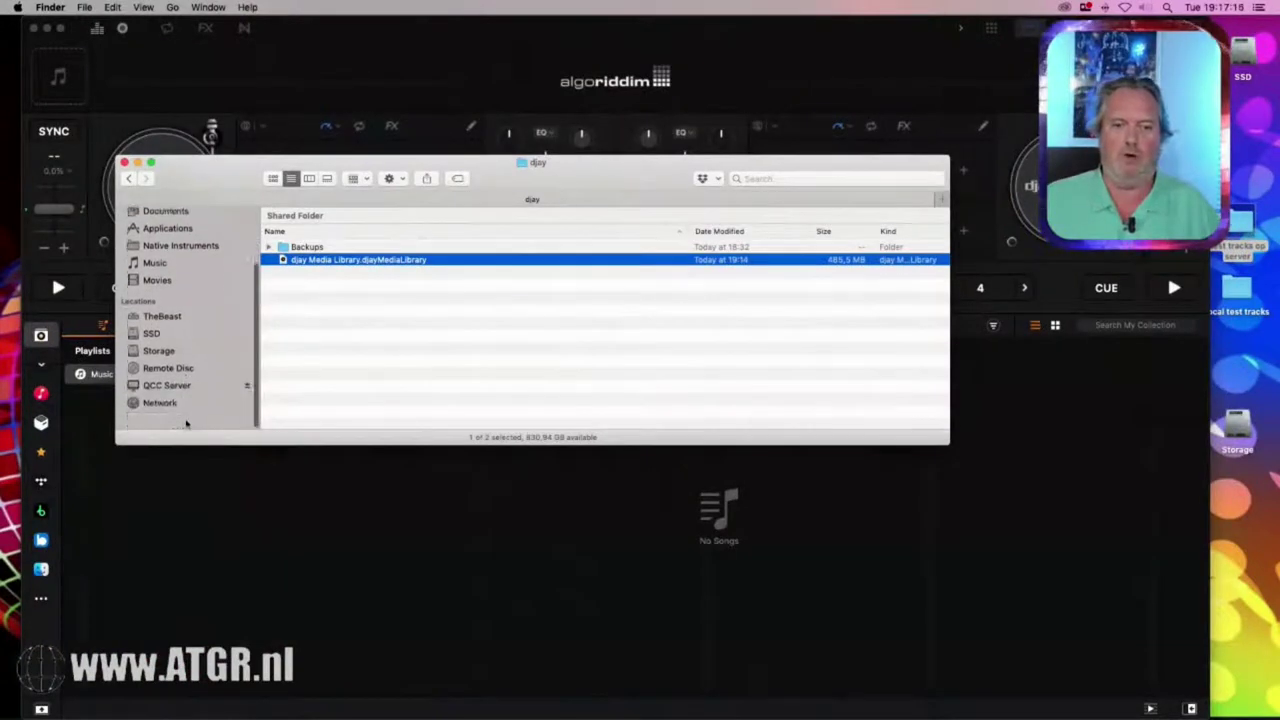
click(191, 405)
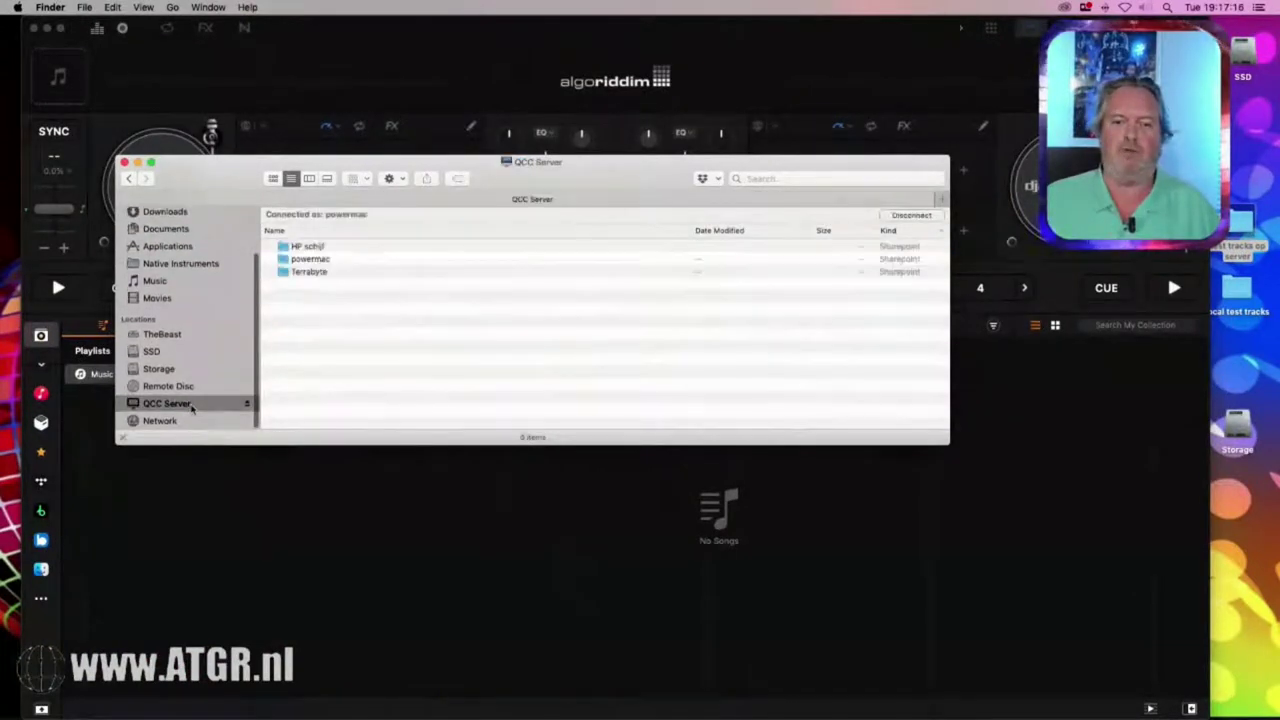
double_click(320, 272)
click(324, 319)
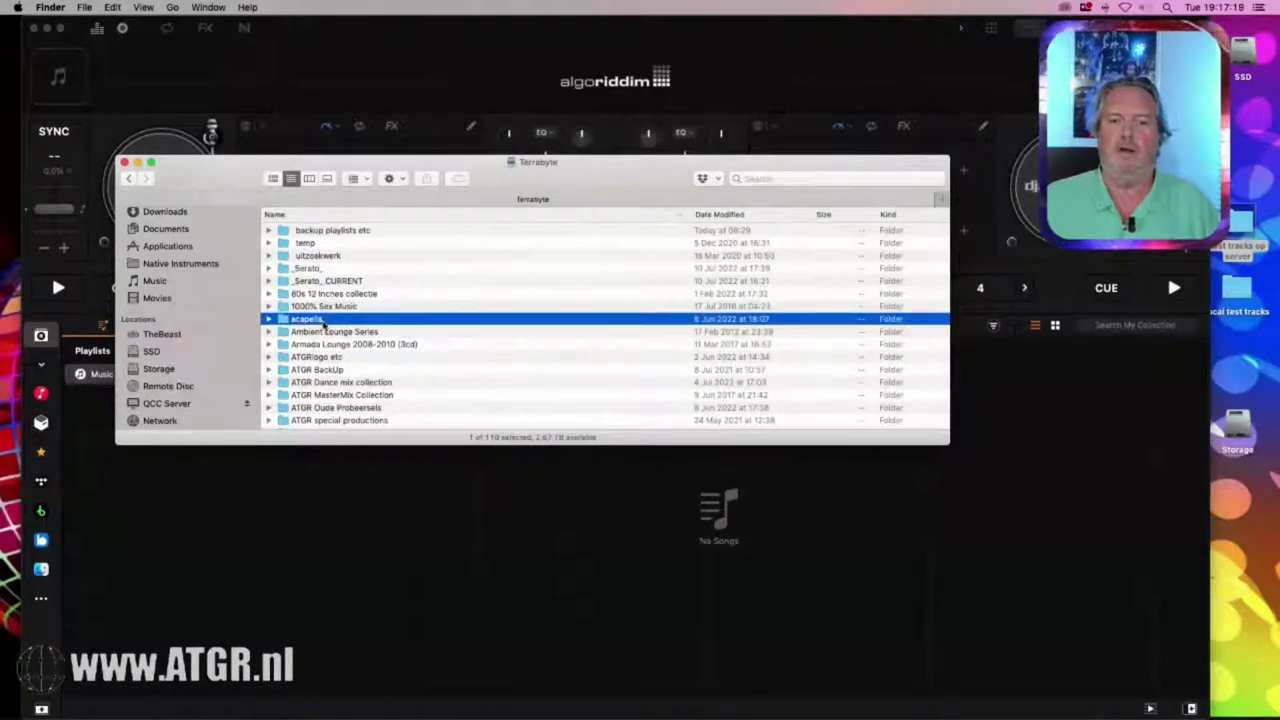
double_click(324, 319)
drag(592, 162, 710, 172)
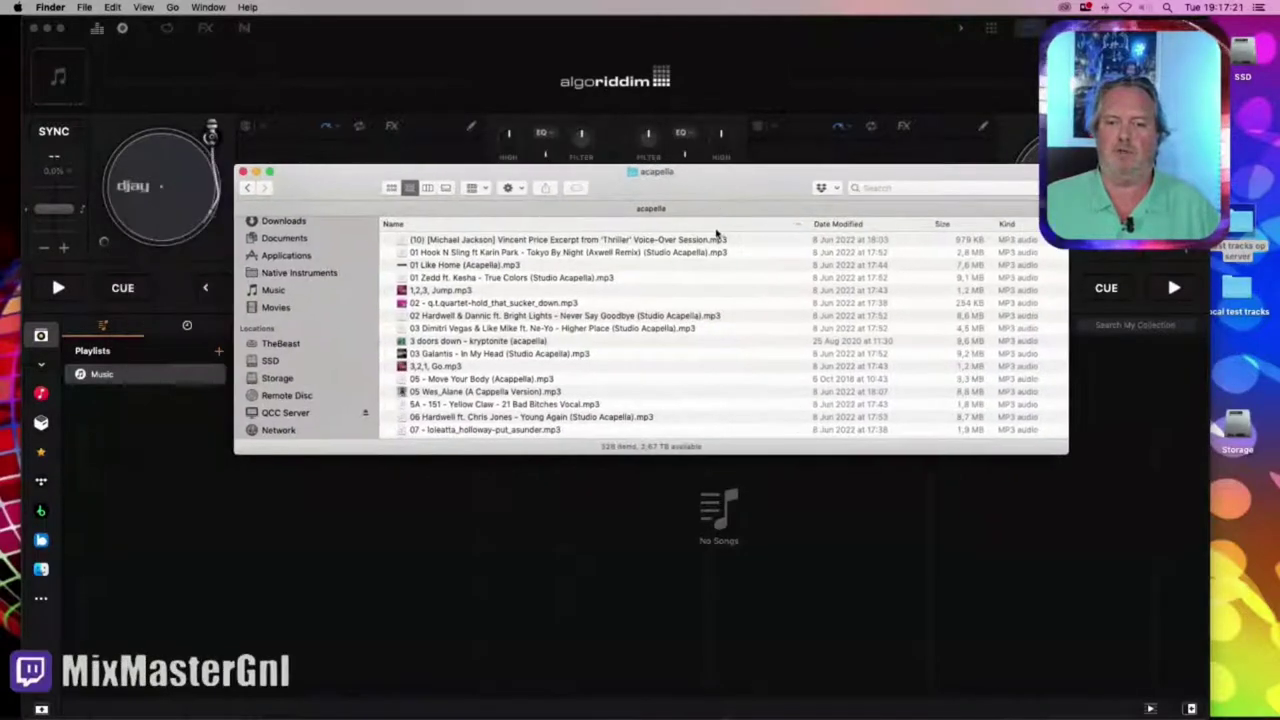
Load the mix Master G file from the acapella folder onto deck 1 and move the file window aside
text(mi)
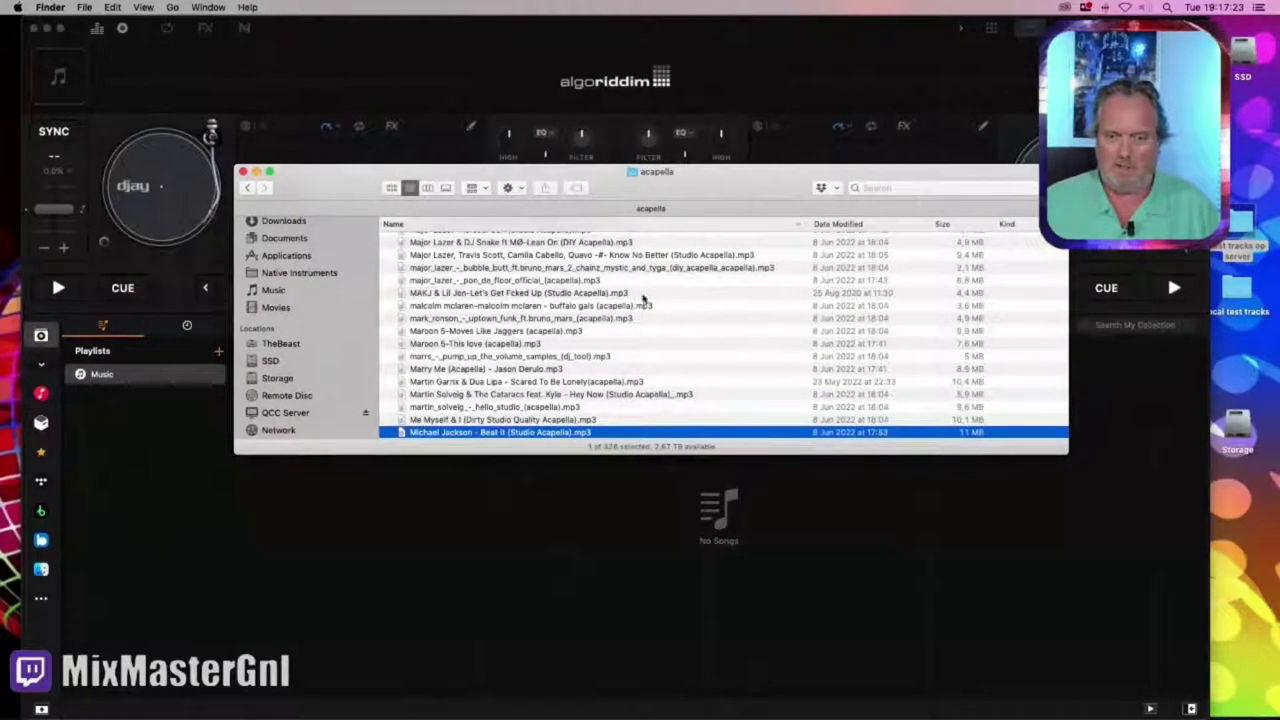
scroll(605, 330, down, 5)
scroll(605, 330, up, 1)
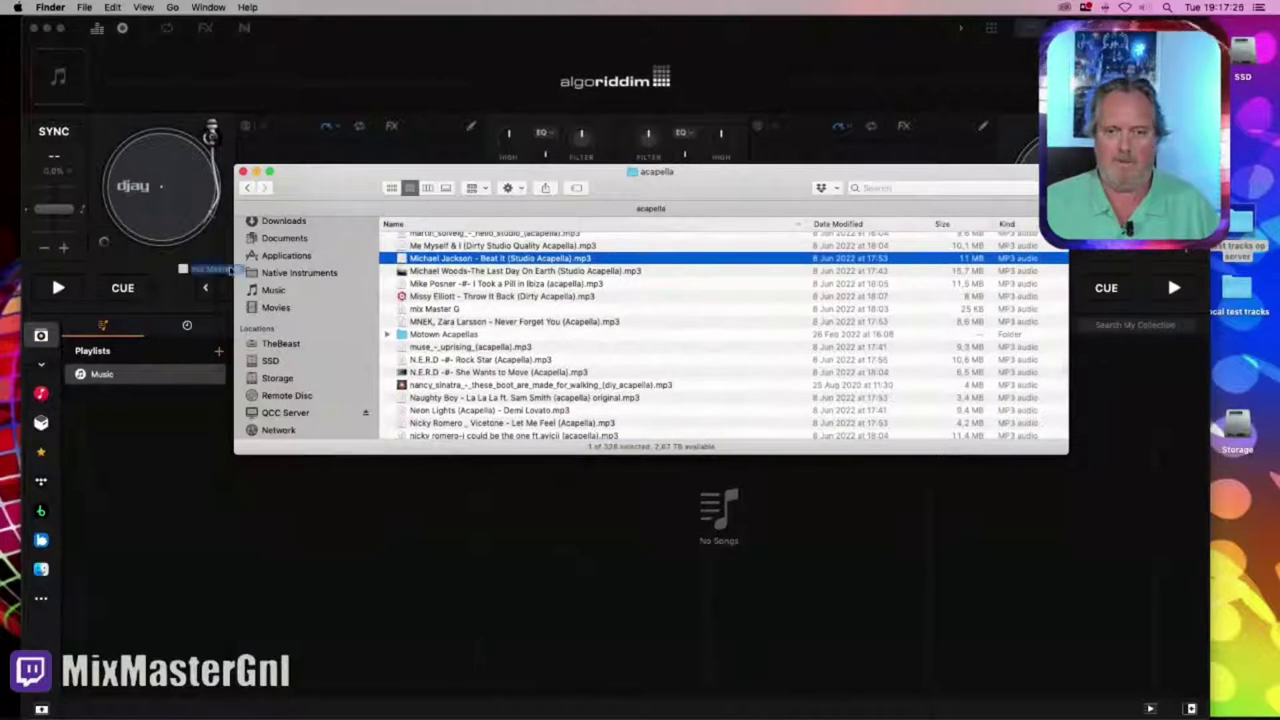
drag(188, 220, 160, 190)
drag(300, 172, 498, 258)
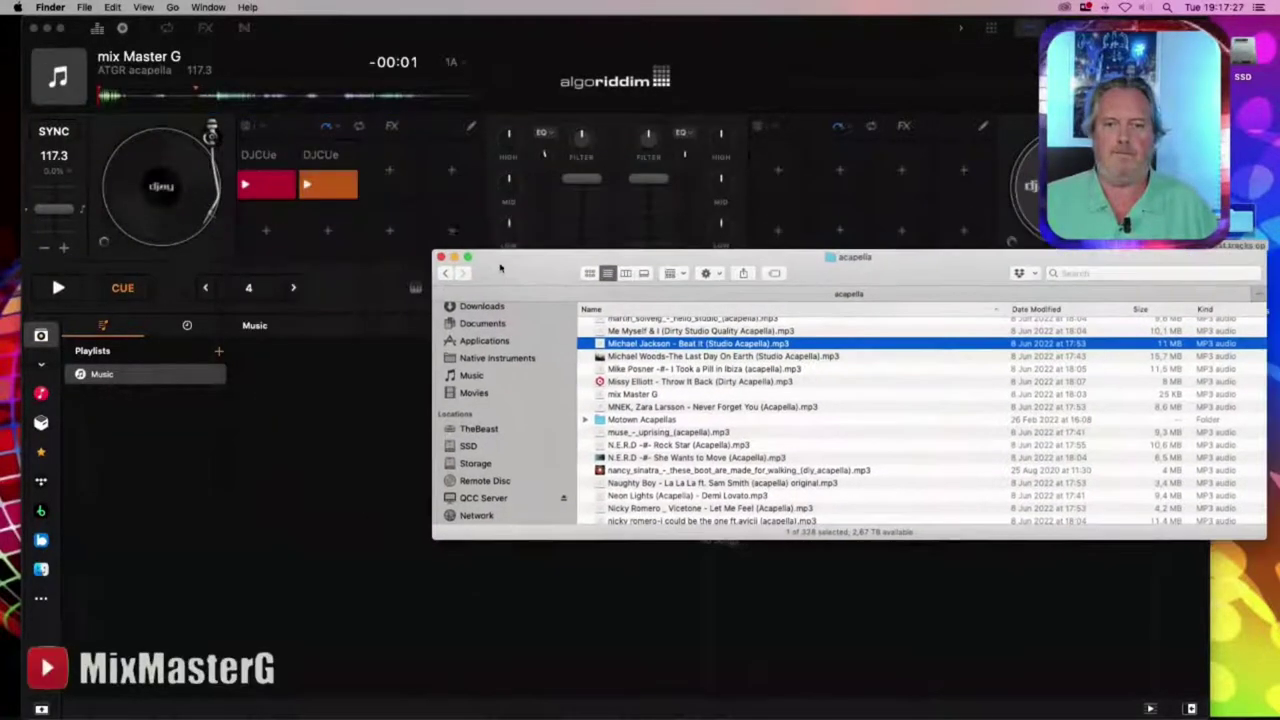
Play the two DJCUe cue points of the mix Master G track on deck 1 to check them
click(302, 193)
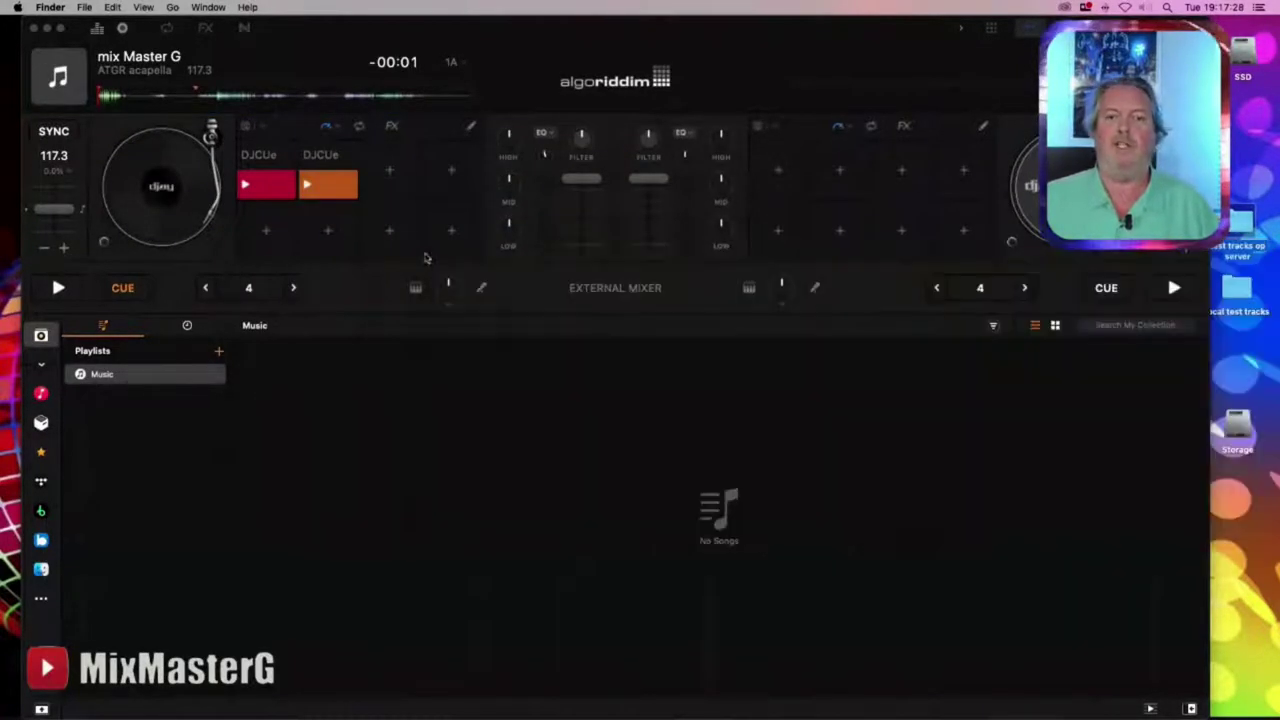
click(303, 191)
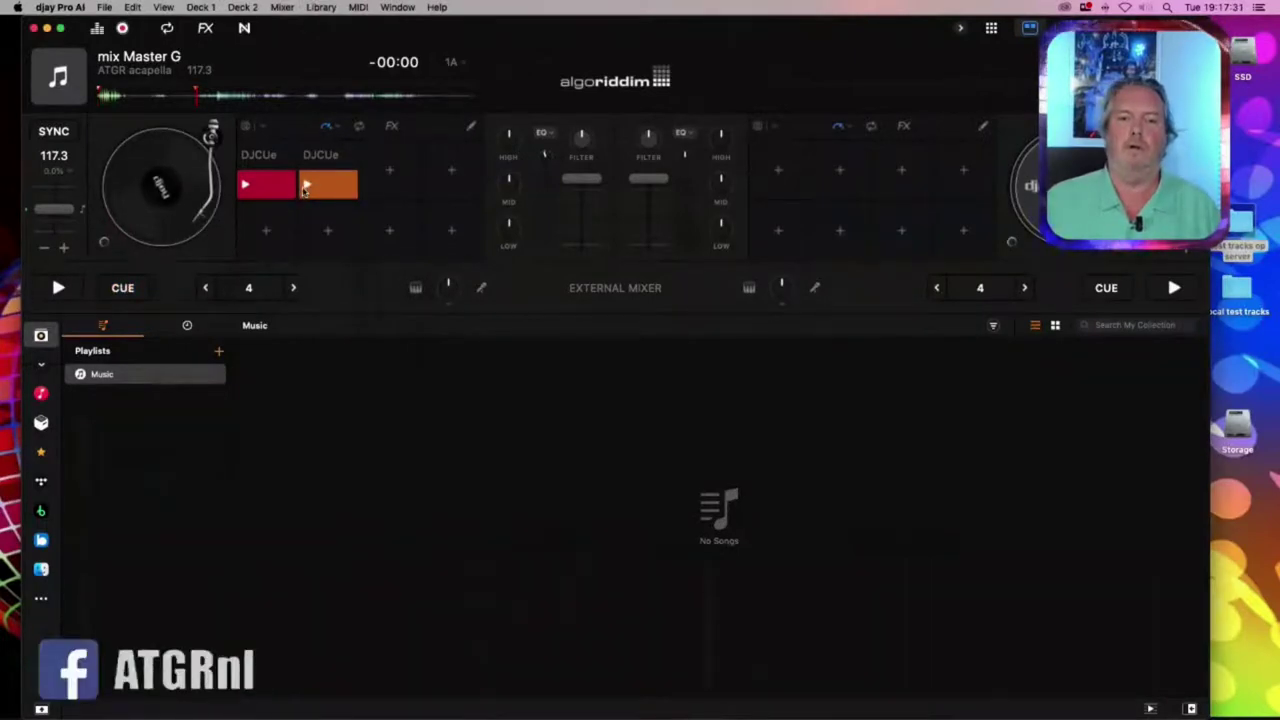
click(241, 184)
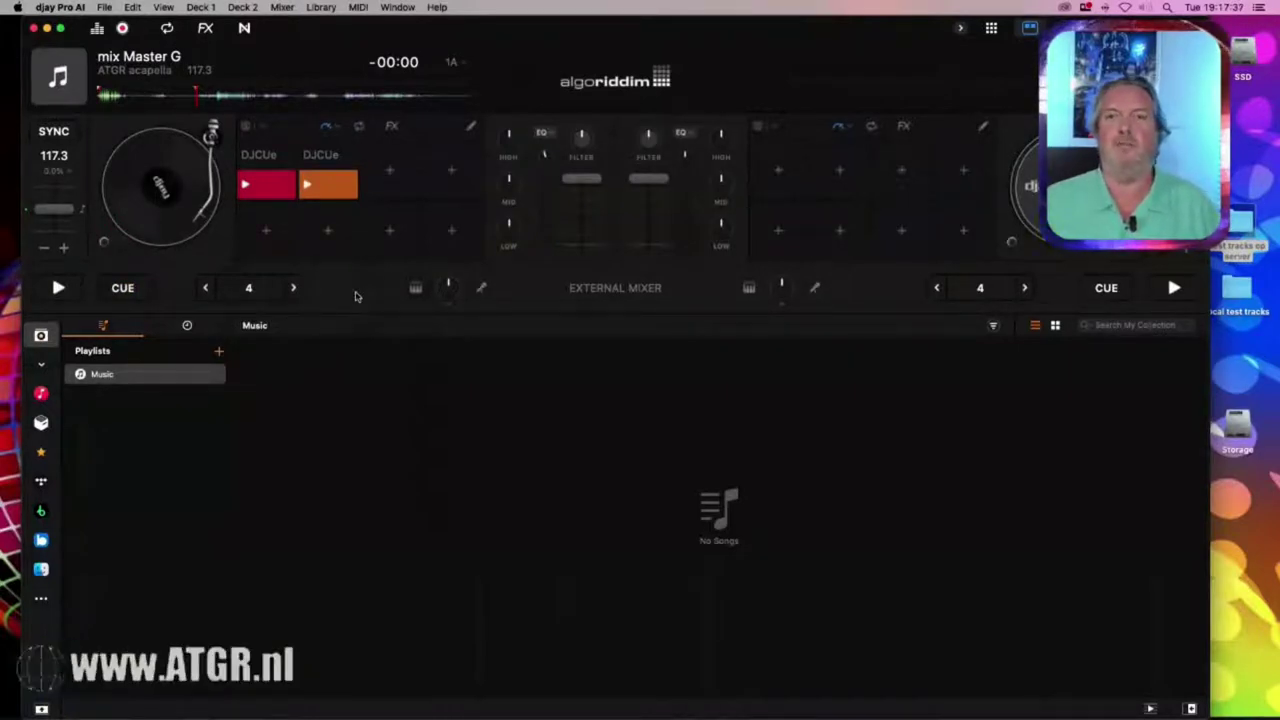
click(309, 188)
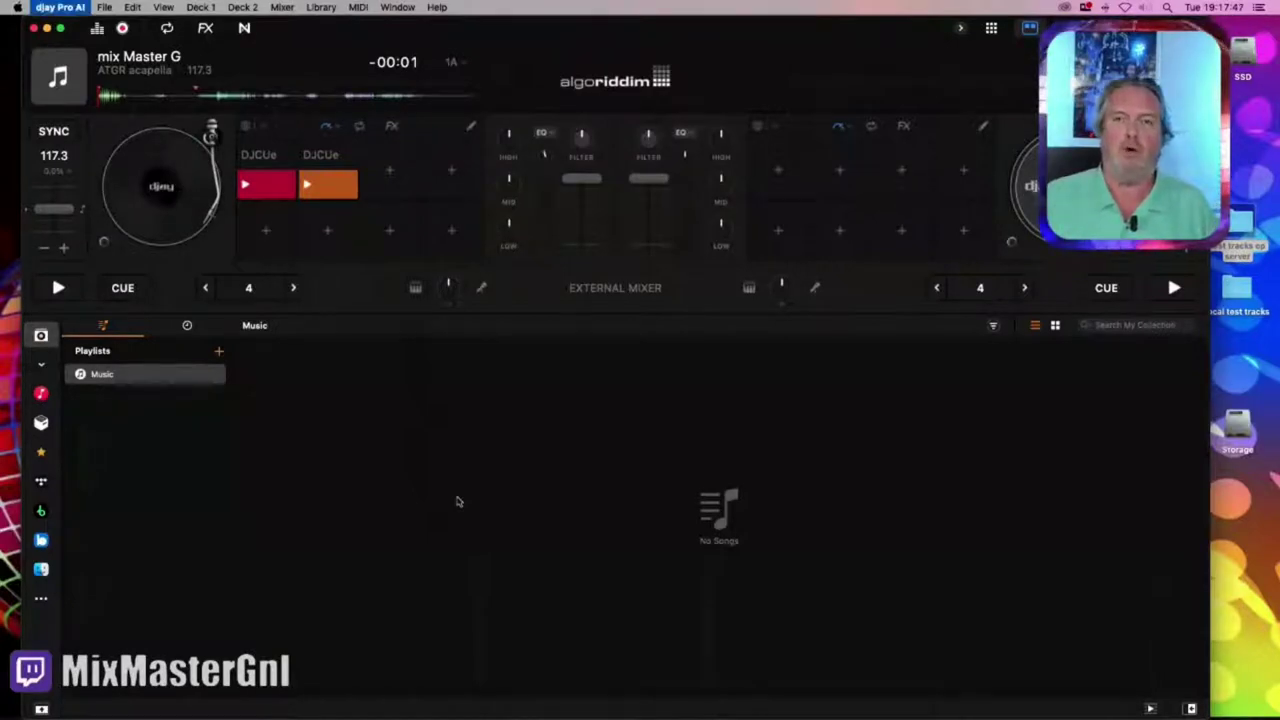
Leave djay Pro AI and shift the iFunBox window to free up space on the desktop
key(super+h)
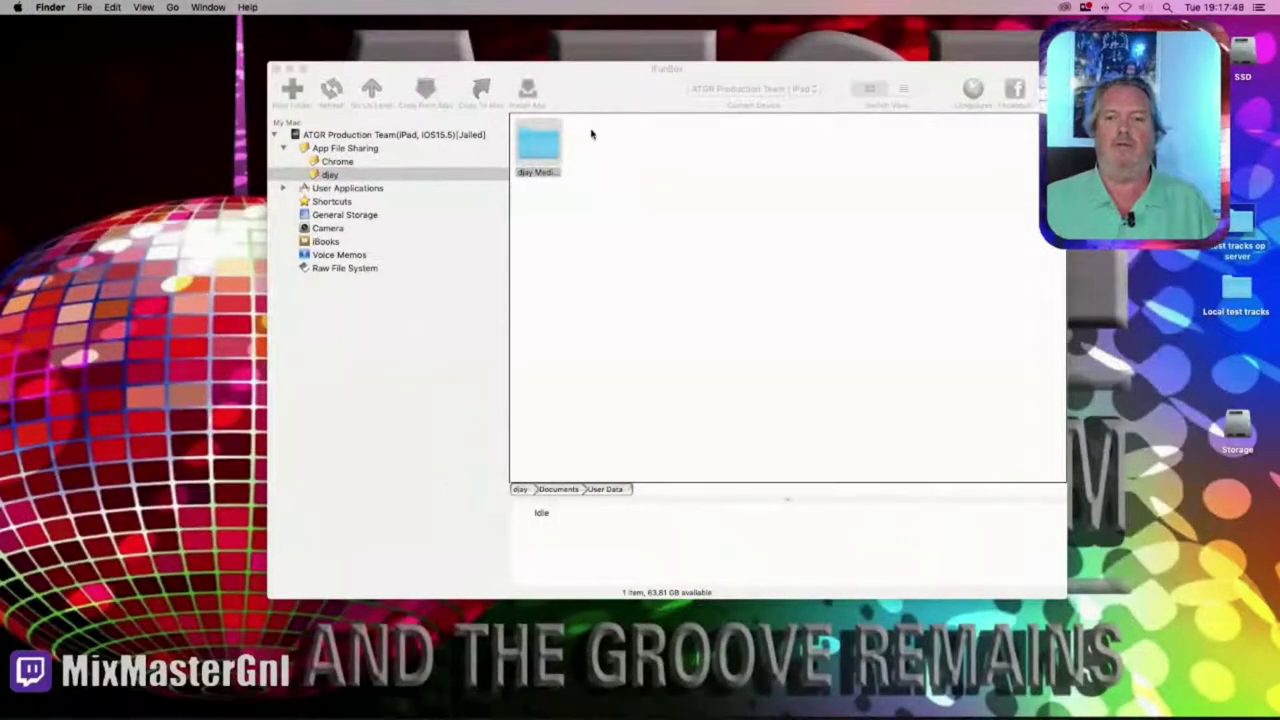
drag(596, 90, 702, 91)
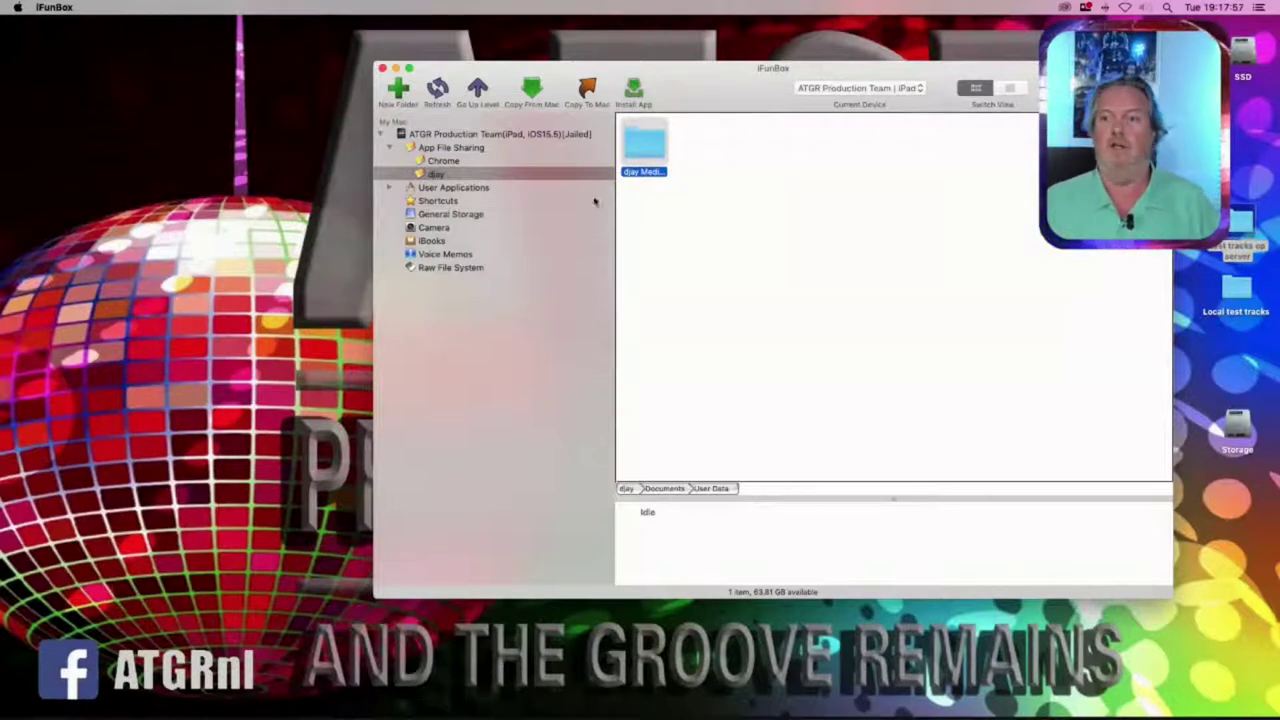
drag(700, 68, 710, 55)
Find fix djay collection in the Mac's Applications folder and launch it
click(305, 200)
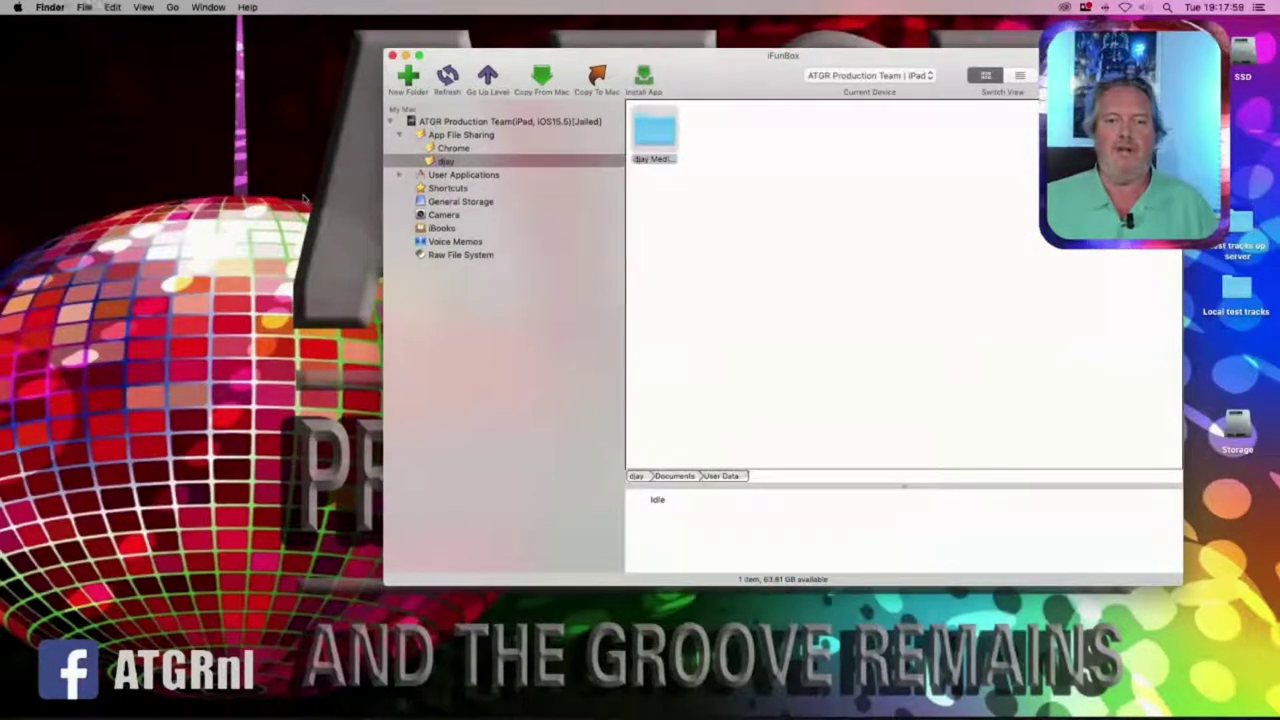
key(super+n)
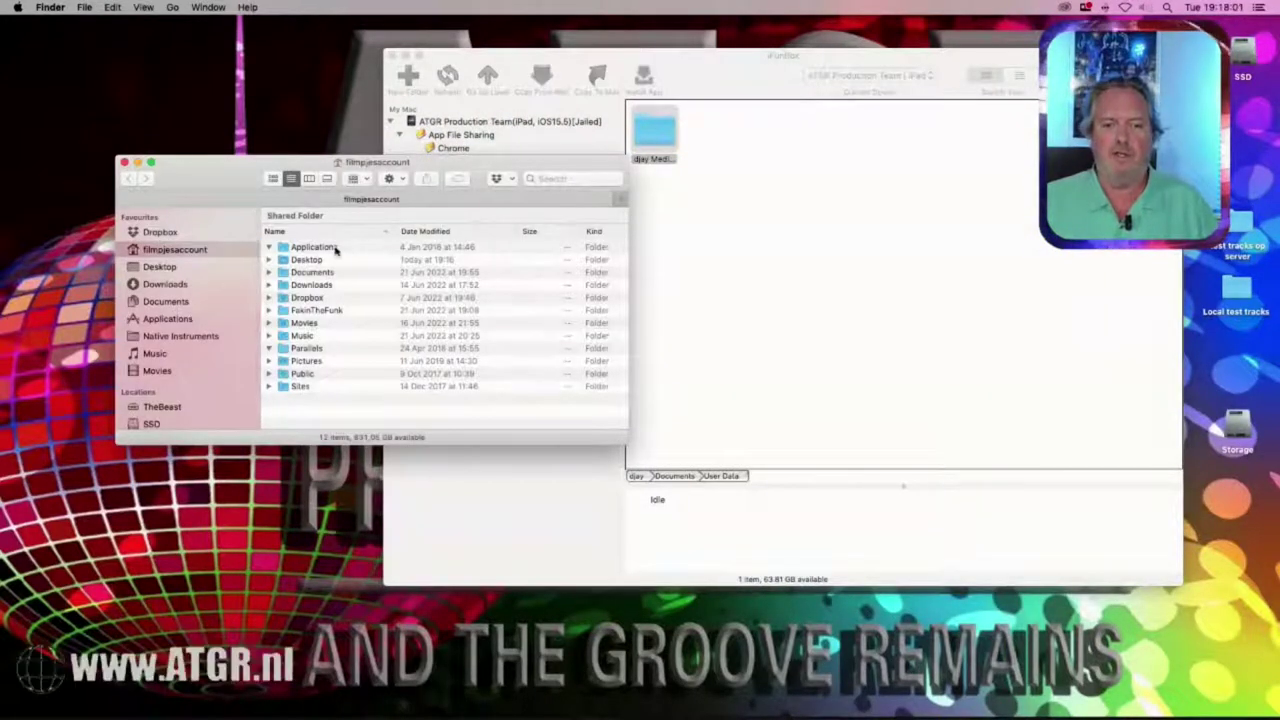
double_click(335, 251)
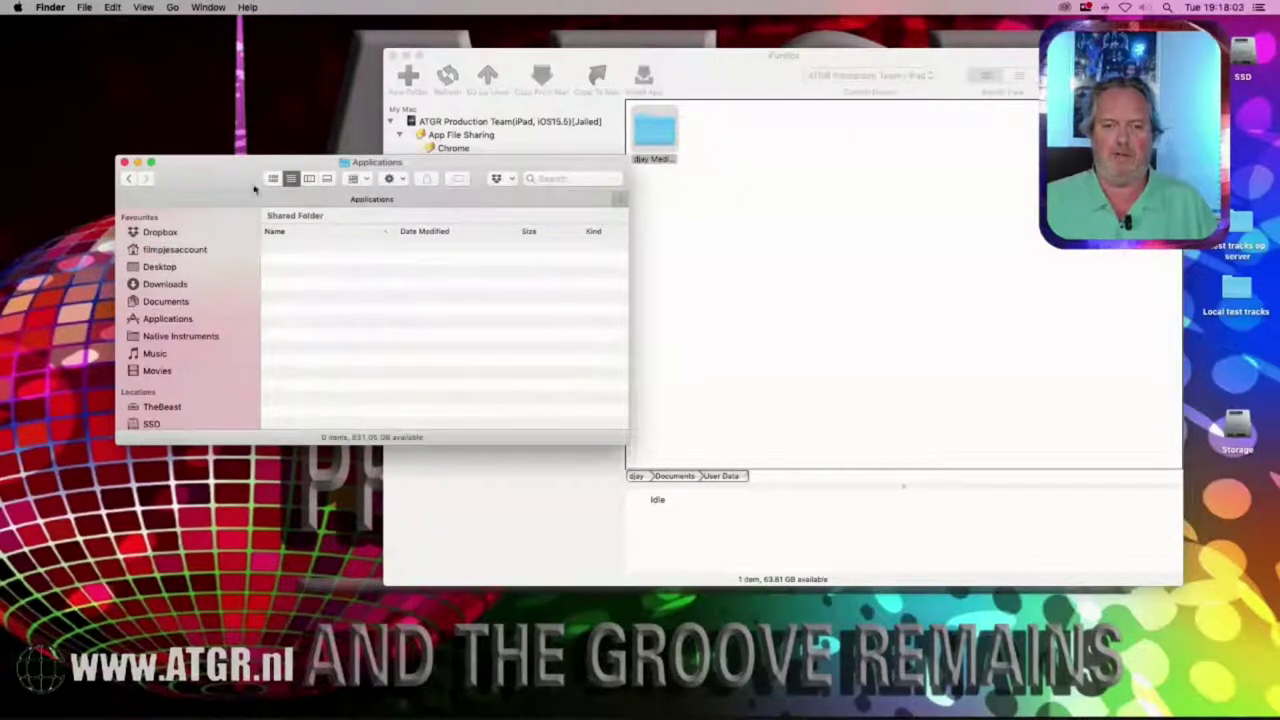
click(167, 319)
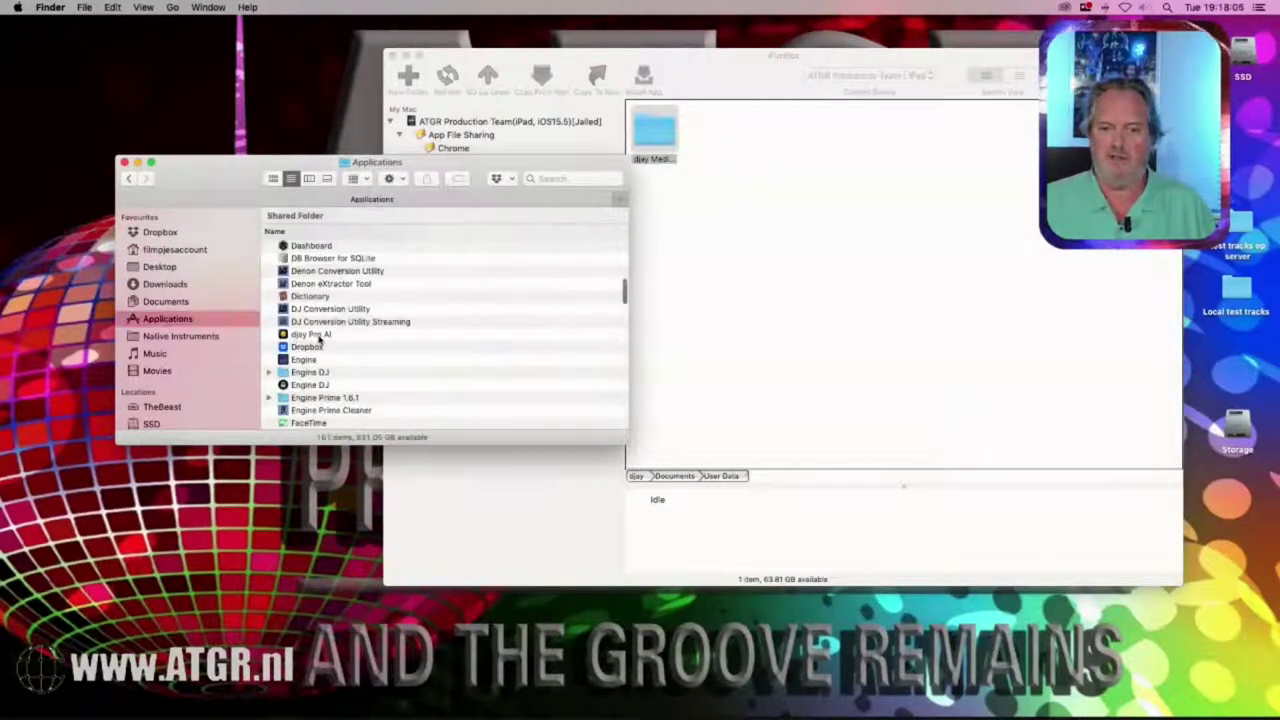
key(f)
key(i)
key(Down)
key(Down)
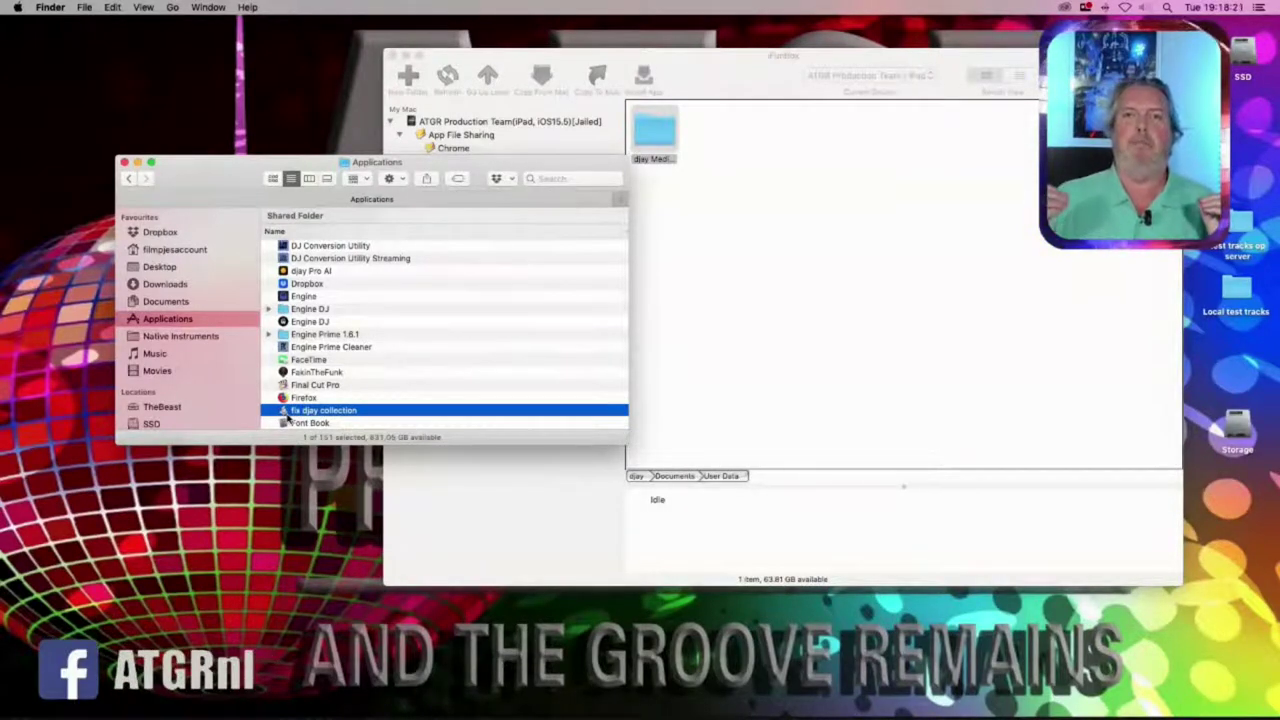
double_click(302, 412)
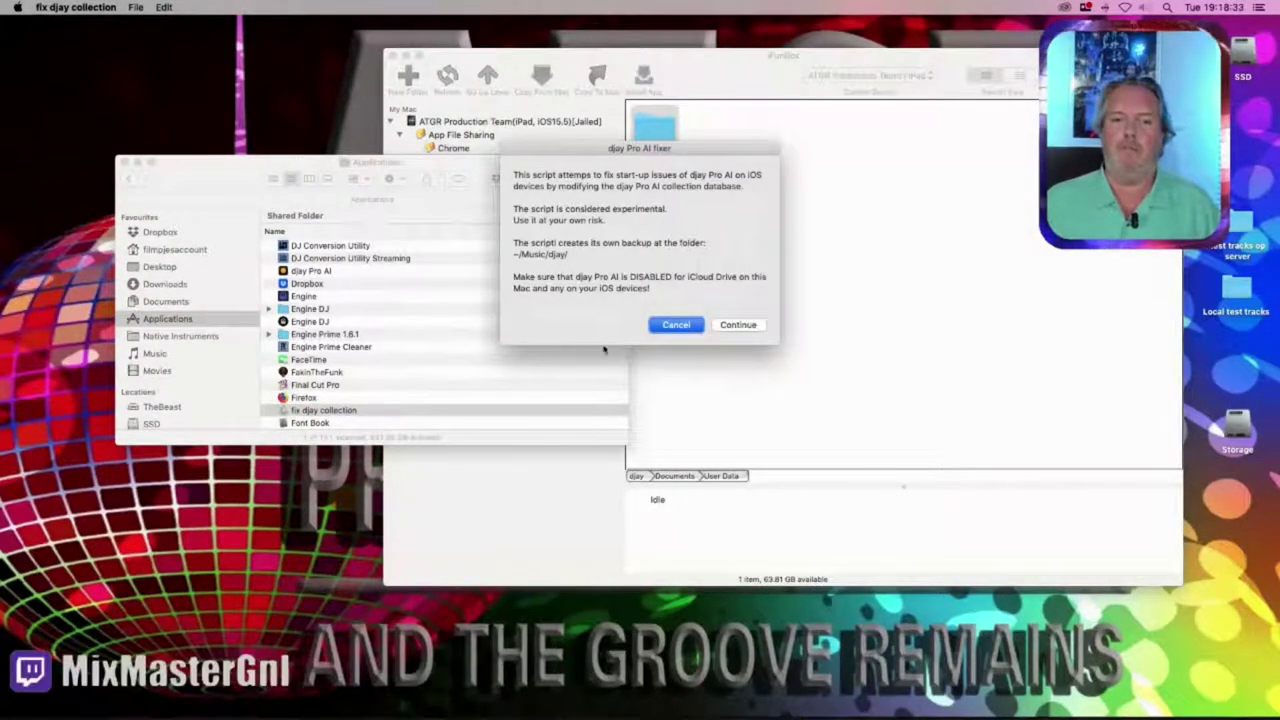
Open the djay folder inside Music in a new window, widen it, and arrange it and the fixer dialog without overlap
click(228, 601)
key(super+n)
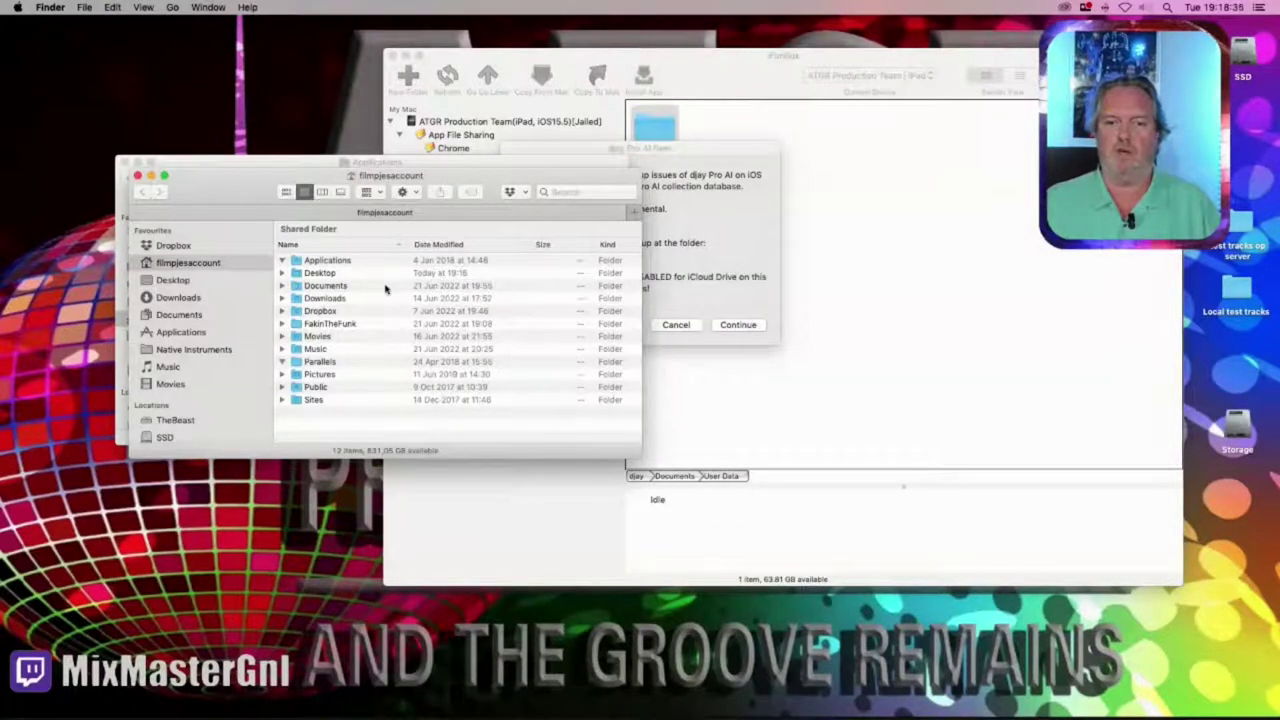
click(168, 367)
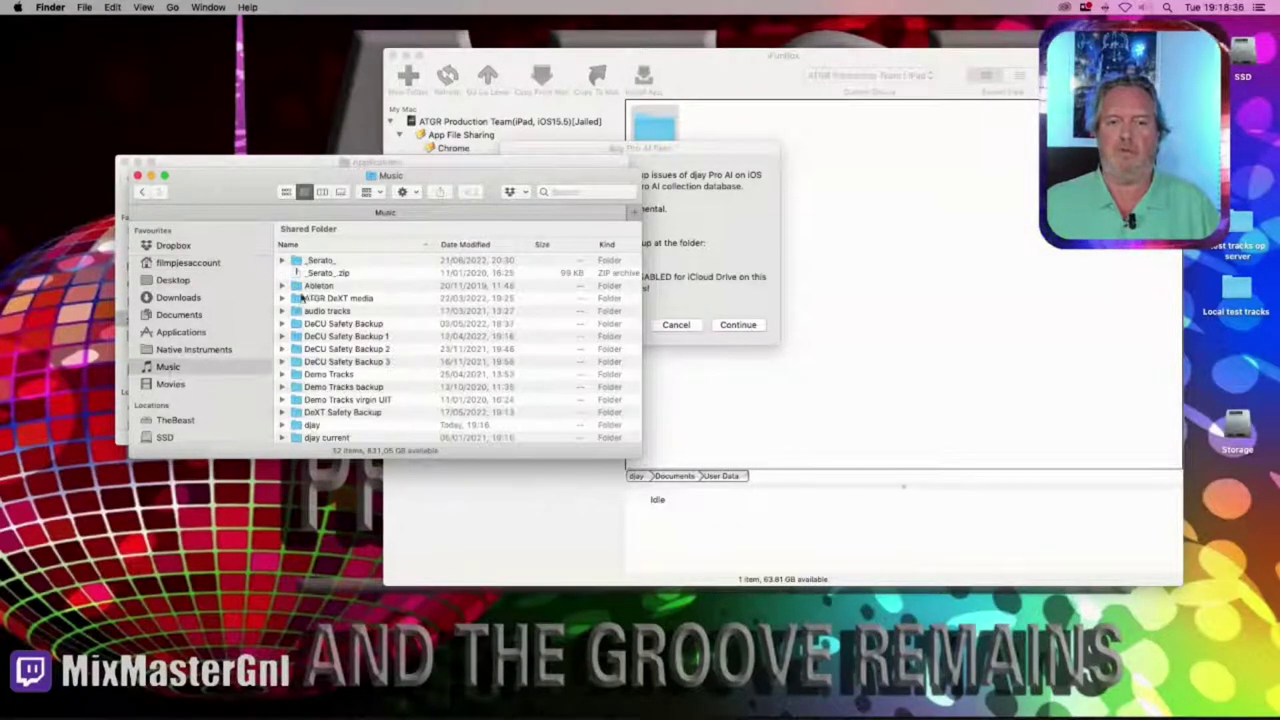
double_click(317, 426)
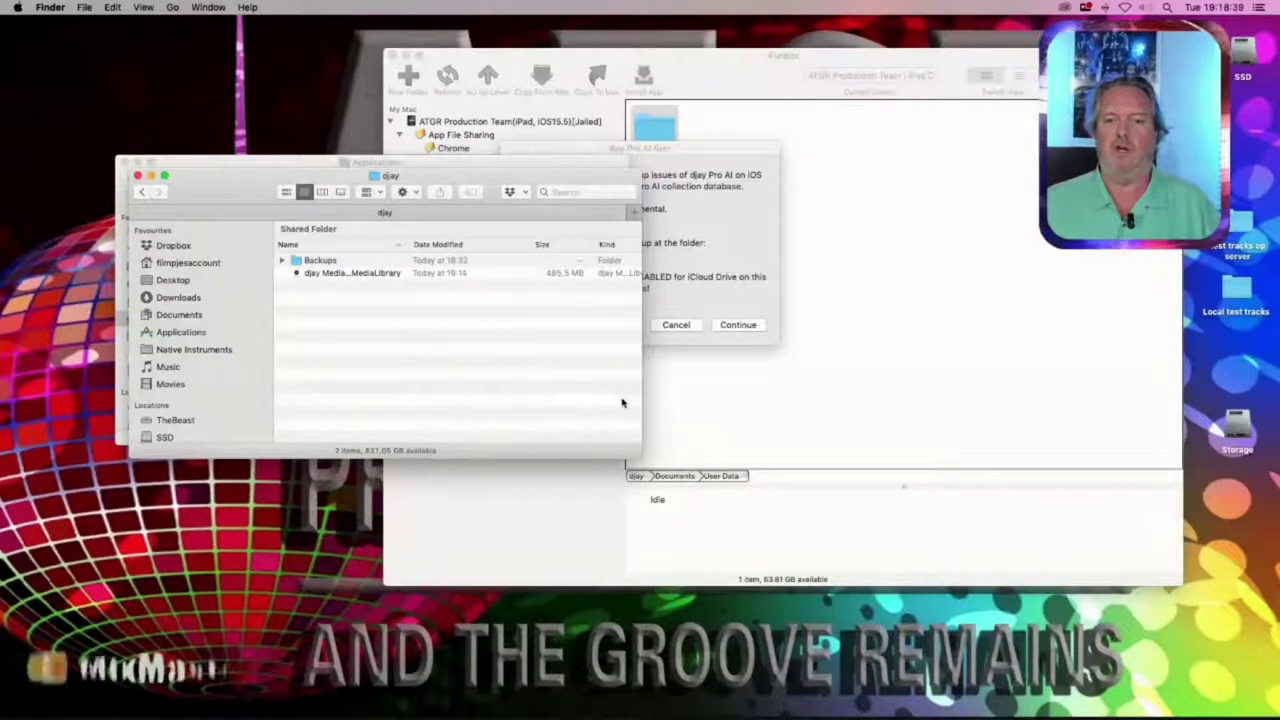
drag(464, 185, 372, 33)
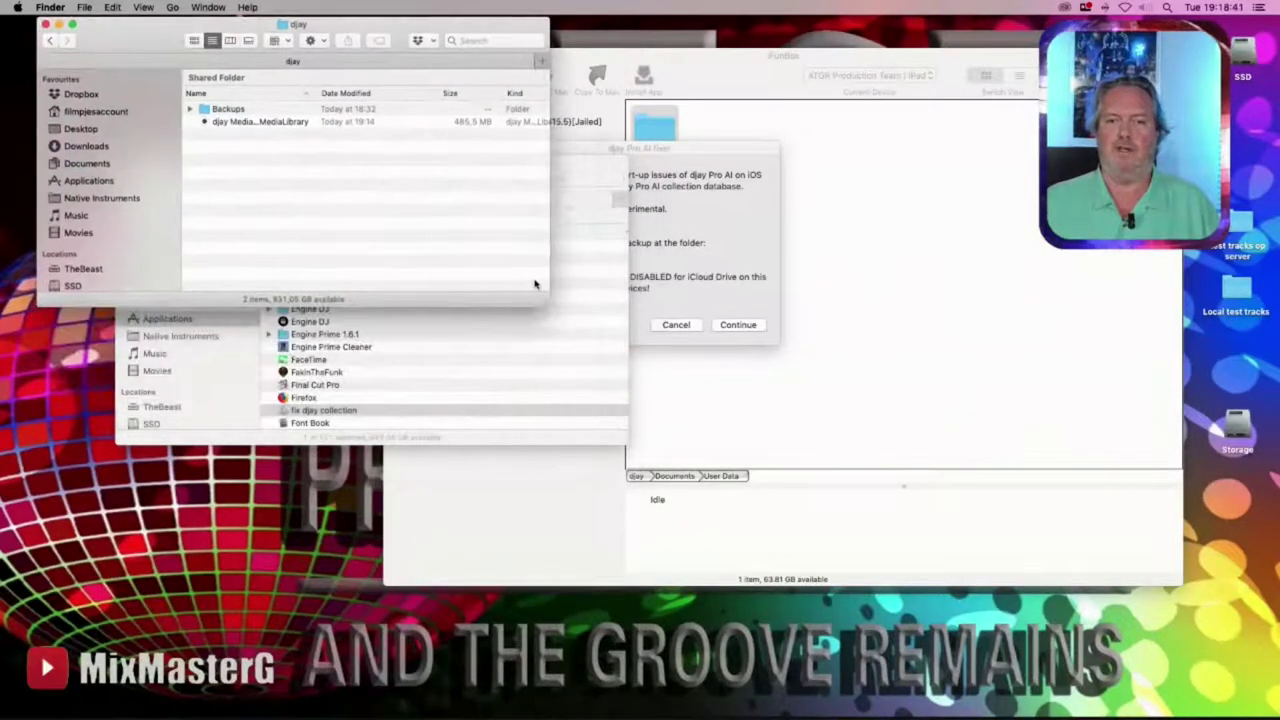
drag(546, 300, 656, 268)
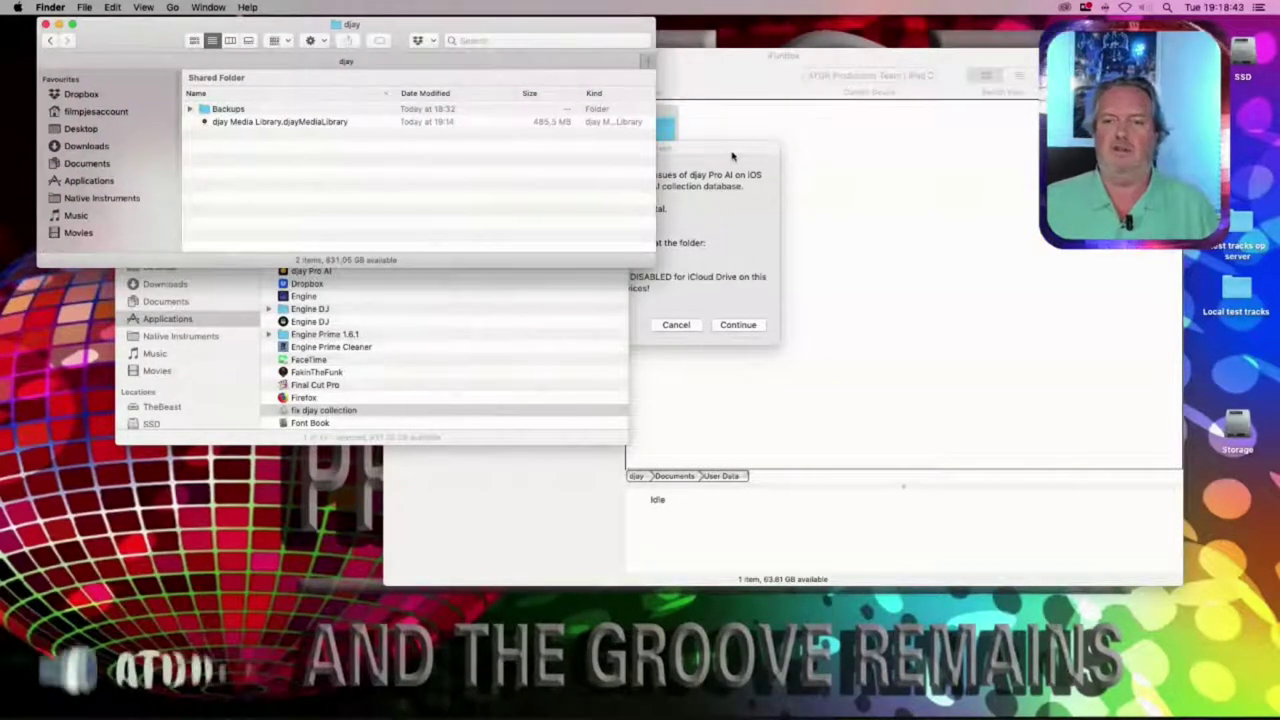
drag(735, 151, 1102, 415)
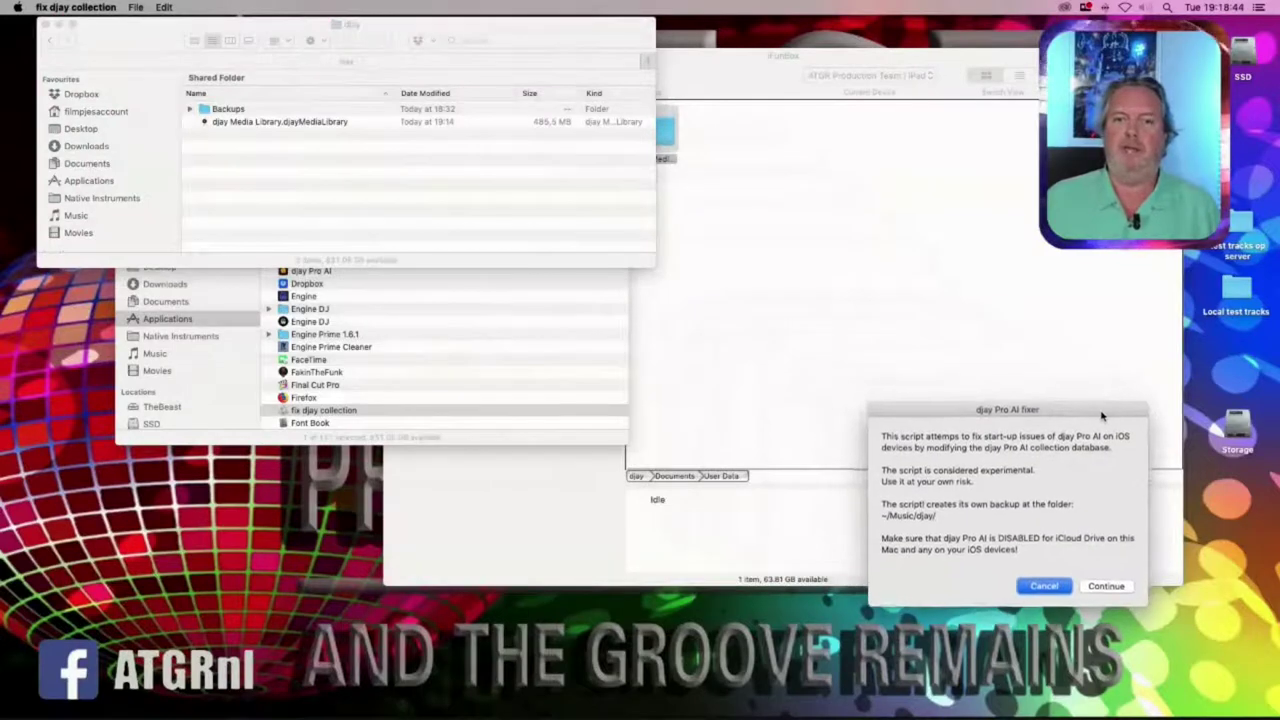
click(285, 142)
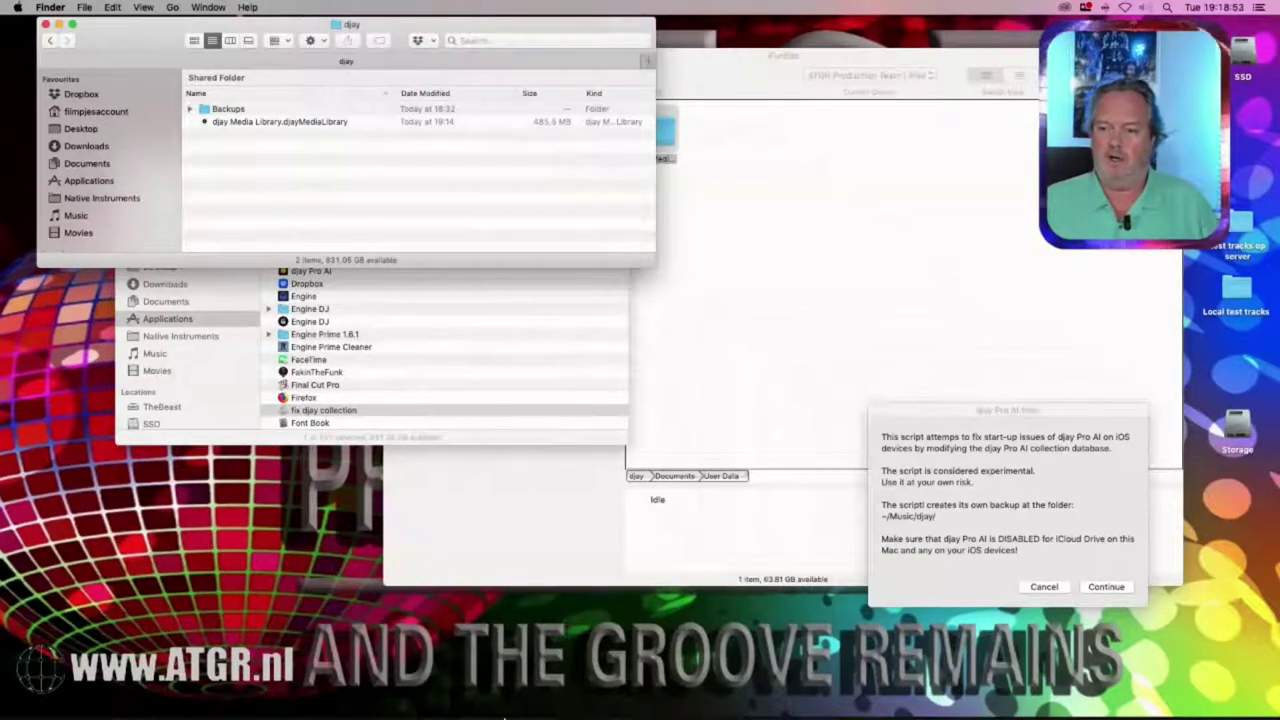
Continue with the djay Pro AI fixer, let it process the media library and acknowledge its completion message
click(1132, 477)
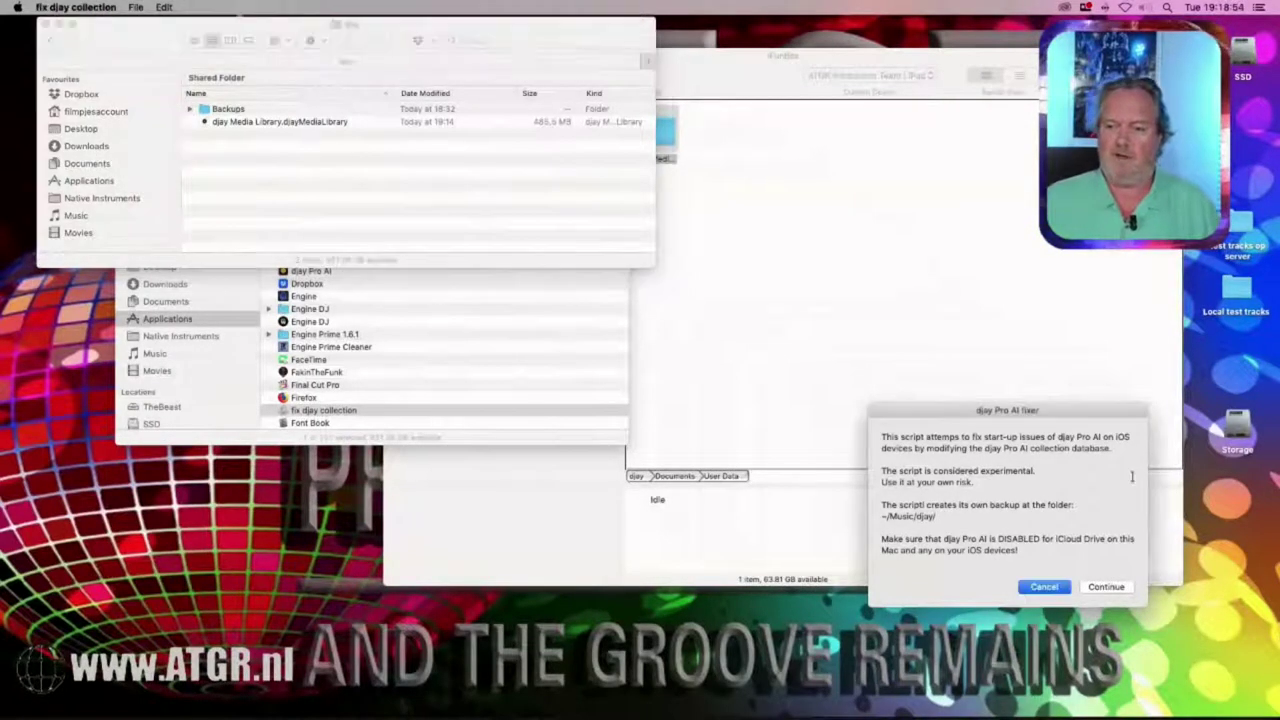
click(1122, 588)
click(742, 266)
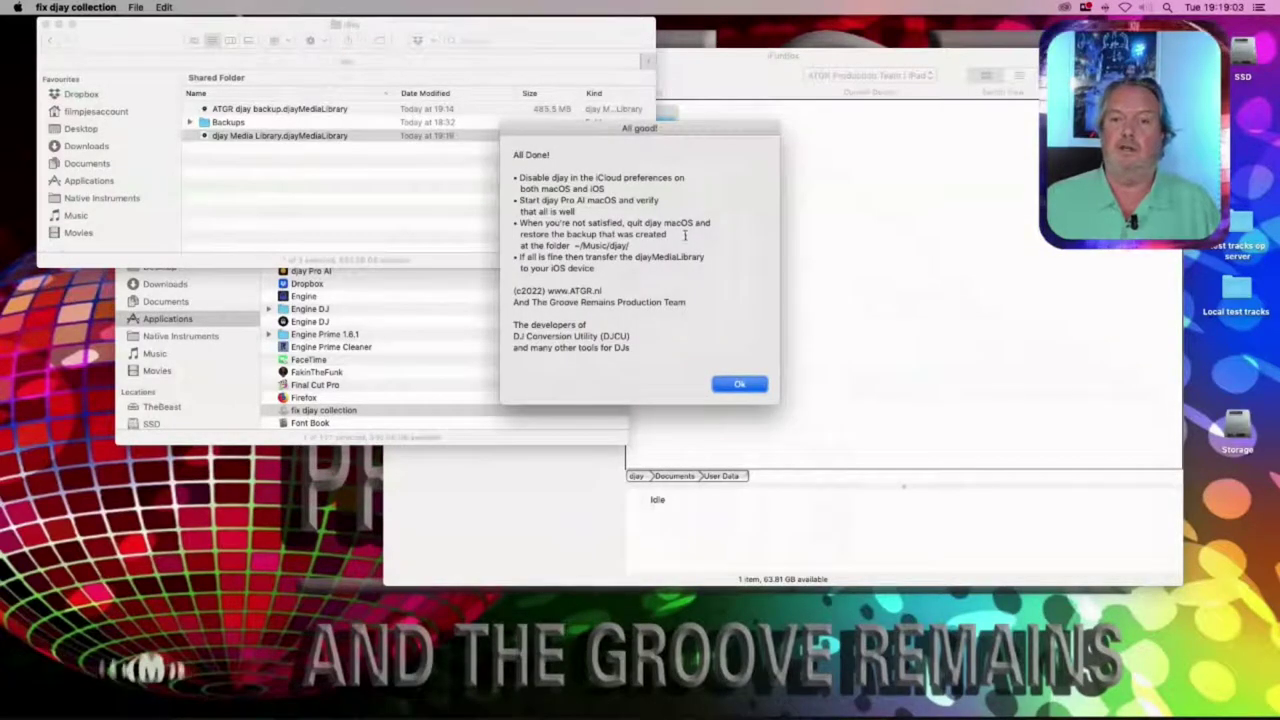
click(741, 390)
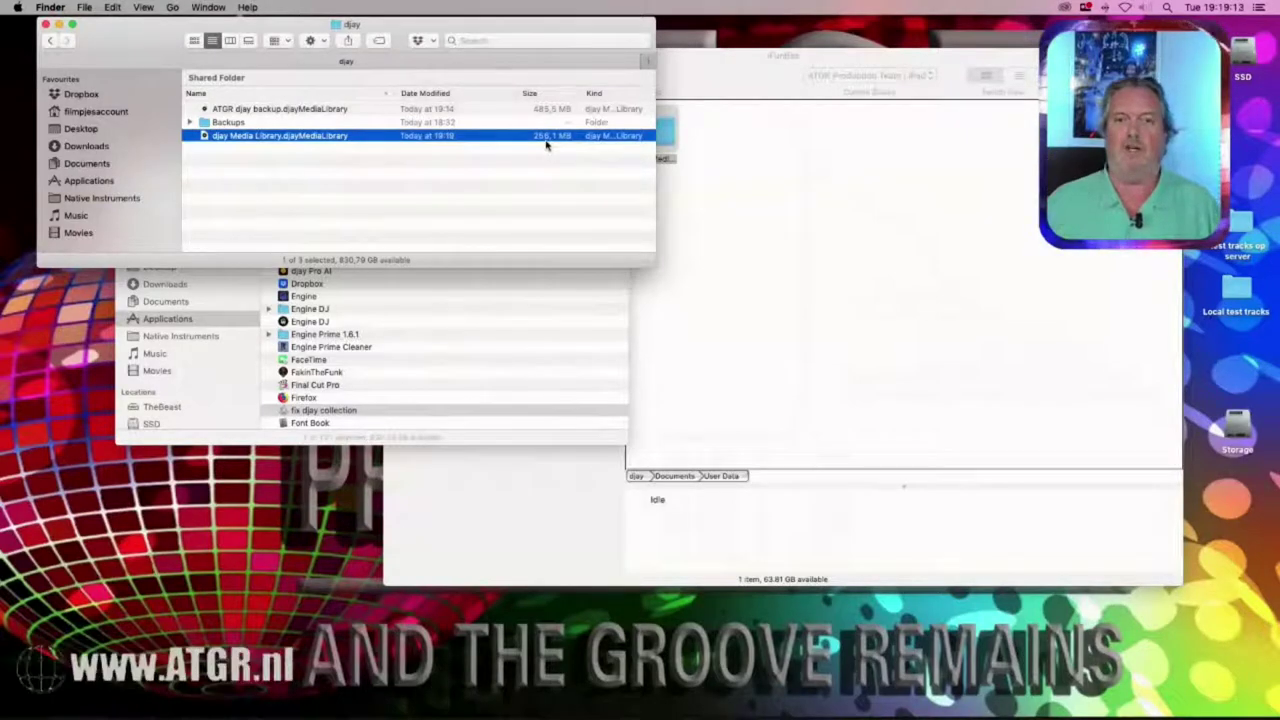
Start djay Pro AI to check the collection modified by the fixer script
mouse_move(712, 705)
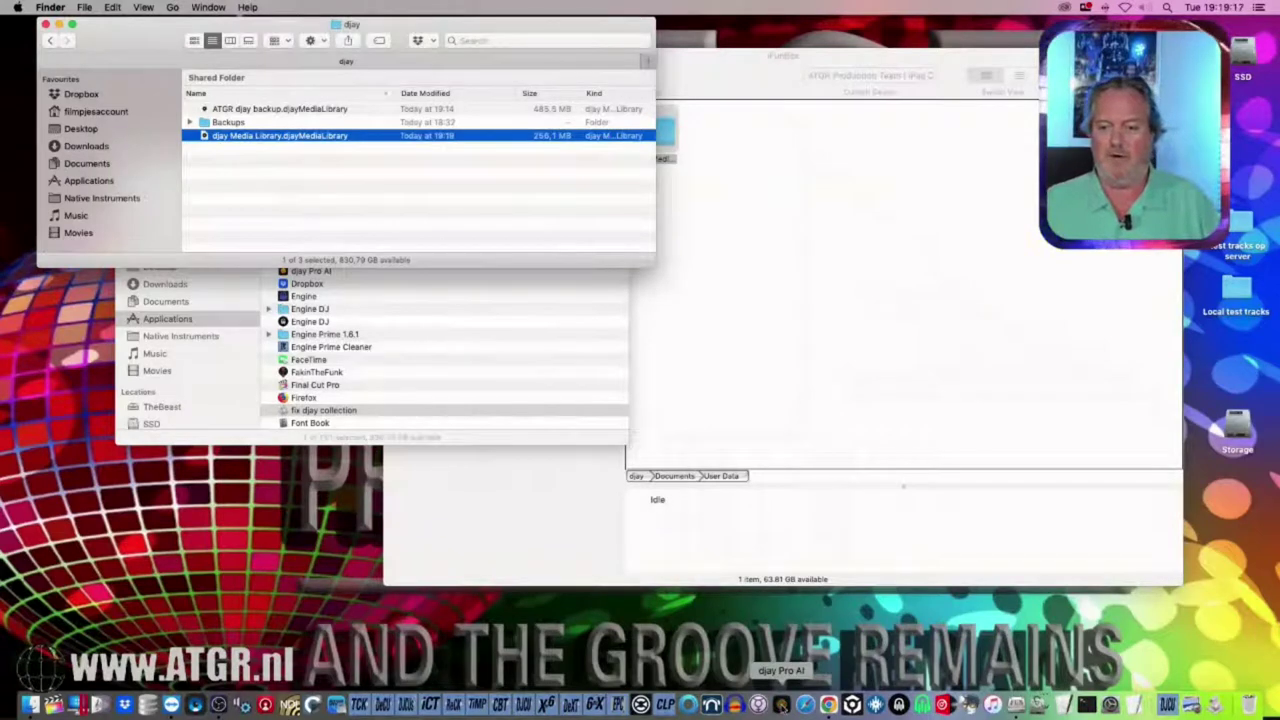
right_click(781, 705)
click(790, 674)
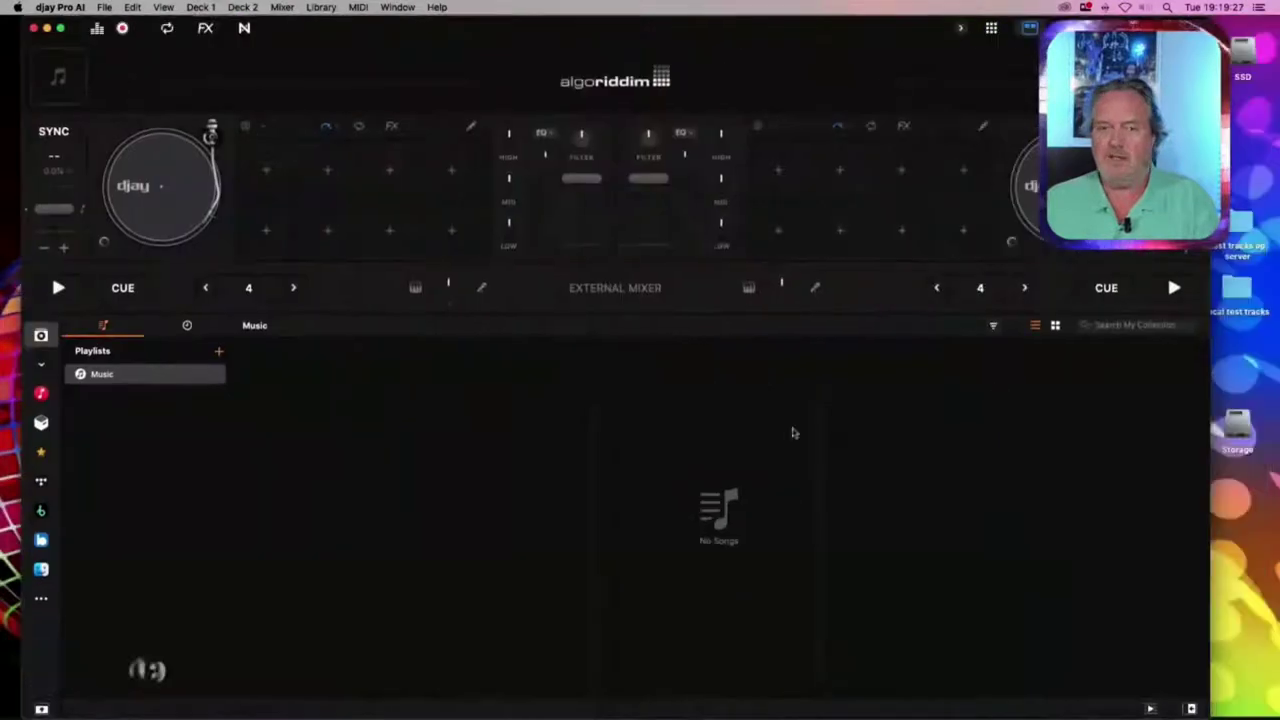
Examine the full list of DJ sets in the collection's History, from the newest to the oldest
click(186, 325)
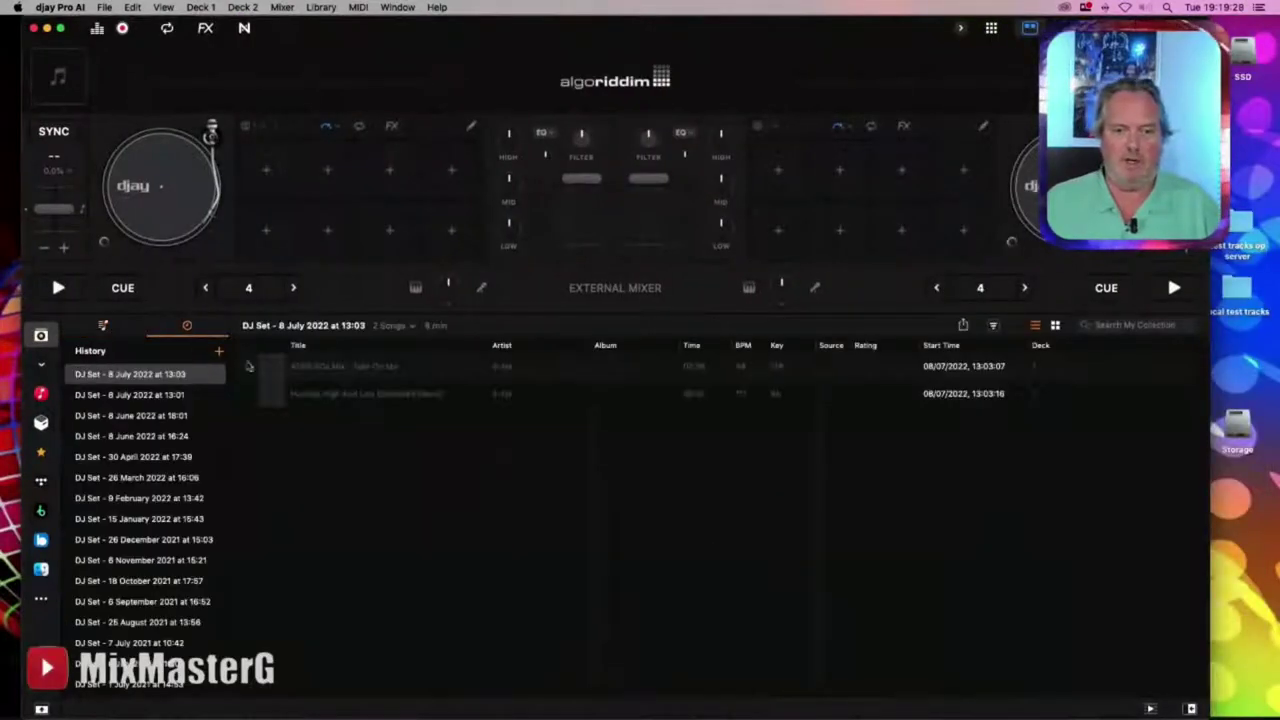
scroll(158, 513, down, 10)
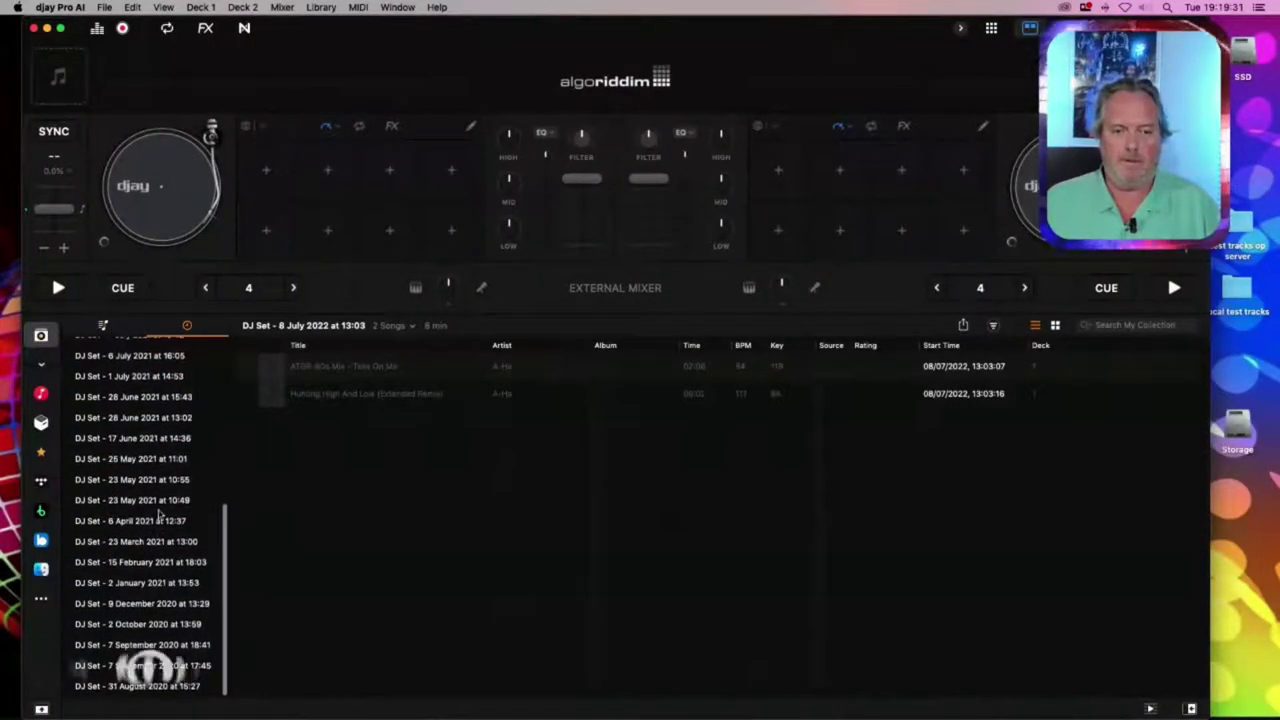
scroll(158, 513, up, 10)
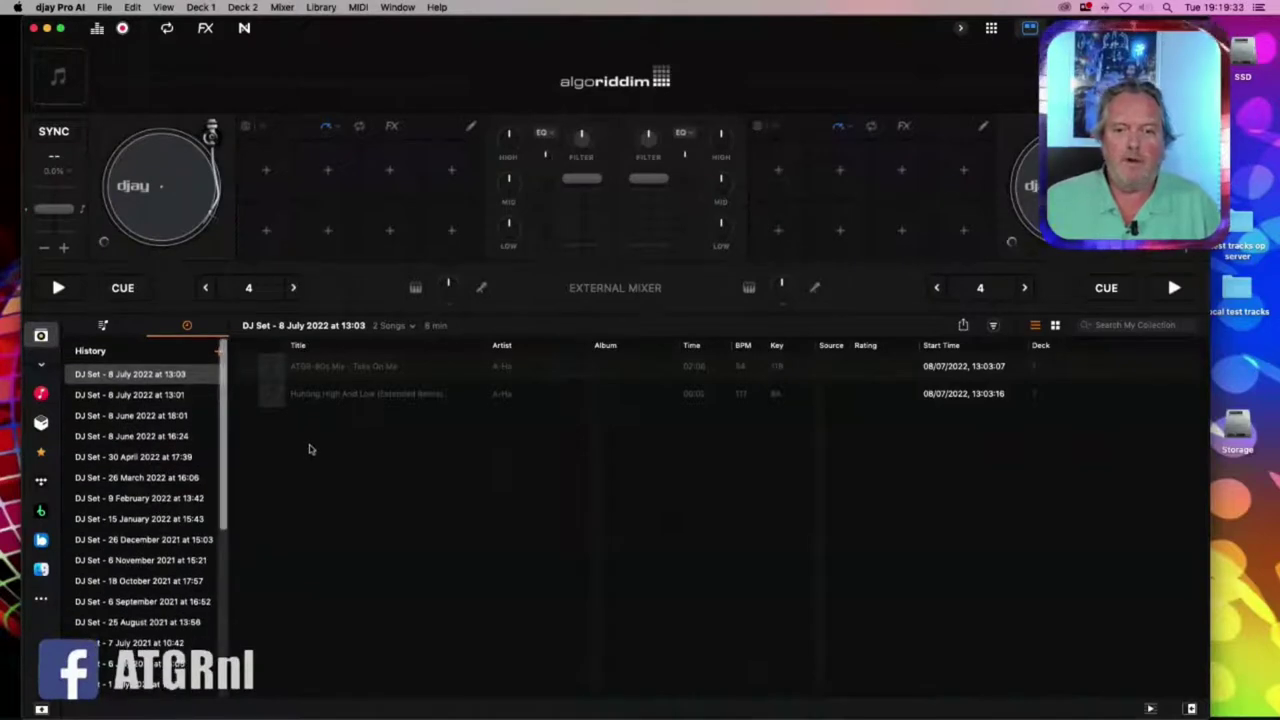
scroll(181, 478, down, 10)
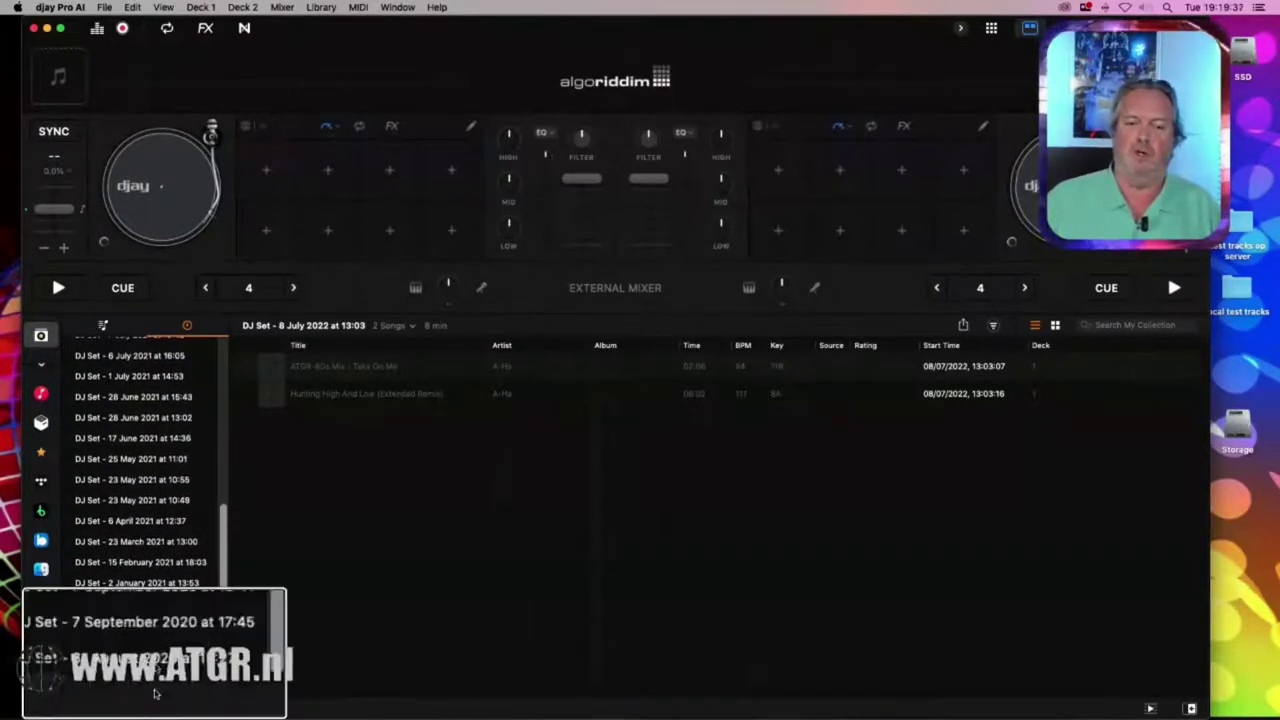
scroll(160, 560, up, 10)
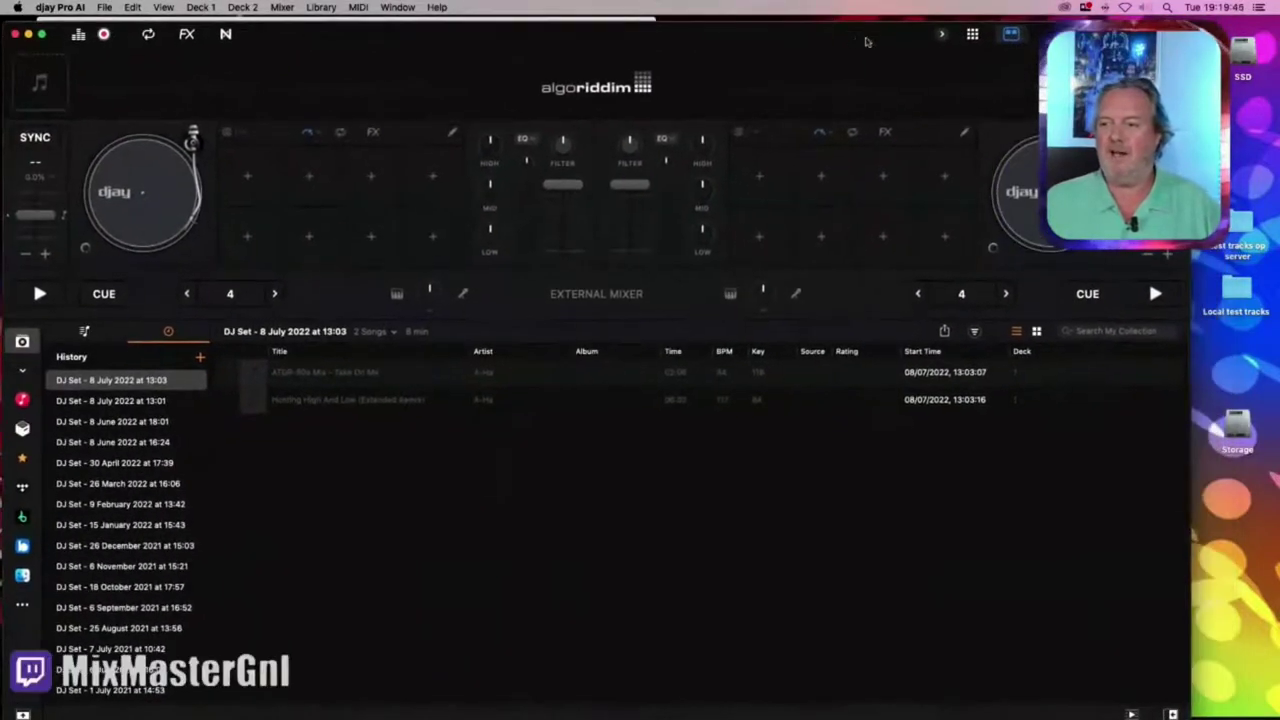
In a new Finder window, open the acapella folder on the Terrabyte drive and move the window clear of deck 1
click(1238, 522)
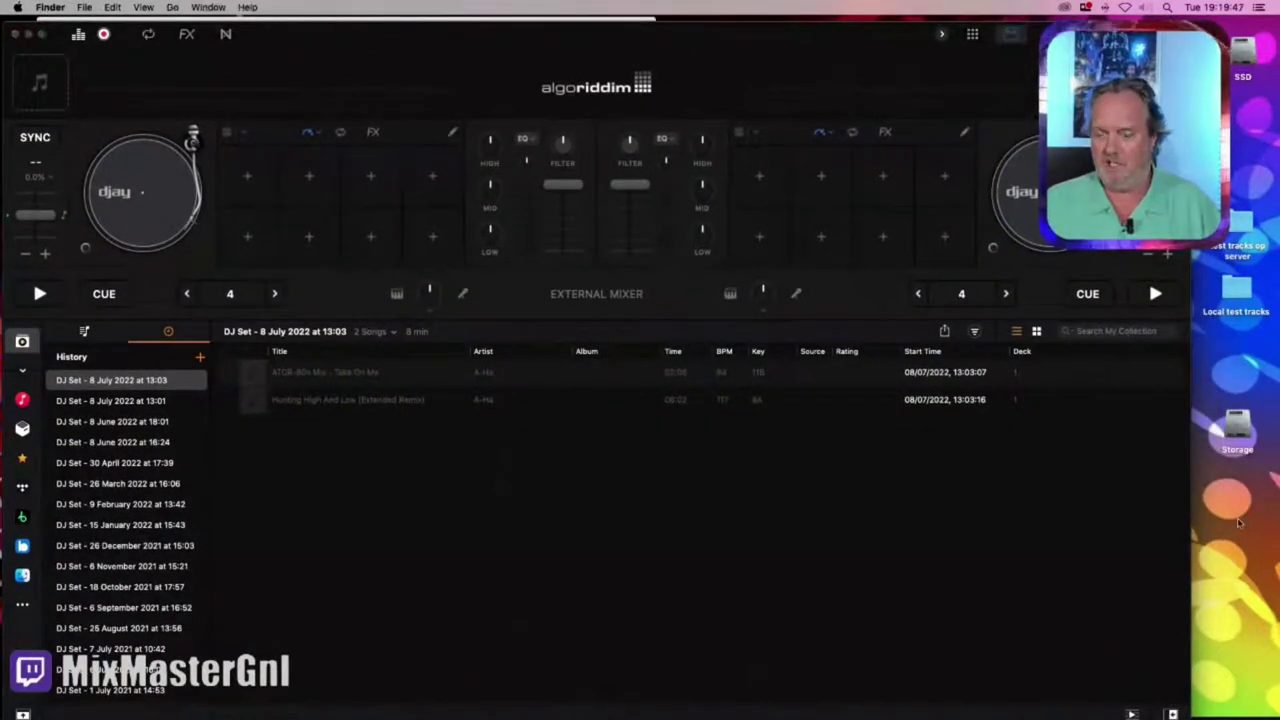
key(super+n)
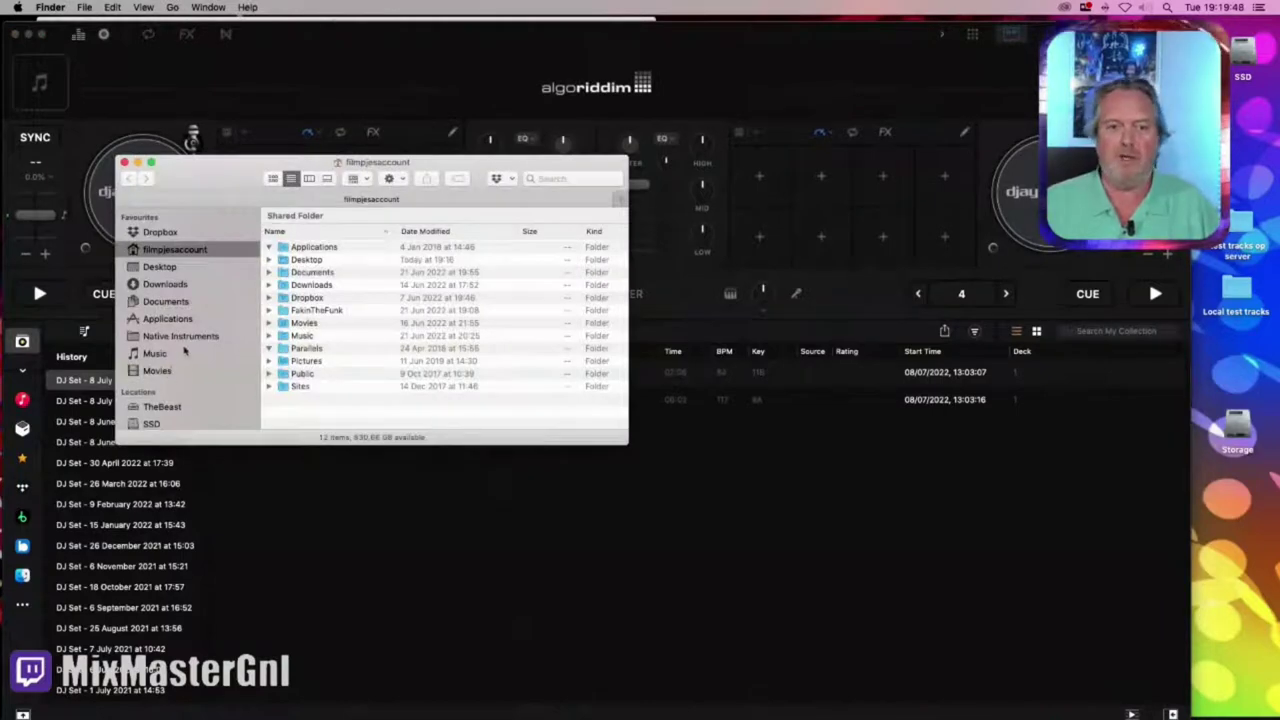
click(180, 319)
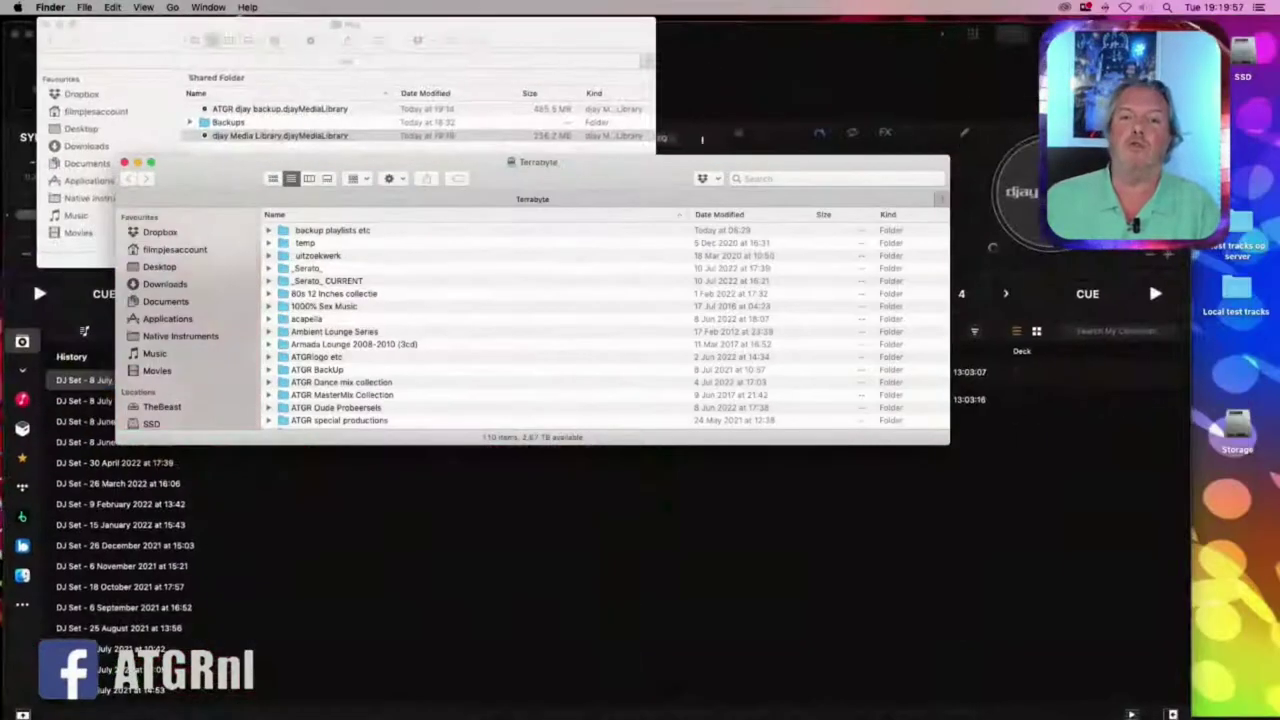
drag(436, 224, 707, 244)
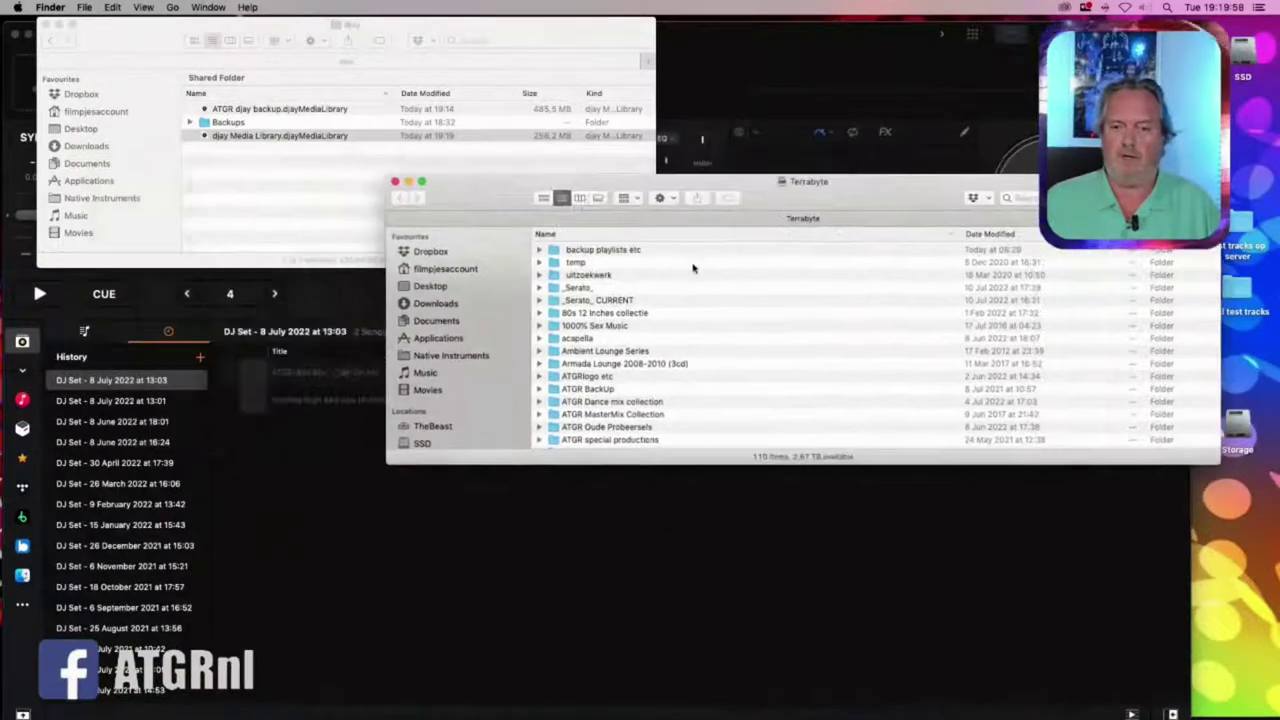
double_click(595, 340)
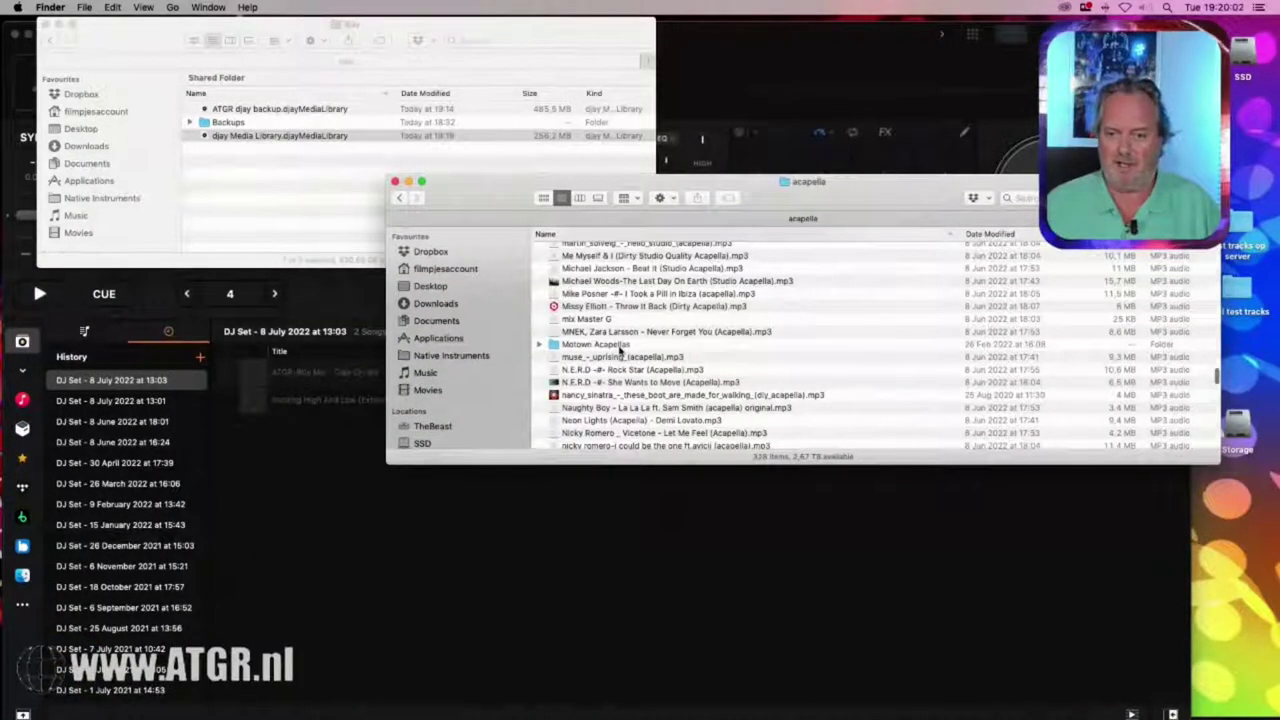
Place an alias of the mix Master G track on the desktop and close the Finder windows
click(578, 319)
drag(578, 319, 1220, 590)
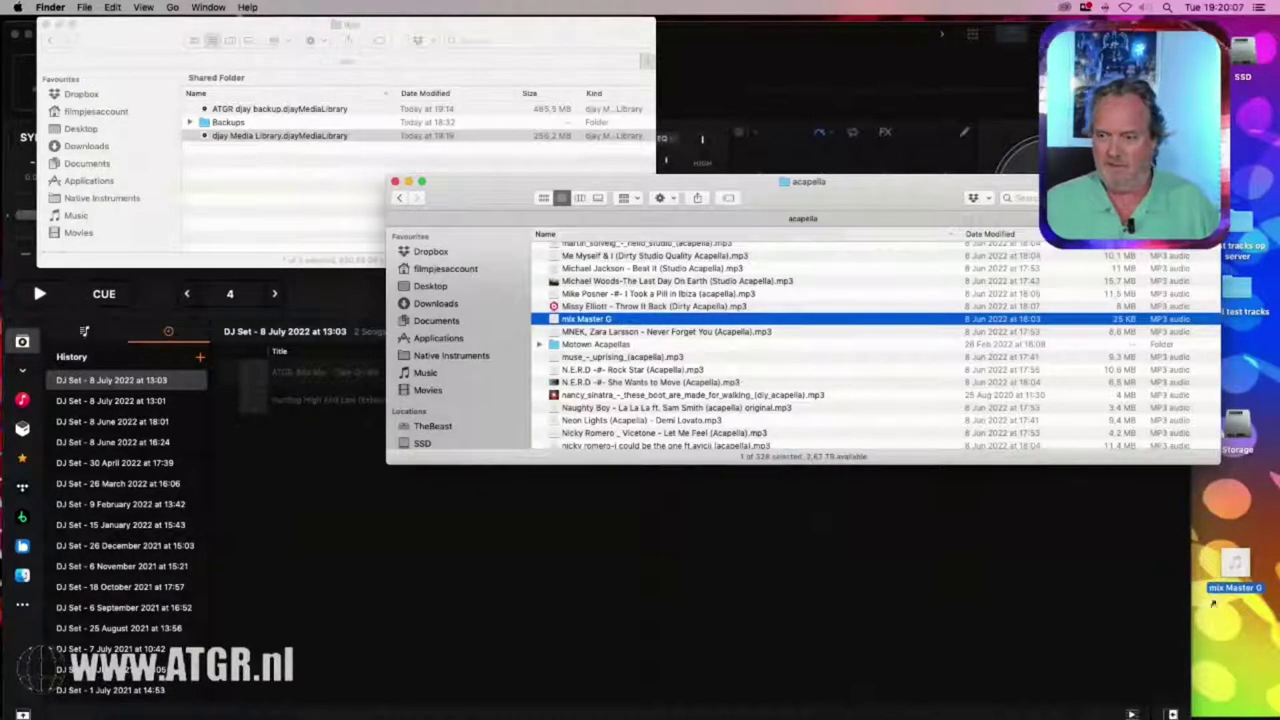
click(395, 181)
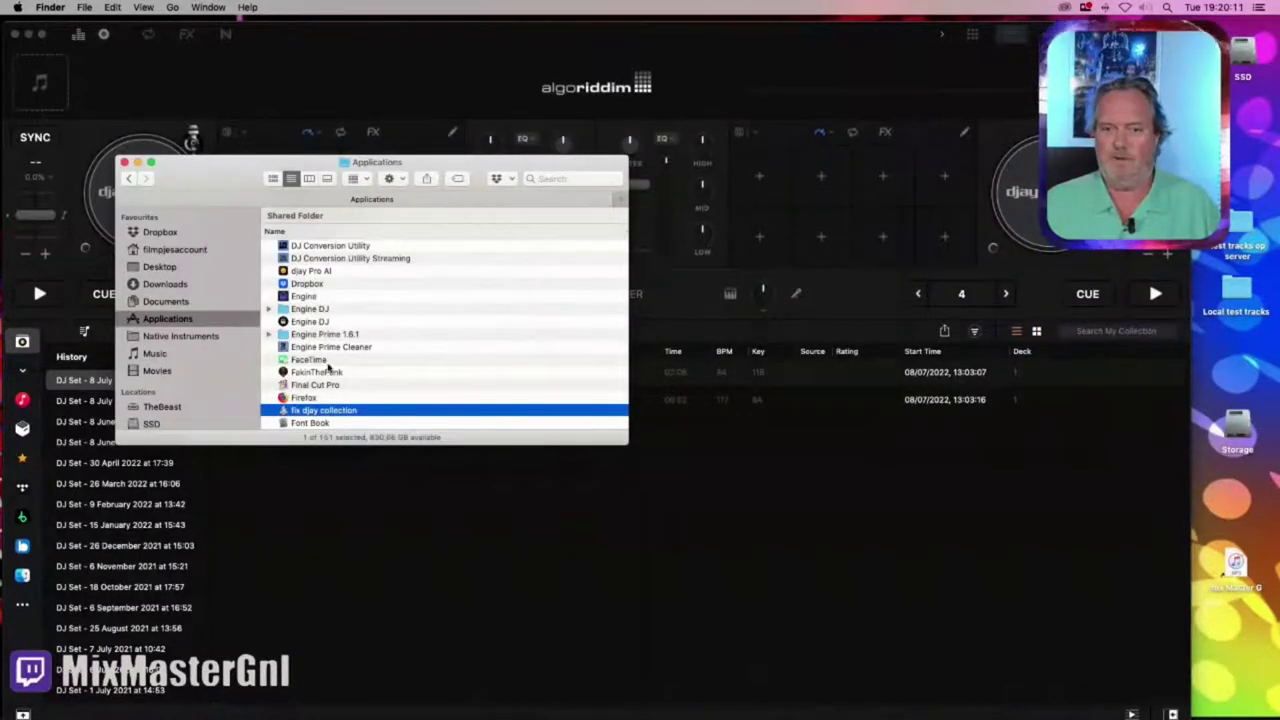
click(772, 421)
Show the original of the desktop alias mix Master G, load that file onto deck 1 and close its folder window
drag(1236, 565, 165, 205)
right_click(1236, 563)
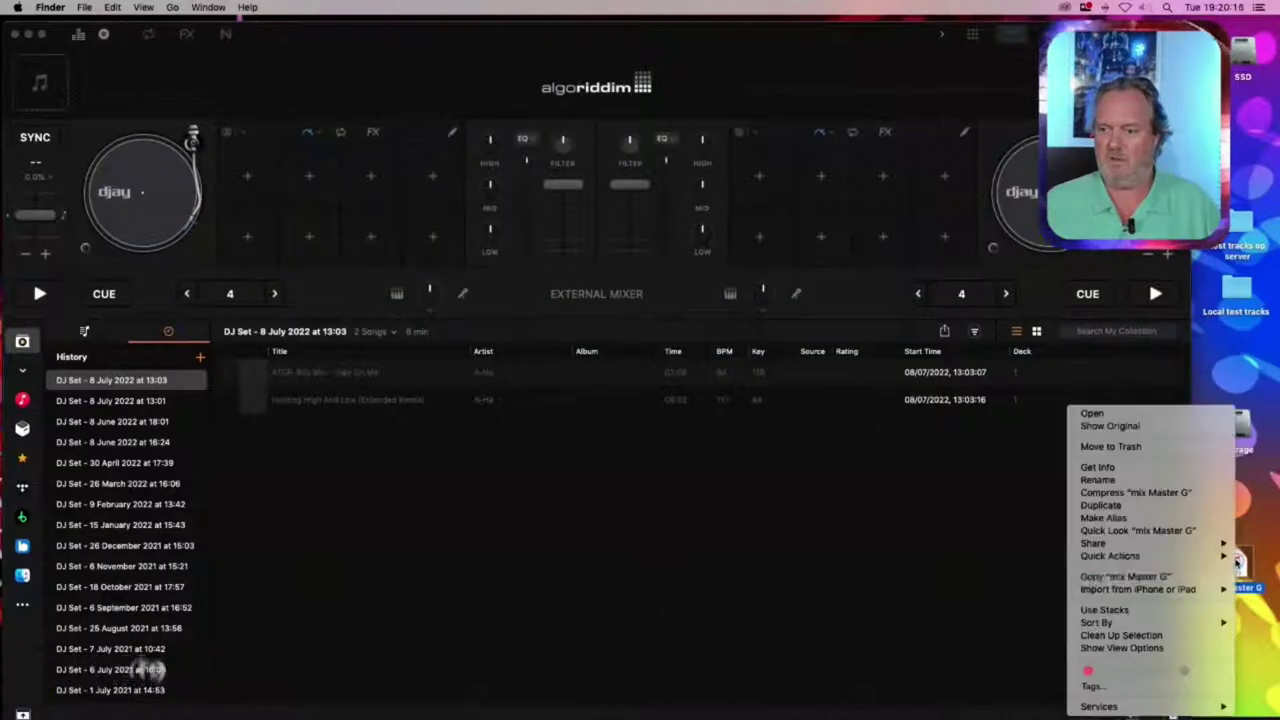
click(1109, 426)
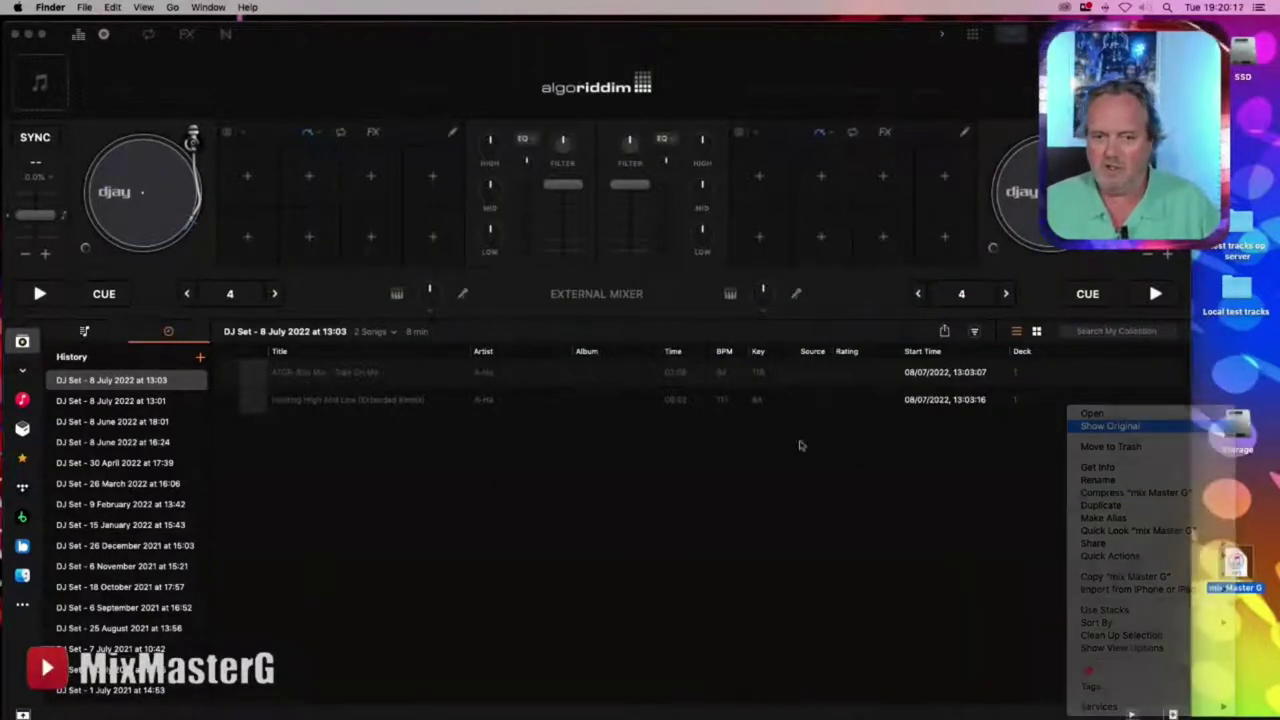
drag(585, 318, 200, 195)
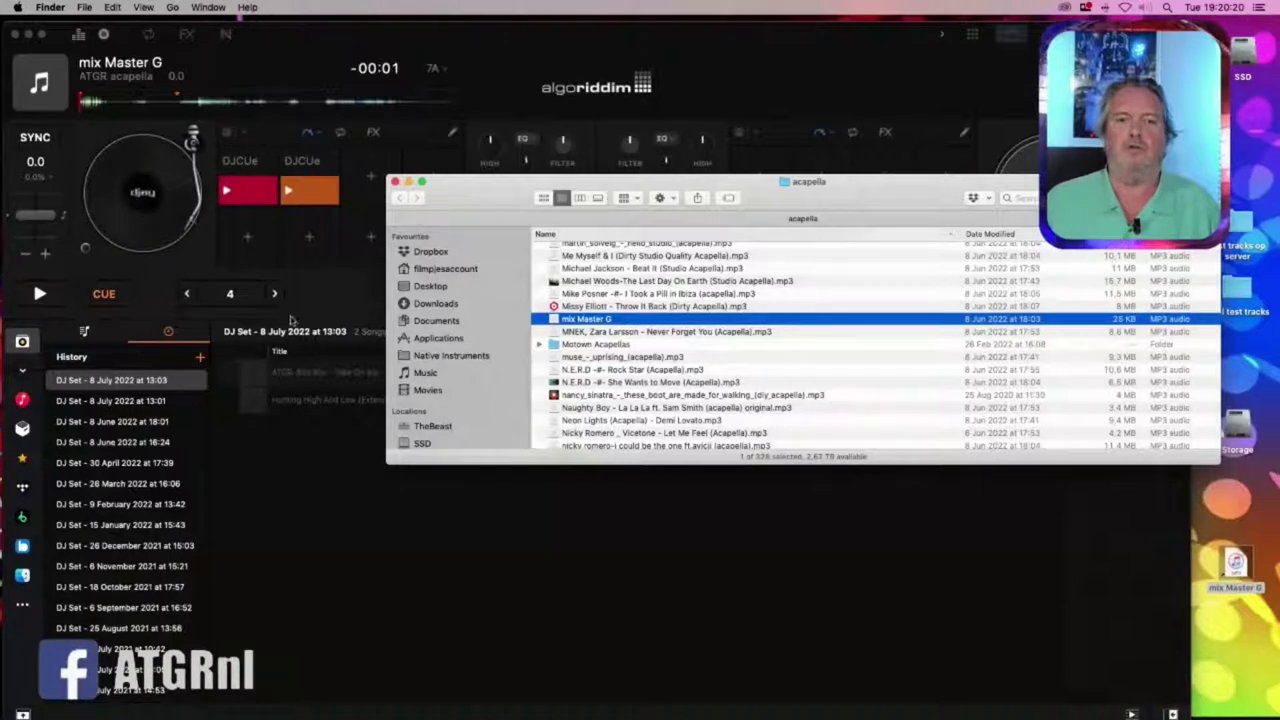
click(394, 181)
Add a third cue point to mix Master G on deck 1, name it "the 3th cue" and color it purple
click(330, 107)
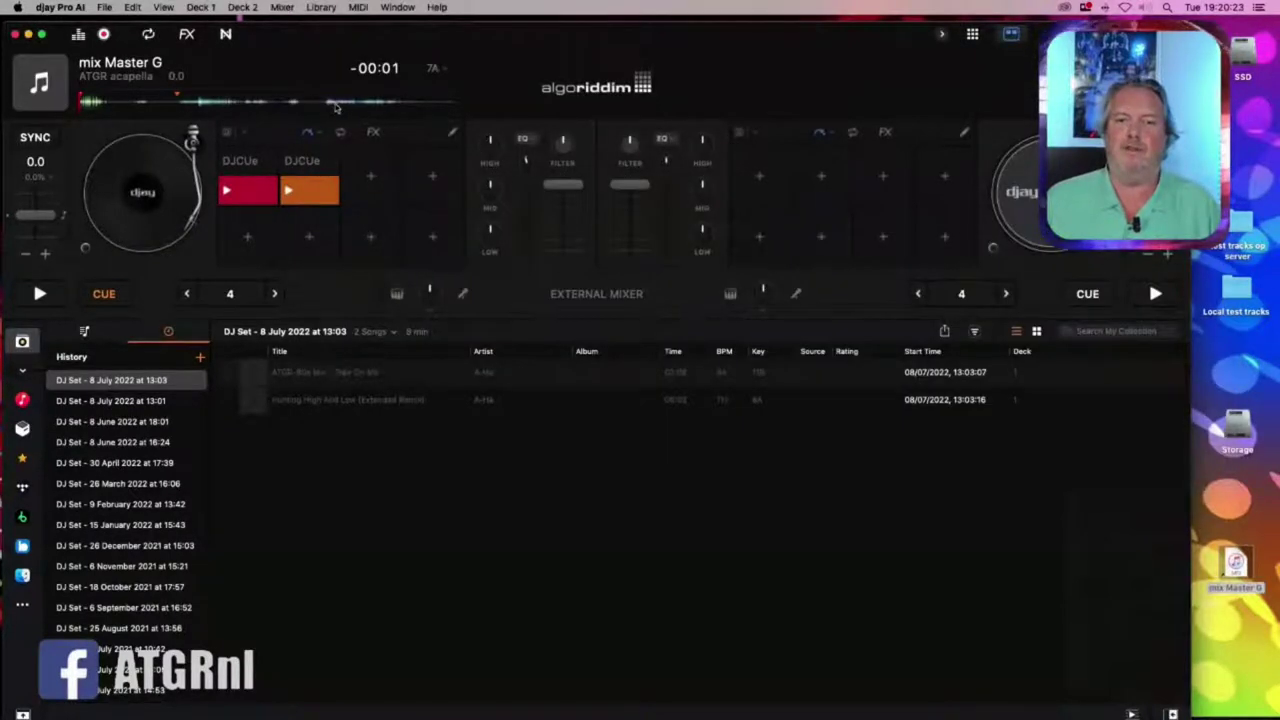
click(362, 185)
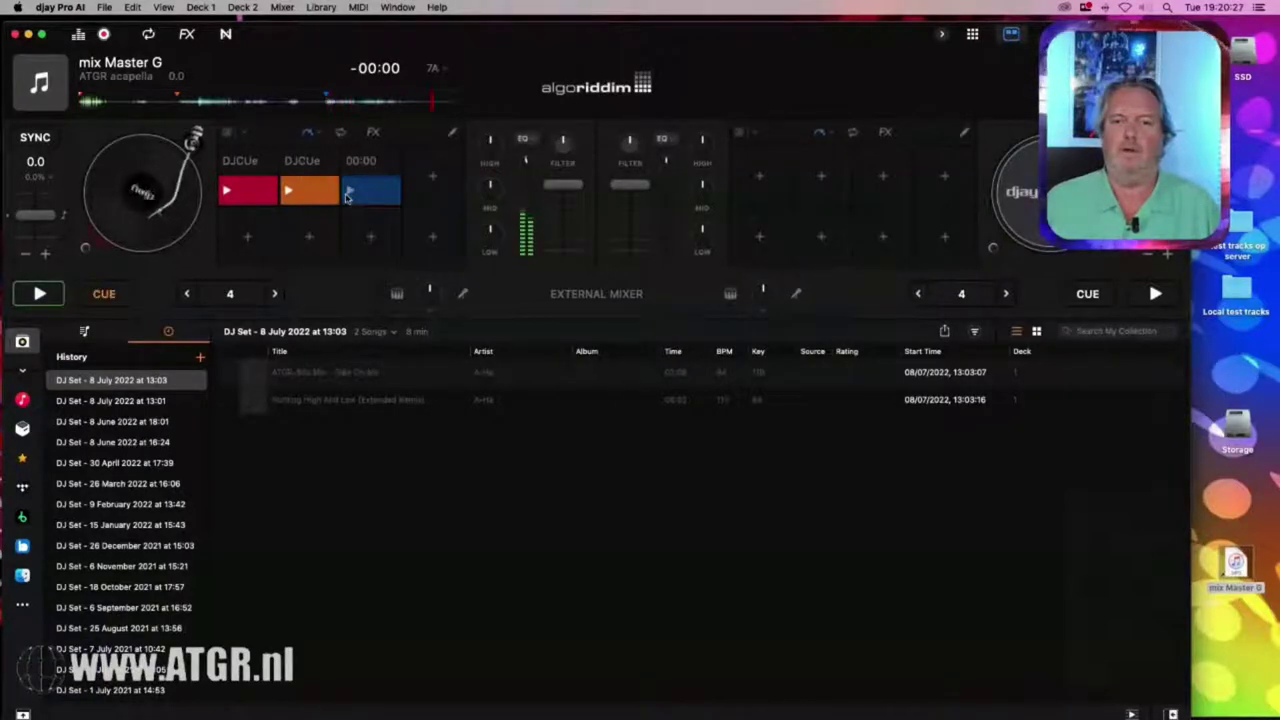
click(377, 163)
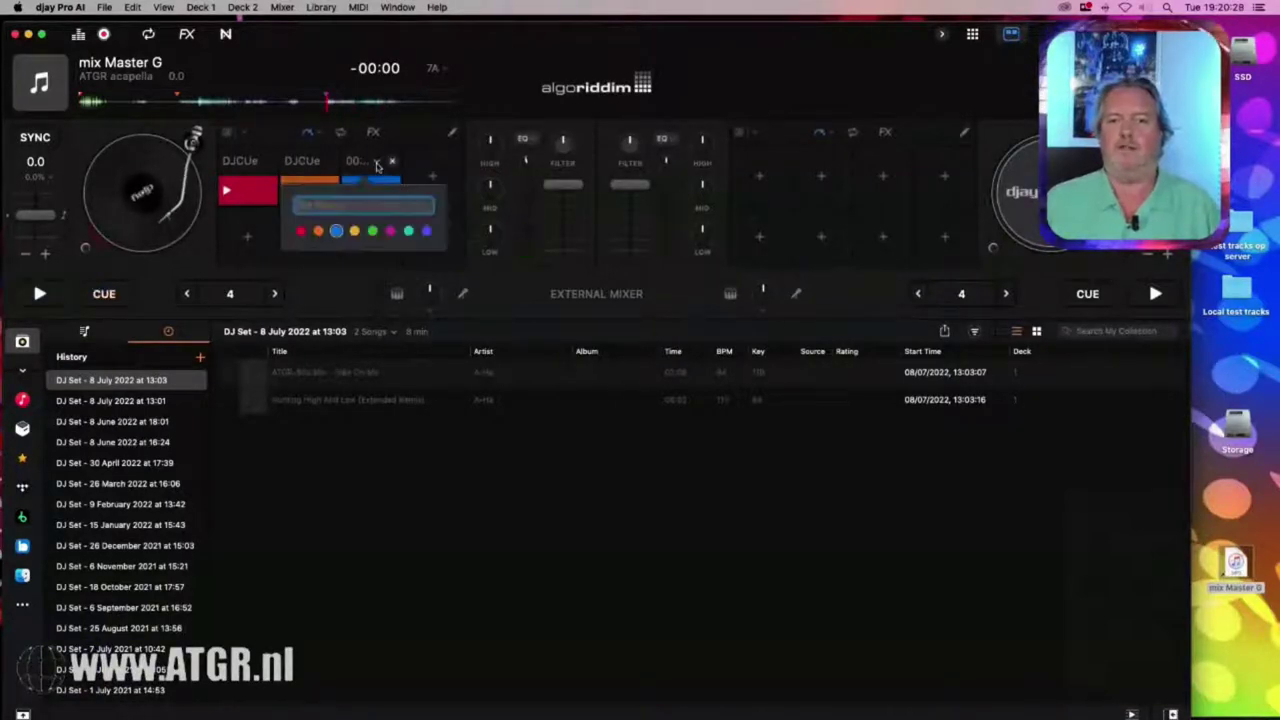
text(the 3th)
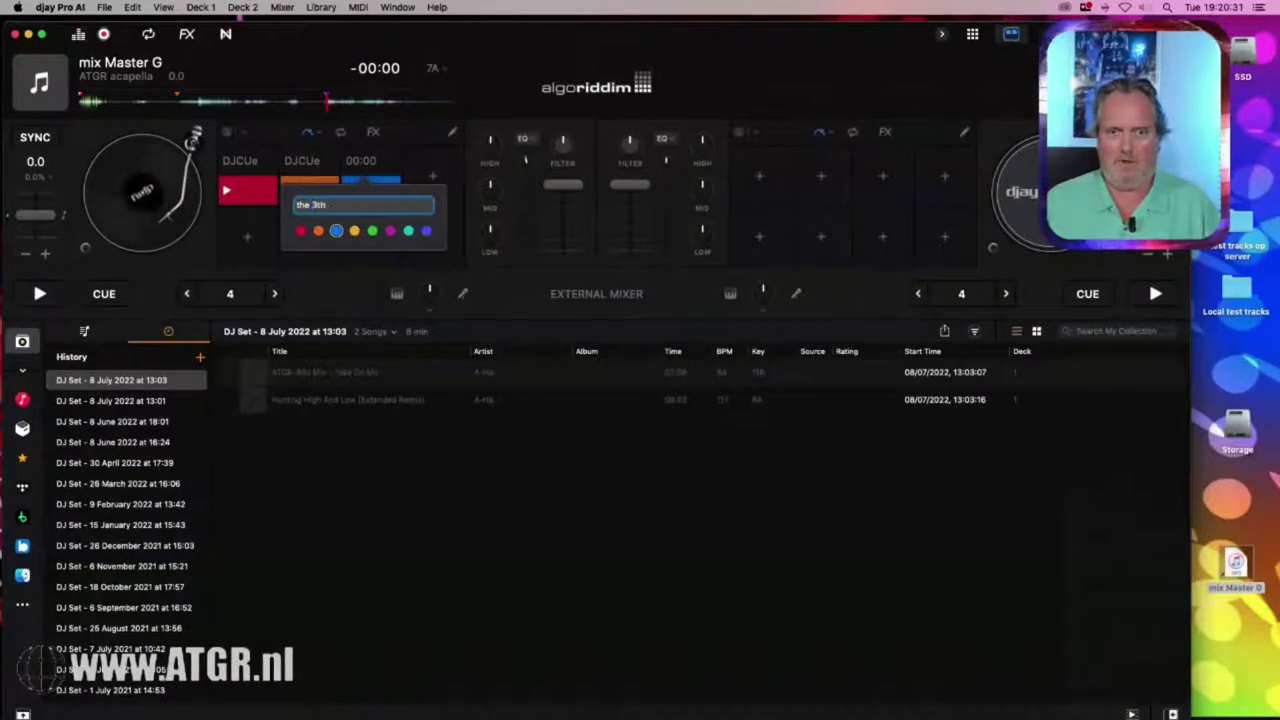
text( cue)
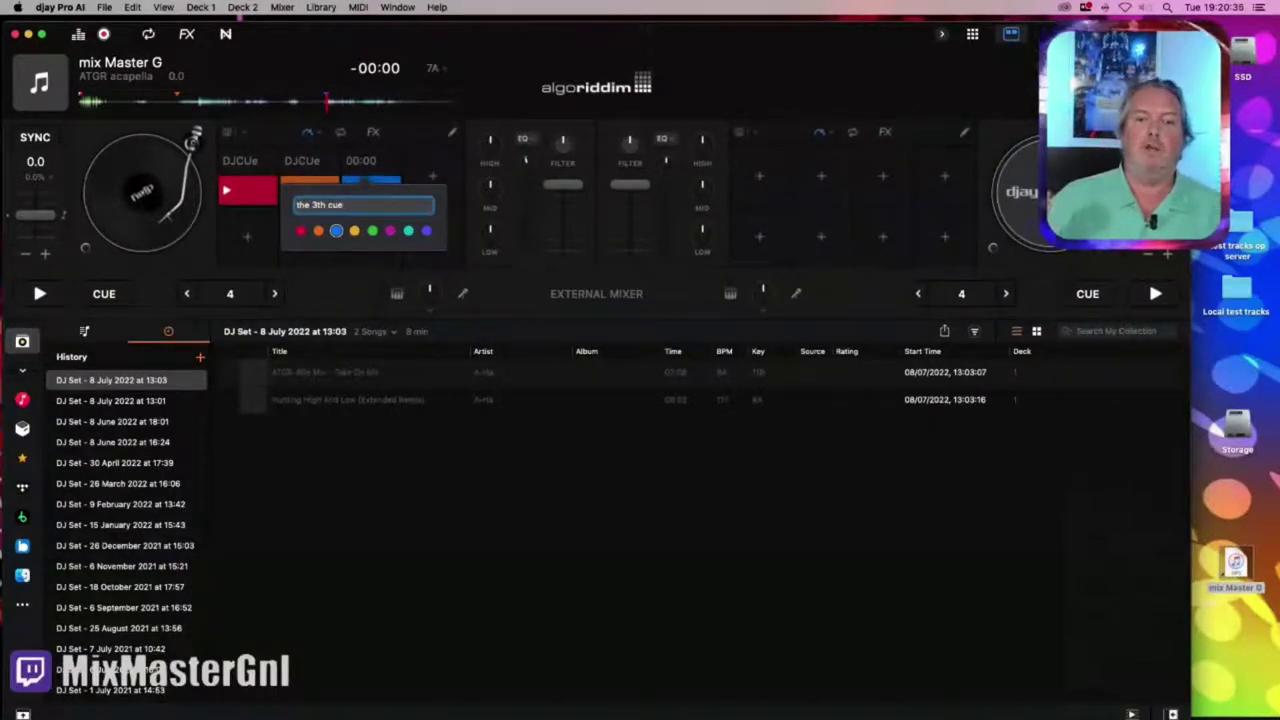
click(390, 231)
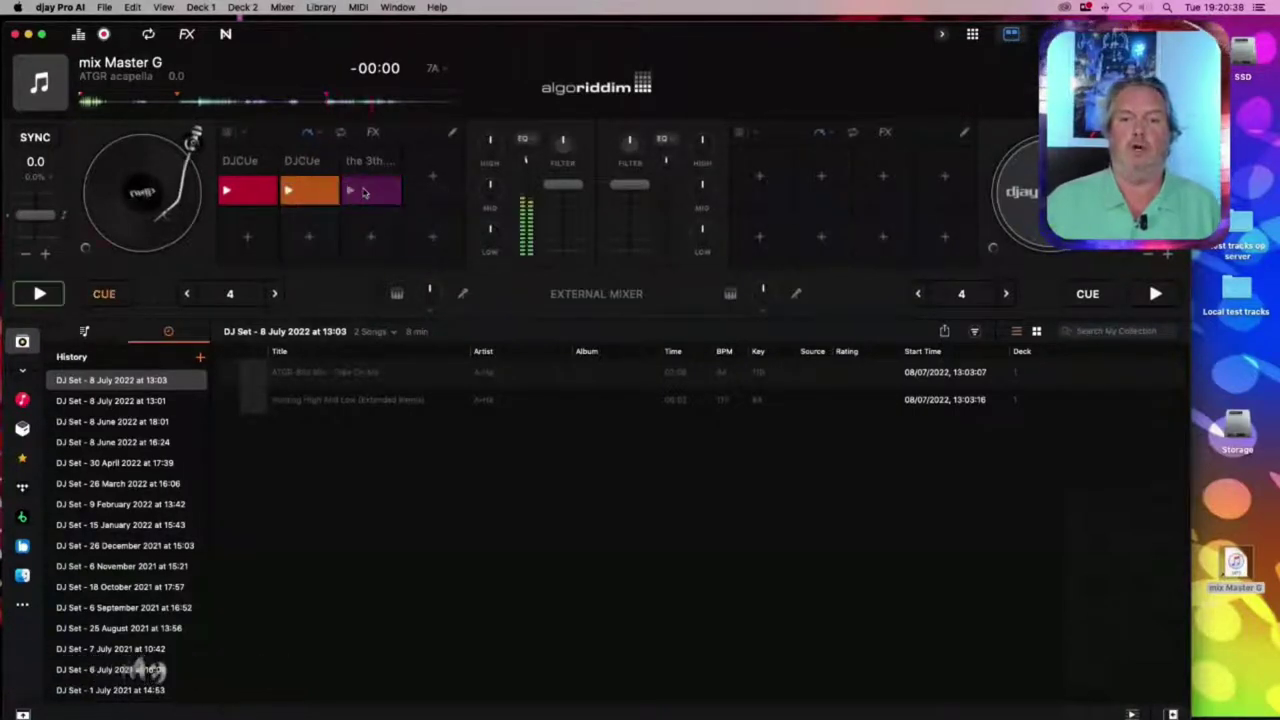
Recolor the third cue point red and finally green, and switch the deck's cue editing mode on and off
mouse_move(383, 165)
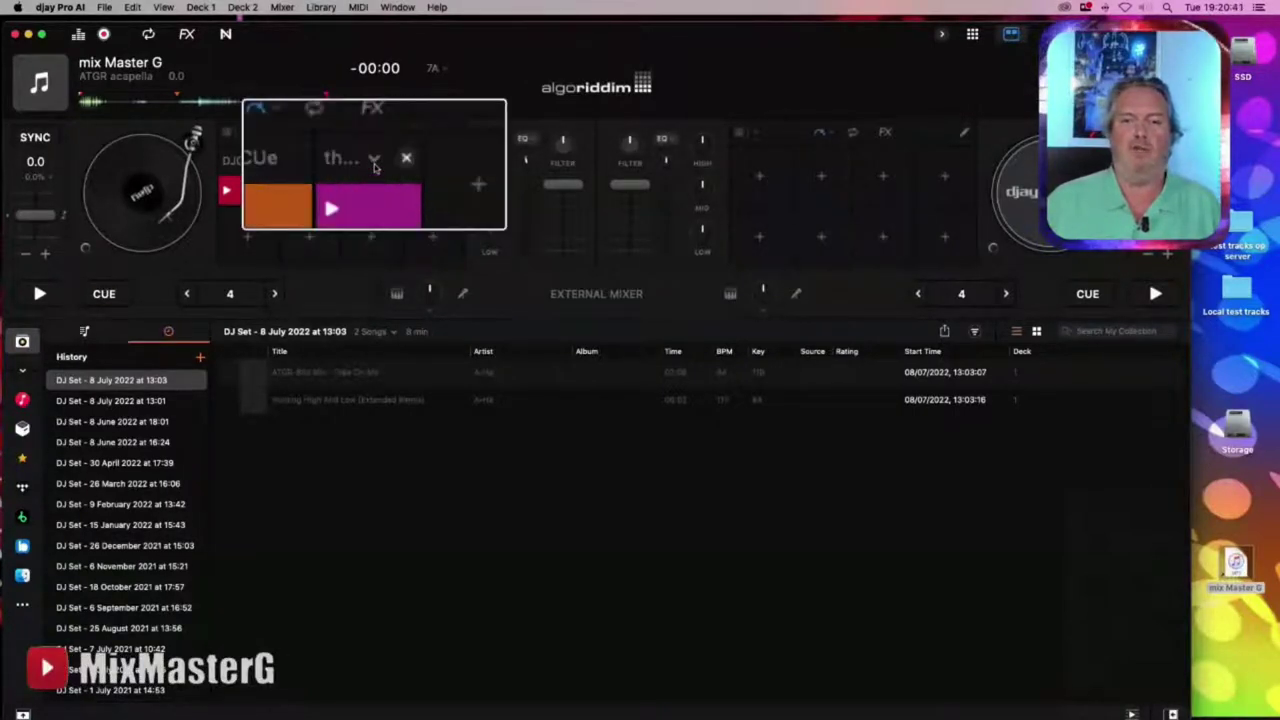
click(375, 163)
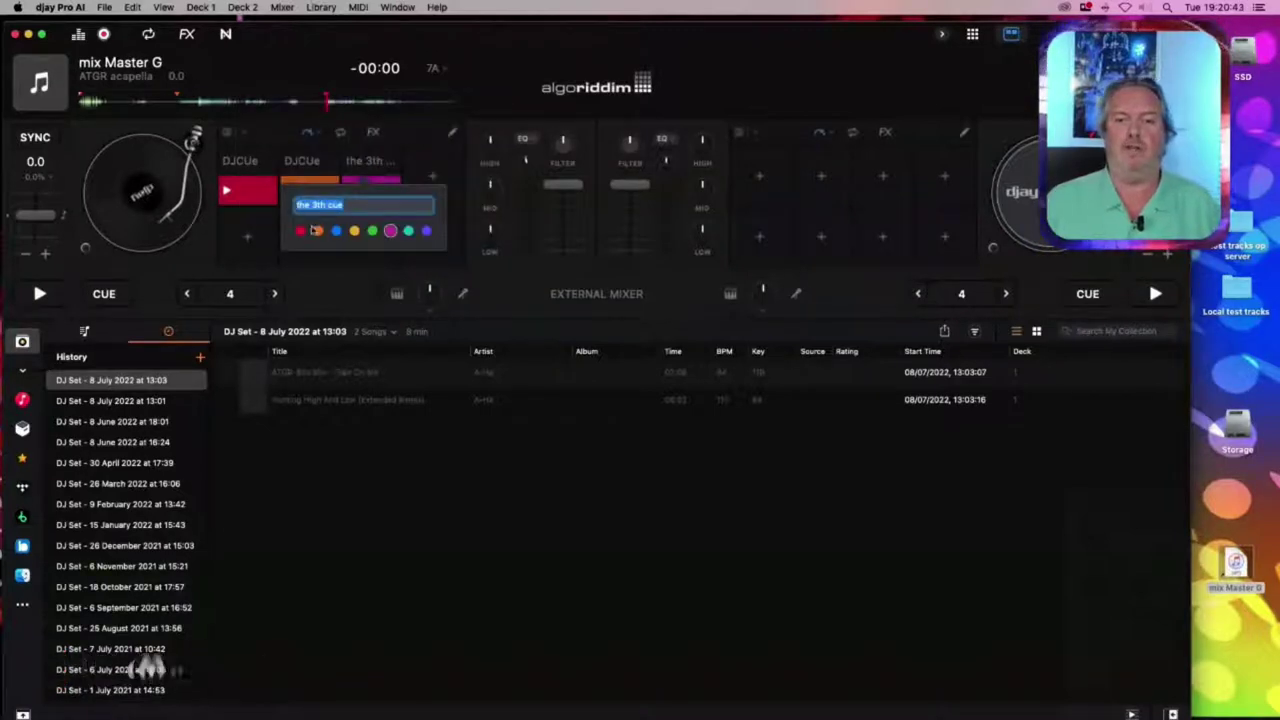
key(Return)
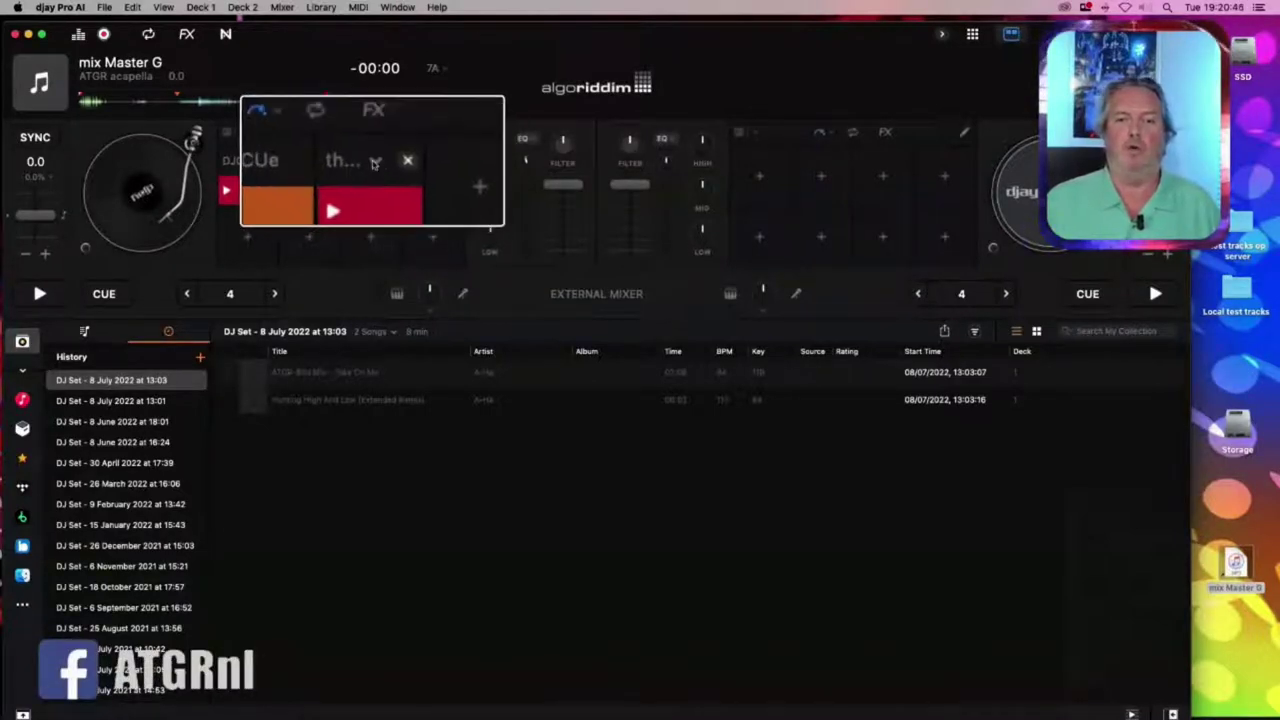
click(378, 163)
click(372, 231)
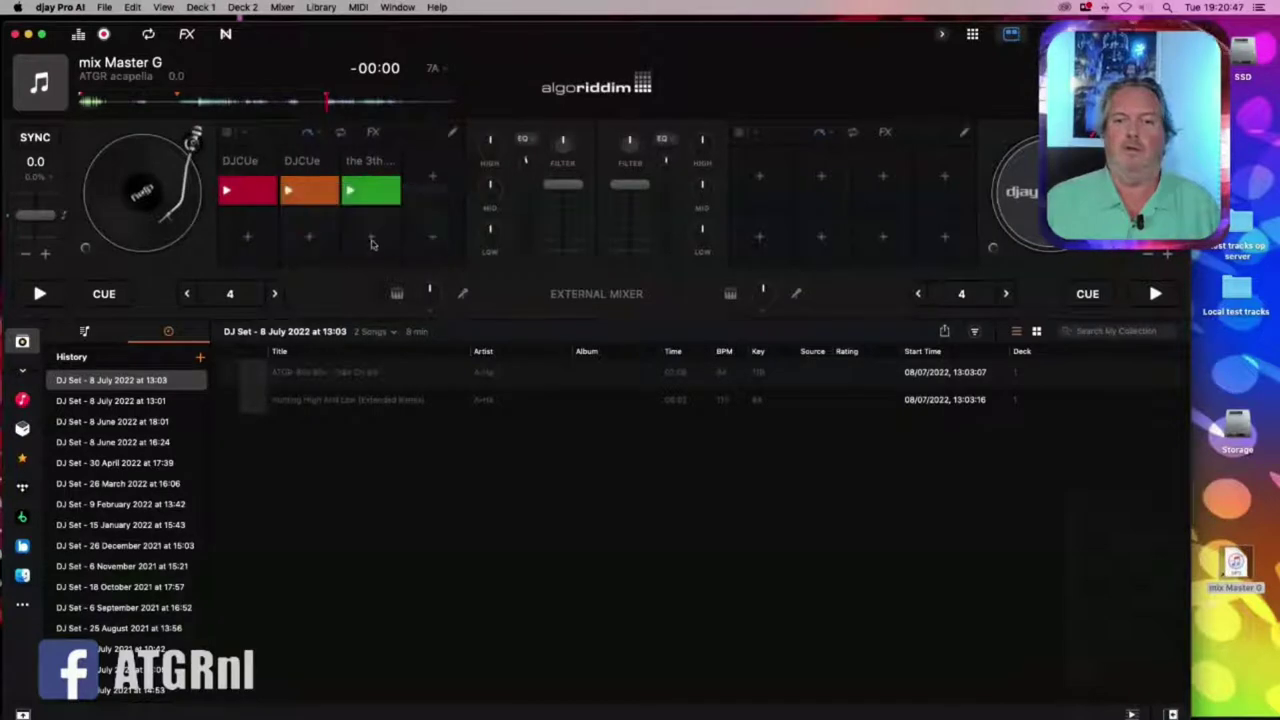
click(455, 133)
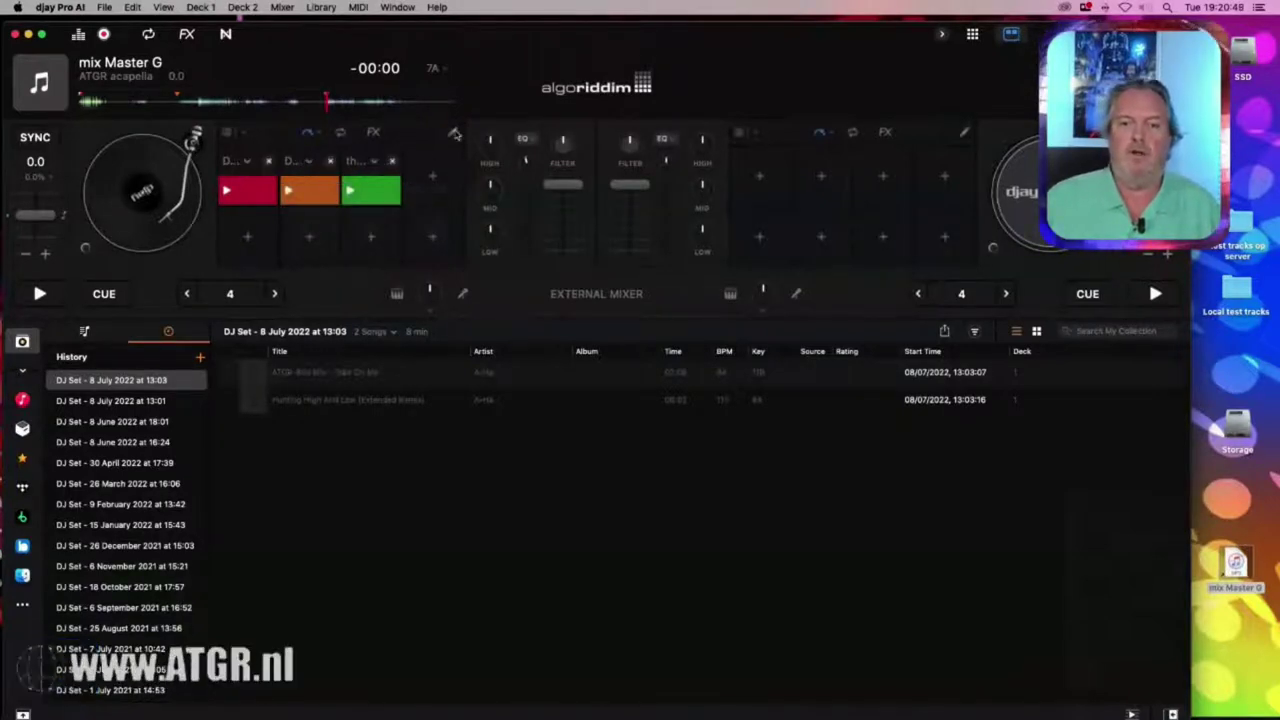
click(455, 133)
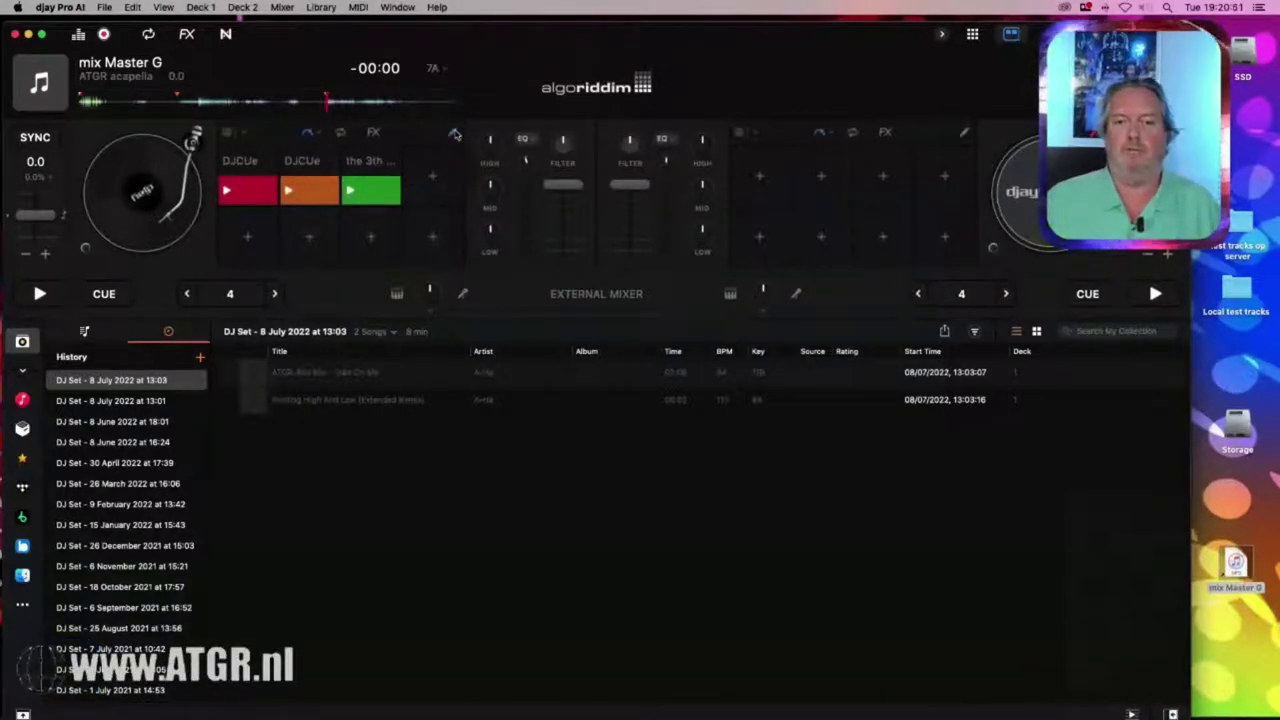
mouse_move(376, 160)
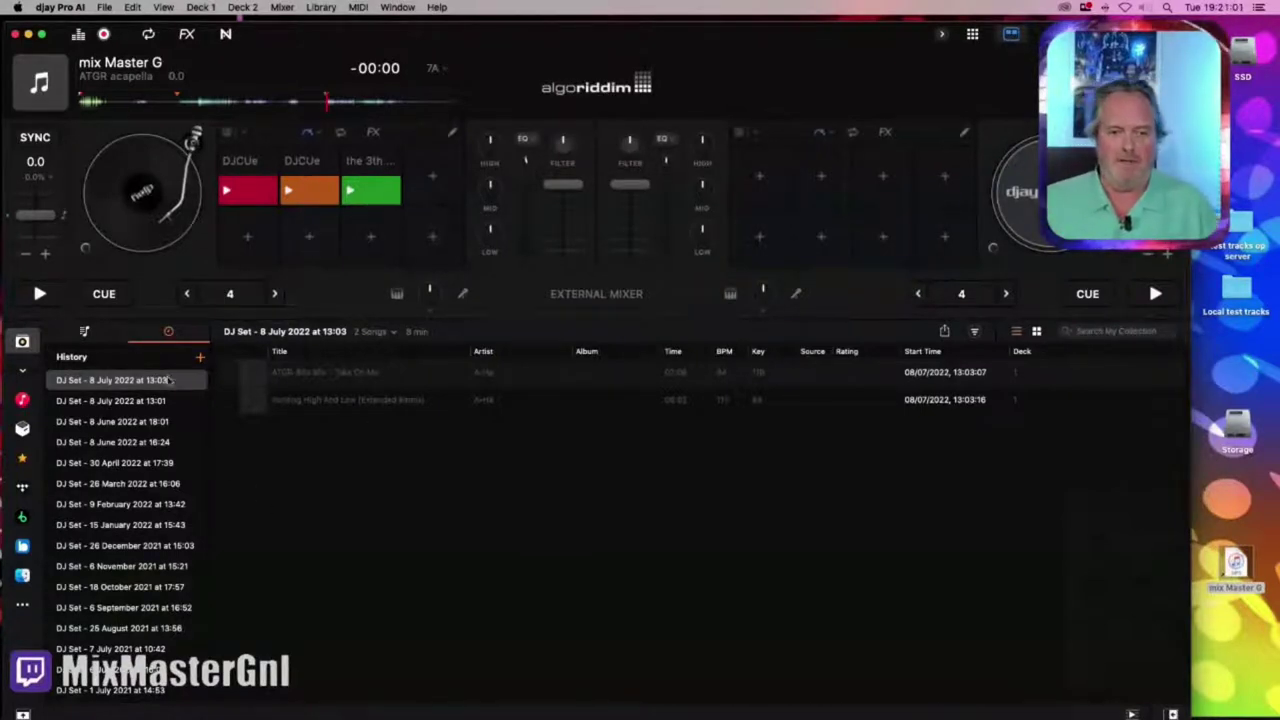
Compare the collection's Playlists view with its History and return to the playlists
click(86, 333)
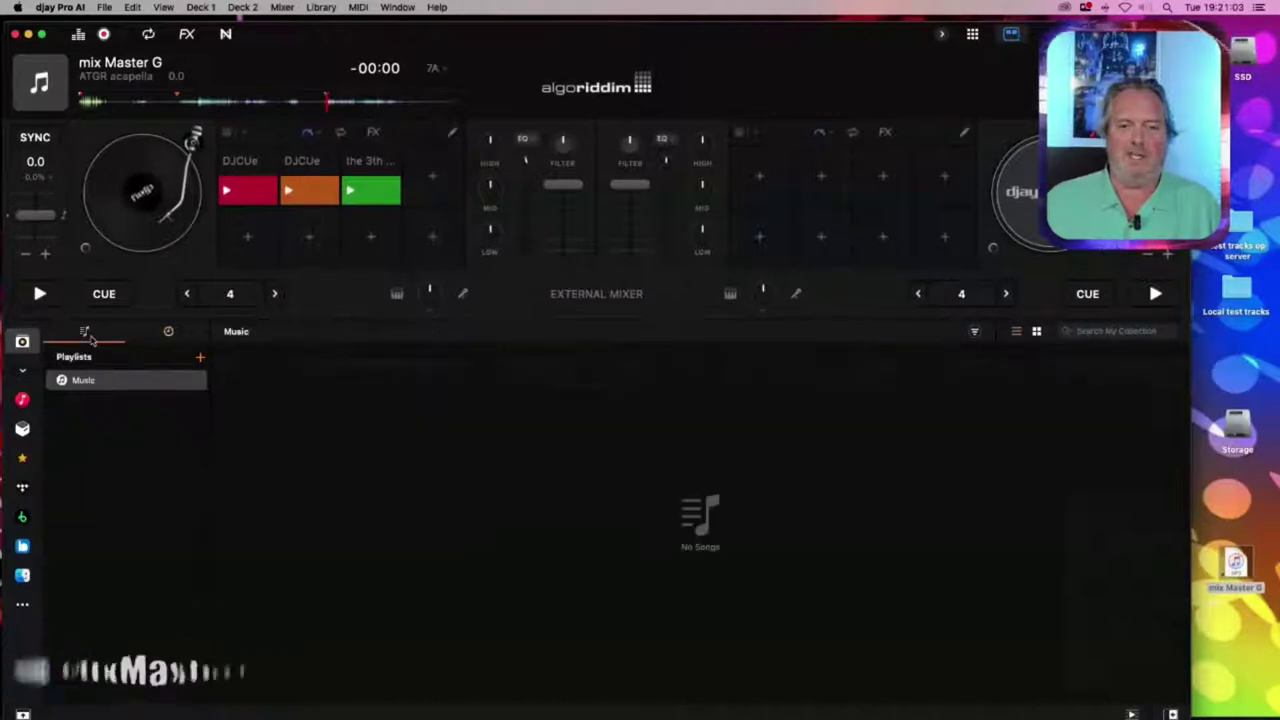
click(168, 332)
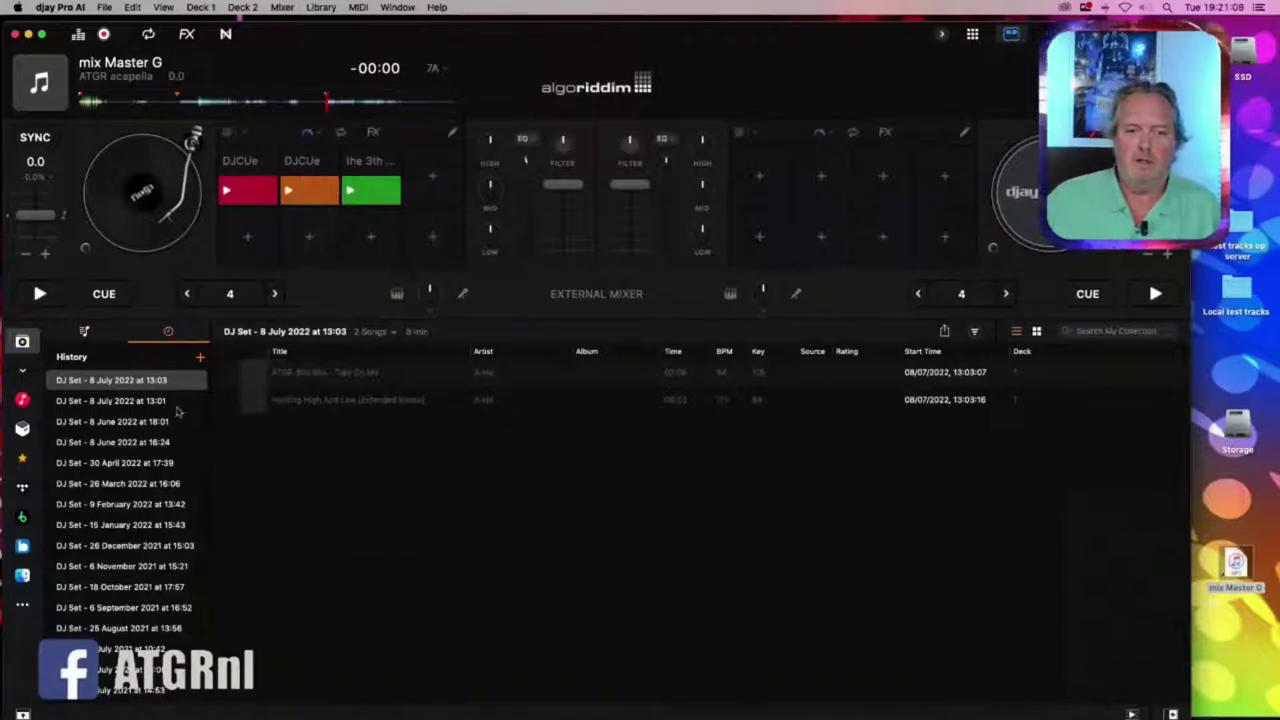
click(85, 334)
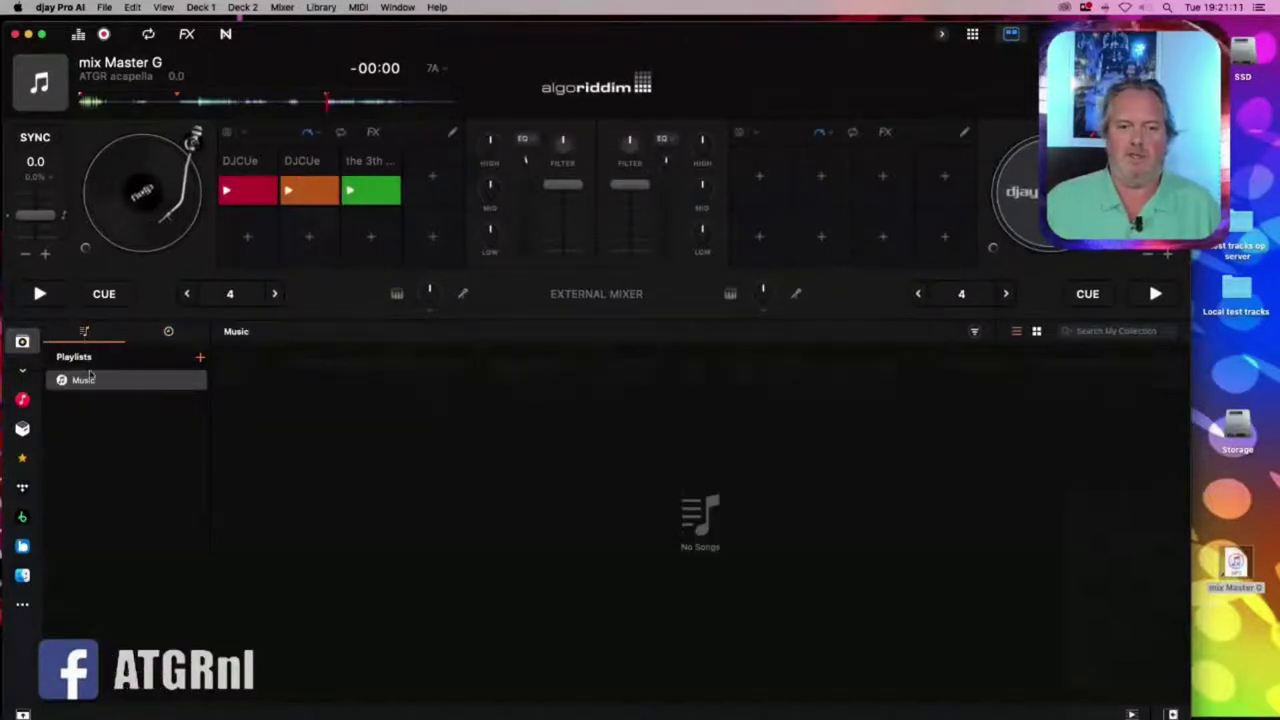
Add a new playlist named test to the collection
click(203, 360)
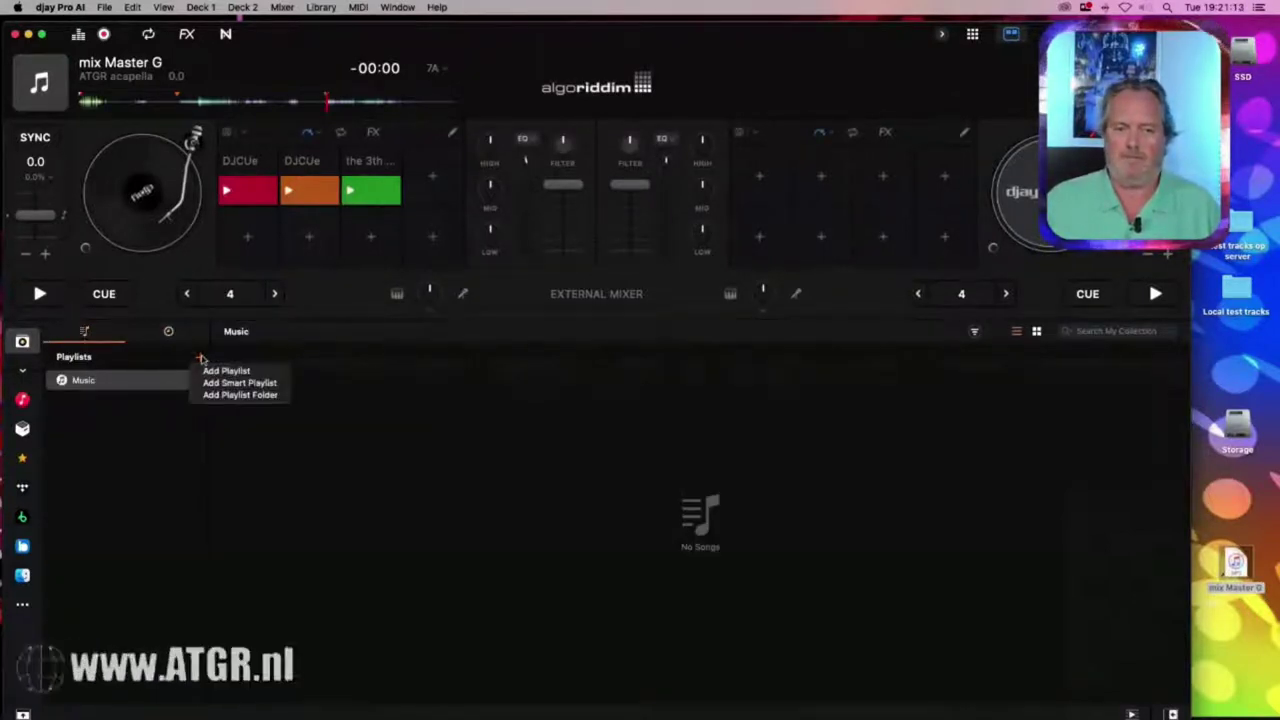
click(218, 368)
text(test)
key(Return)
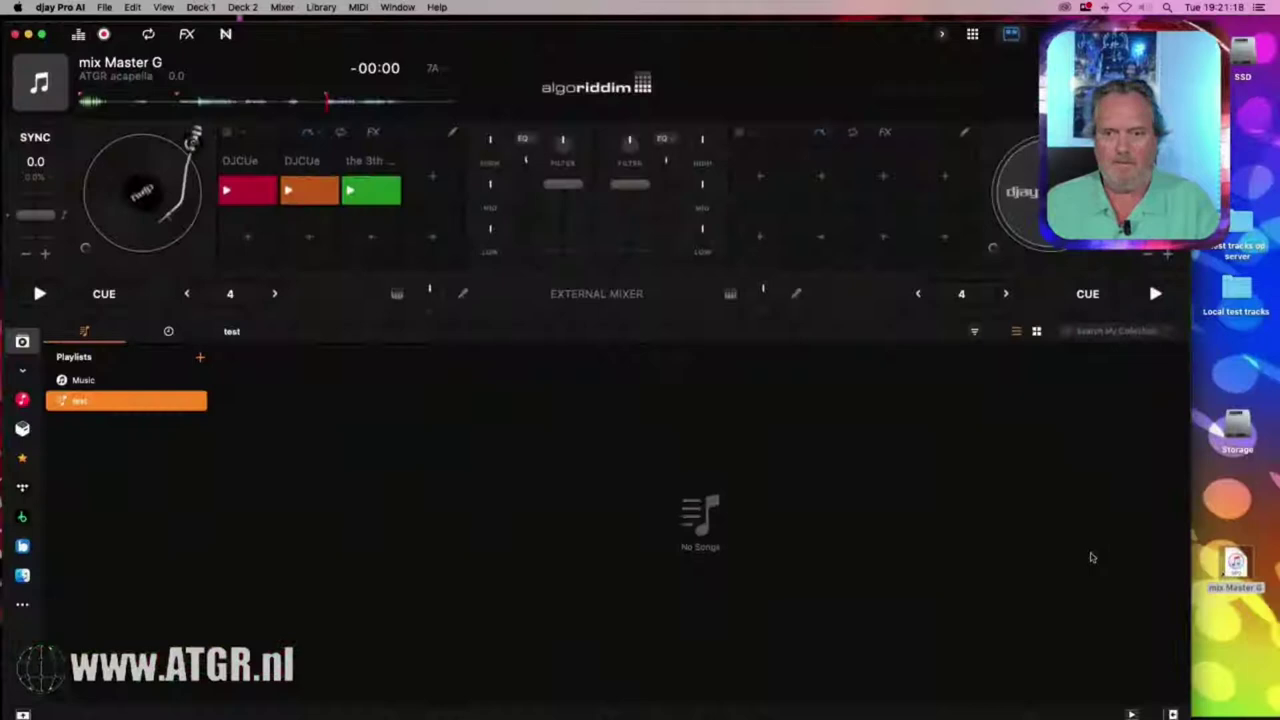
Locate the original file behind the mix Master G desktop alias and add it to the test playlist
right_click(1236, 562)
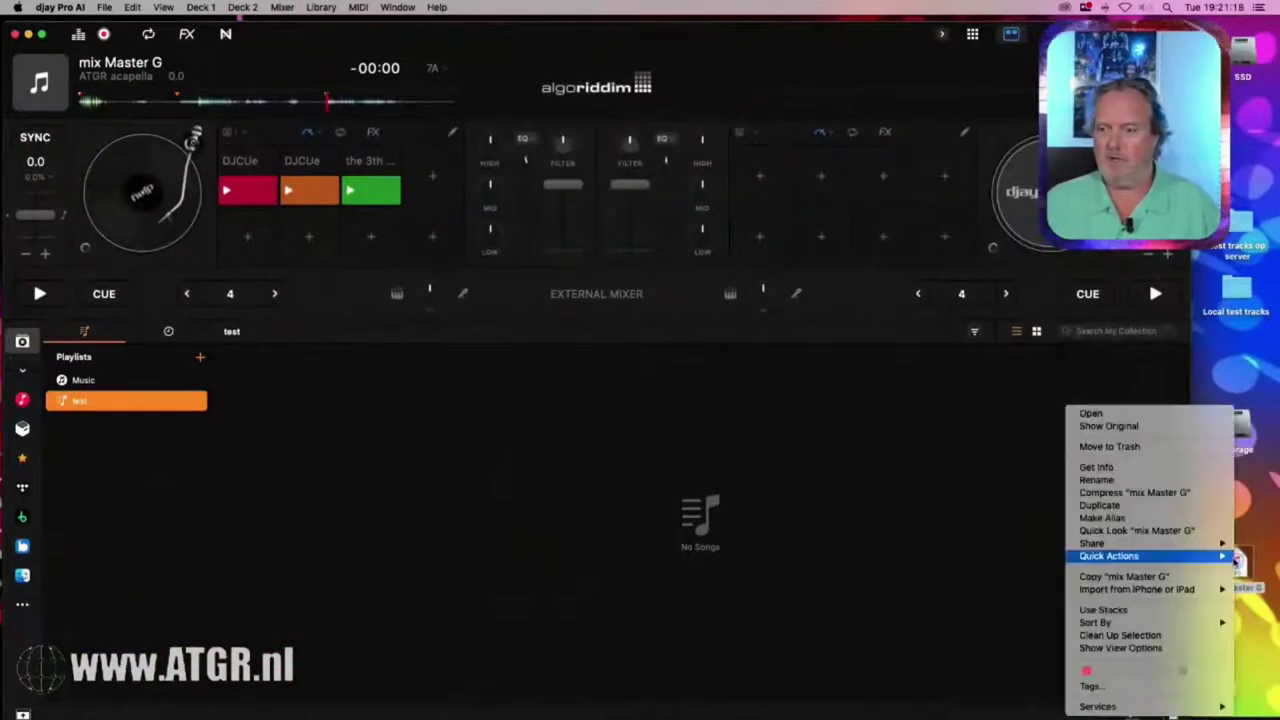
click(1148, 426)
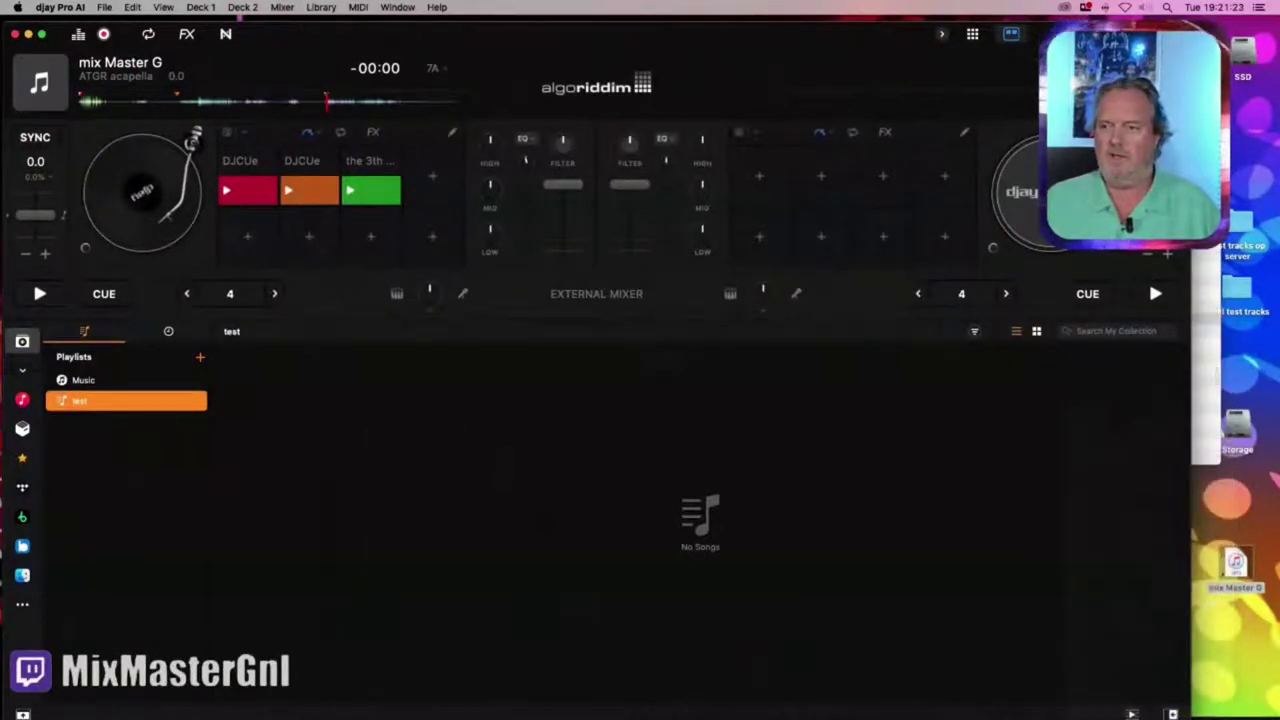
drag(574, 322, 286, 434)
key(super+w)
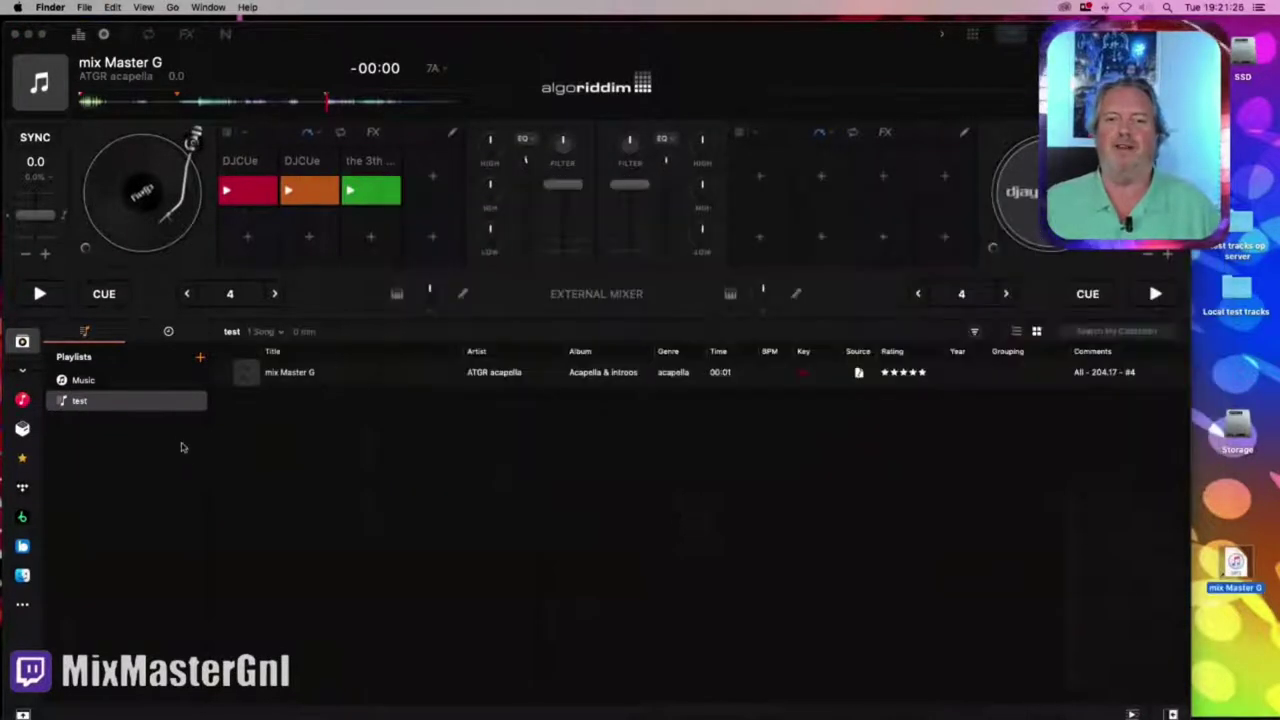
Show the Color and Play Count columns in the test playlist's song list
click(131, 401)
right_click(394, 354)
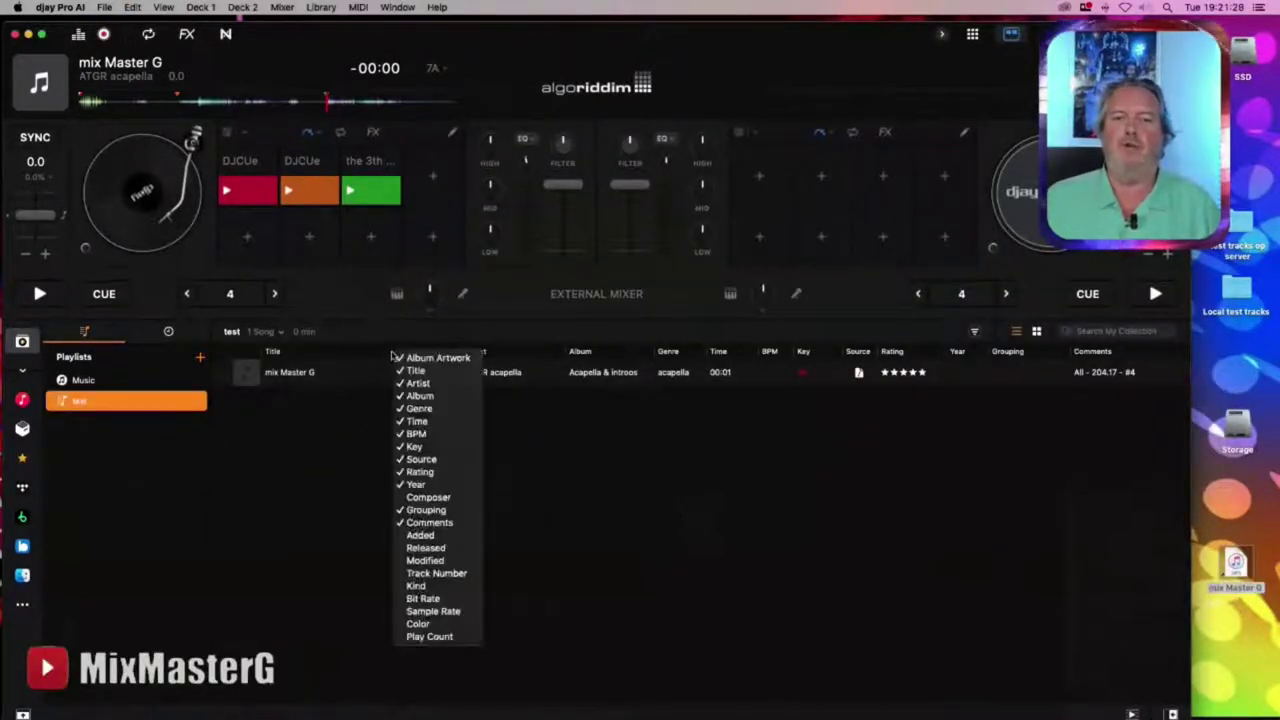
click(418, 625)
right_click(398, 357)
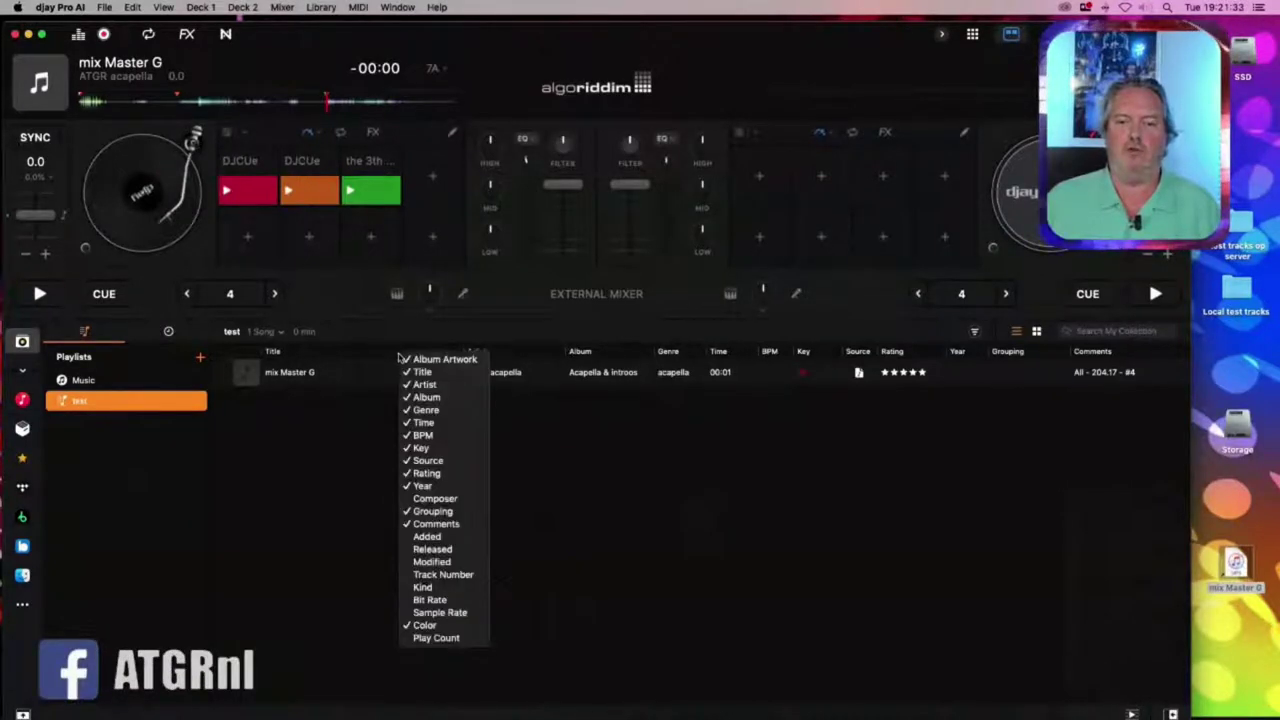
click(436, 640)
Move the Color column to the front of the song list and Play Count directly before Title
scroll(436, 640, right, 3)
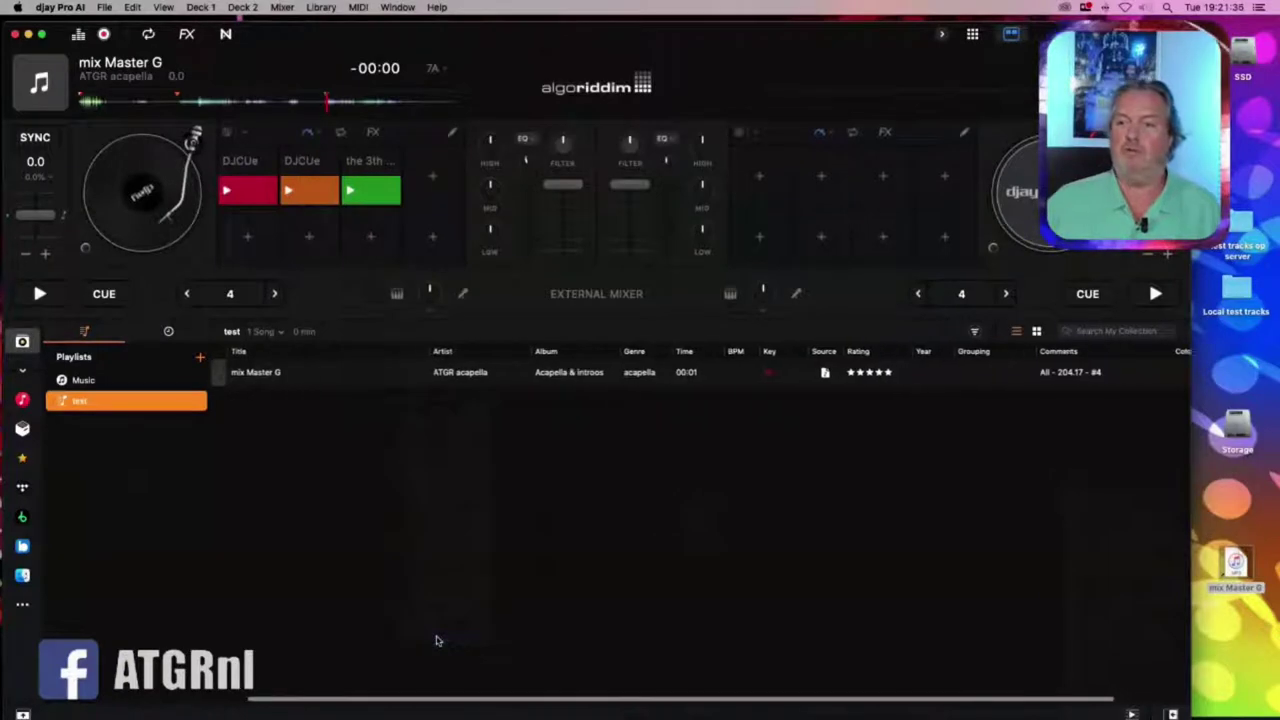
drag(1100, 352, 215, 376)
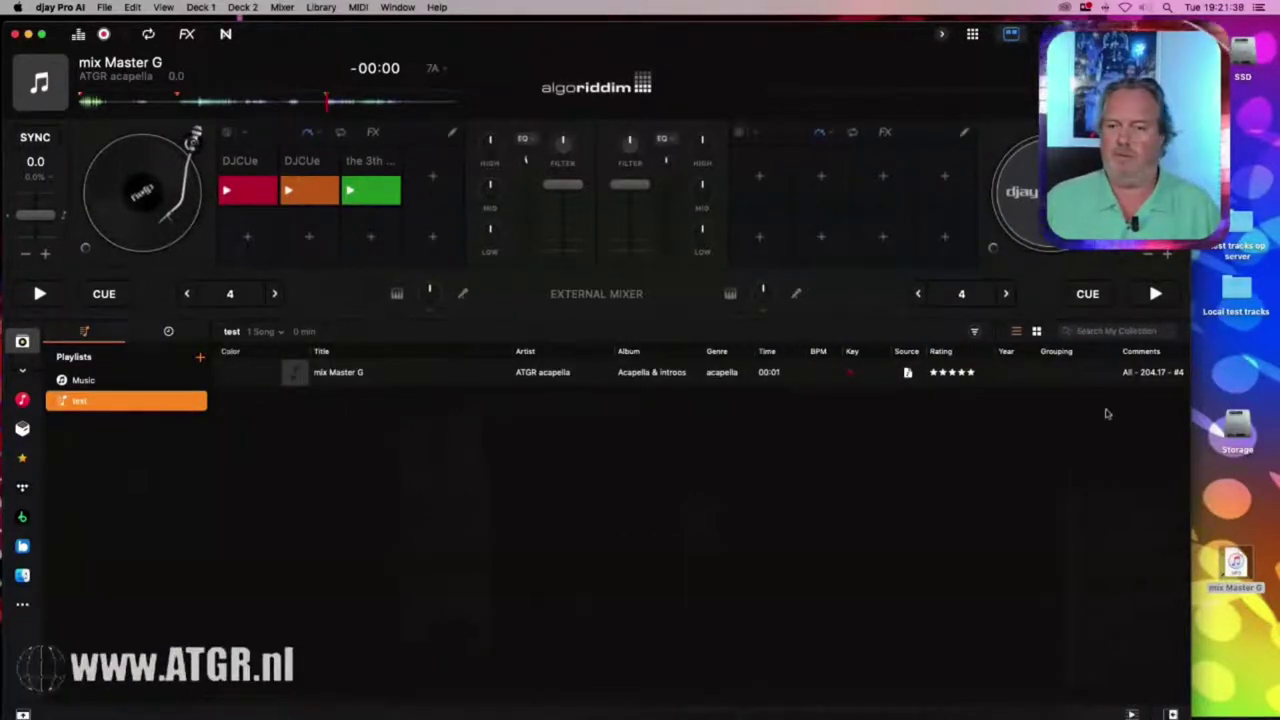
scroll(1185, 362, right, 5)
drag(1156, 355, 290, 360)
scroll(300, 394, left, 1)
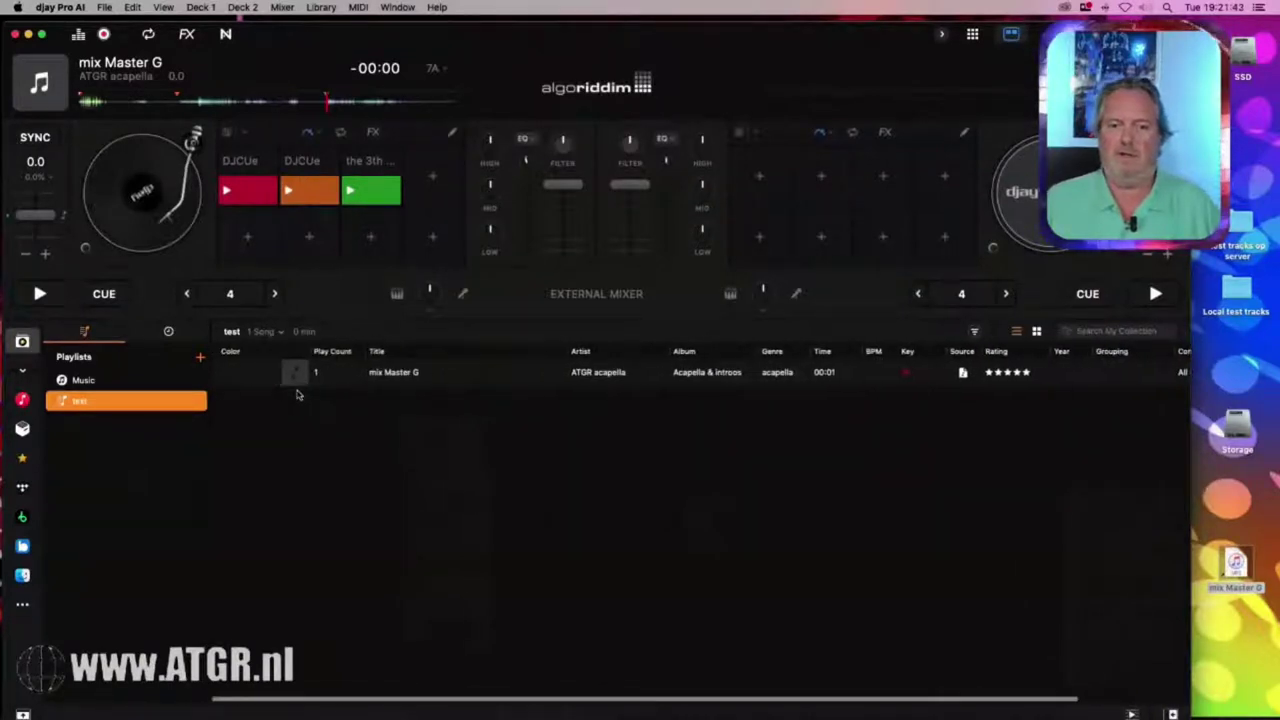
Assign the yellow color label to mix Master G in the test playlist
click(231, 375)
click(240, 417)
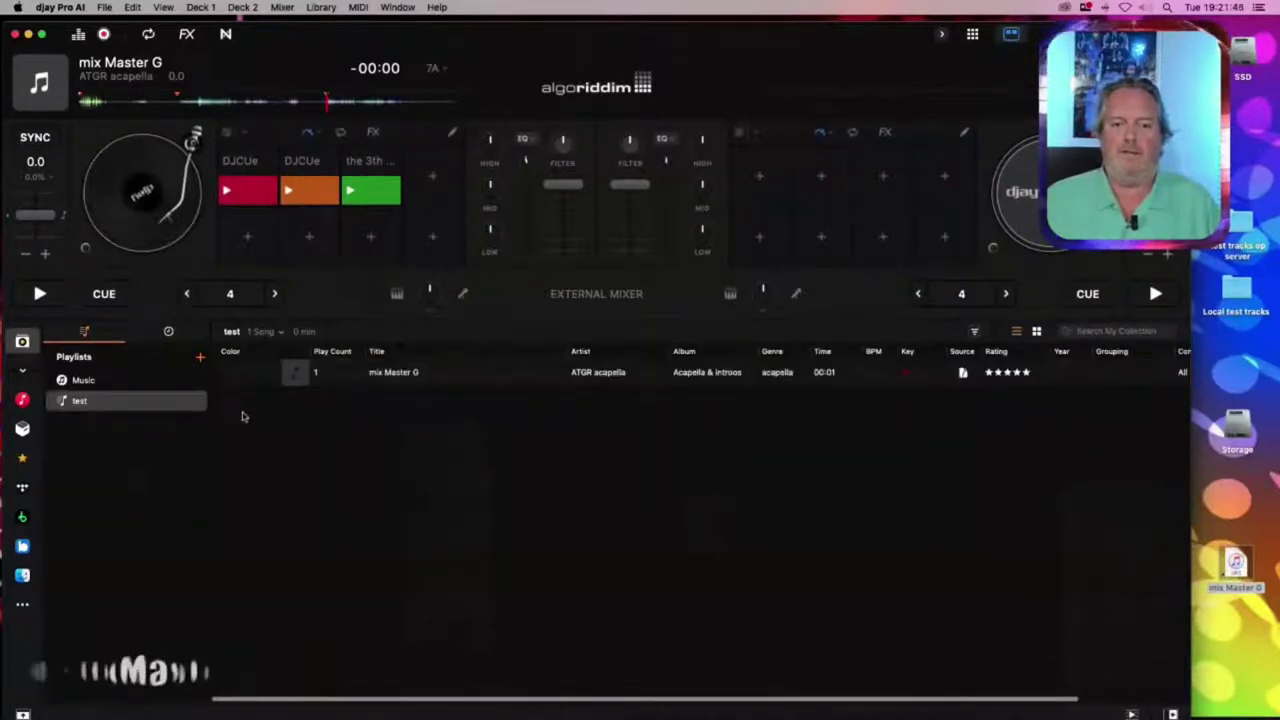
right_click(238, 376)
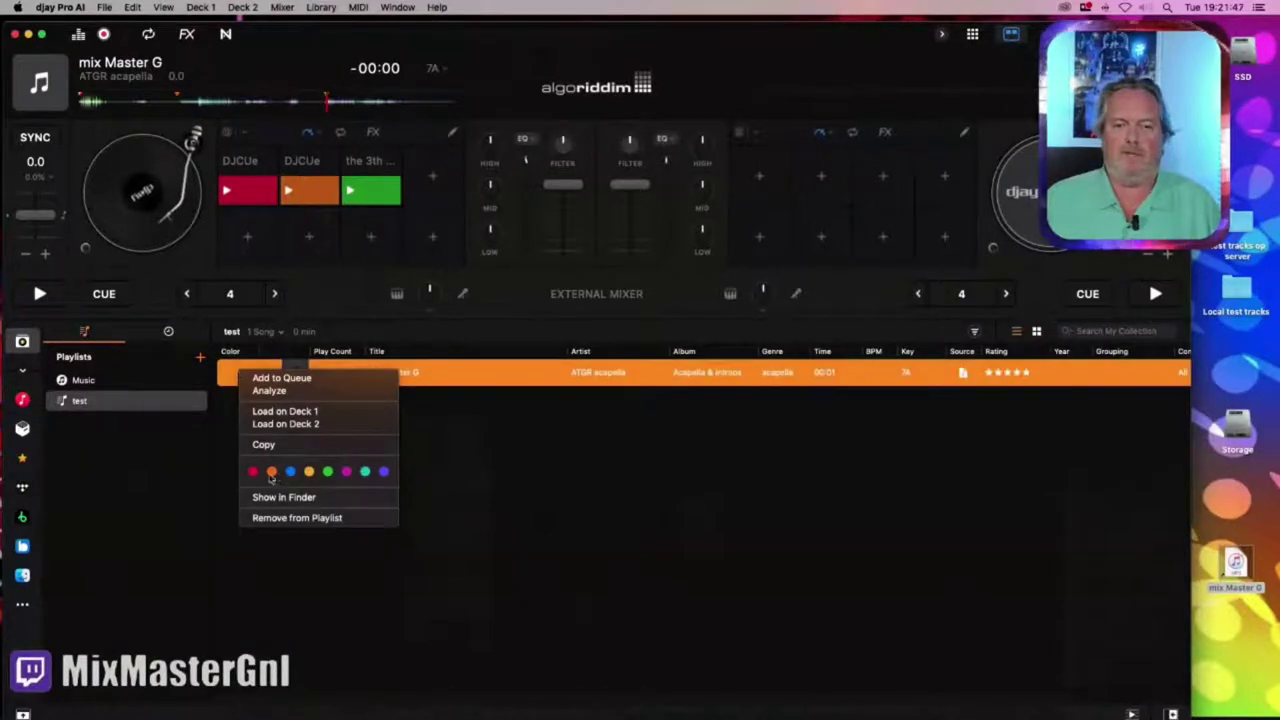
click(310, 473)
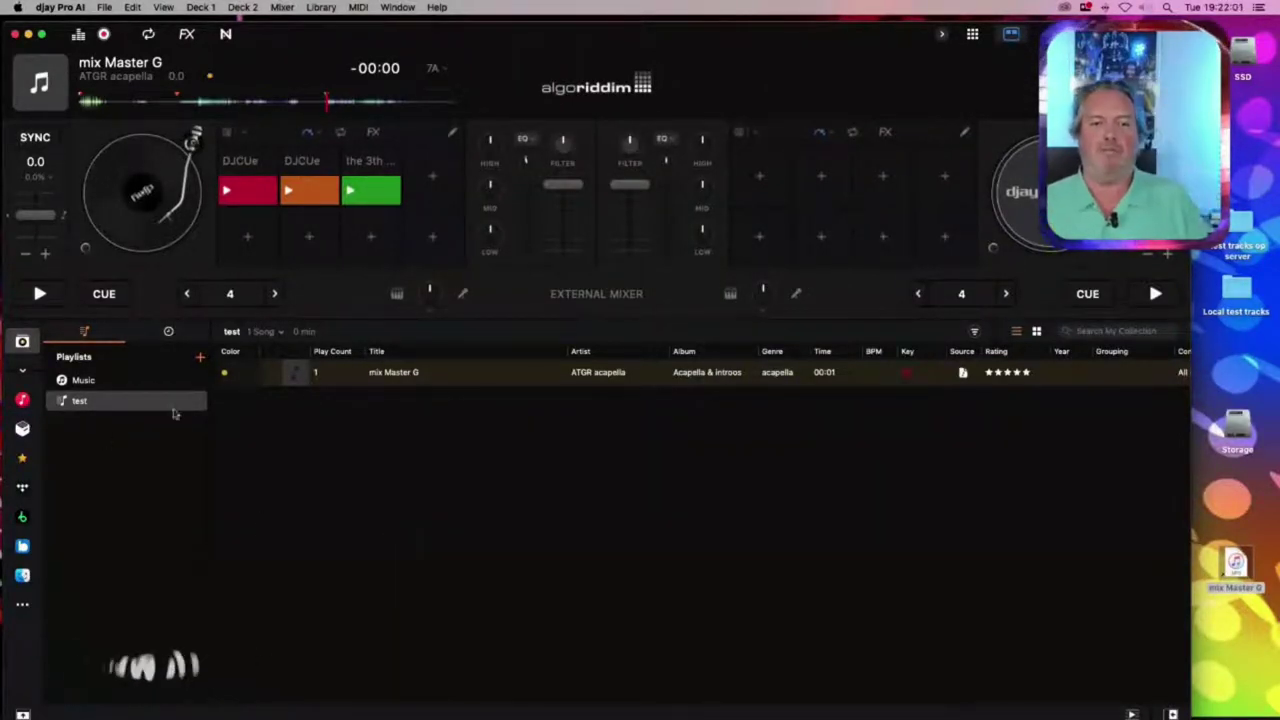
click(355, 191)
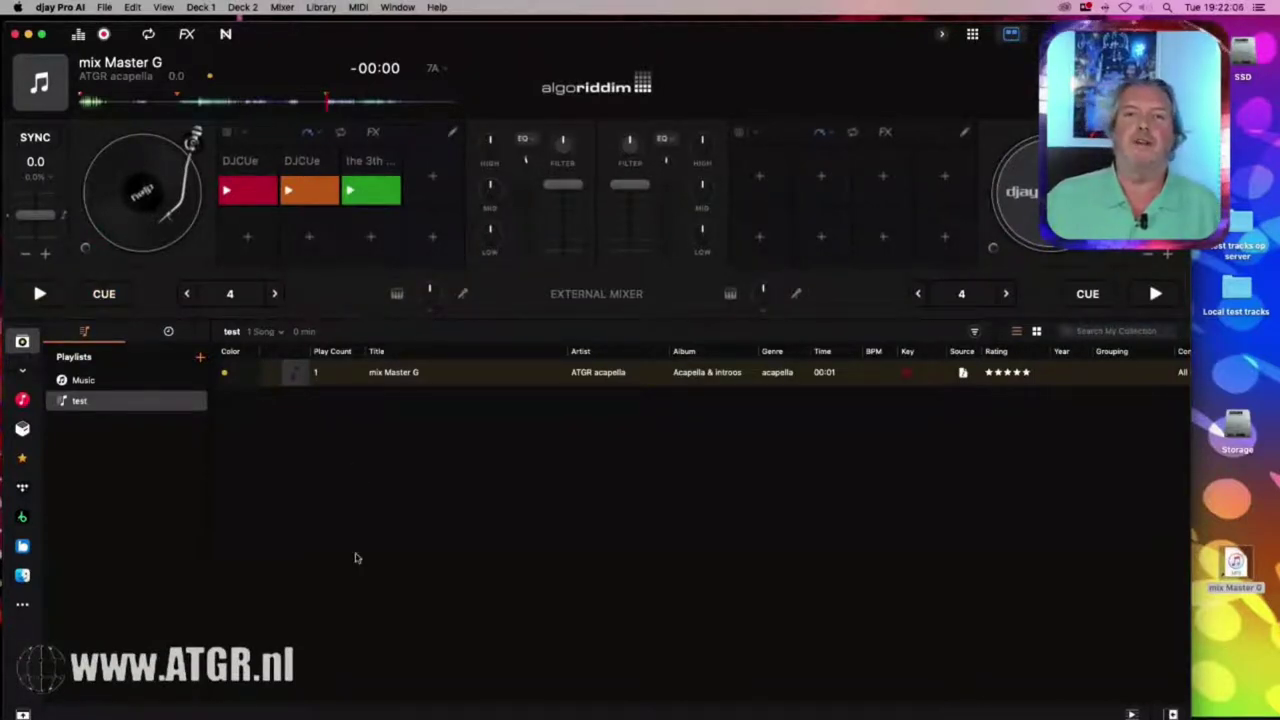
Hide djay Pro AI and open the Music > djay folder in a new Finder window beside iFunBox
key(super+h)
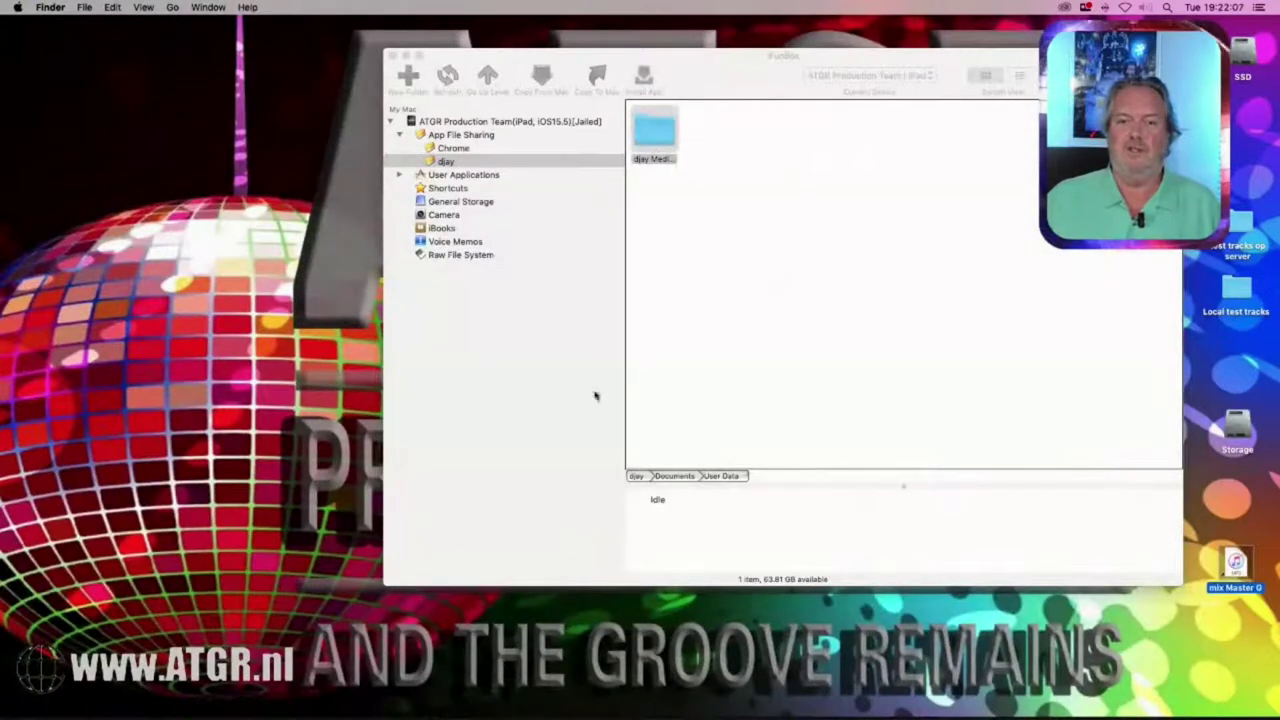
drag(581, 70, 526, 72)
key(super+n)
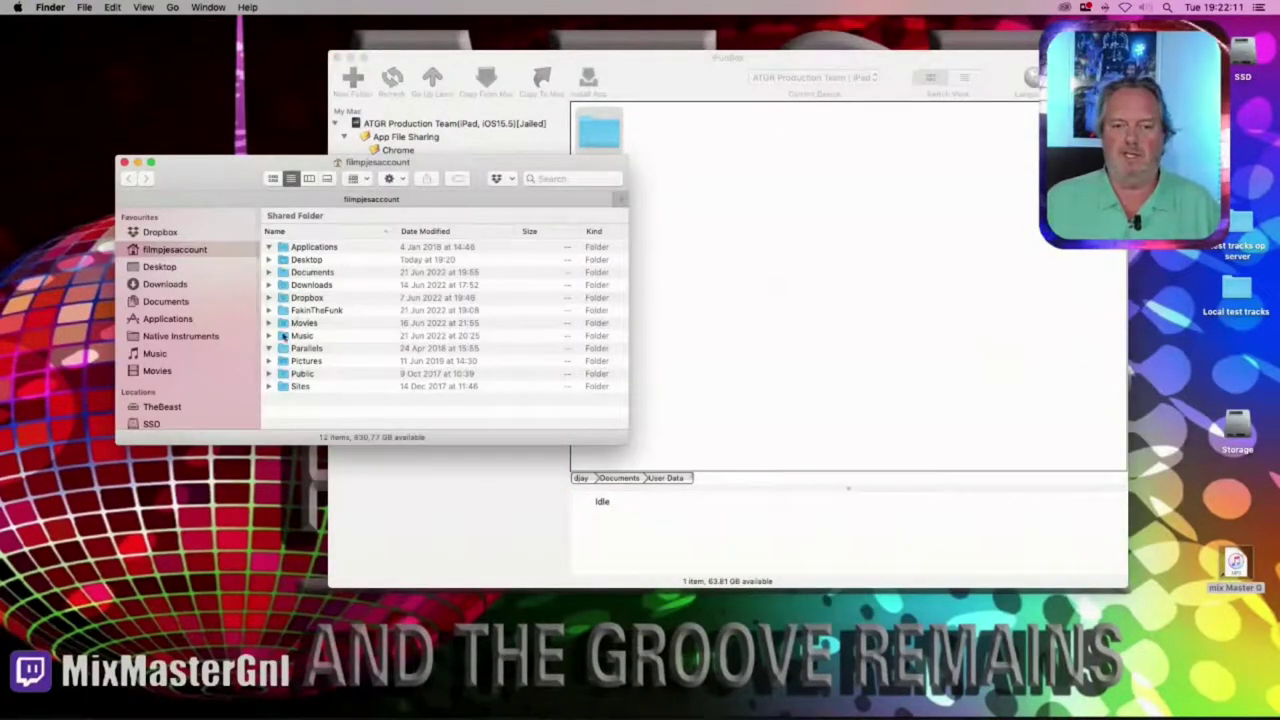
click(155, 354)
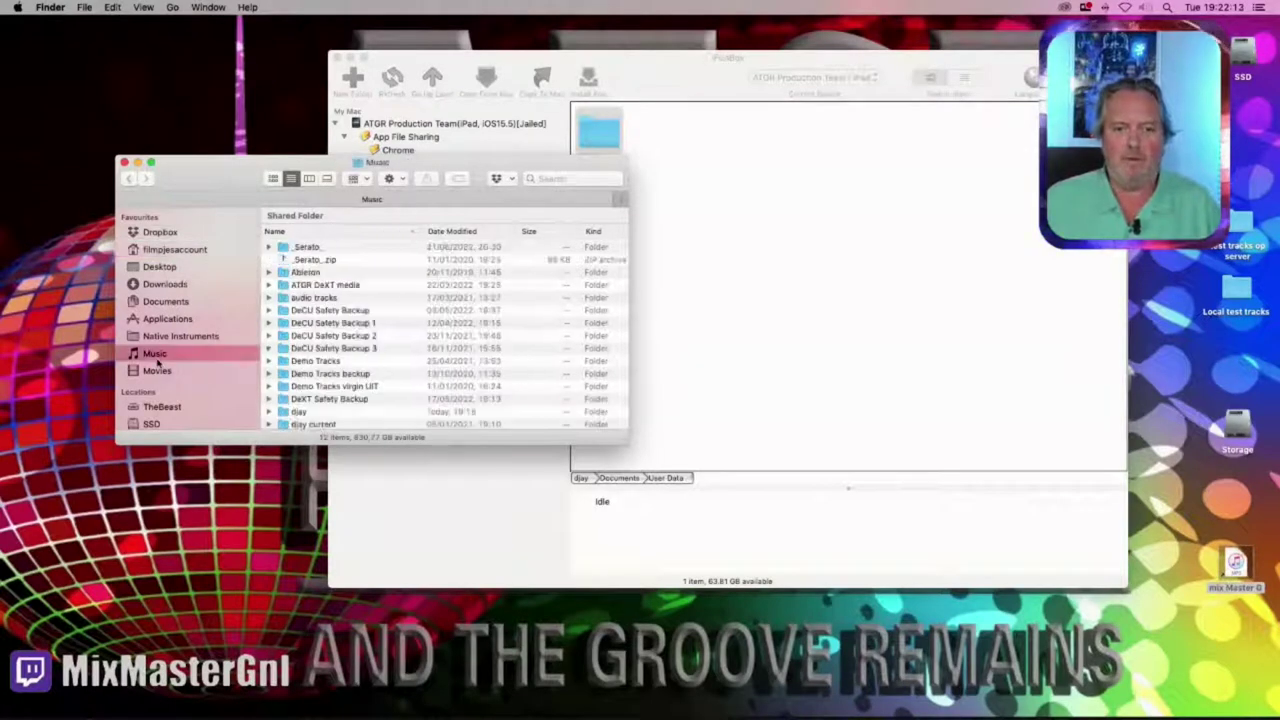
double_click(300, 412)
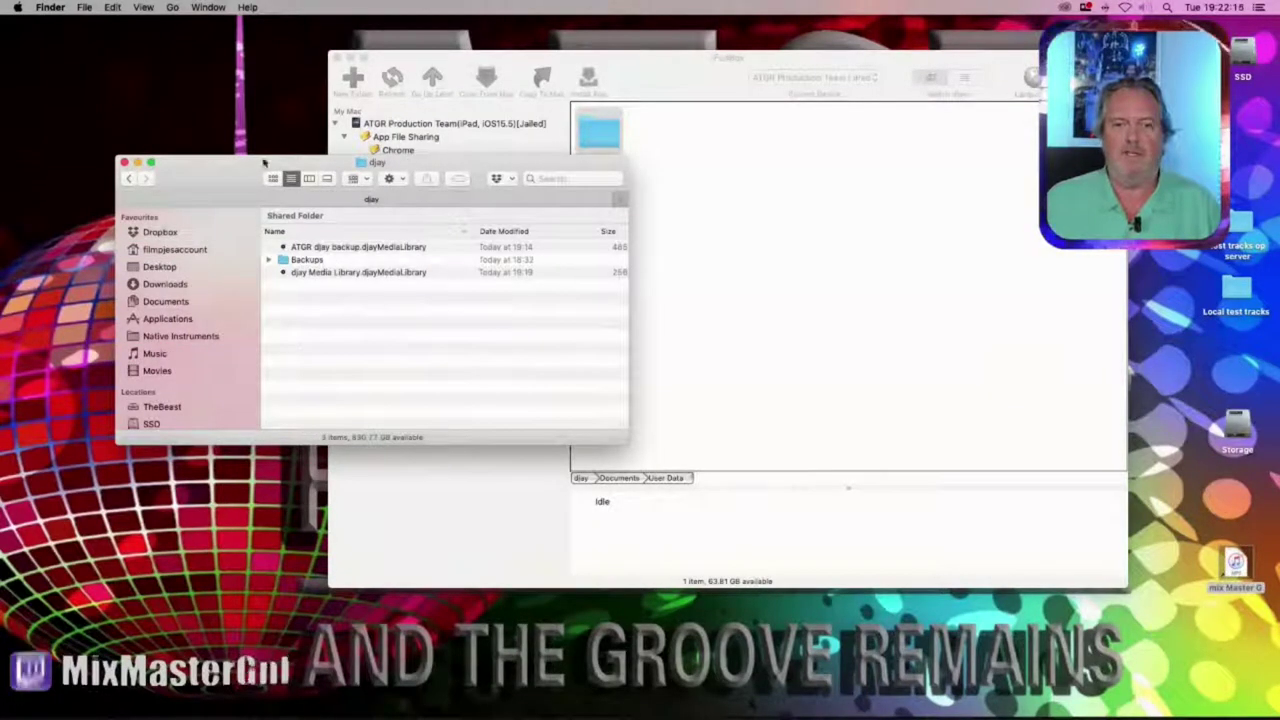
drag(372, 162, 319, 235)
Delete the old djay media library from the iPad's djay User Data folder in iFunBox
right_click(592, 132)
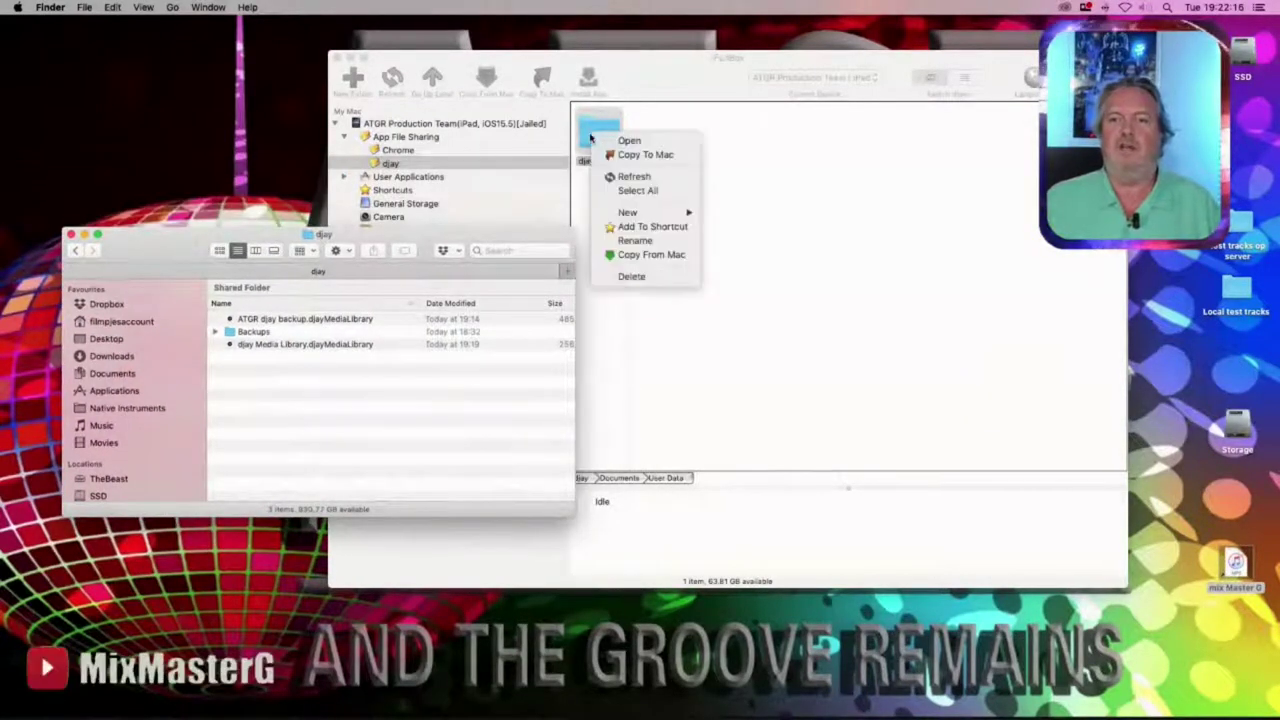
click(638, 278)
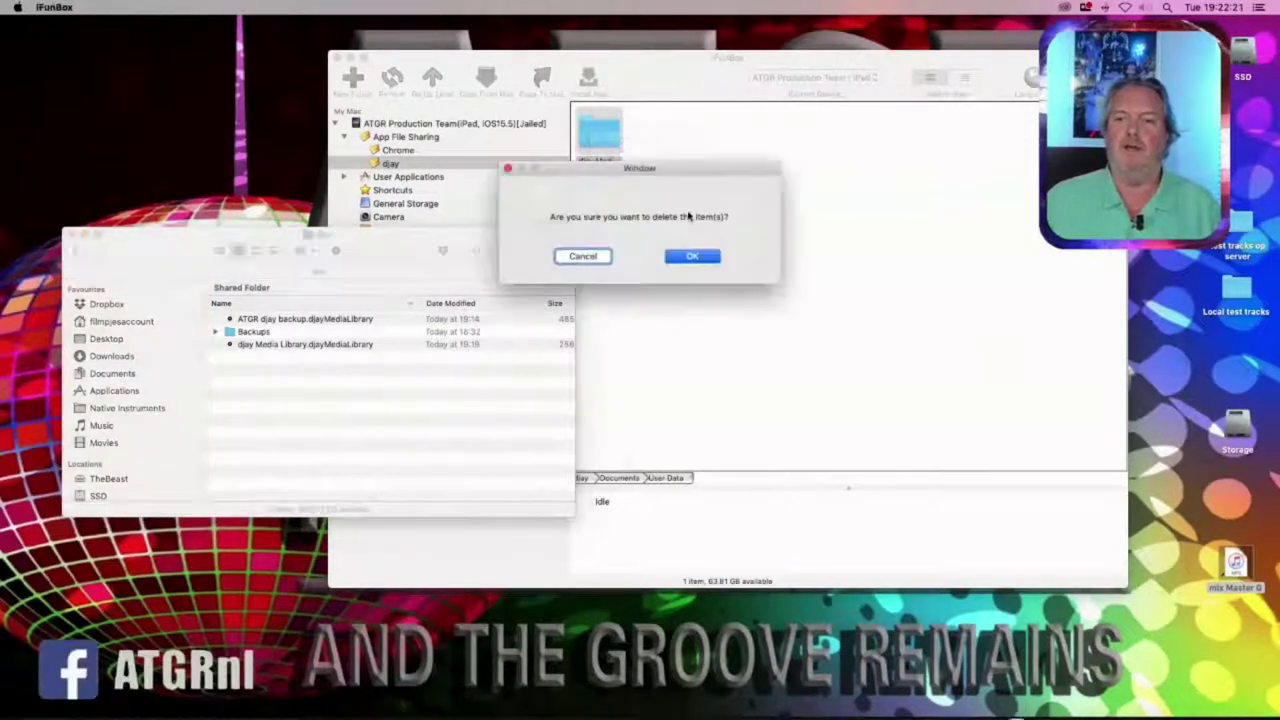
click(691, 256)
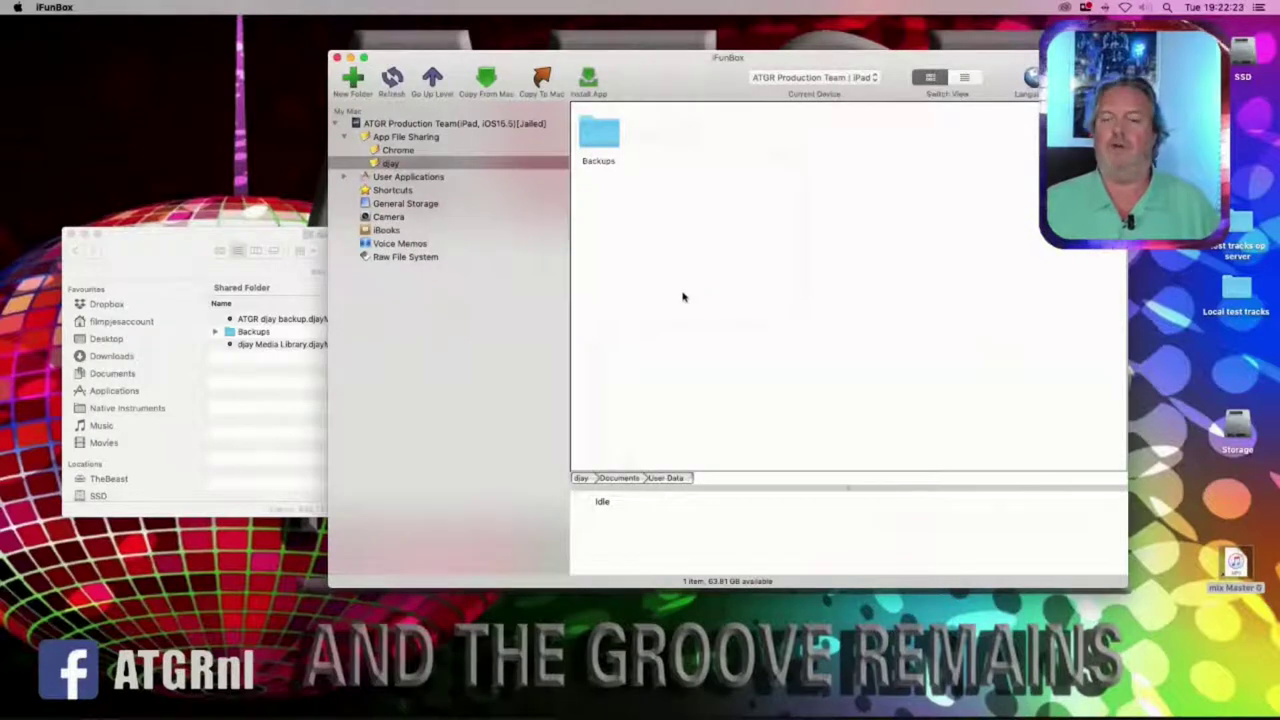
Copy "djay Media Library.djayMediaLibrary" from the Mac's djay folder into the iPad's djay User Data folder
drag(692, 70, 760, 63)
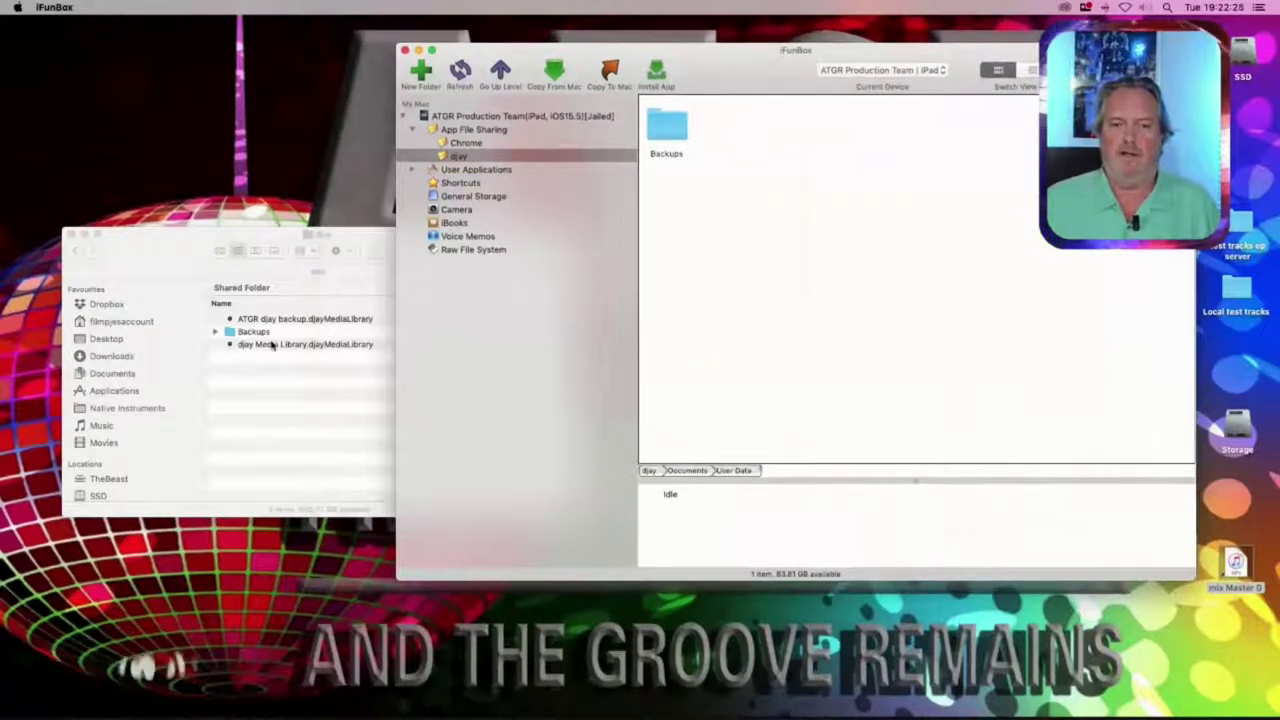
click(257, 381)
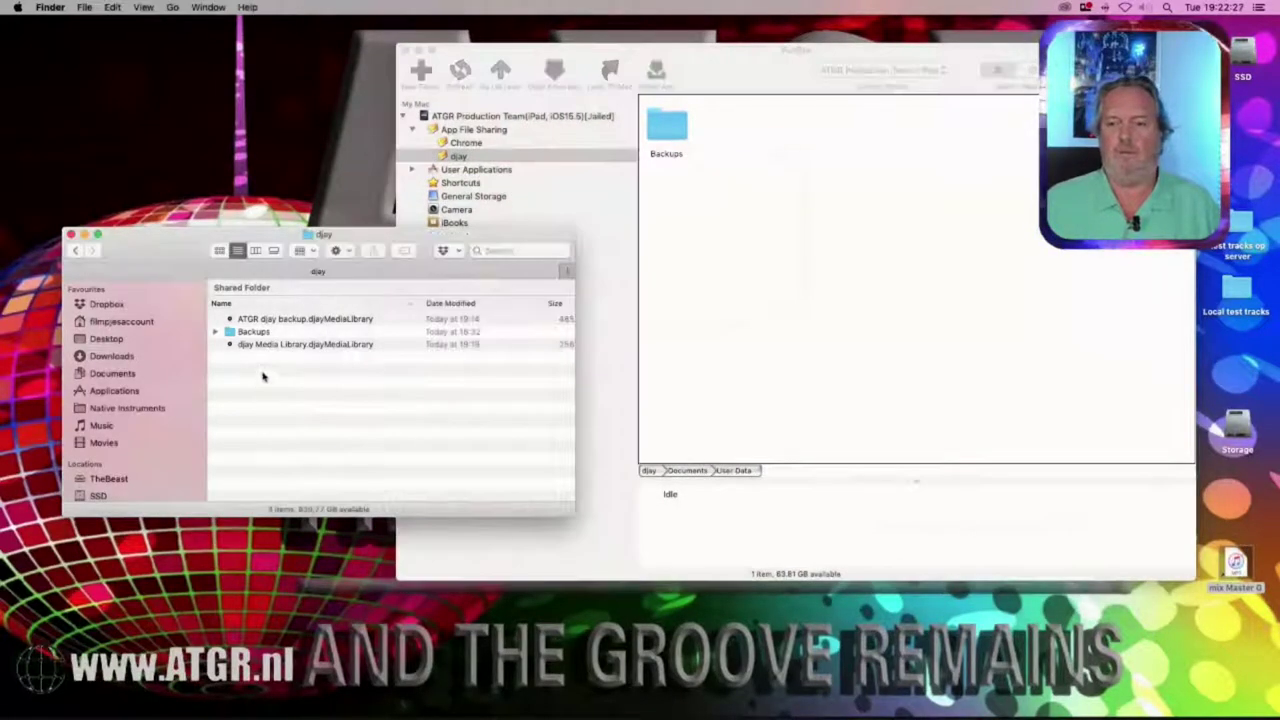
click(263, 345)
drag(265, 345, 811, 177)
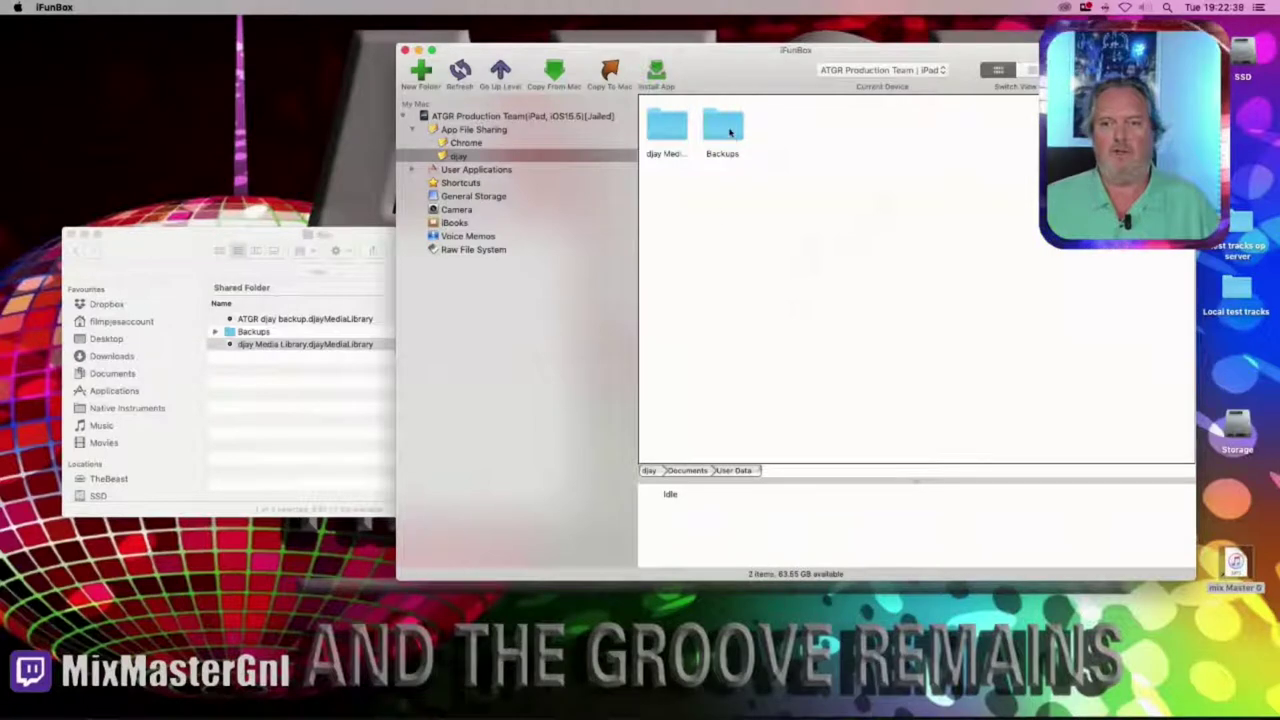
Delete the Backups folder from the iPad's djay User Data folder
right_click(730, 131)
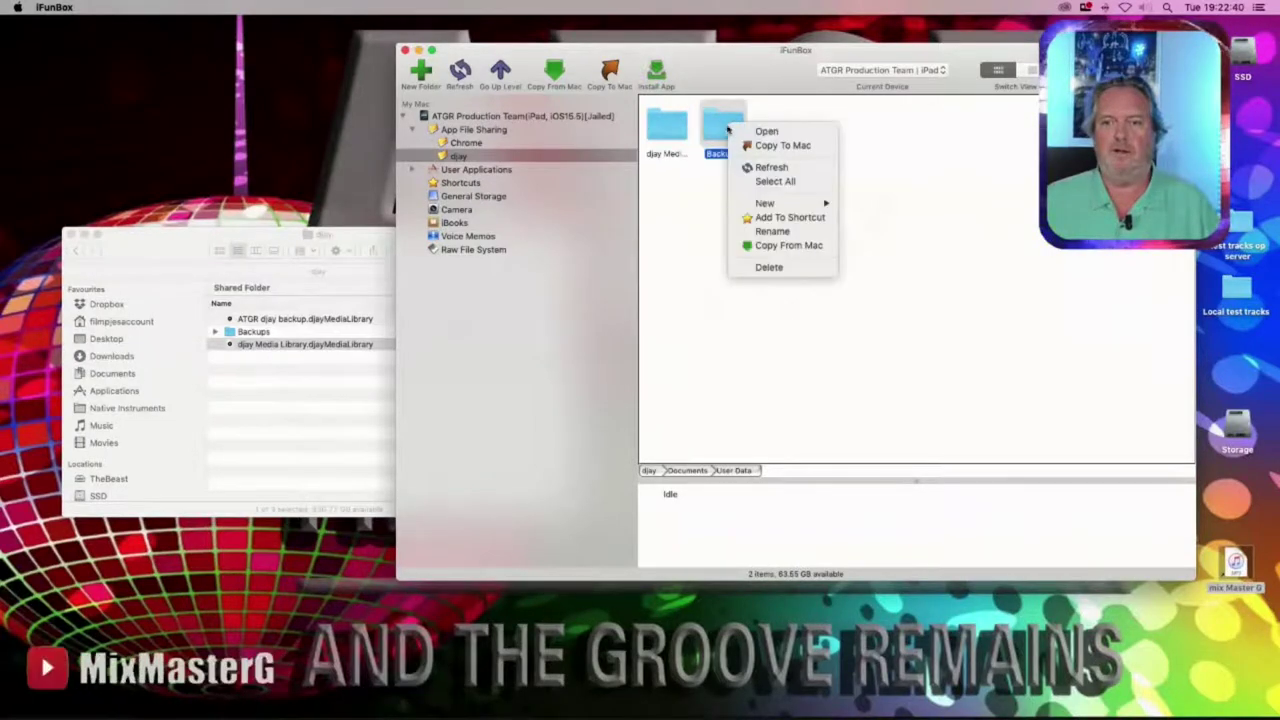
click(768, 268)
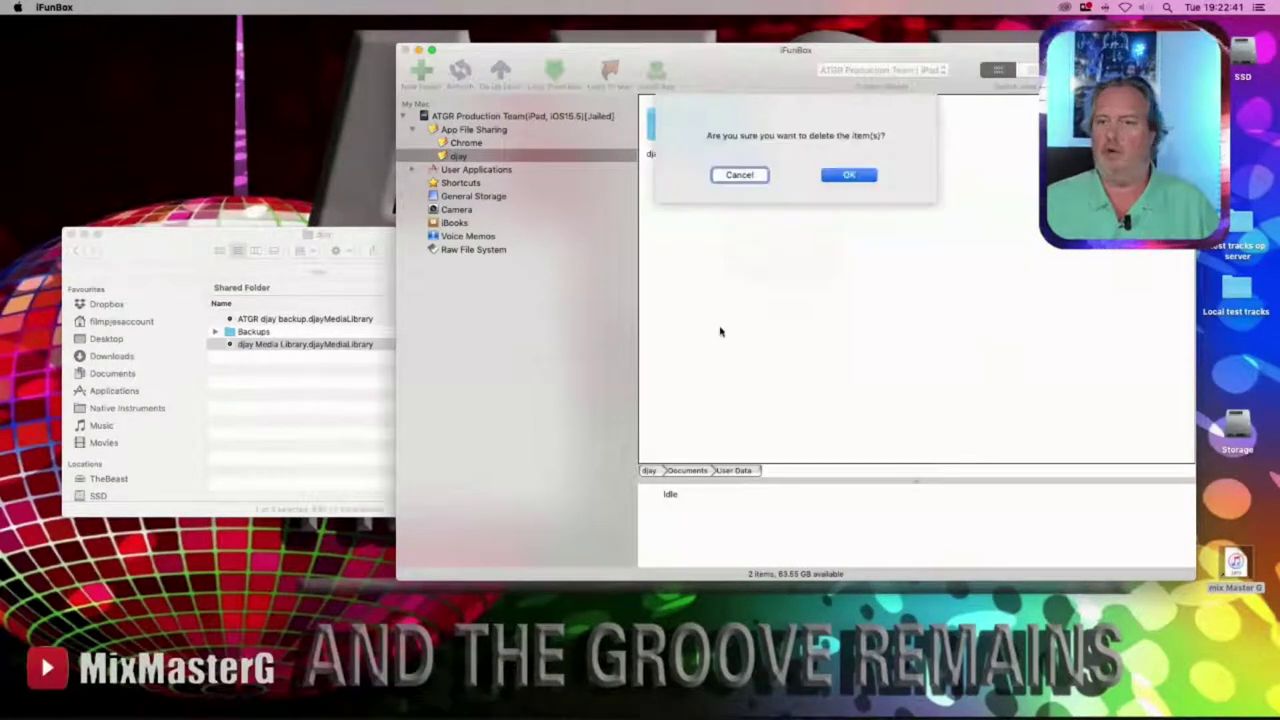
click(852, 176)
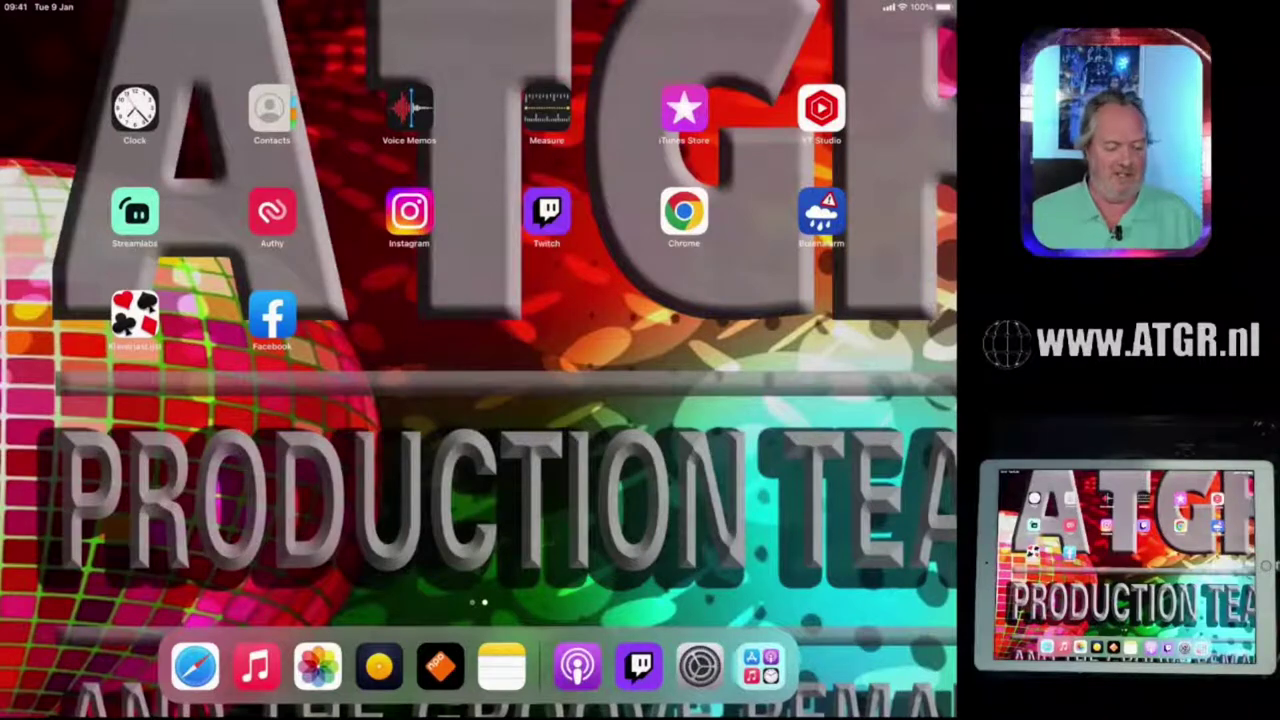
Switch to djay on the iPad and open the test playlist in the collection
click(379, 667)
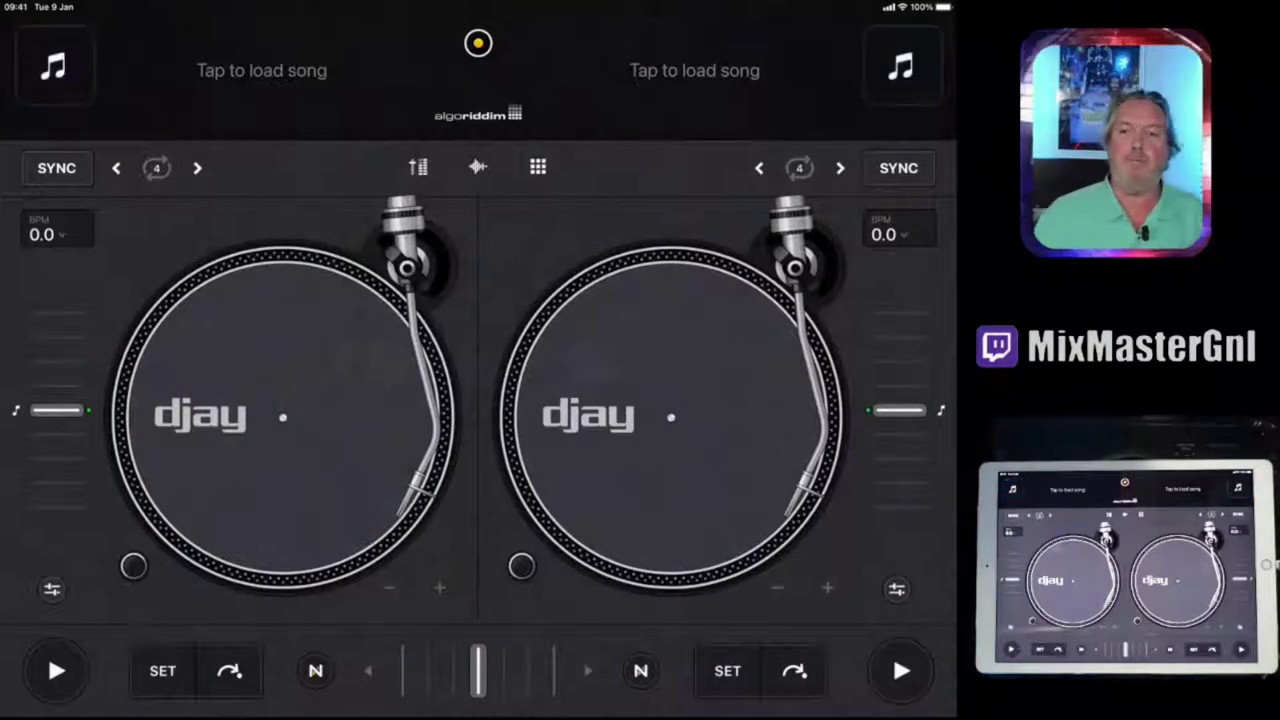
click(901, 66)
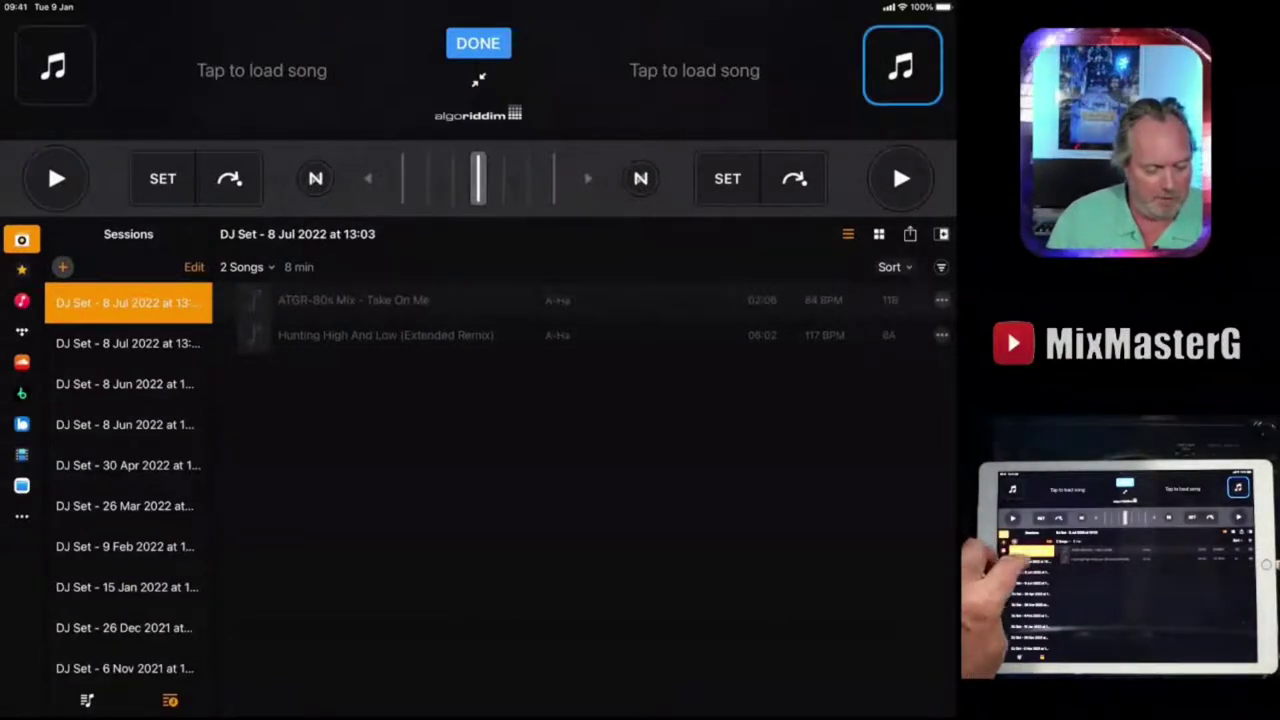
click(87, 700)
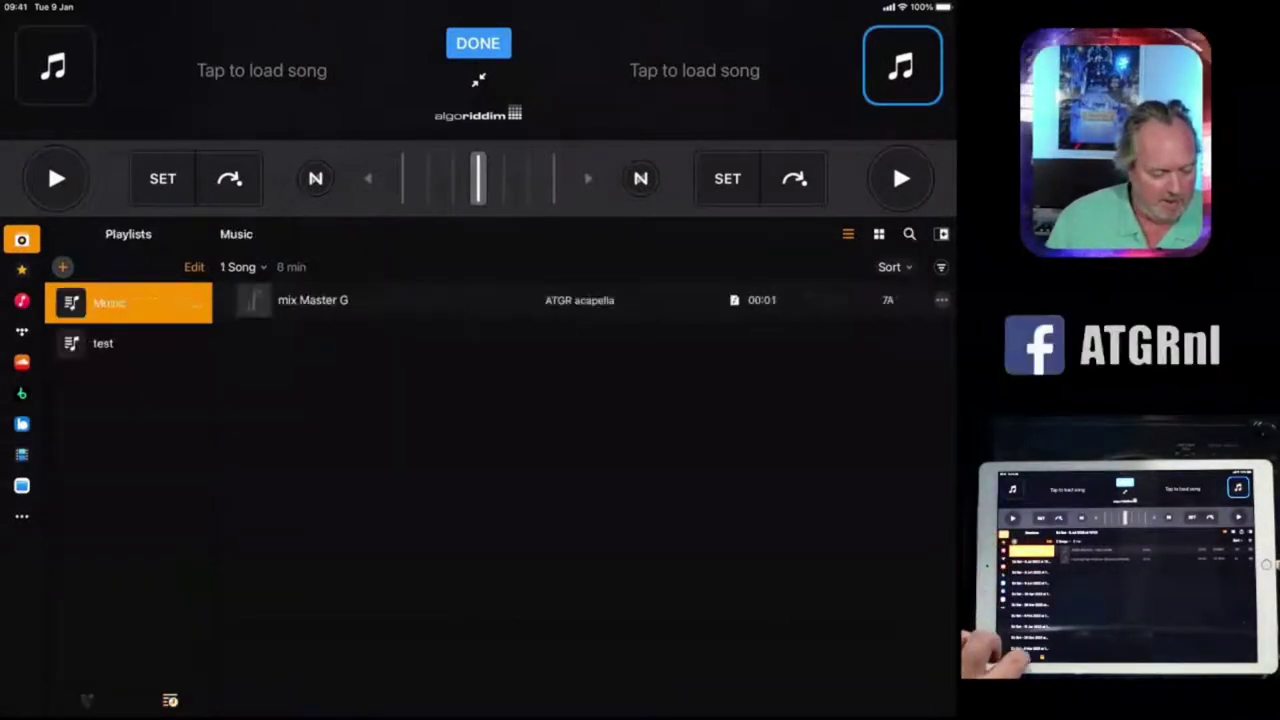
click(103, 343)
Load mix Master G from the test playlist onto the second deck and show its cue points
click(300, 300)
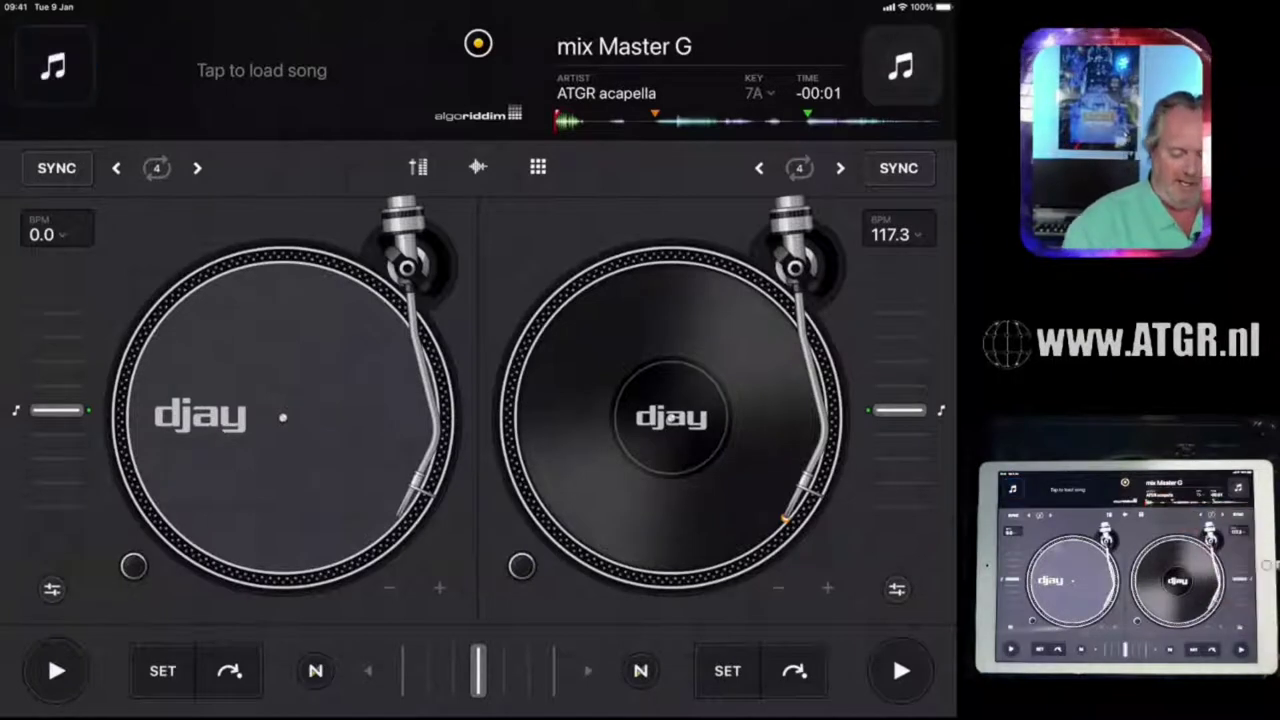
click(897, 588)
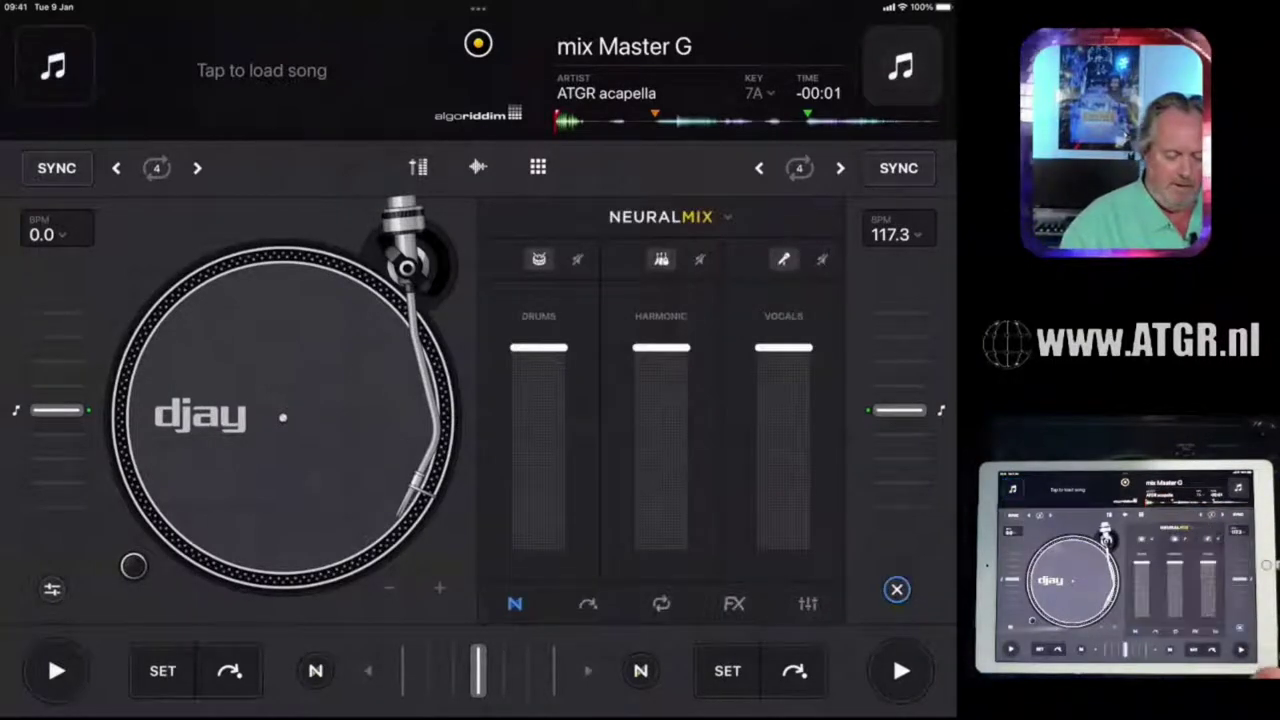
click(588, 603)
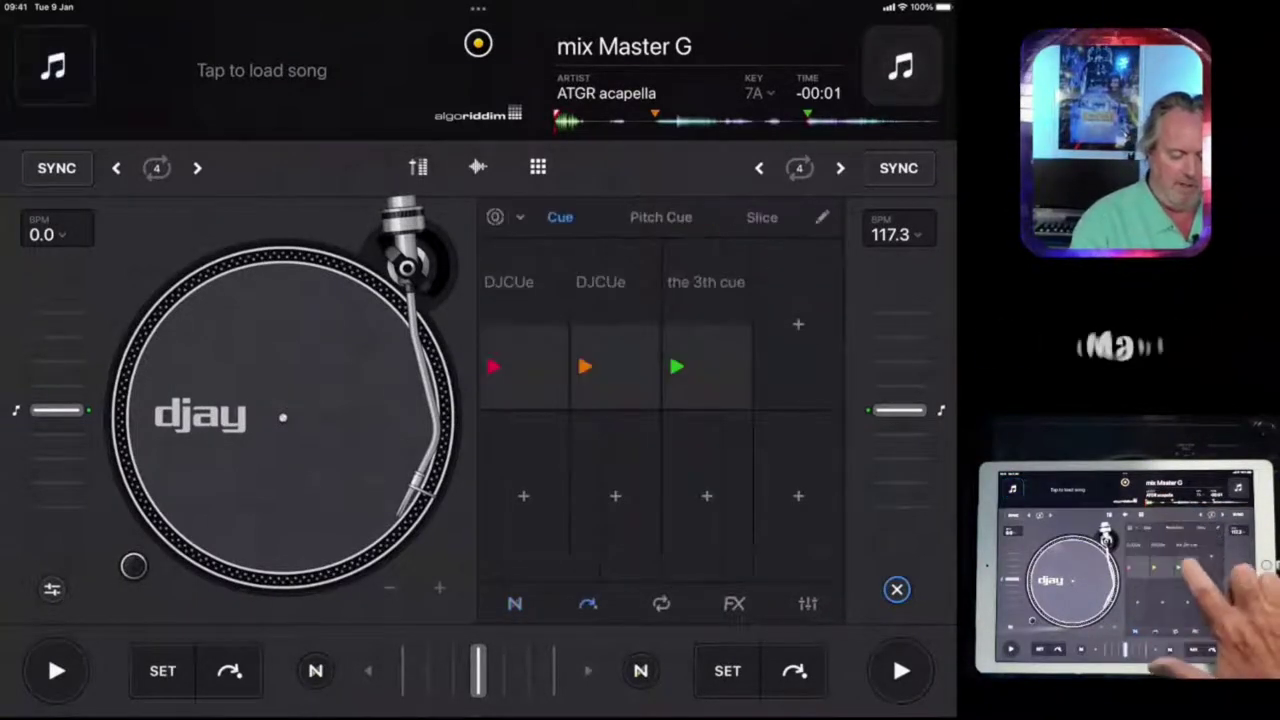
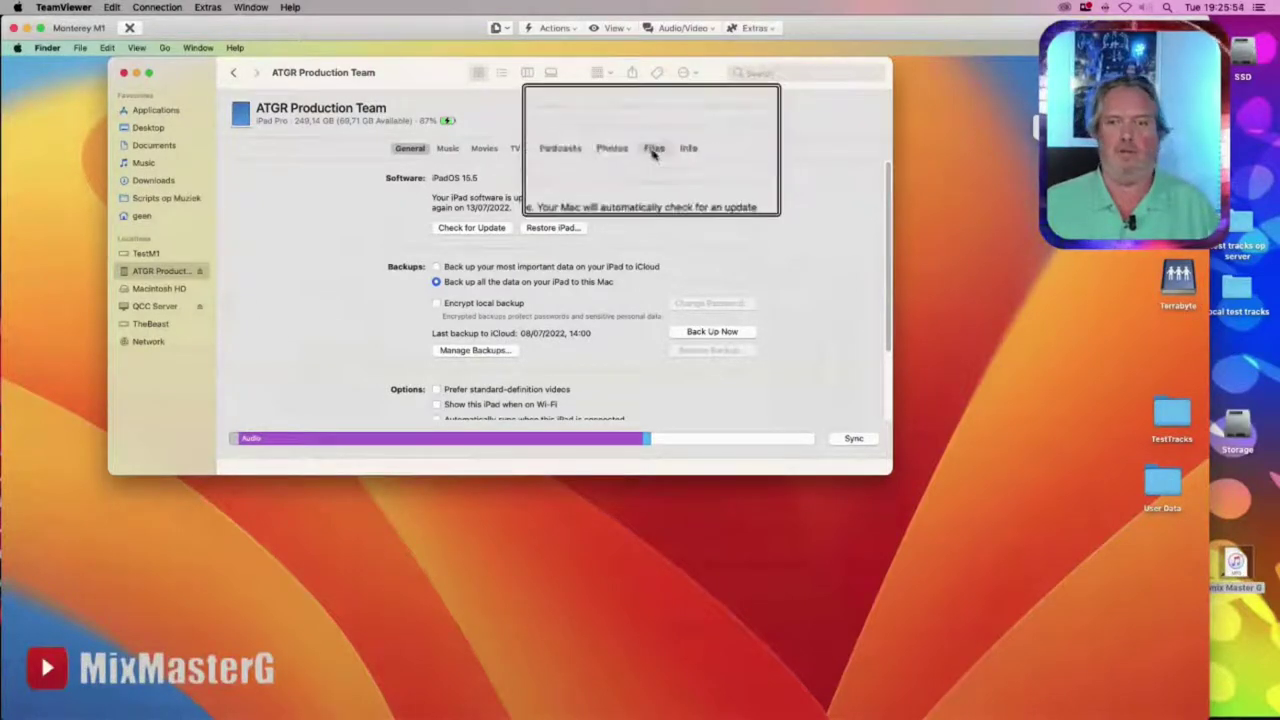
Replace the desktop's old User Data folder with a copy of the djay User Data folder from the iPad's files
click(653, 148)
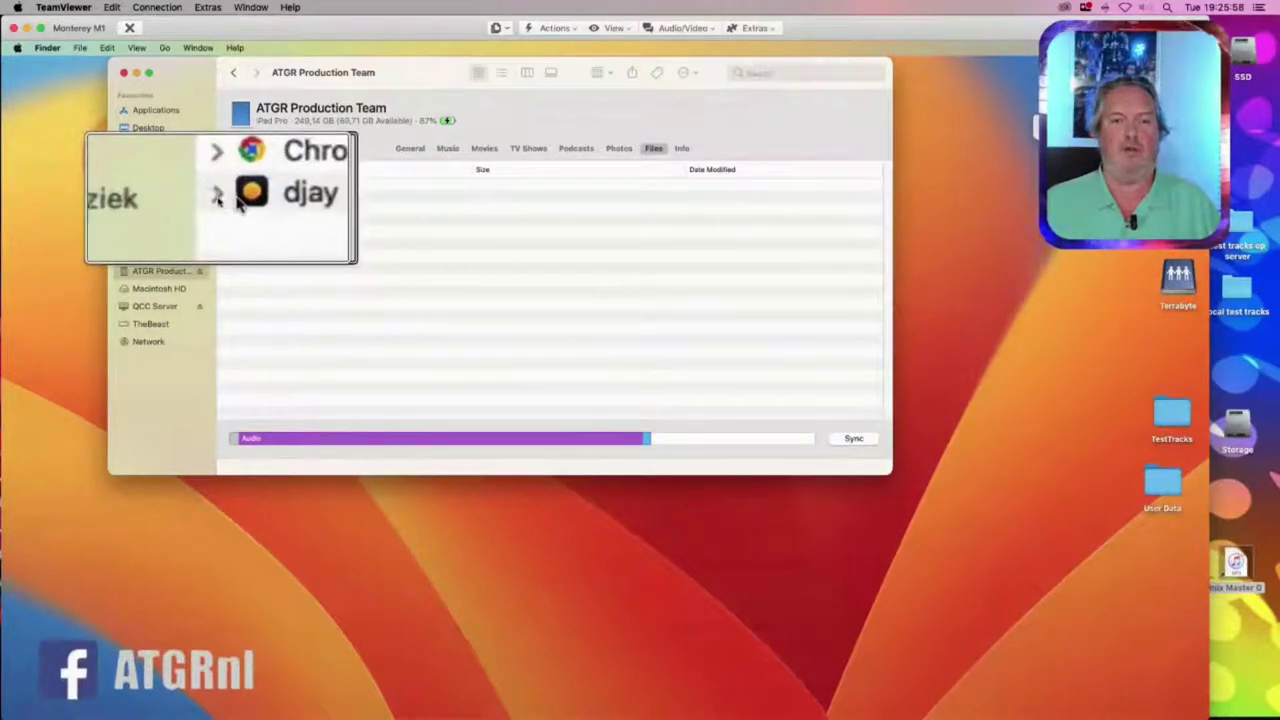
click(222, 196)
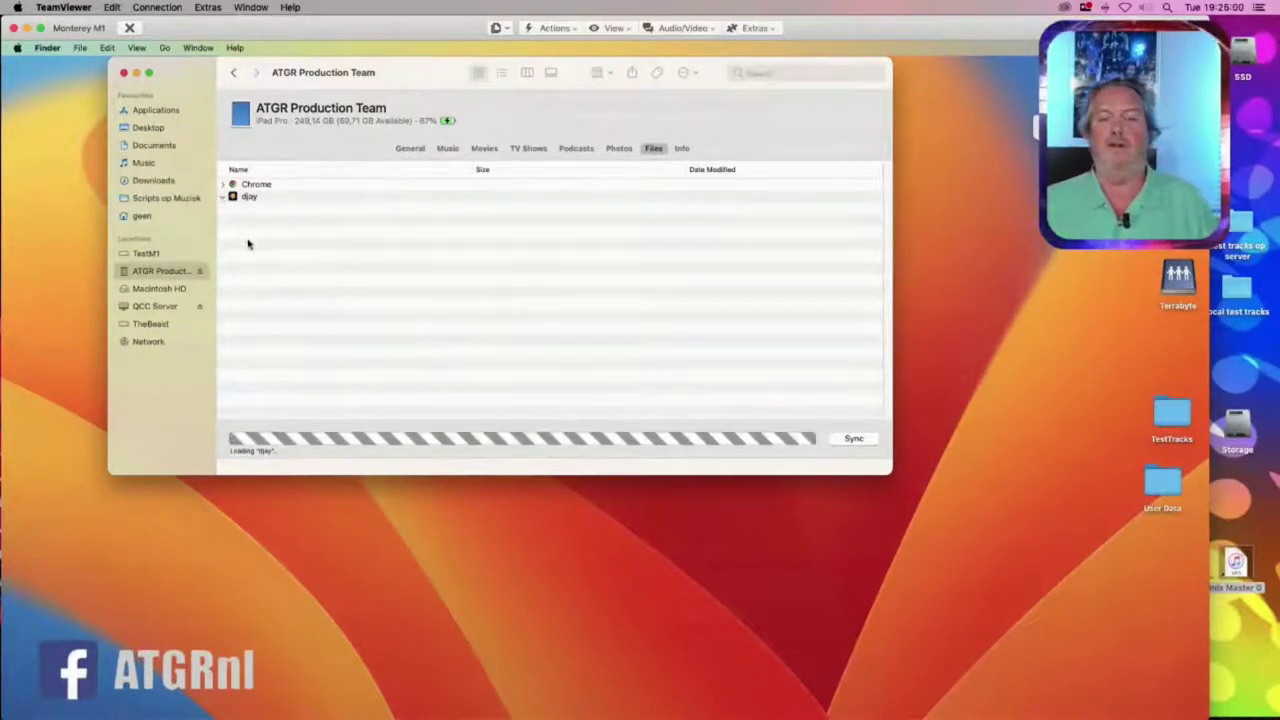
click(269, 209)
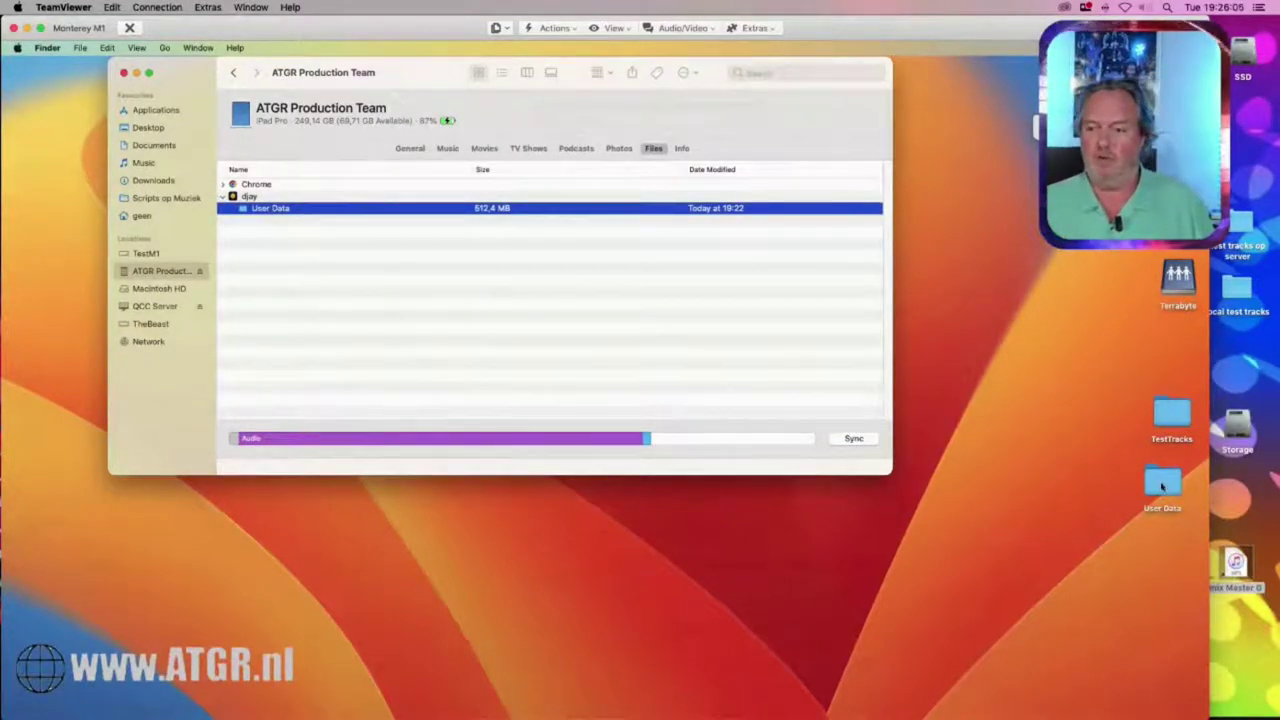
drag(1162, 487, 1162, 487)
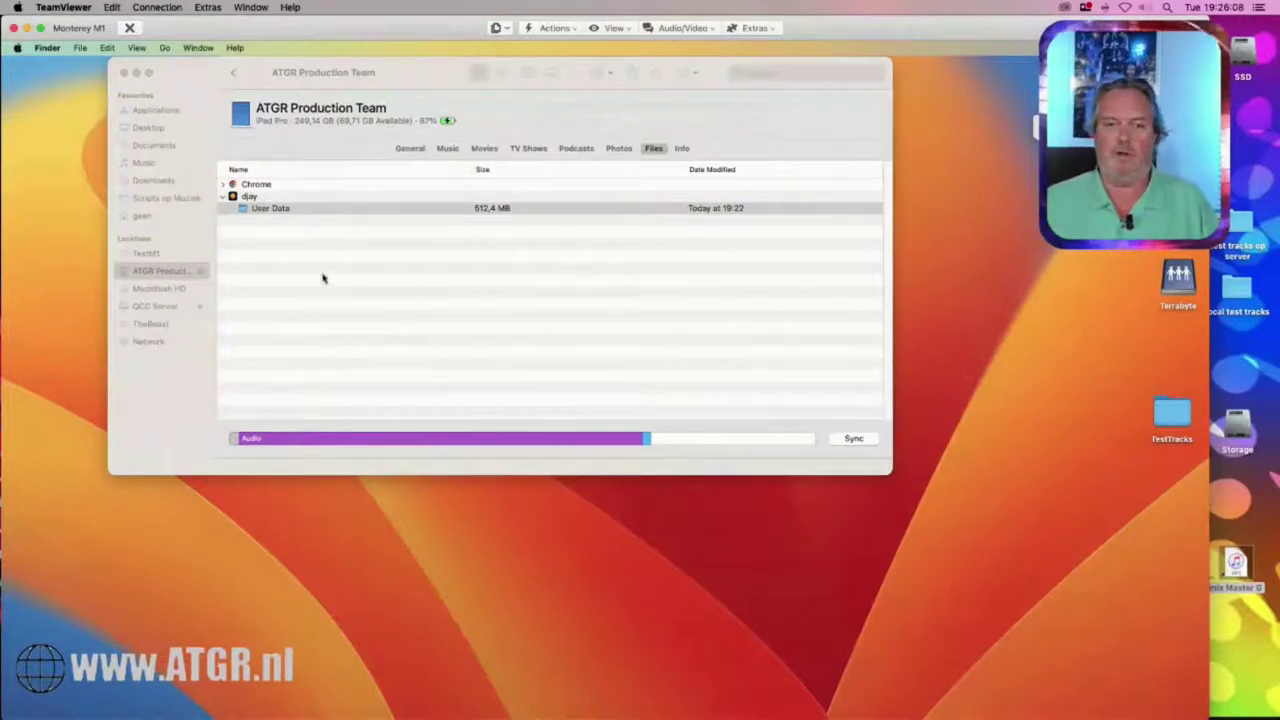
drag(274, 209, 1075, 382)
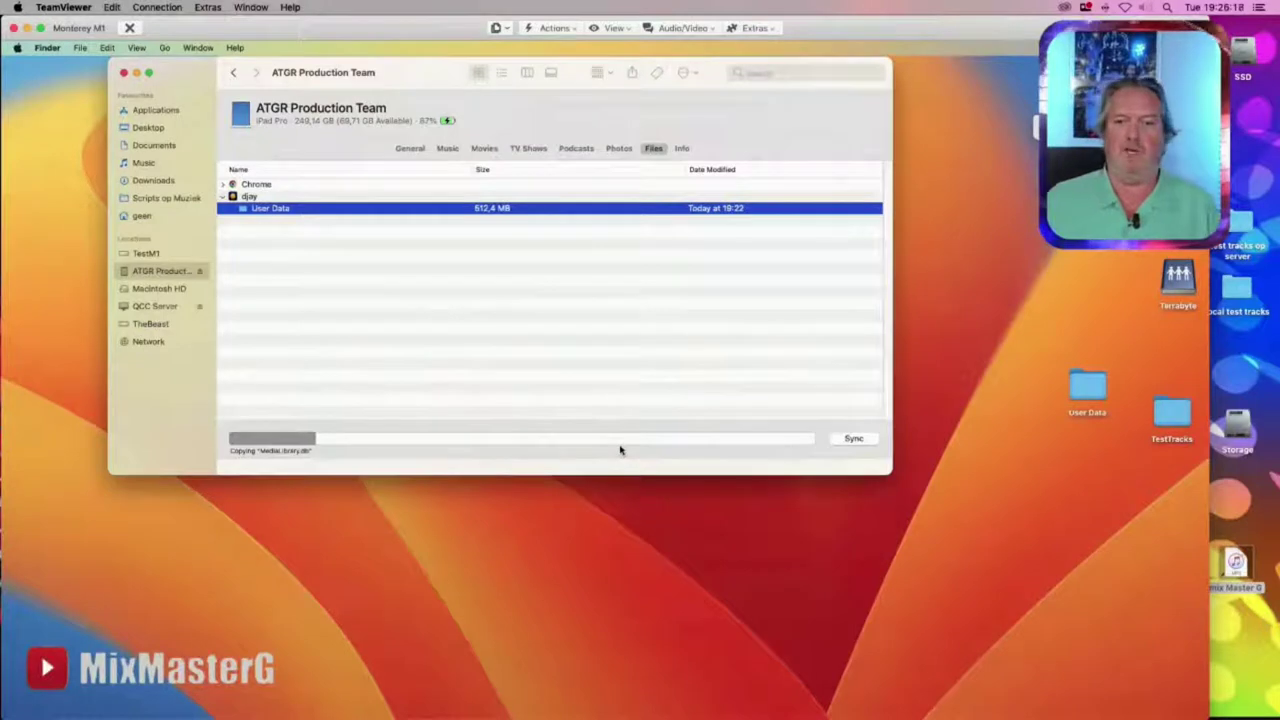
Open the djay folder inside the Mac's Music folder in a new window and delete the Backups folder and djay Media Library
click(569, 571)
key(super+n)
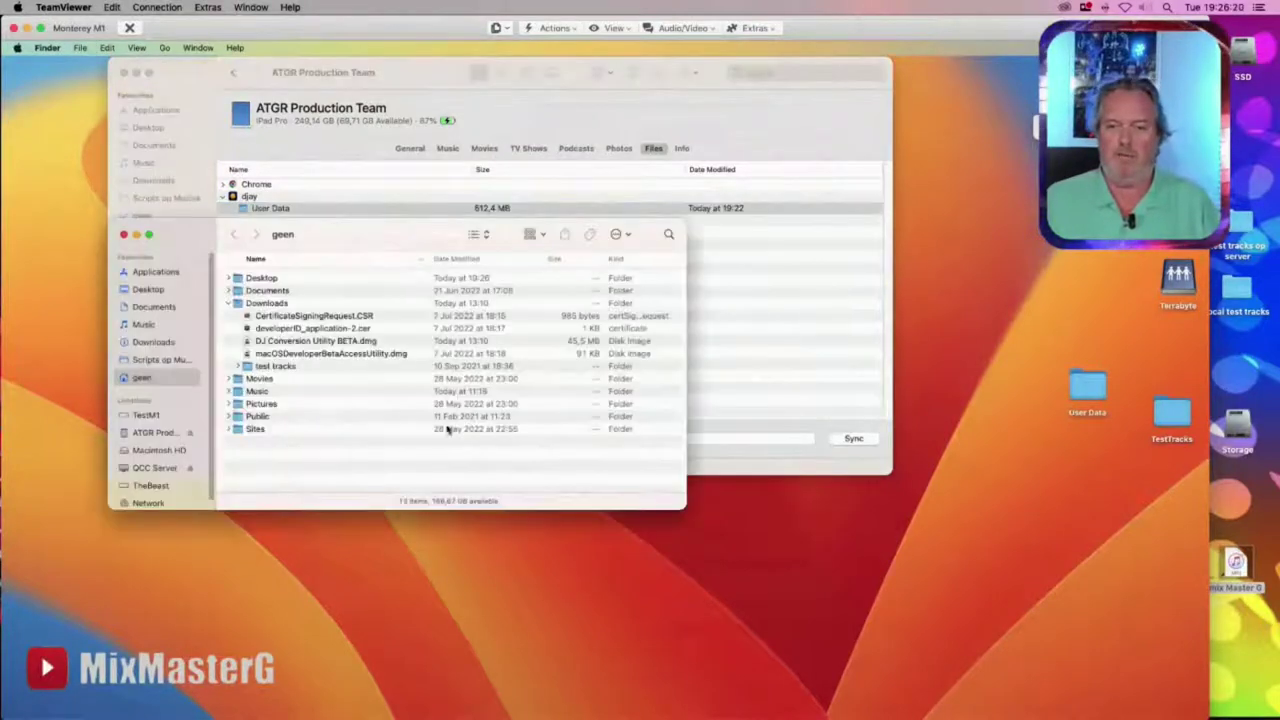
click(148, 325)
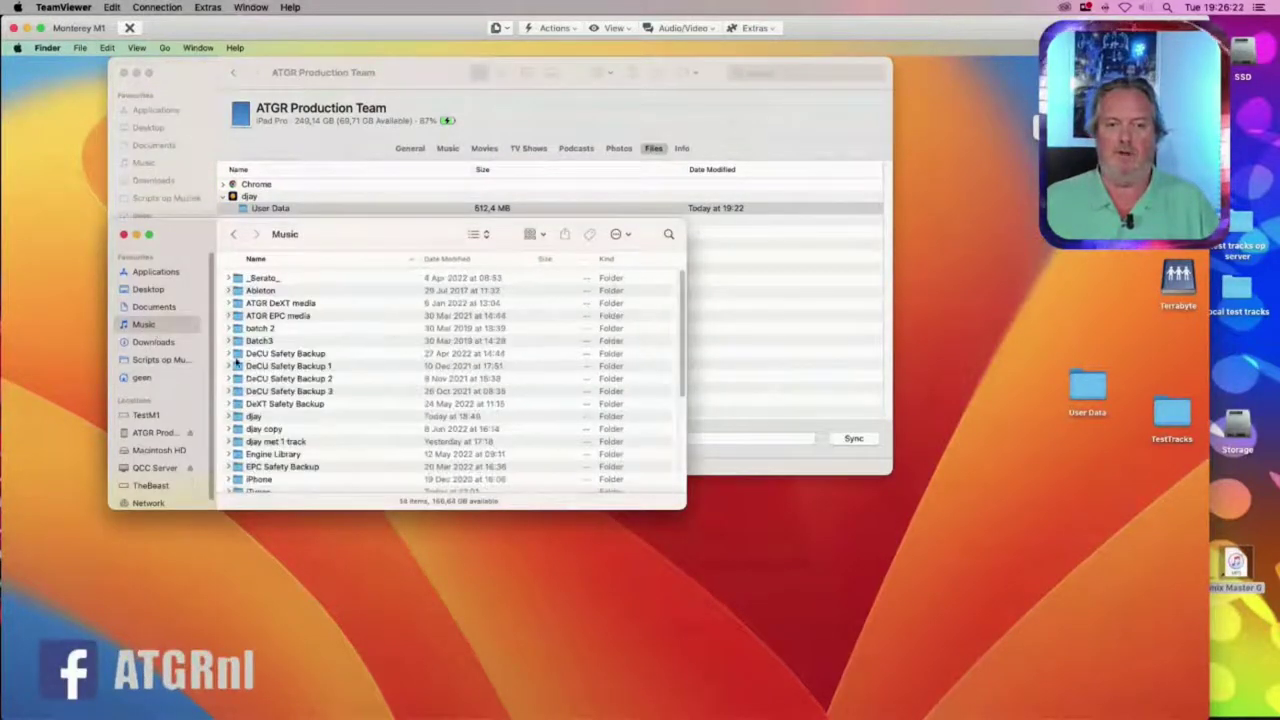
double_click(263, 418)
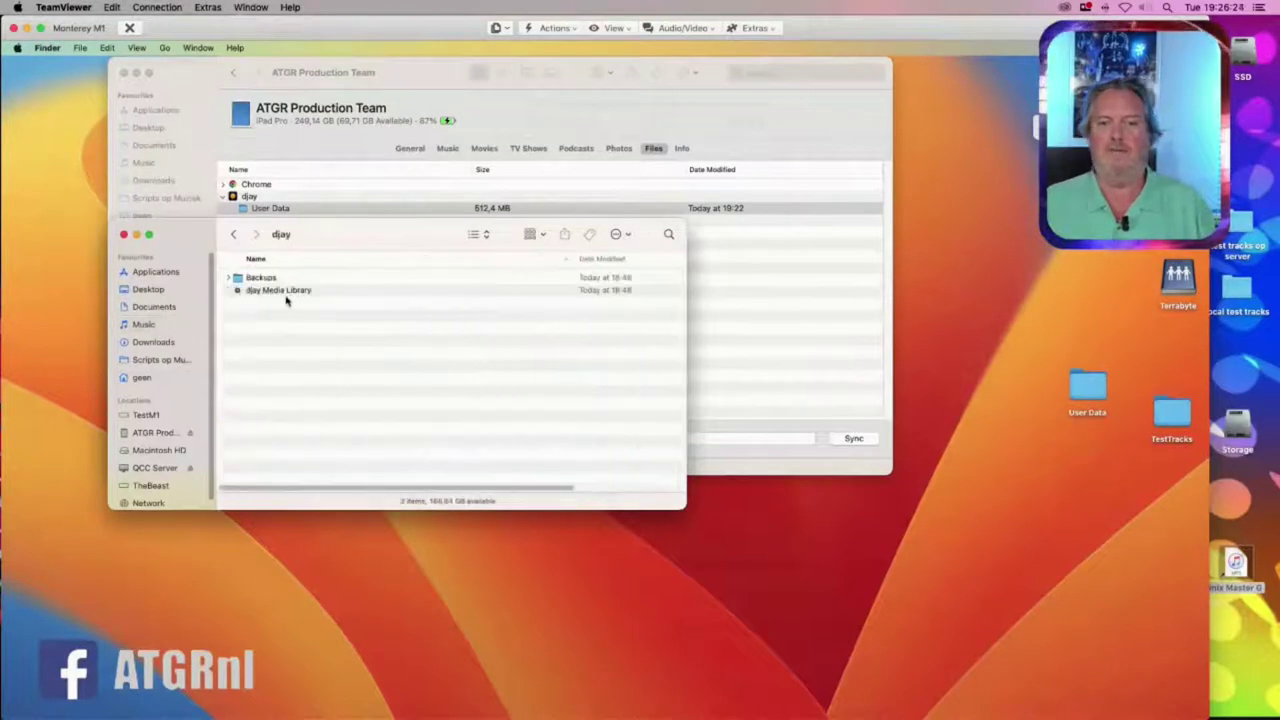
click(285, 291)
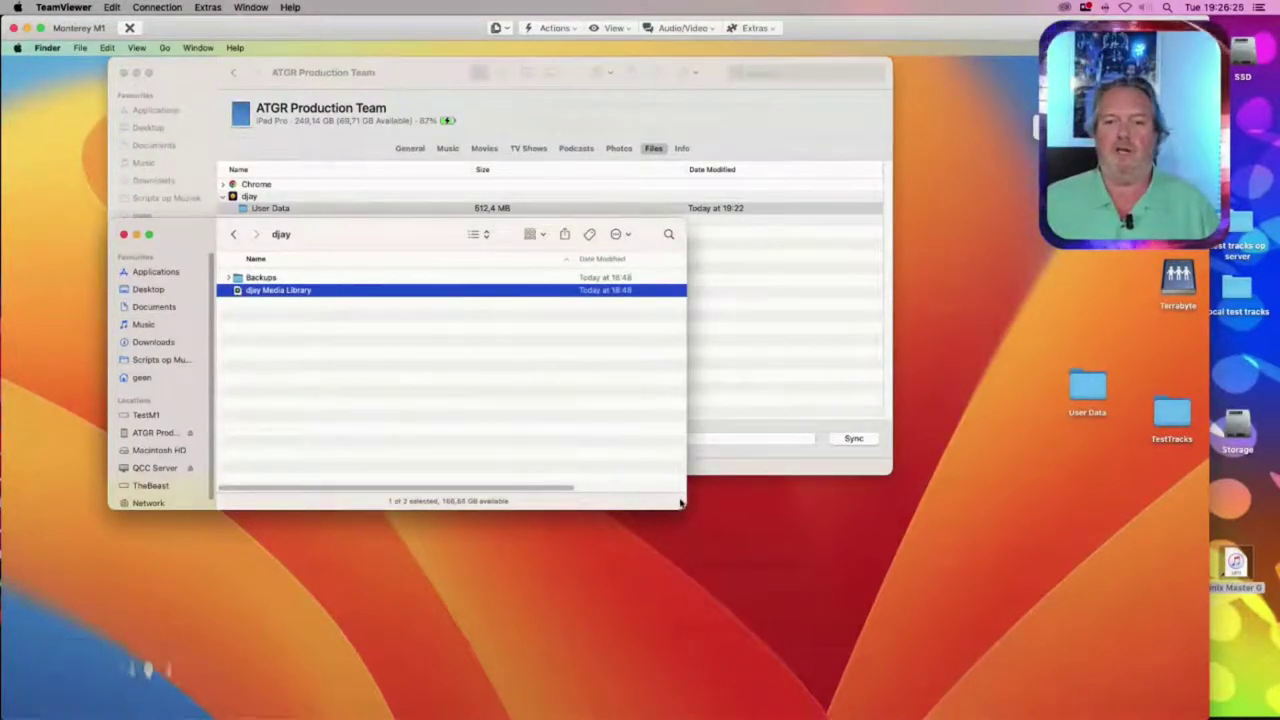
key(super+BackSpace)
key(super+BackSpace)
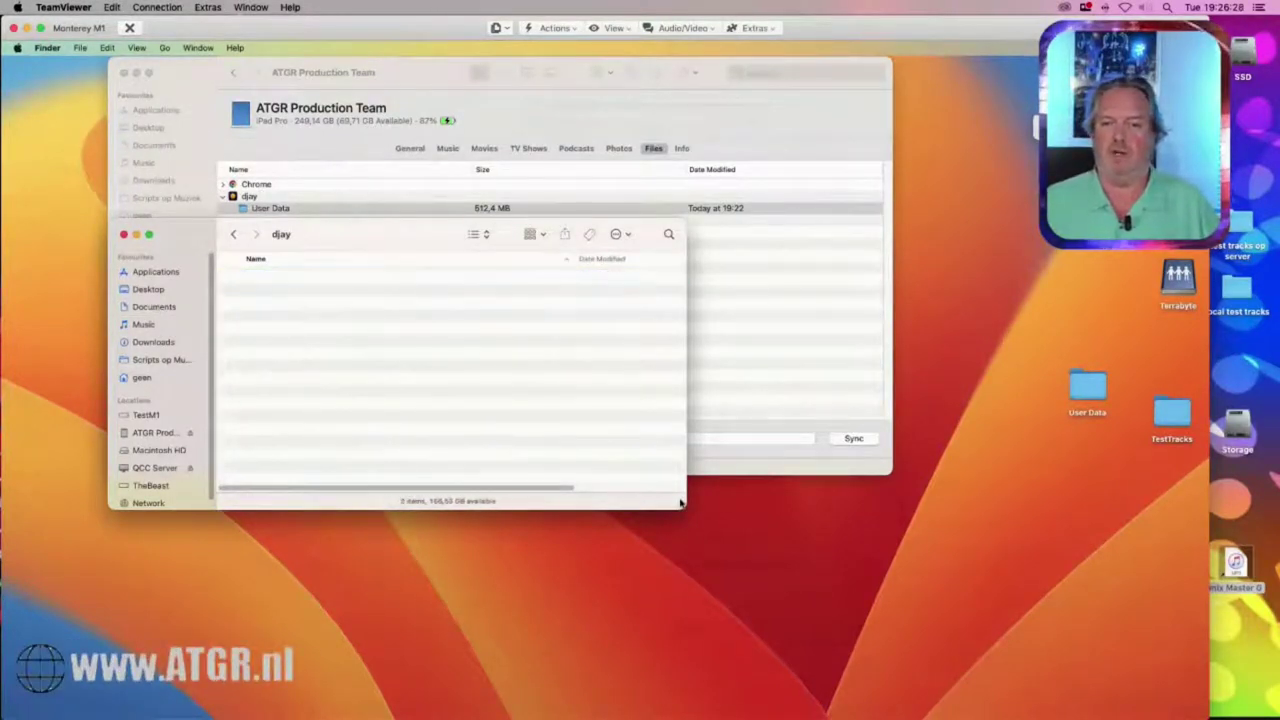
Open the User Data folder from the desktop and arrange its window so the emptied djay folder is also visible
drag(400, 218, 521, 404)
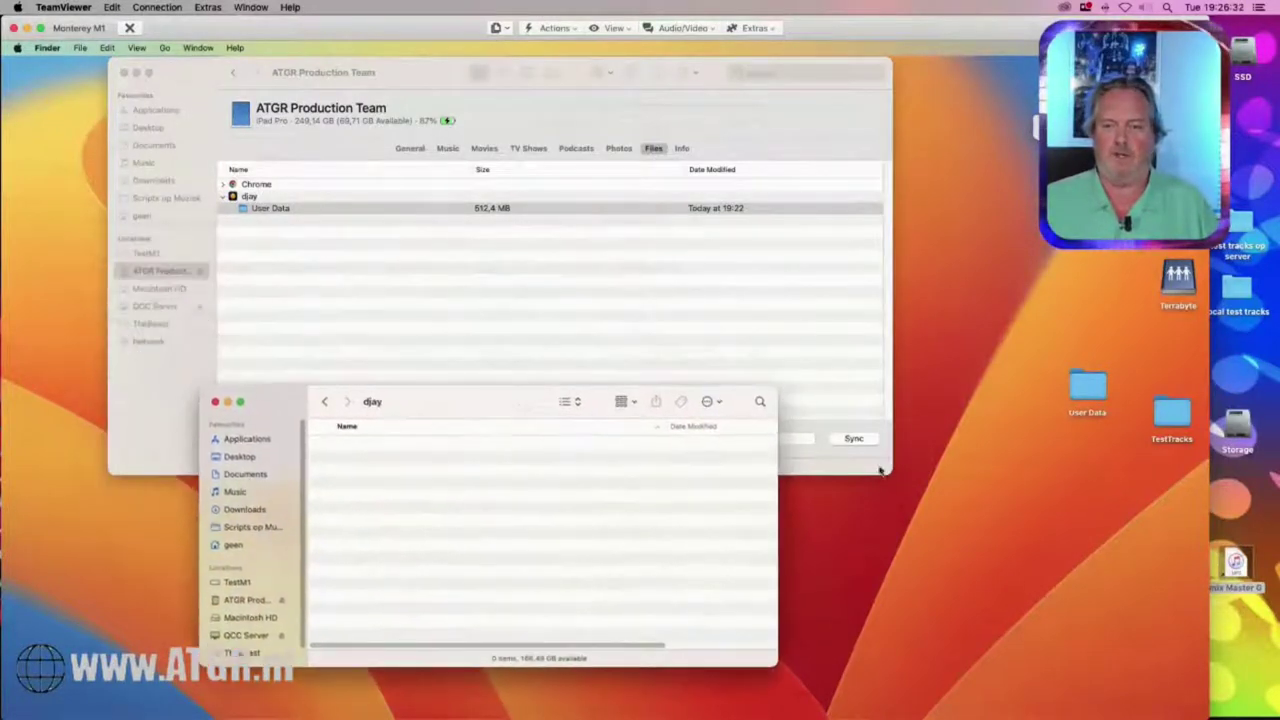
double_click(1087, 380)
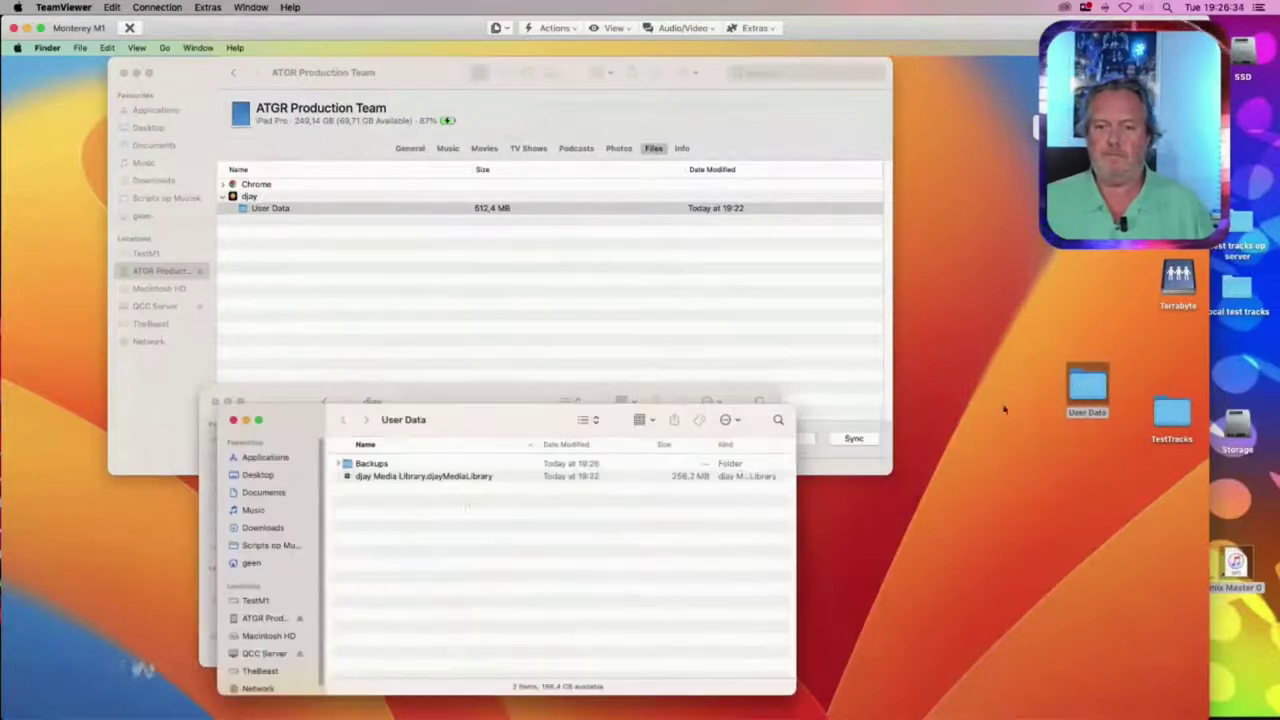
drag(709, 319, 793, 95)
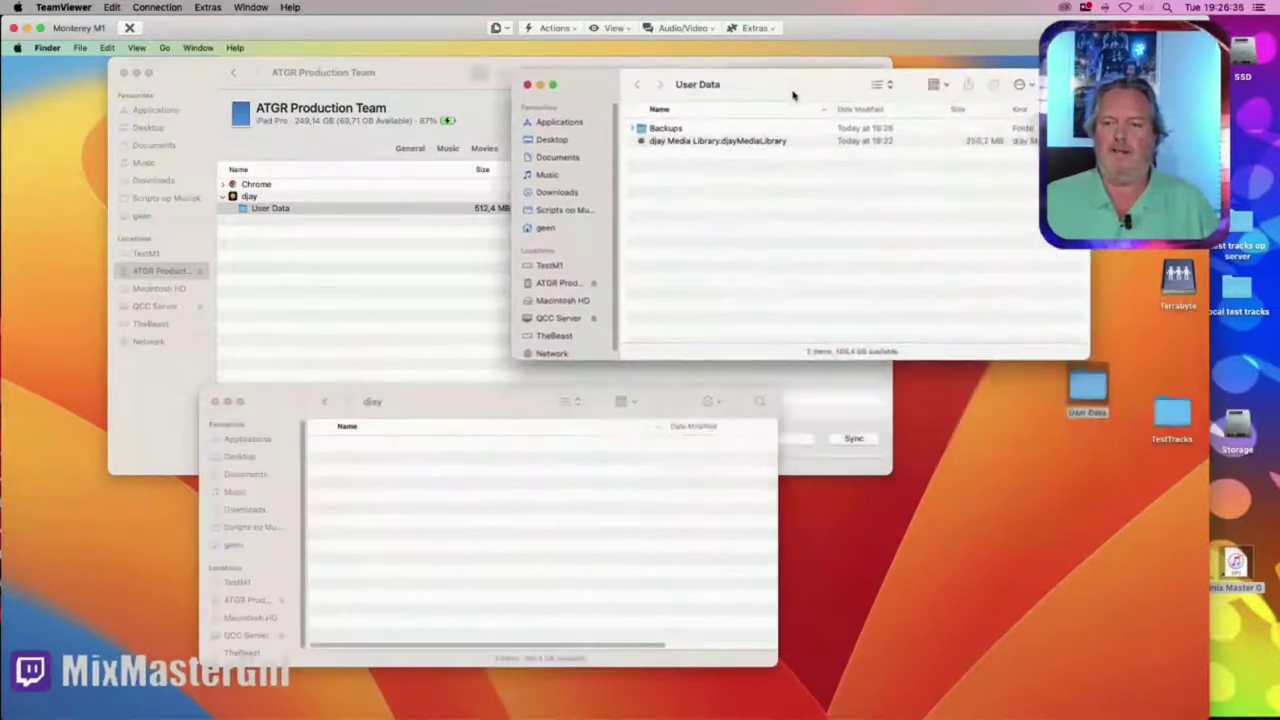
Try to move "djay Media Library.djayMediaLibrary" from the desktop's User Data folder into the Mac's djay folder
click(709, 143)
drag(713, 145, 443, 528)
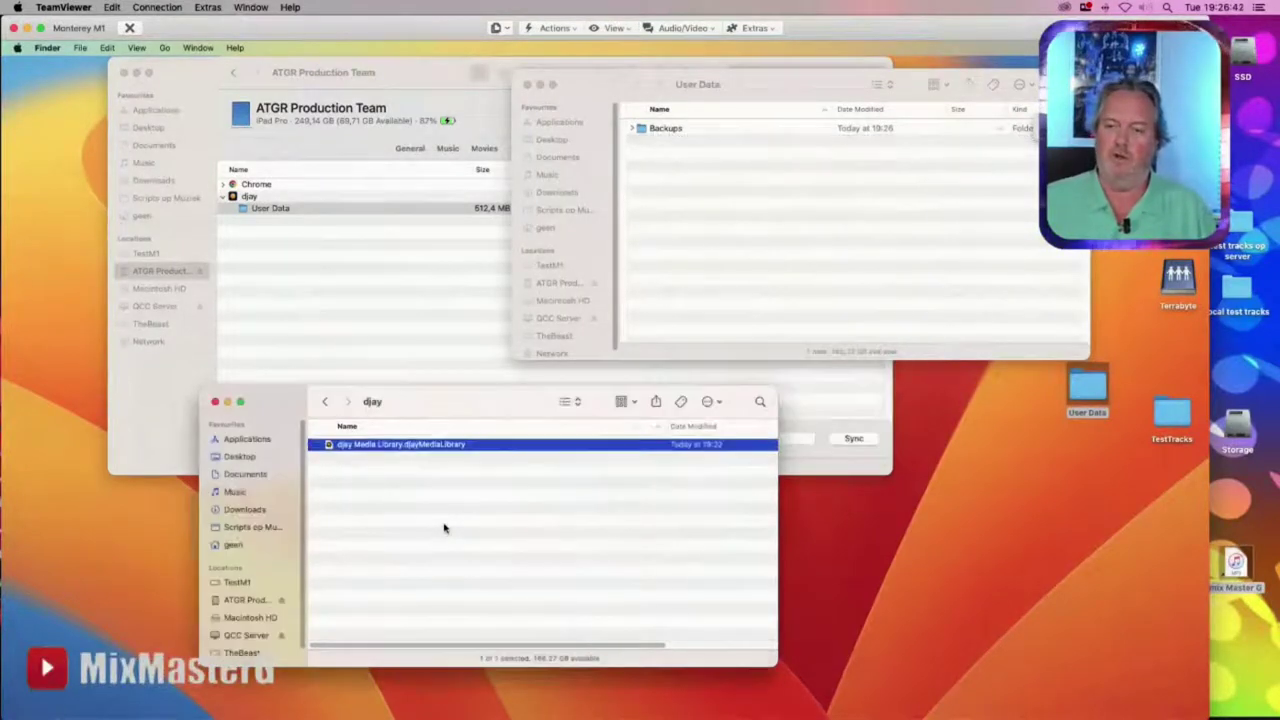
click(236, 491)
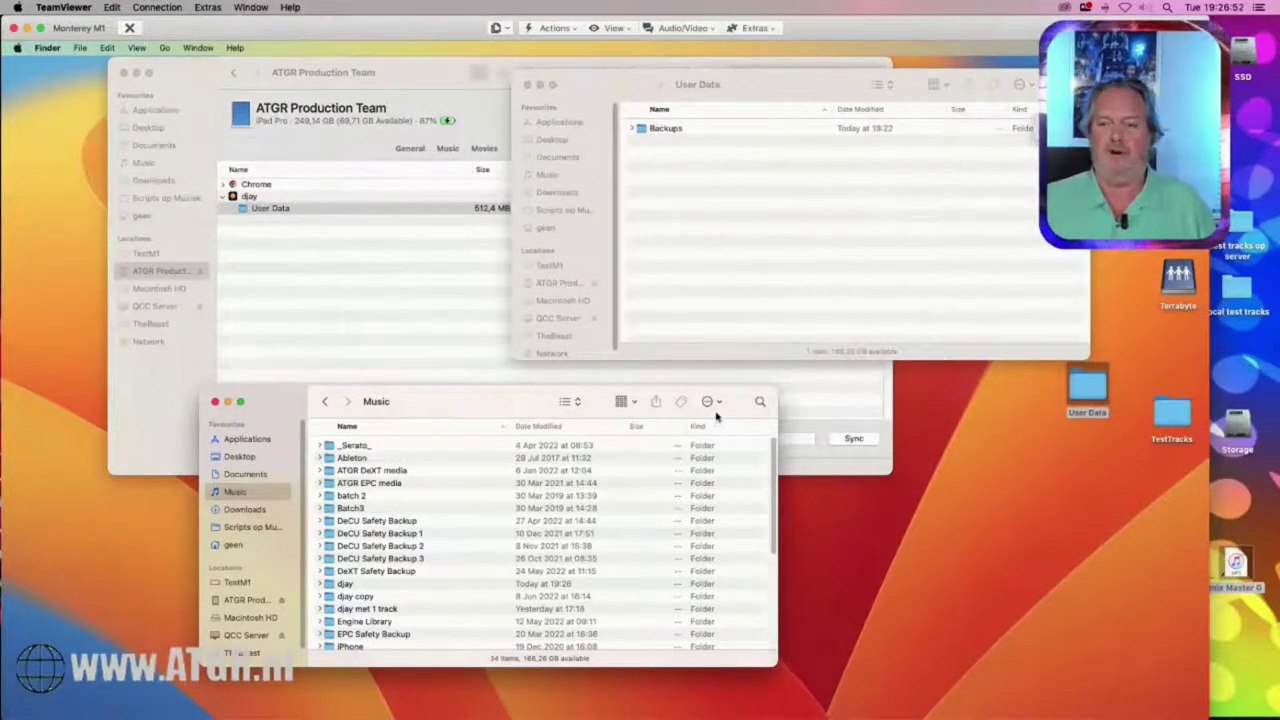
click(699, 180)
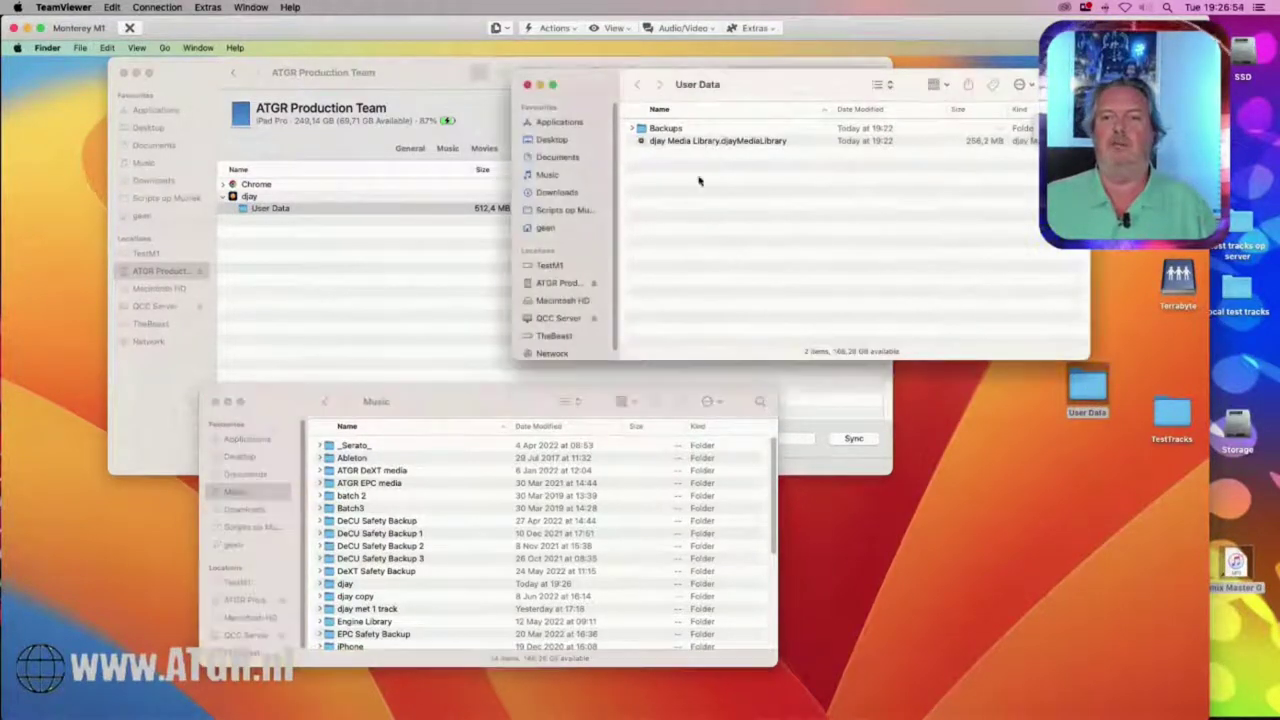
Open the djay folder in Music and copy "djay Media Library.djayMediaLibrary" into it from the User Data folder
click(349, 586)
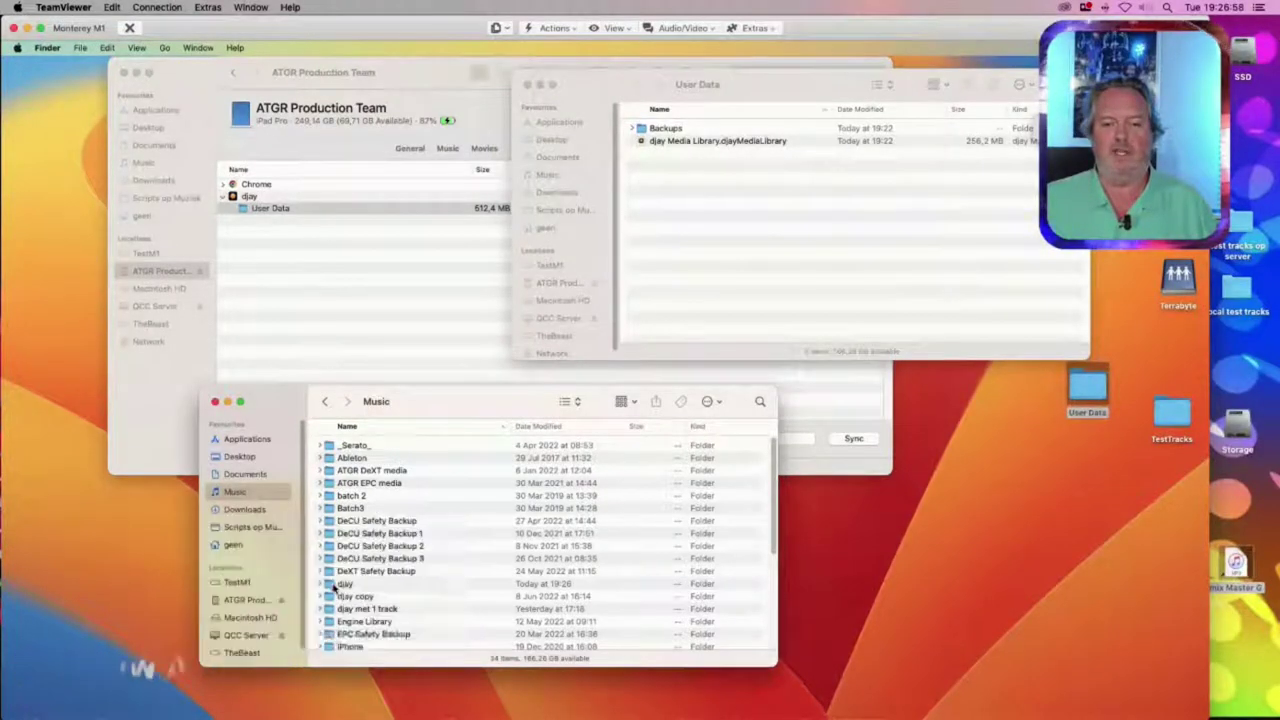
double_click(344, 584)
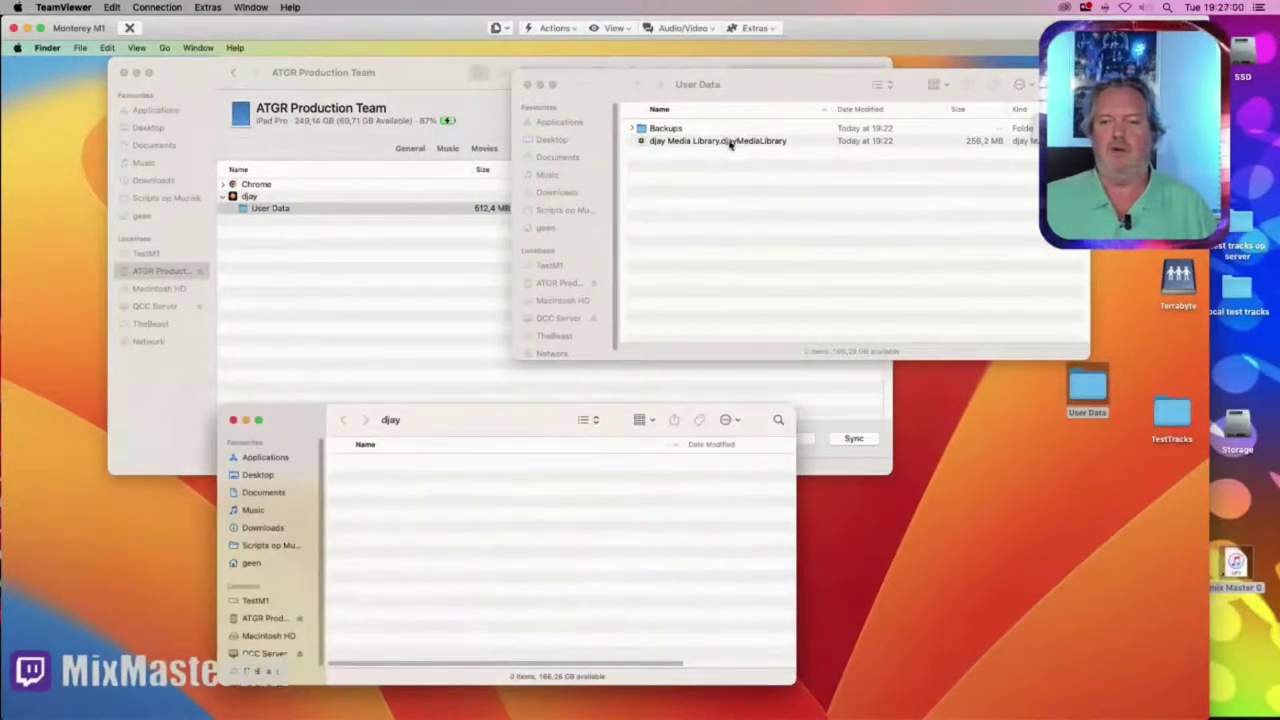
drag(730, 145, 557, 572)
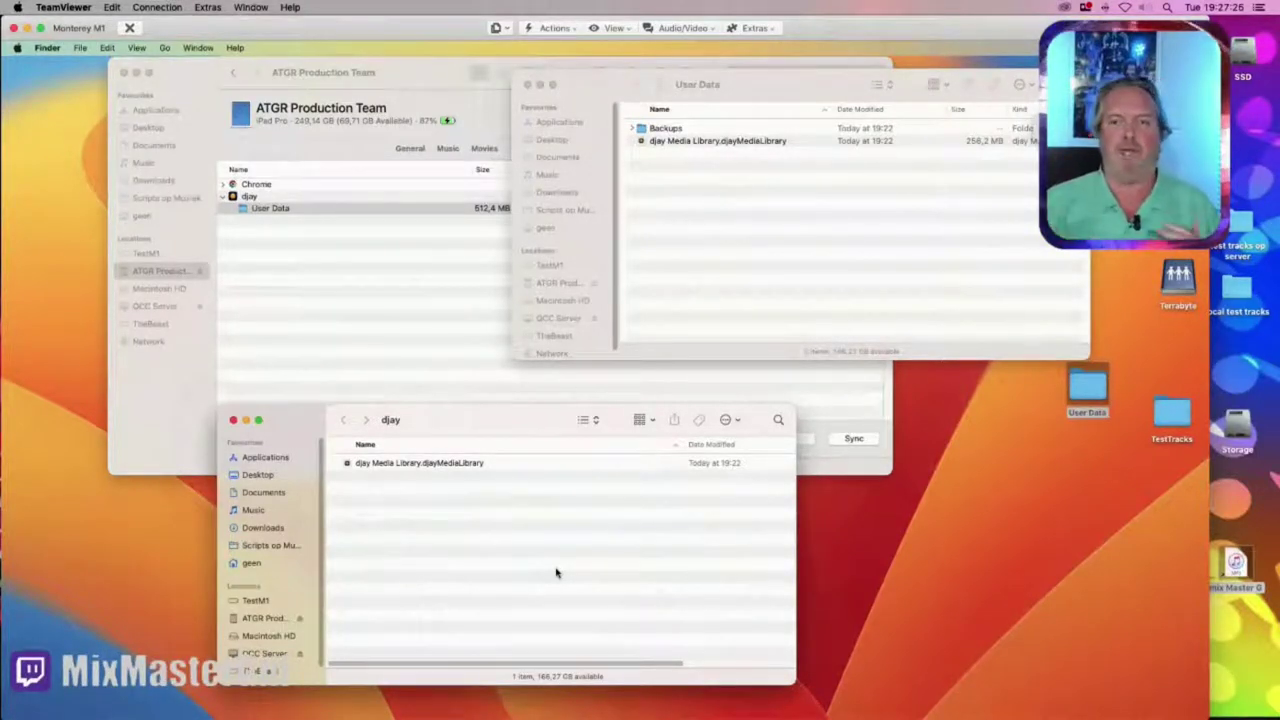
Launch djay Pro AI on the remote Mac and try to load the test playlist's track onto the first deck
mouse_move(800, 712)
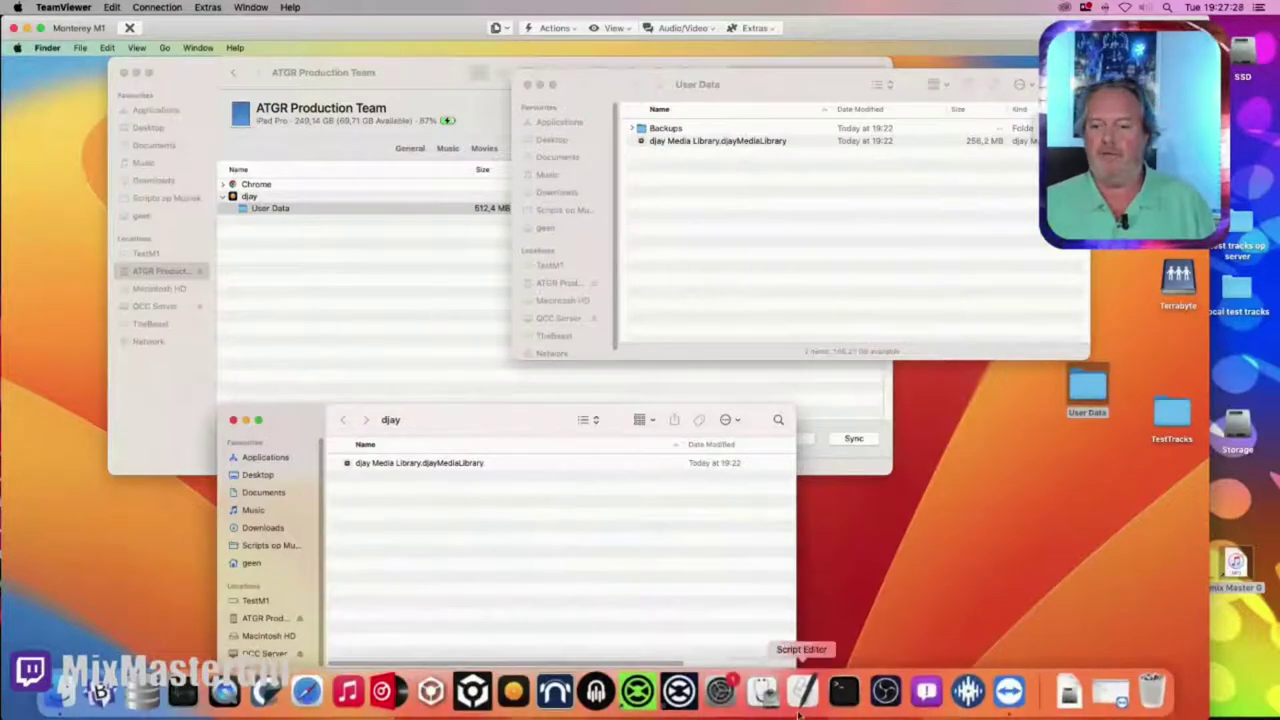
click(513, 690)
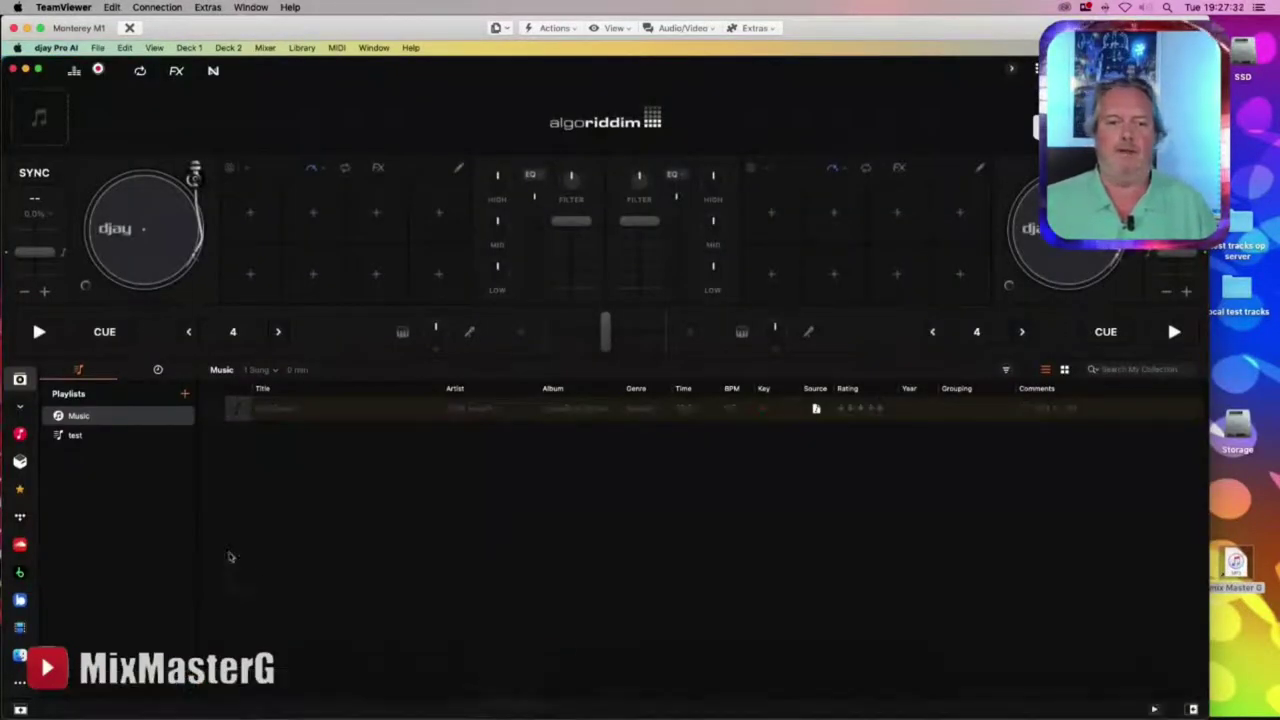
click(84, 436)
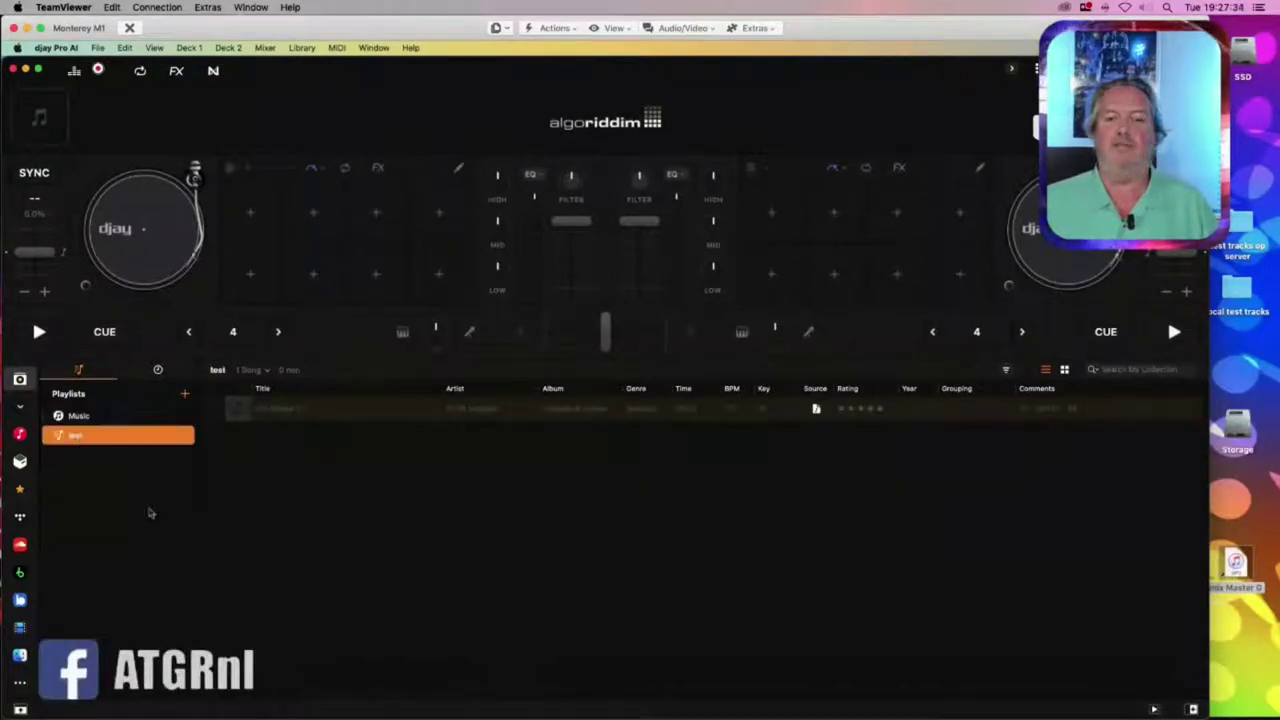
drag(310, 410, 133, 213)
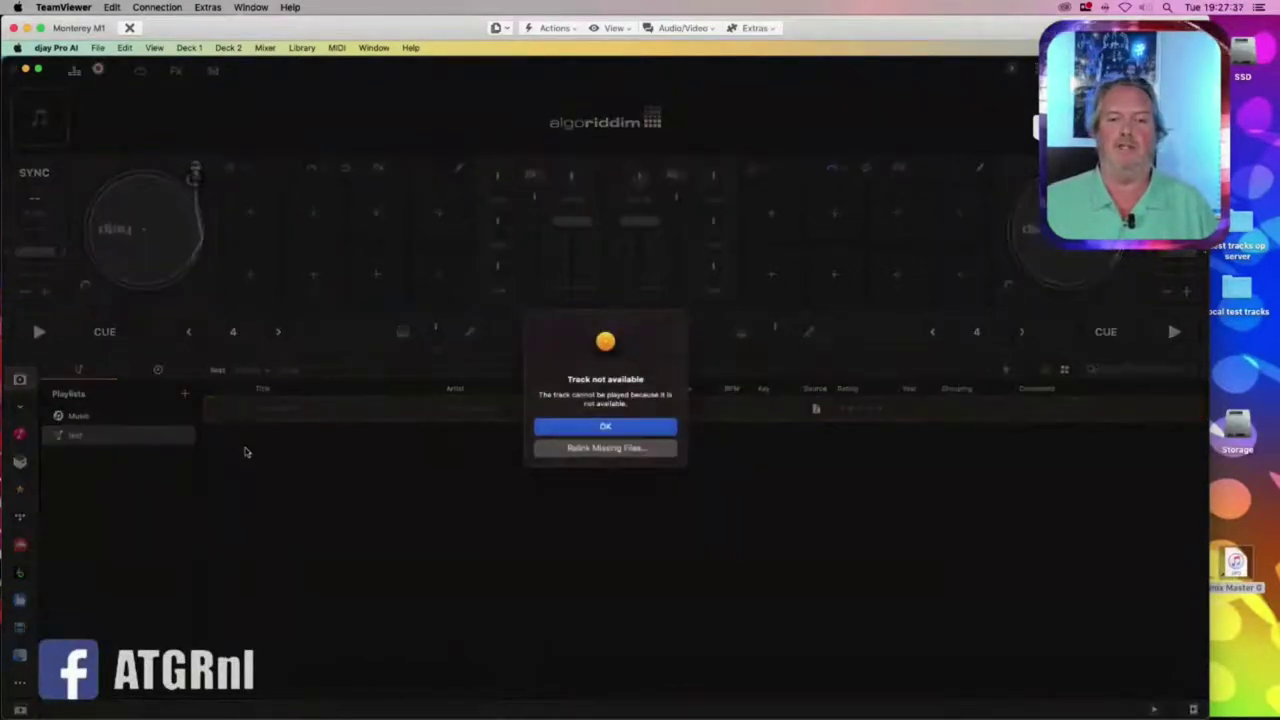
click(598, 430)
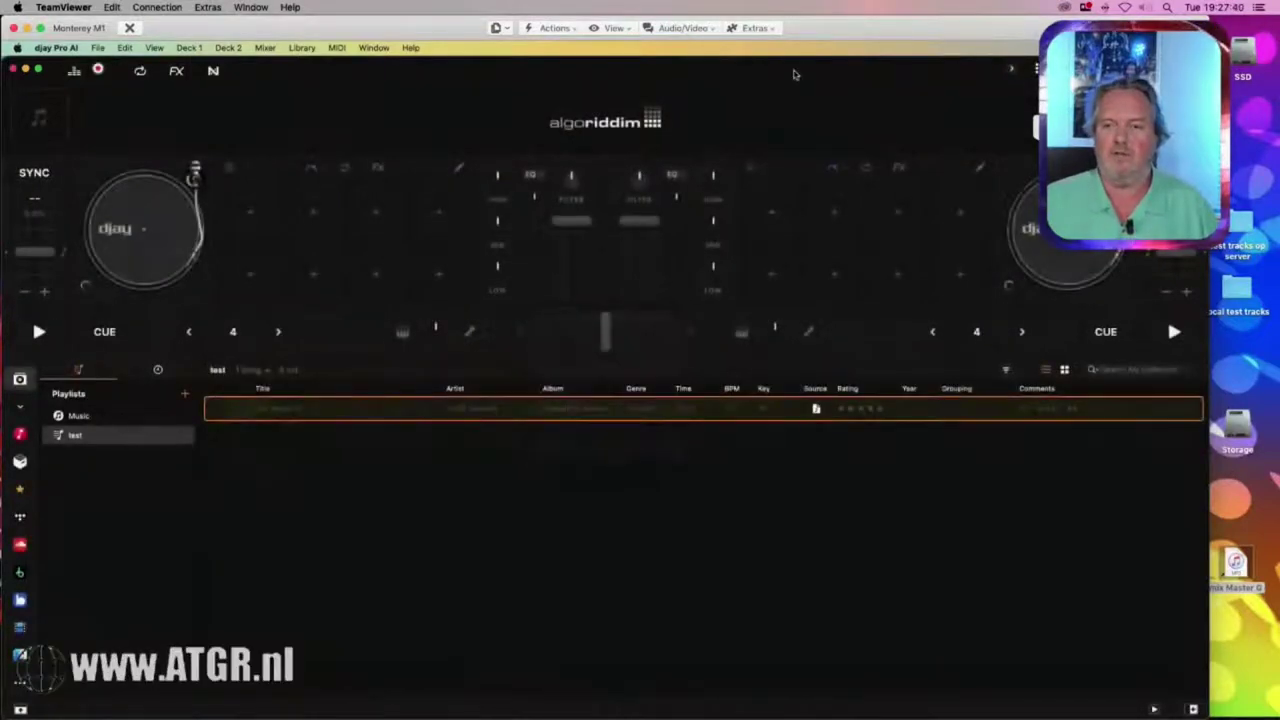
Return to the Finder and copy mix Master G from the Terrabyte drive's acapella folder to the desktop
key(ctrl+Right)
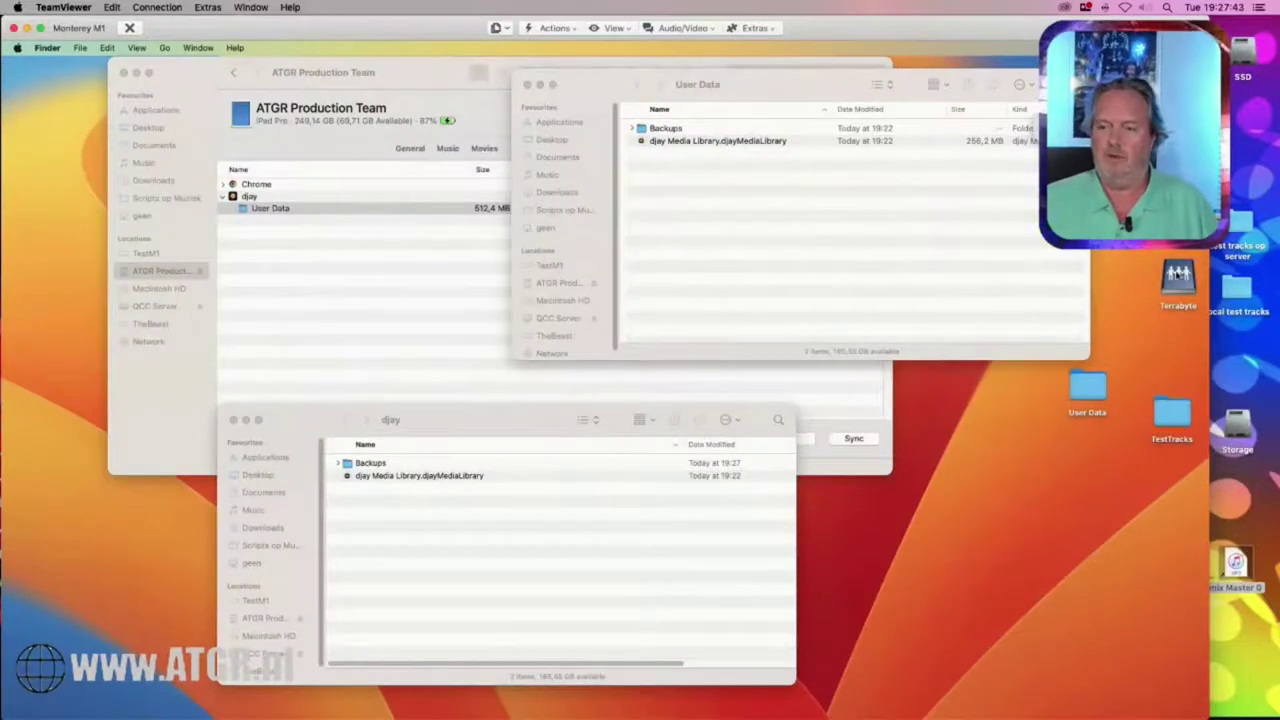
double_click(1178, 275)
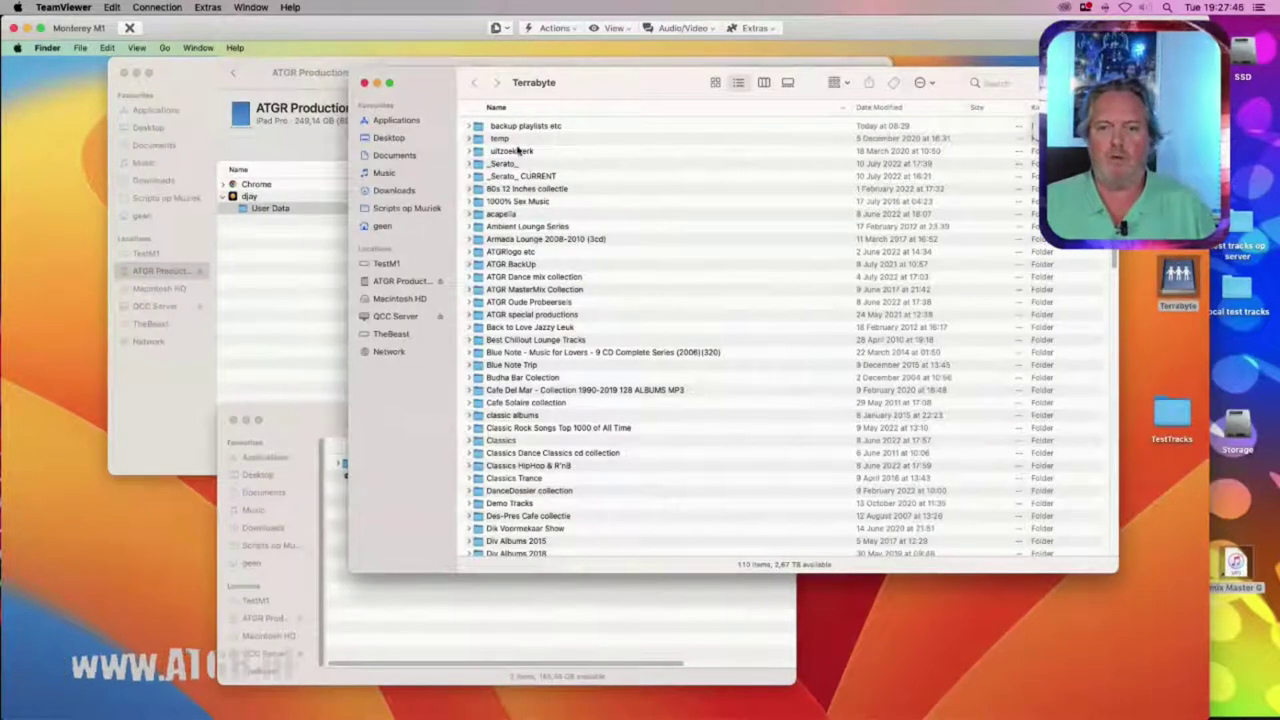
click(519, 215)
double_click(519, 215)
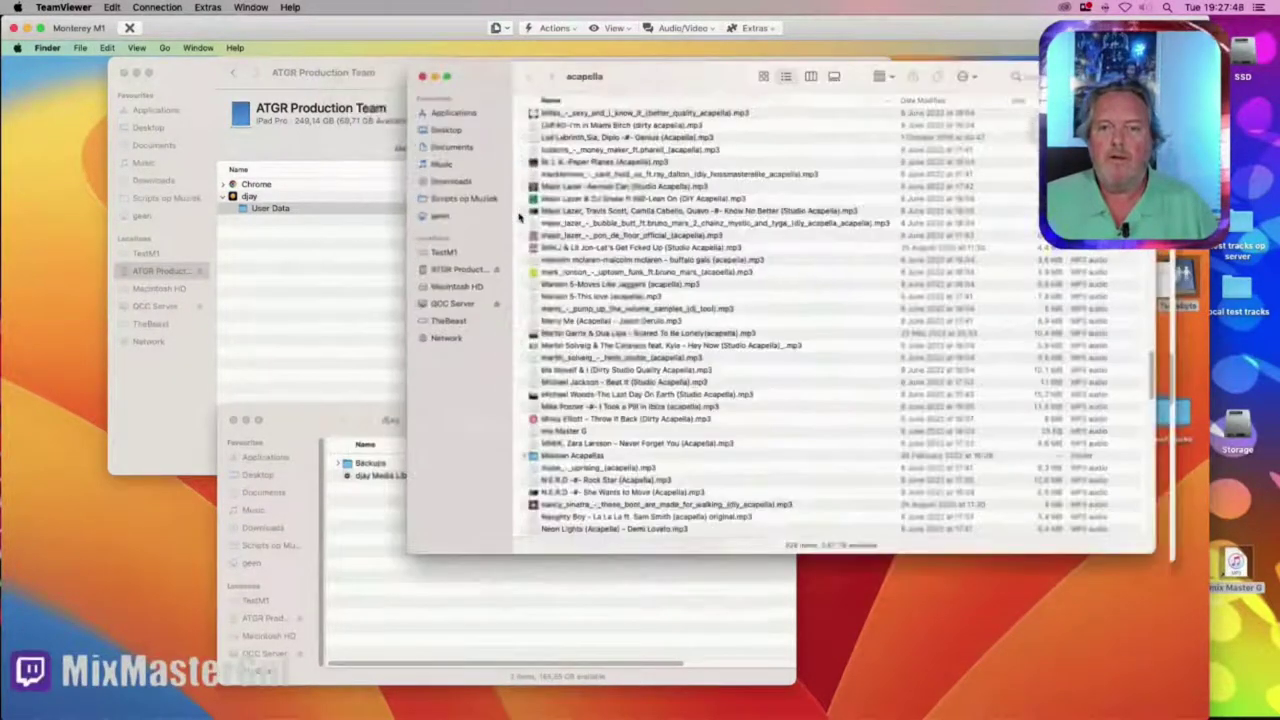
drag(488, 72, 632, 105)
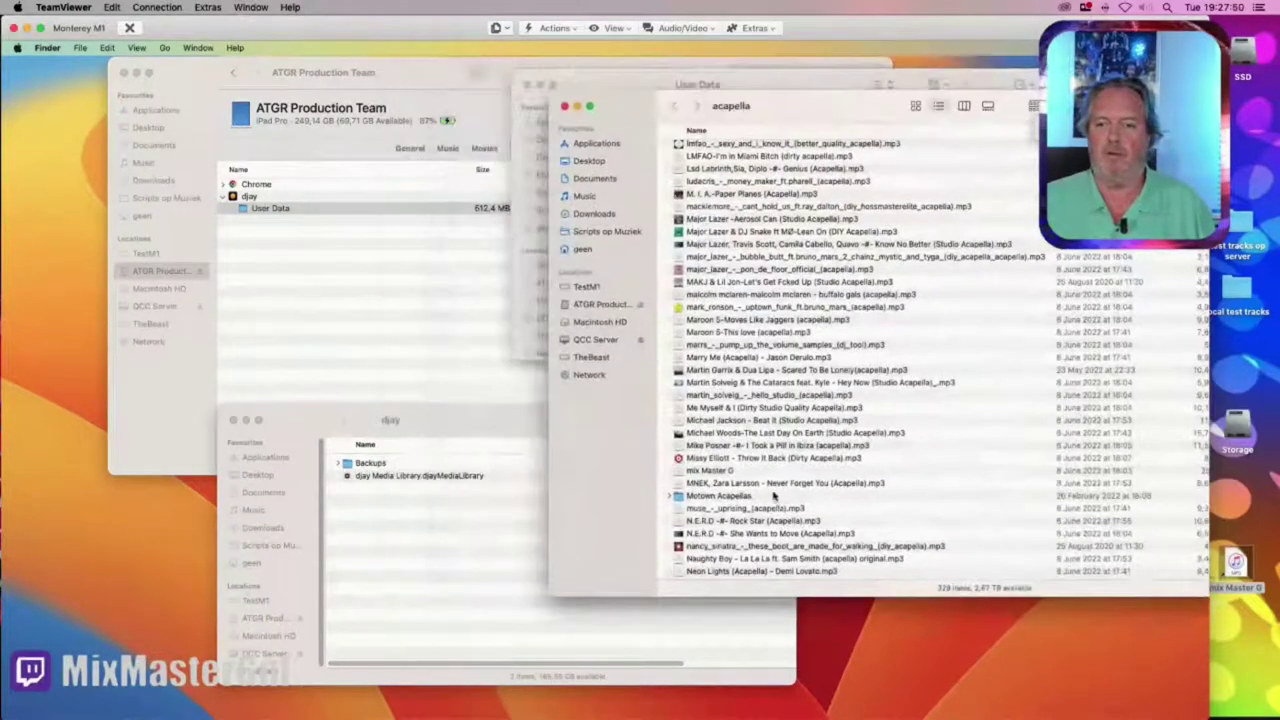
click(716, 472)
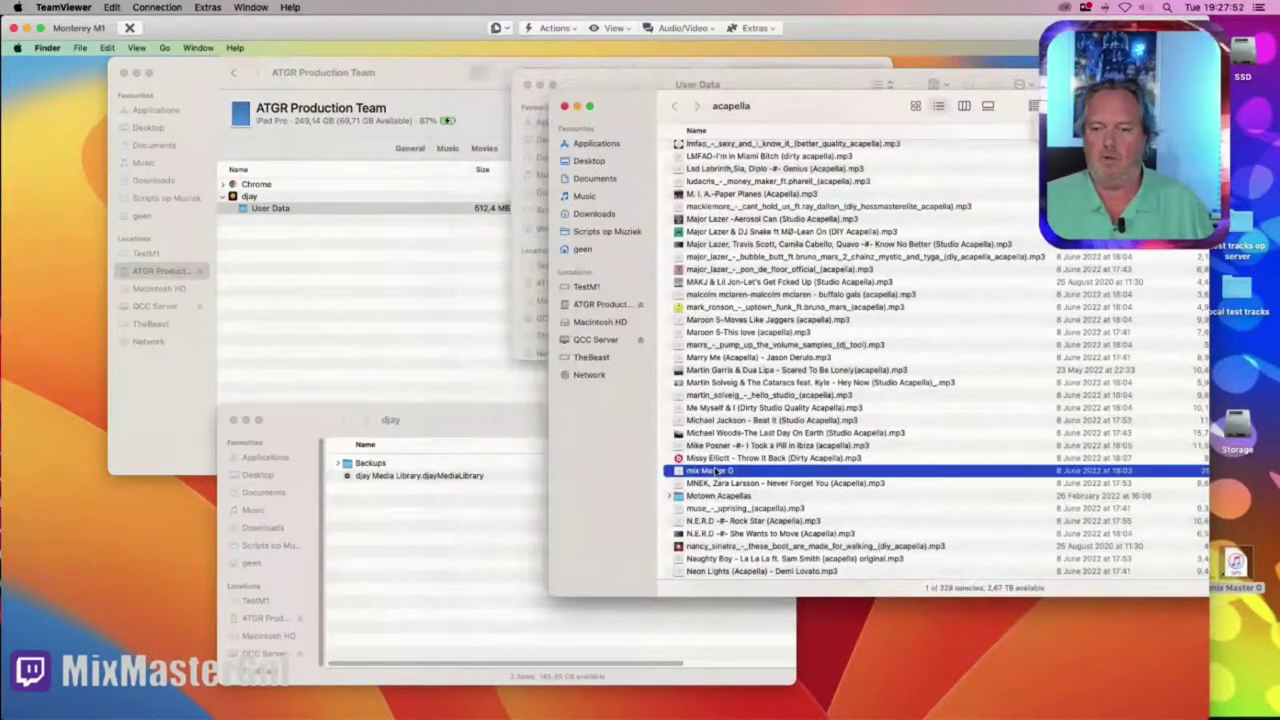
drag(716, 472, 830, 688)
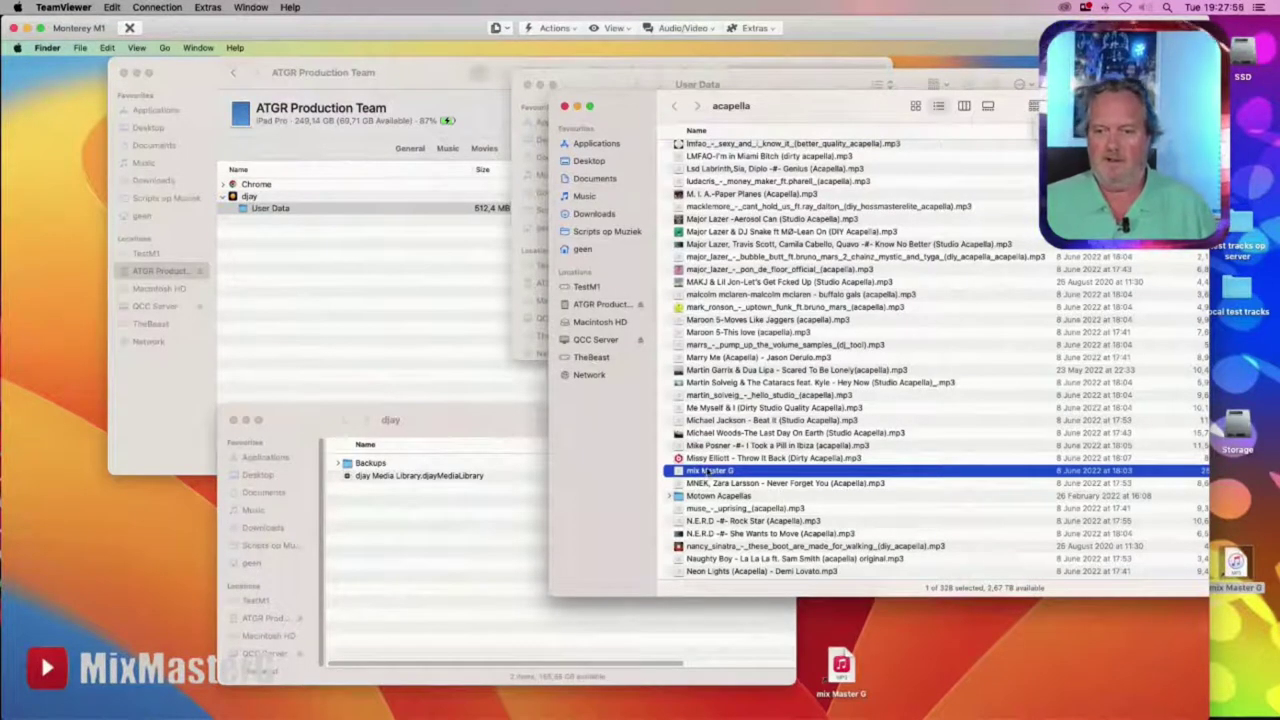
Switch to djay Pro AI on the host Mac and load mix Master G from the Music collection onto the first deck
key(super+Tab)
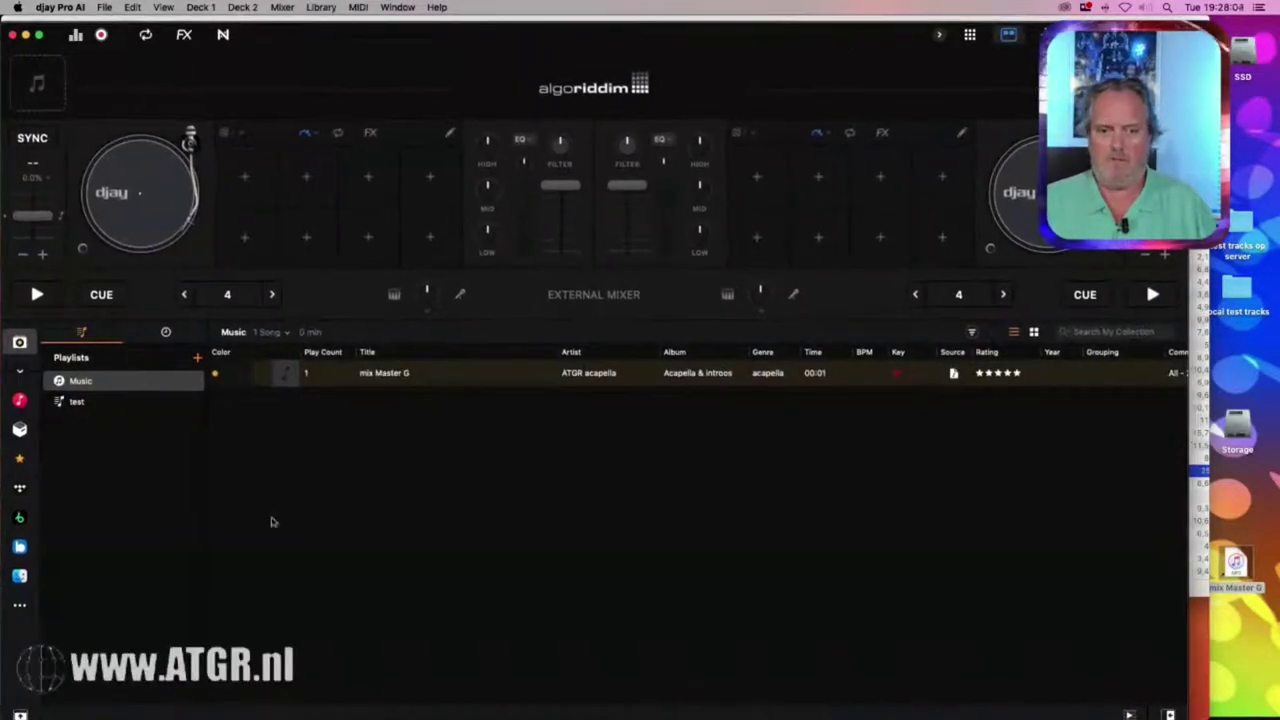
click(387, 374)
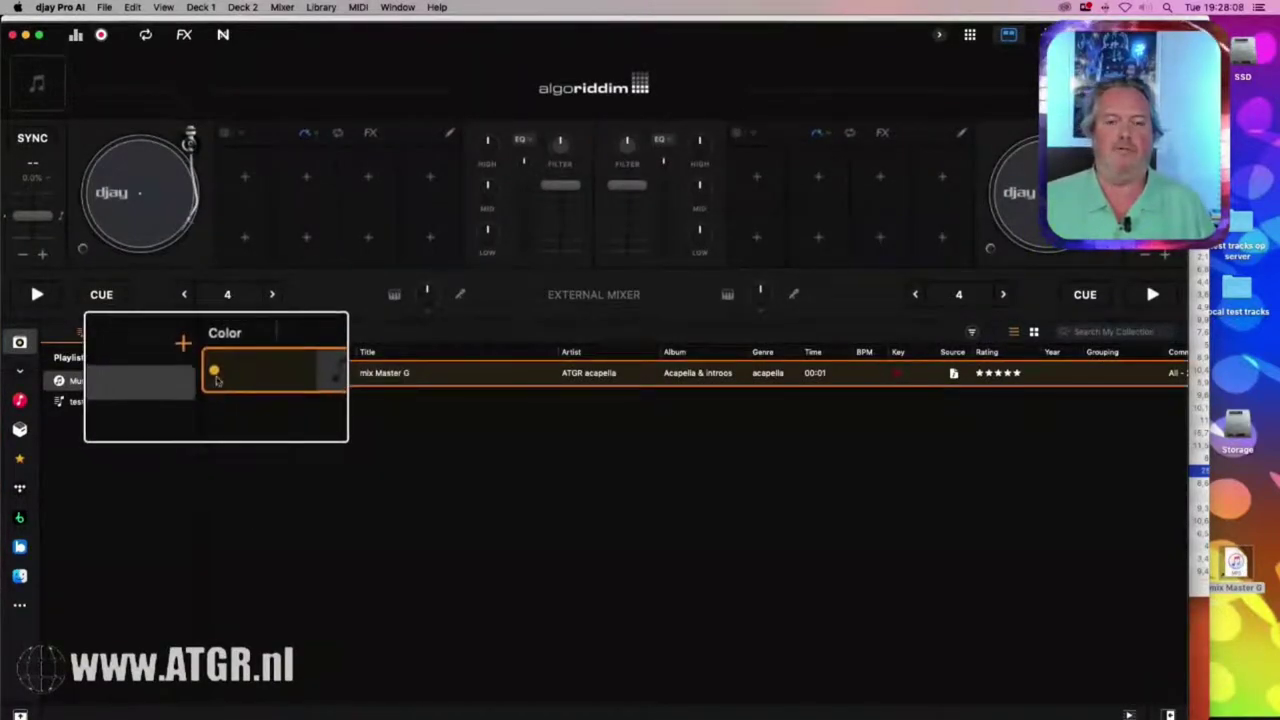
drag(356, 383, 145, 212)
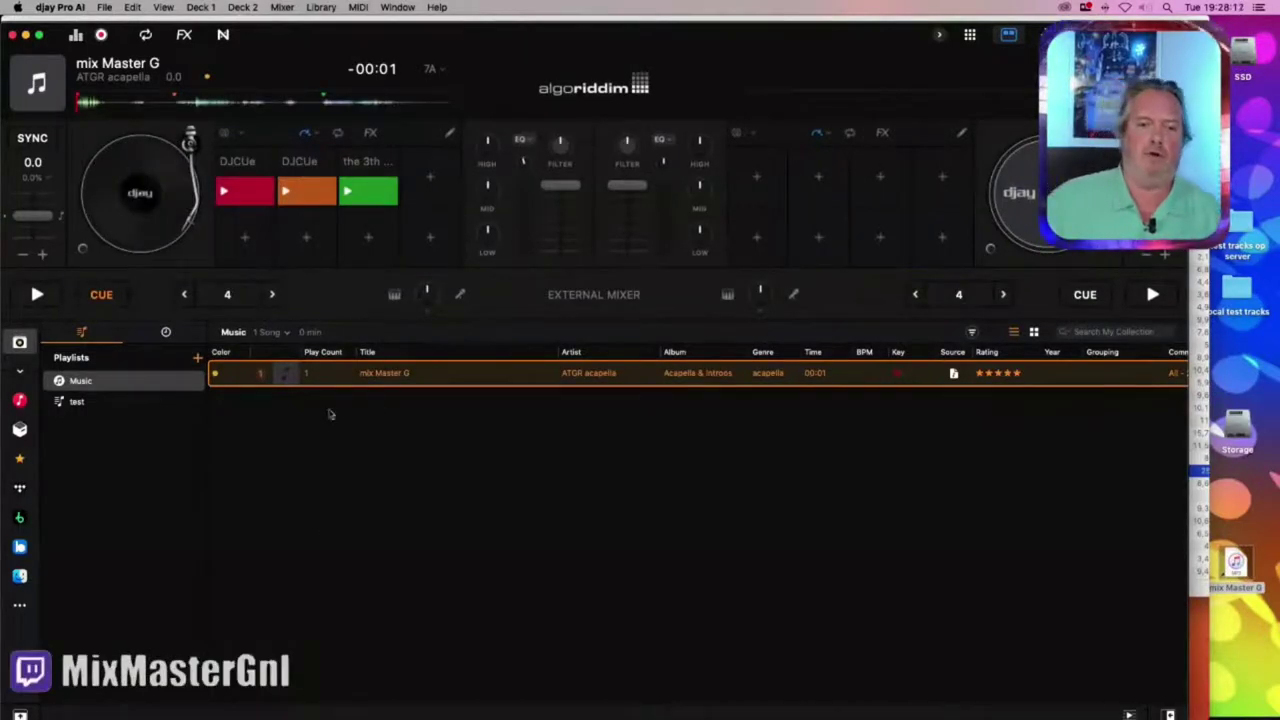
Open the test playlist and jump to the second and third cue points of mix Master G on the first deck
click(141, 402)
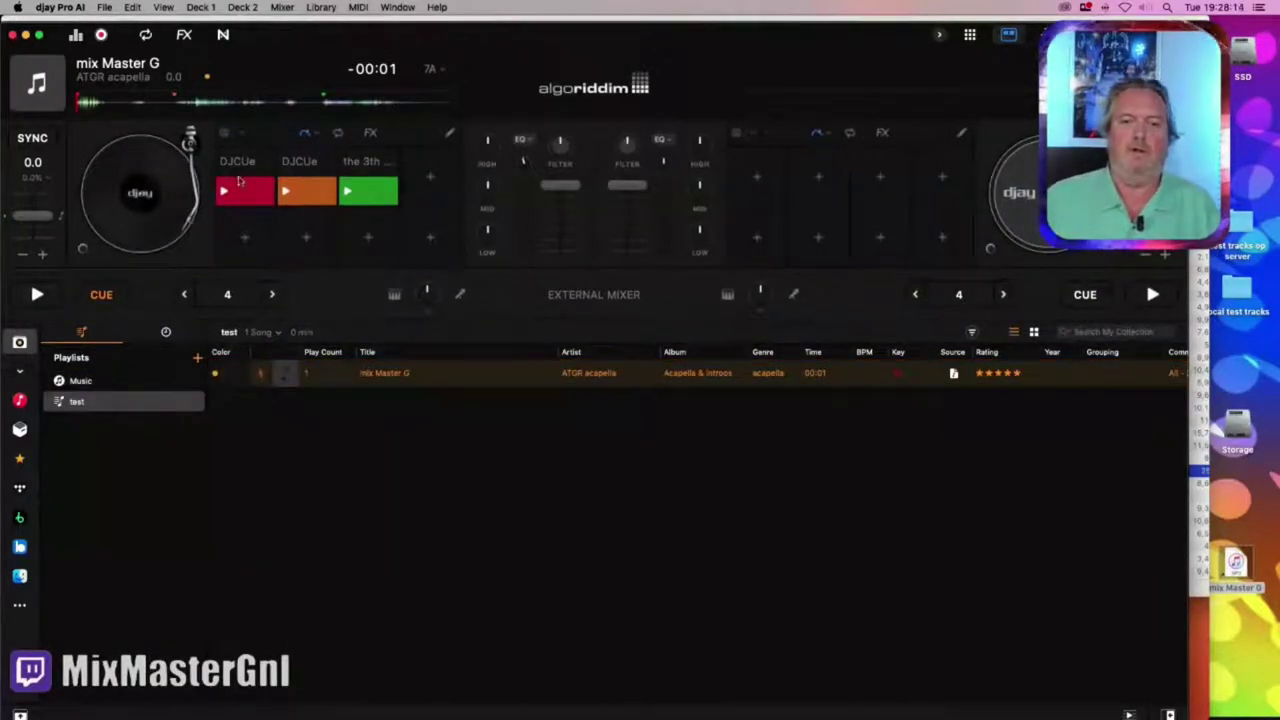
click(285, 192)
click(347, 193)
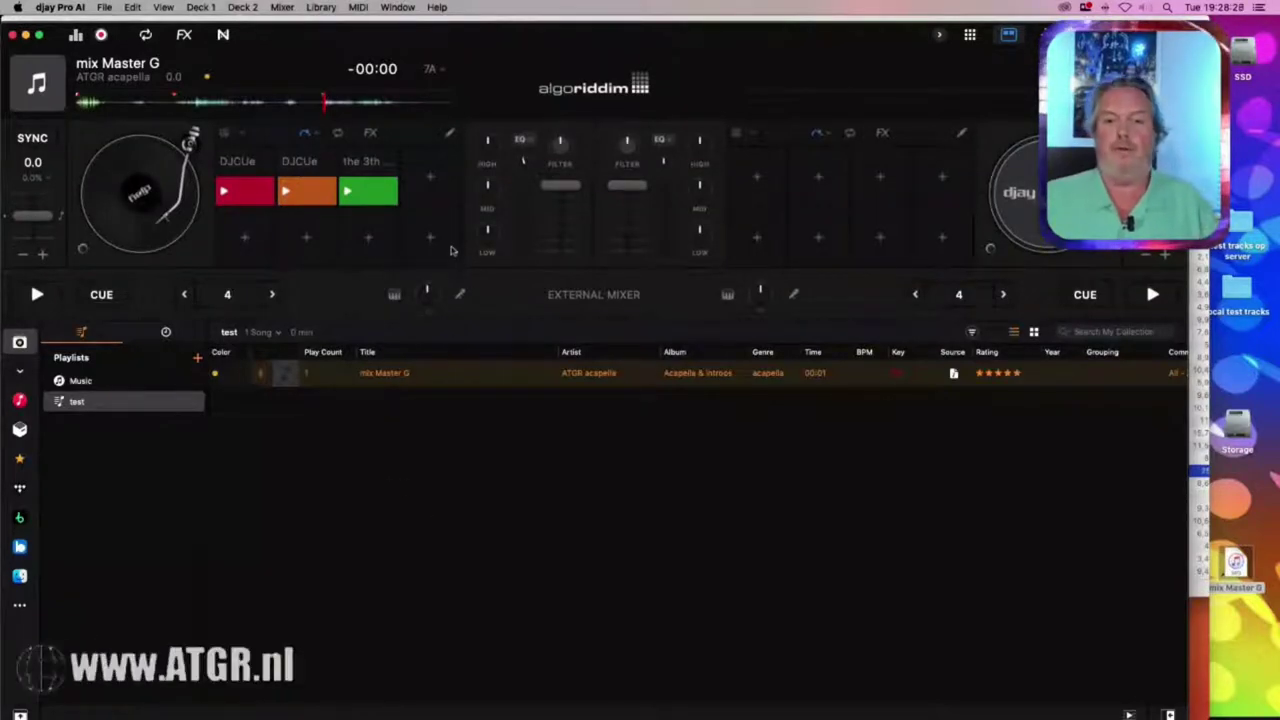
Add a fourth cue point named "the 4th" to mix Master G and set the track's colour to red
click(434, 193)
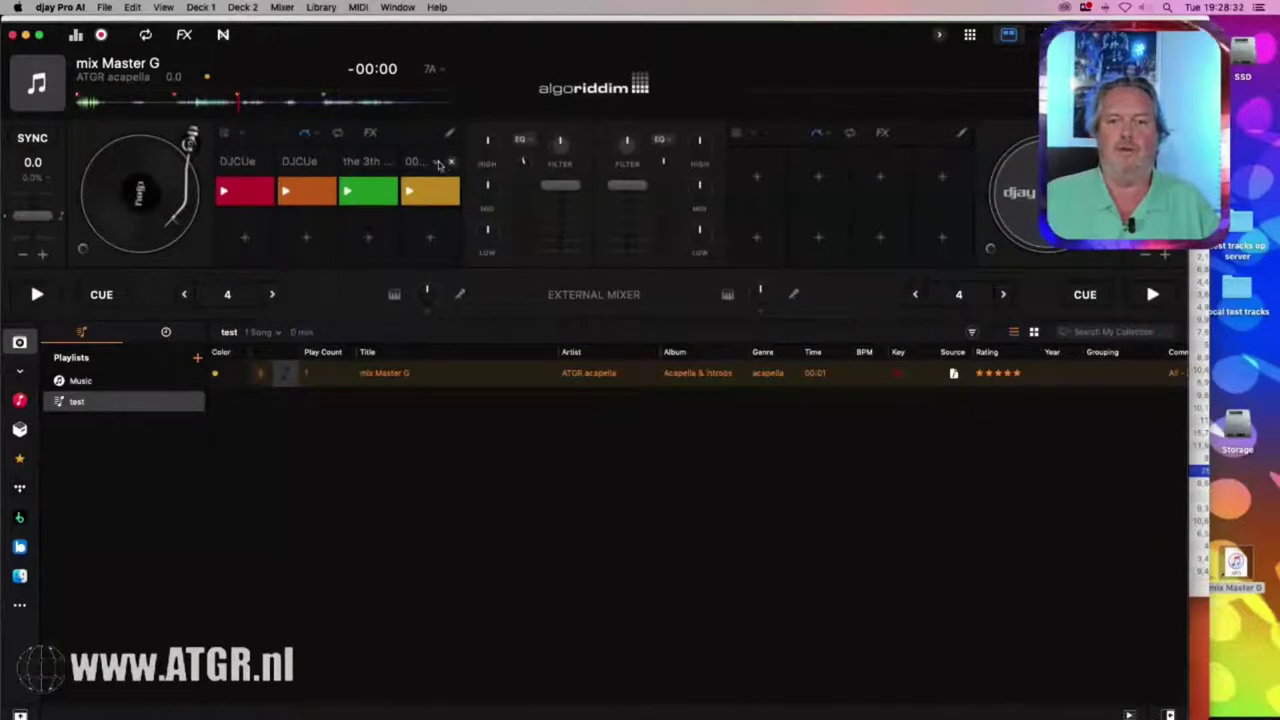
click(449, 162)
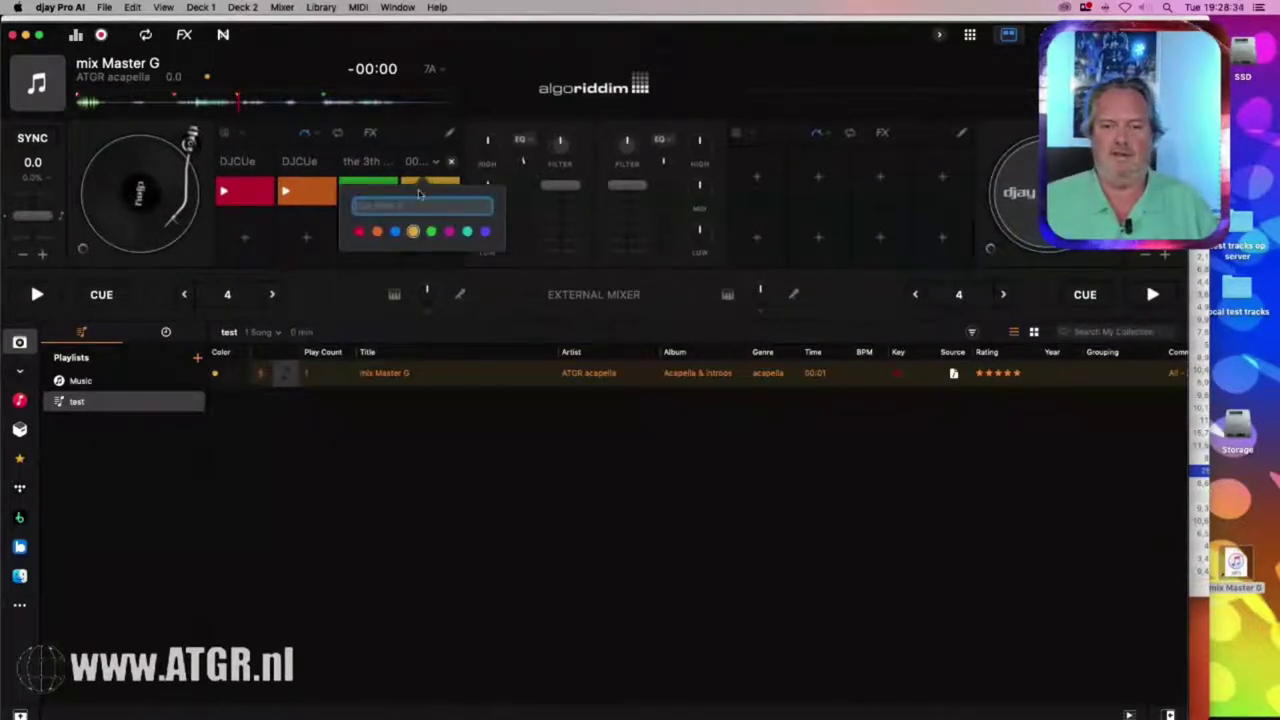
text(the 4th)
key(Return)
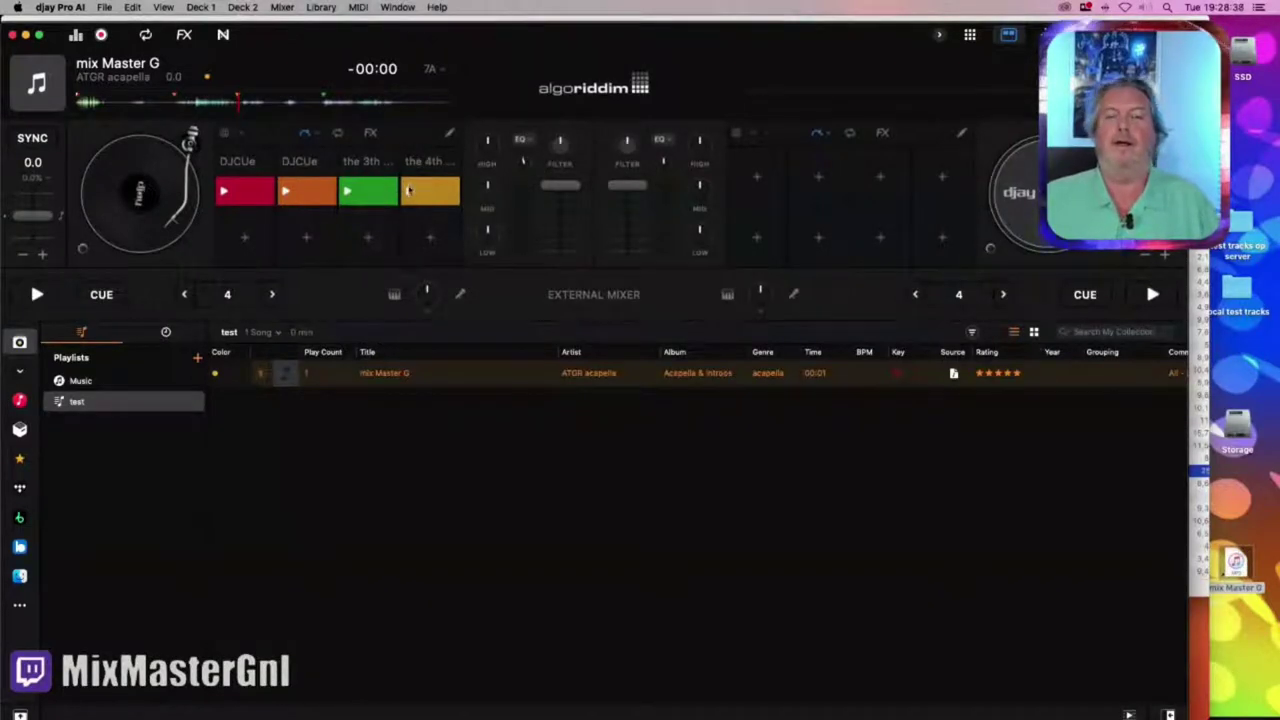
right_click(217, 376)
click(233, 473)
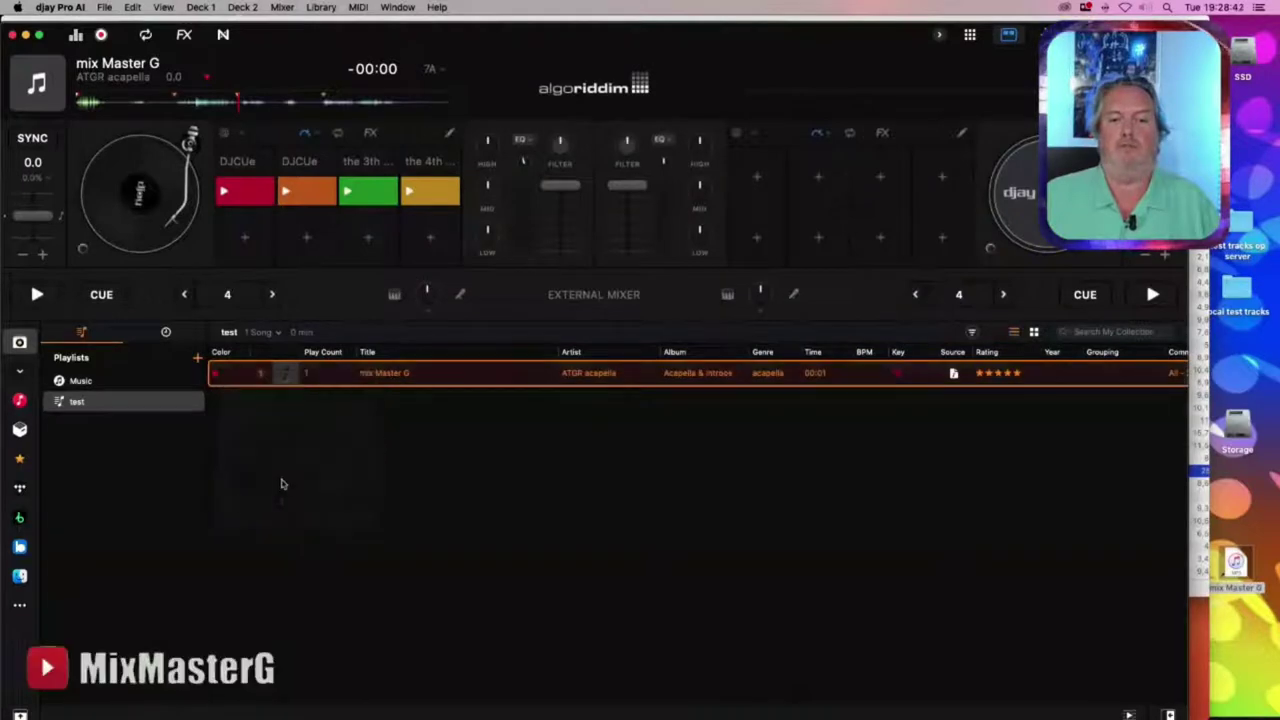
Switch to the remote Mac in TeamViewer, close the User Data window and move the desktop's User Data folder closer to the iPad window
key(super+Tab)
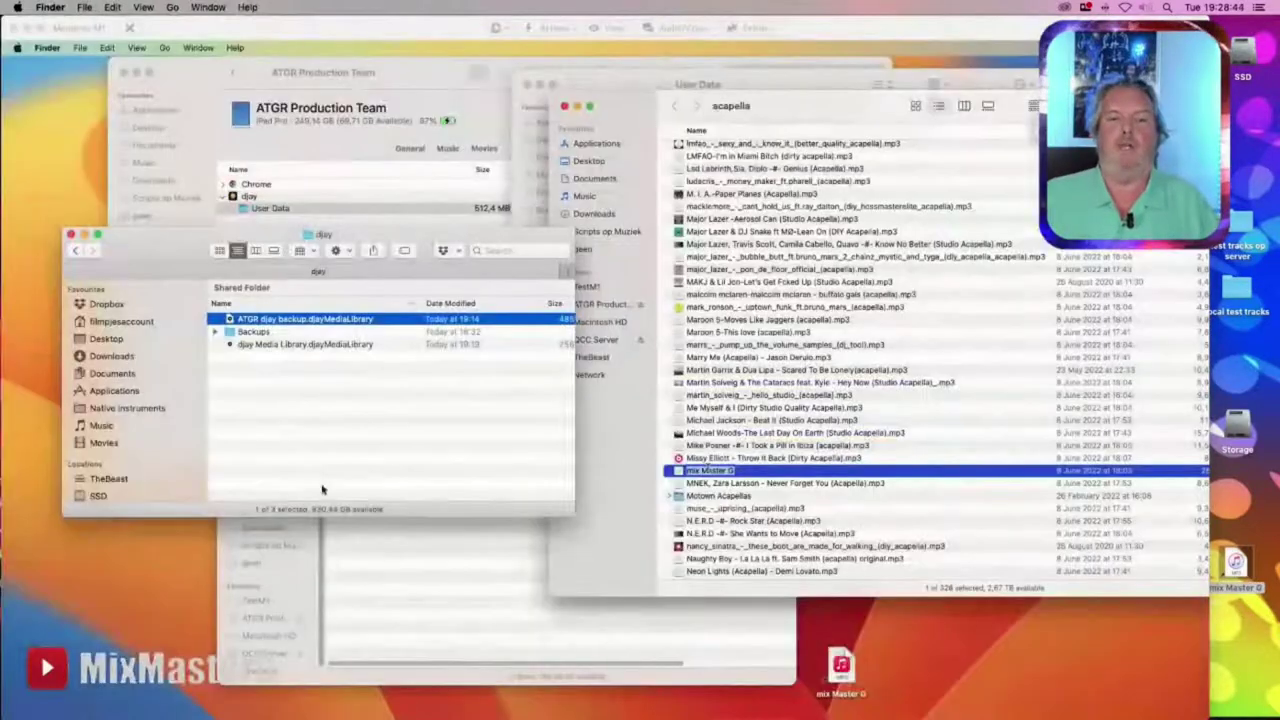
key(super+Tab)
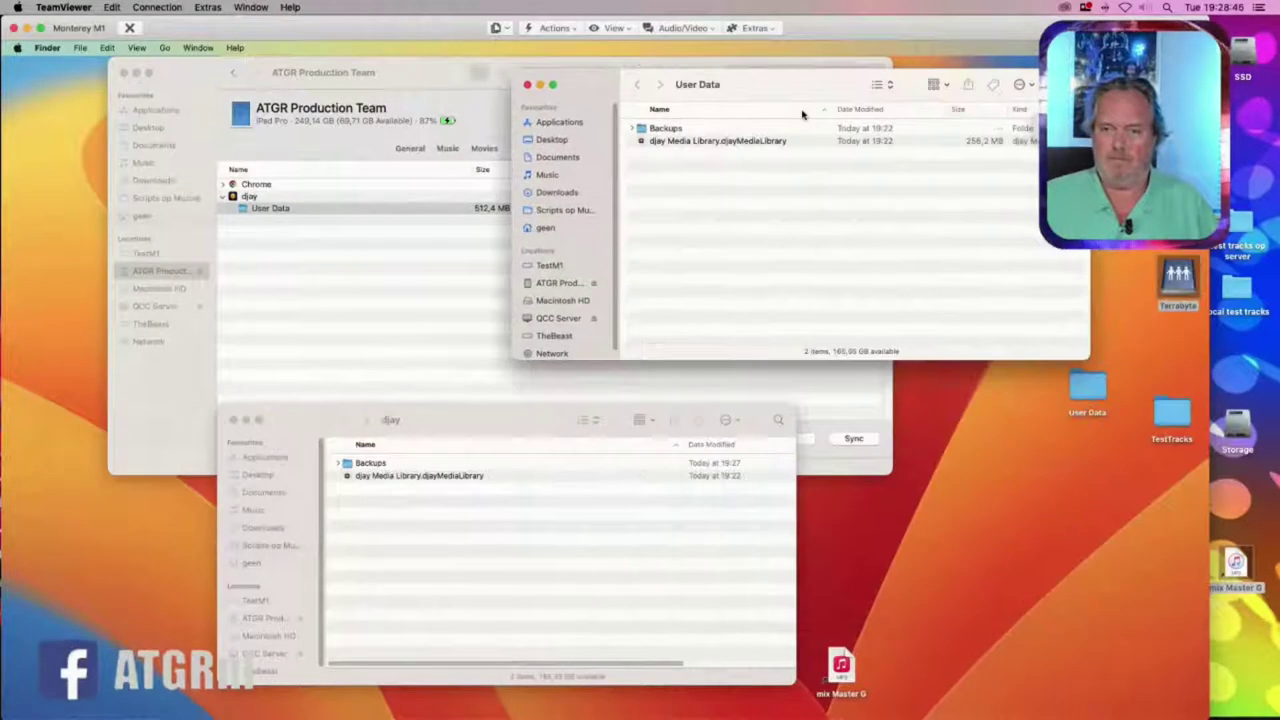
key(super+w)
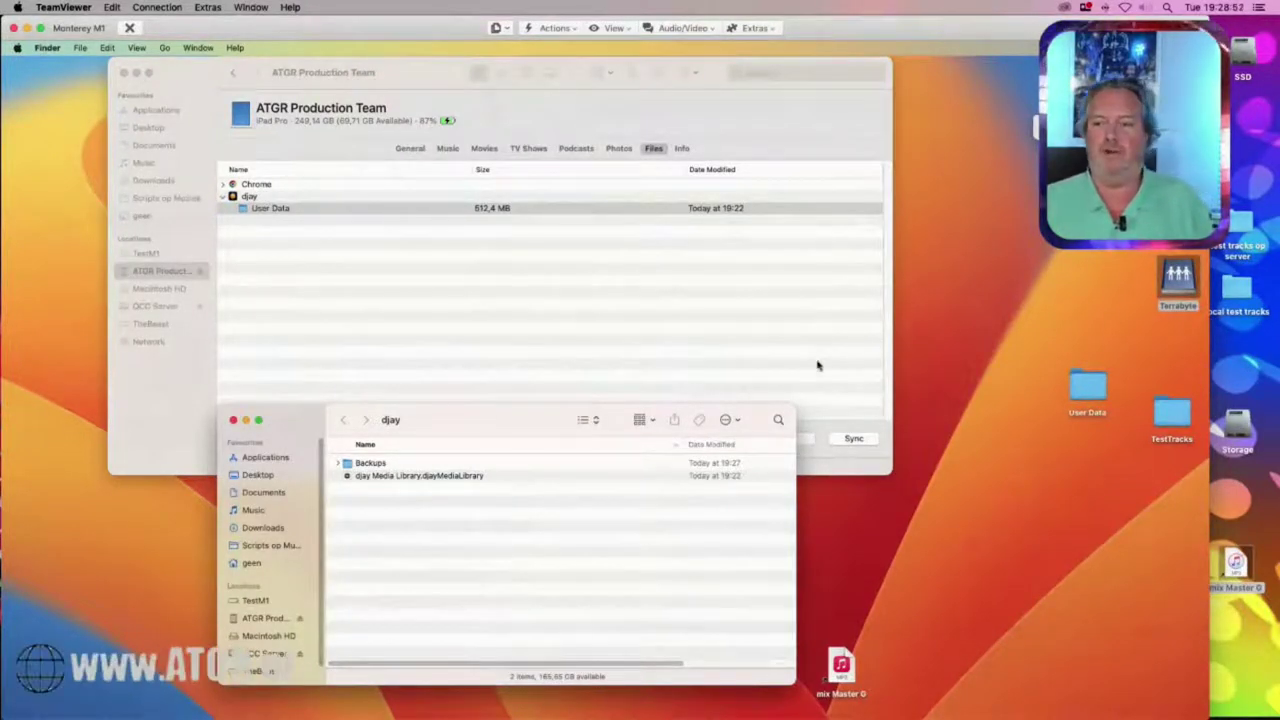
drag(1087, 388, 978, 348)
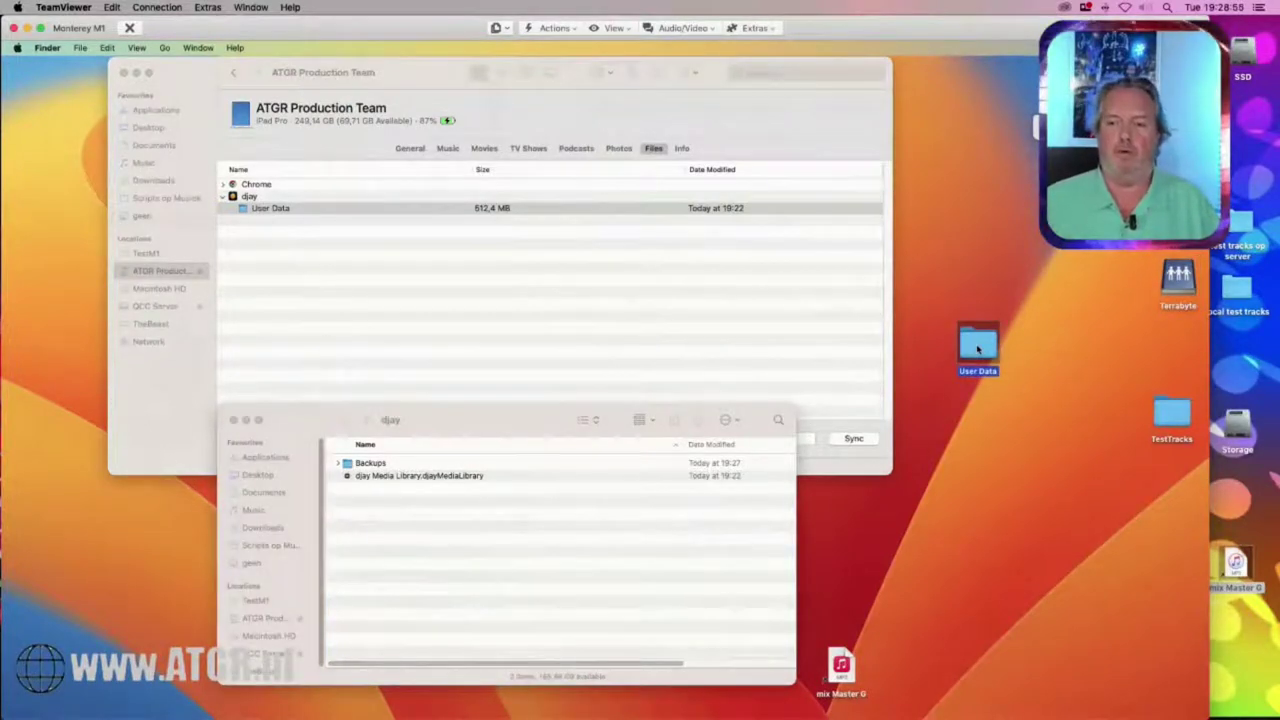
Delete the Backups folder and the djay Media Library from the desktop's User Data folder
double_click(978, 345)
key(super+a)
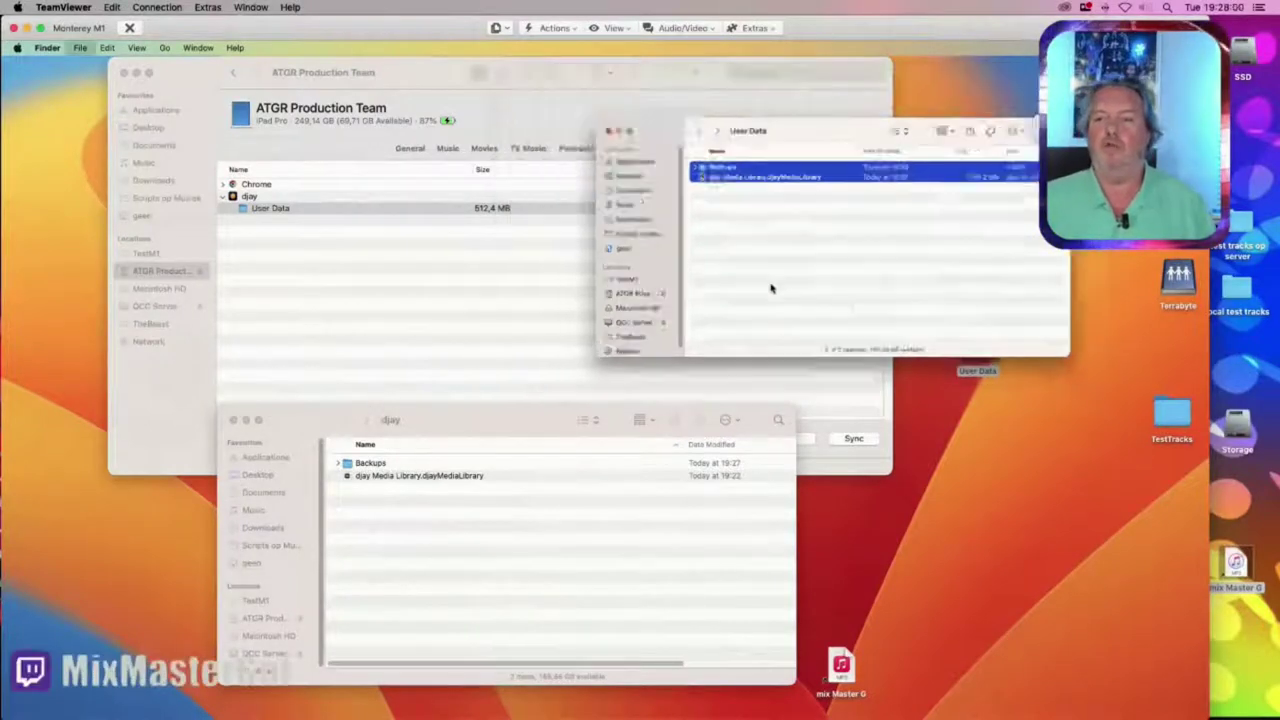
key(super+w)
click(981, 347)
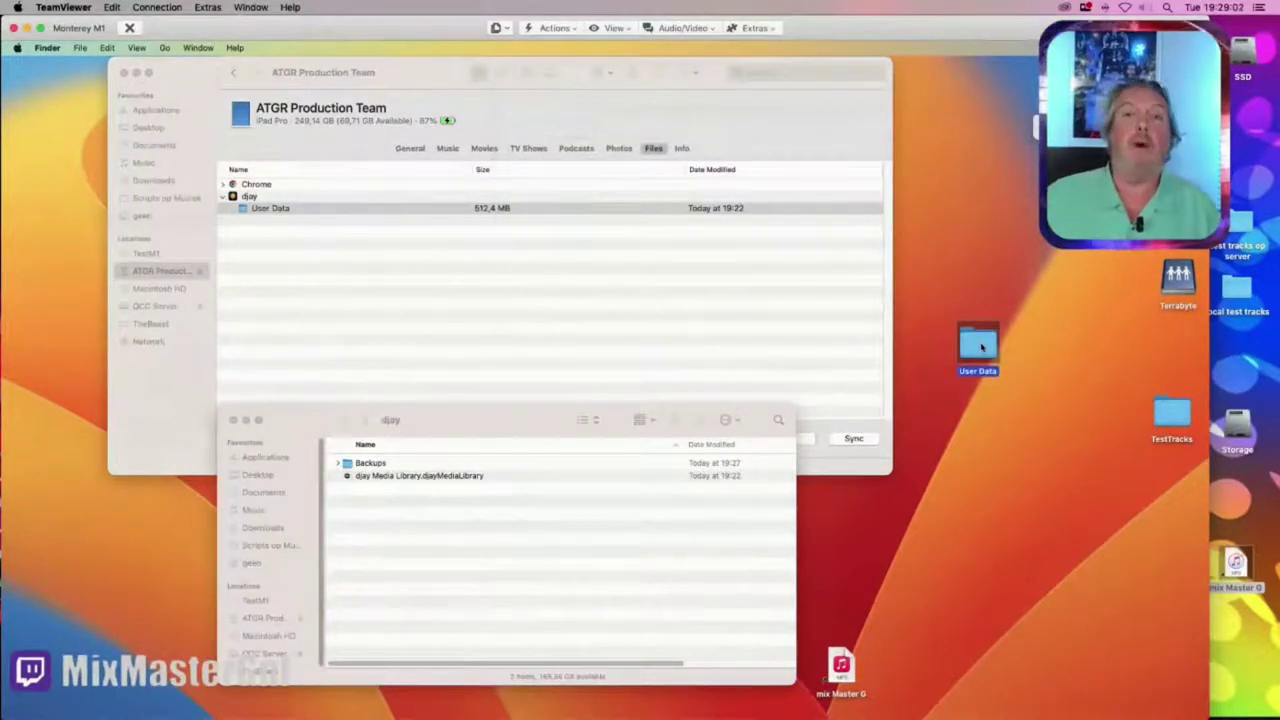
double_click(981, 347)
key(super+a)
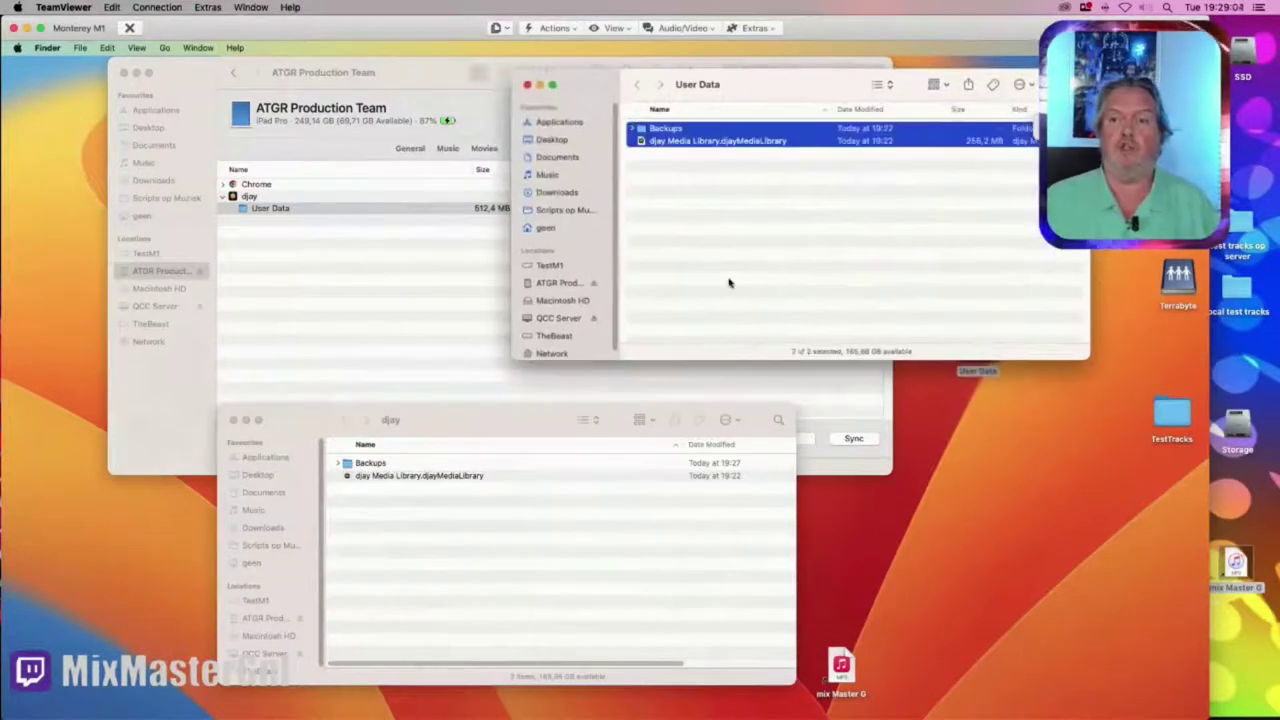
key(super+BackSpace)
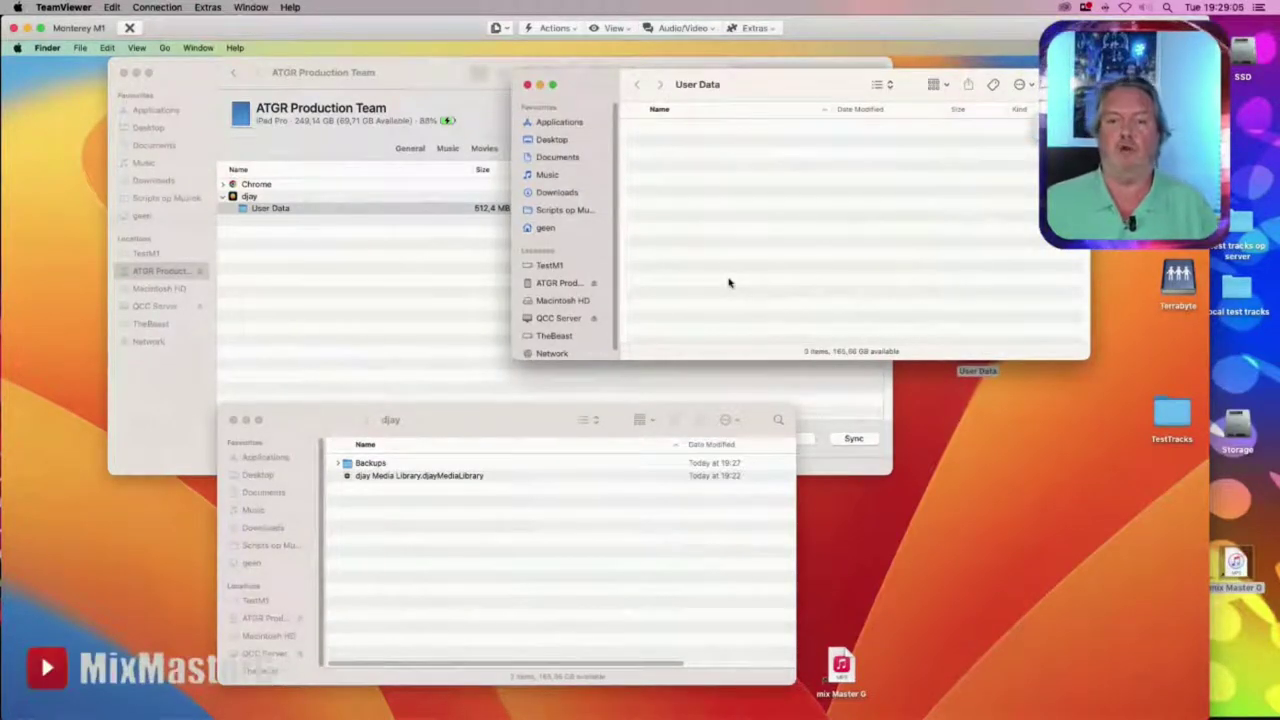
Copy djay Media Library.djayMediaLibrary from the Music folder's djay subfolder into the desktop's User Data folder and check the folder's contents
click(328, 505)
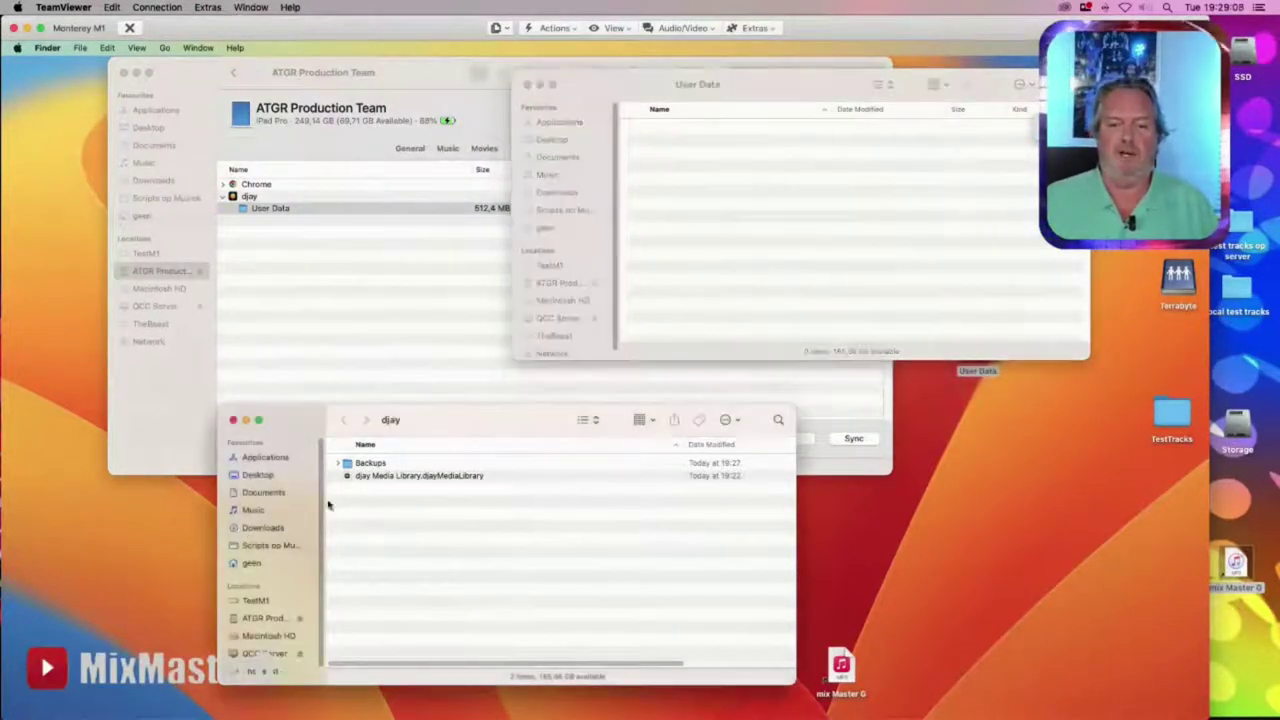
click(253, 510)
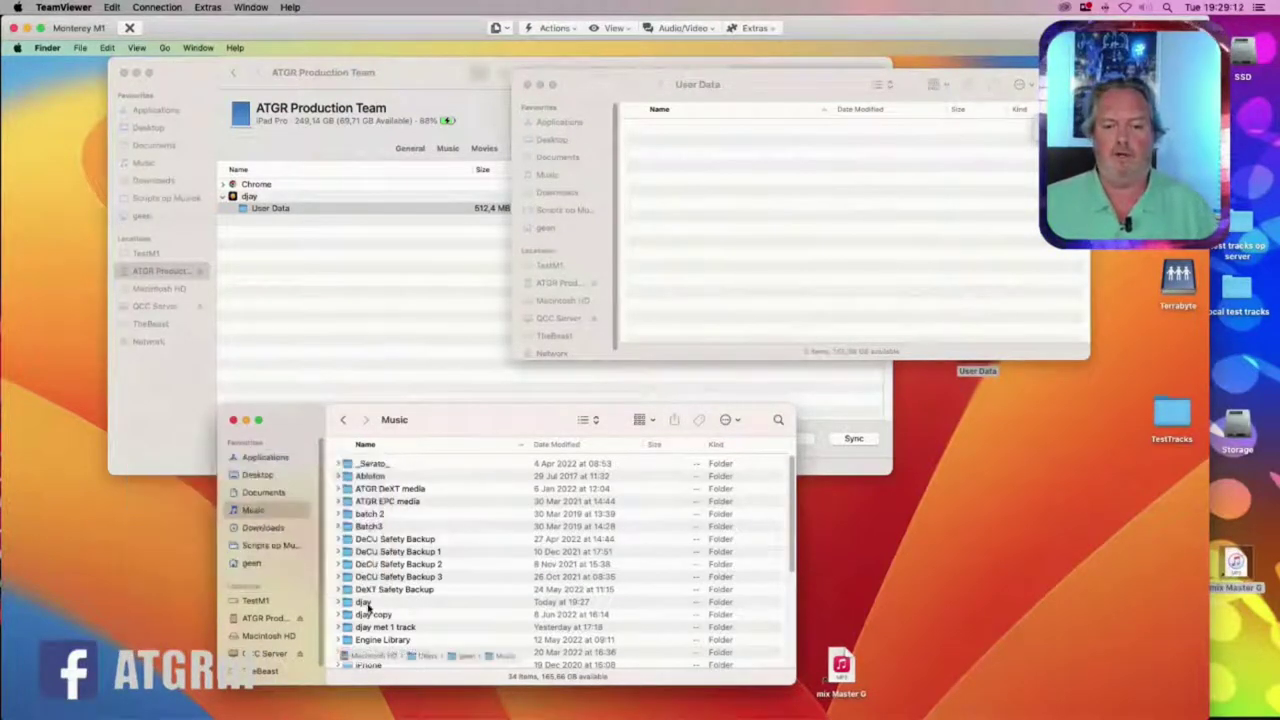
click(366, 603)
double_click(367, 603)
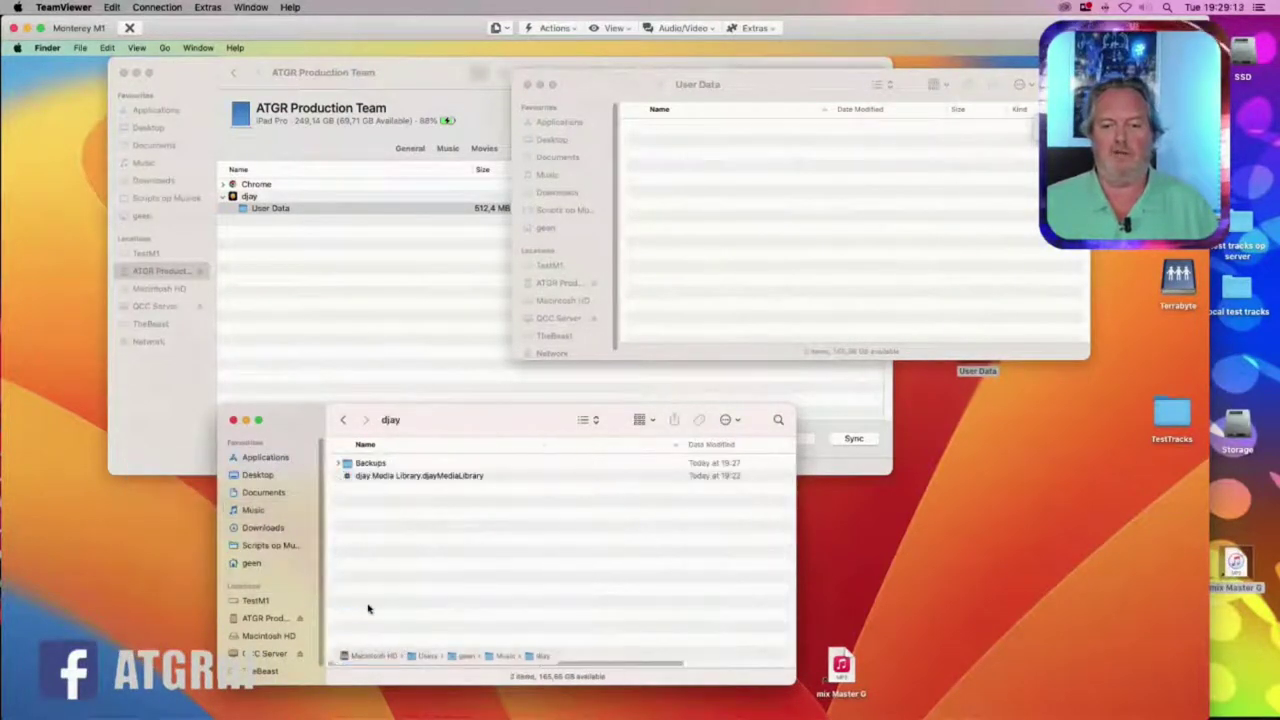
click(403, 477)
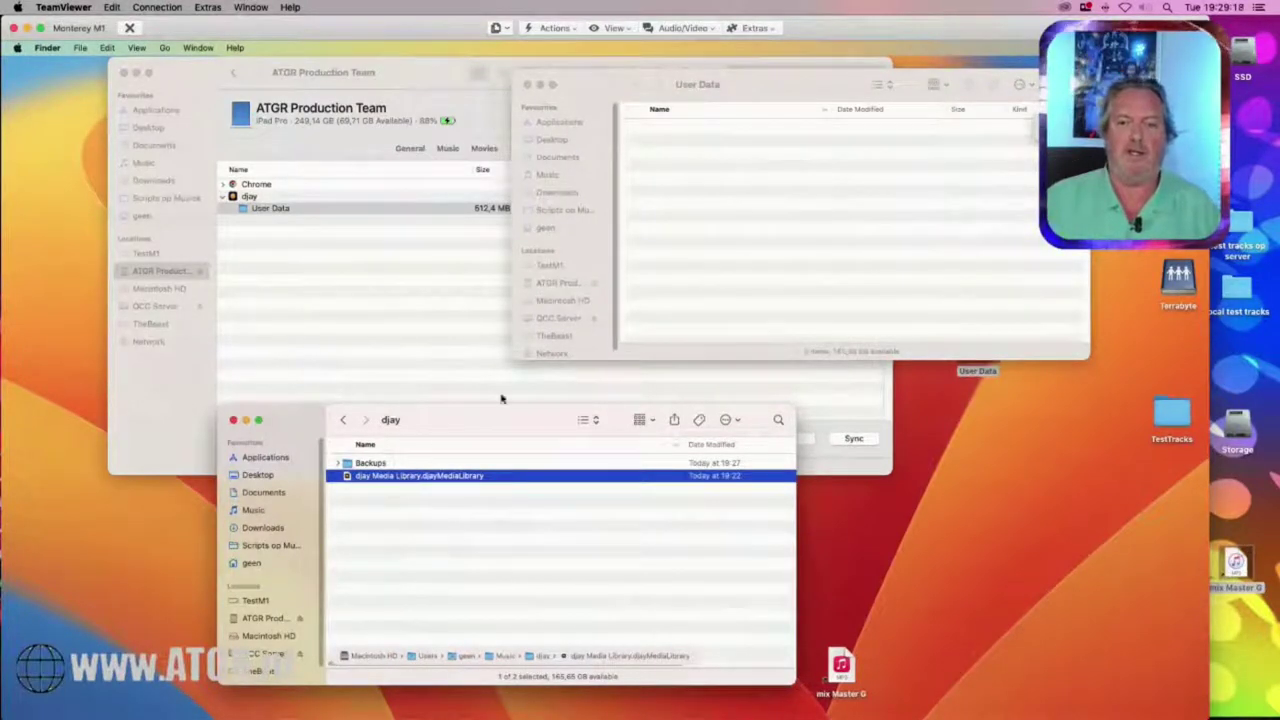
drag(501, 398, 712, 226)
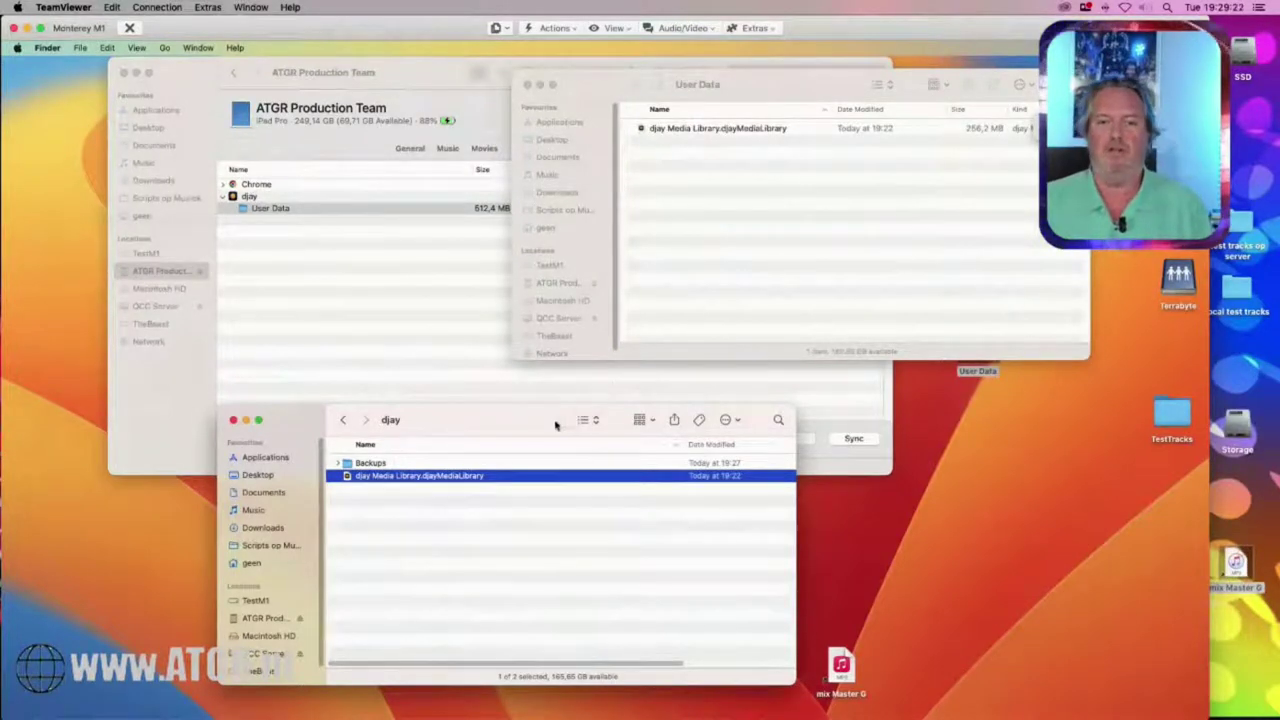
key(super+w)
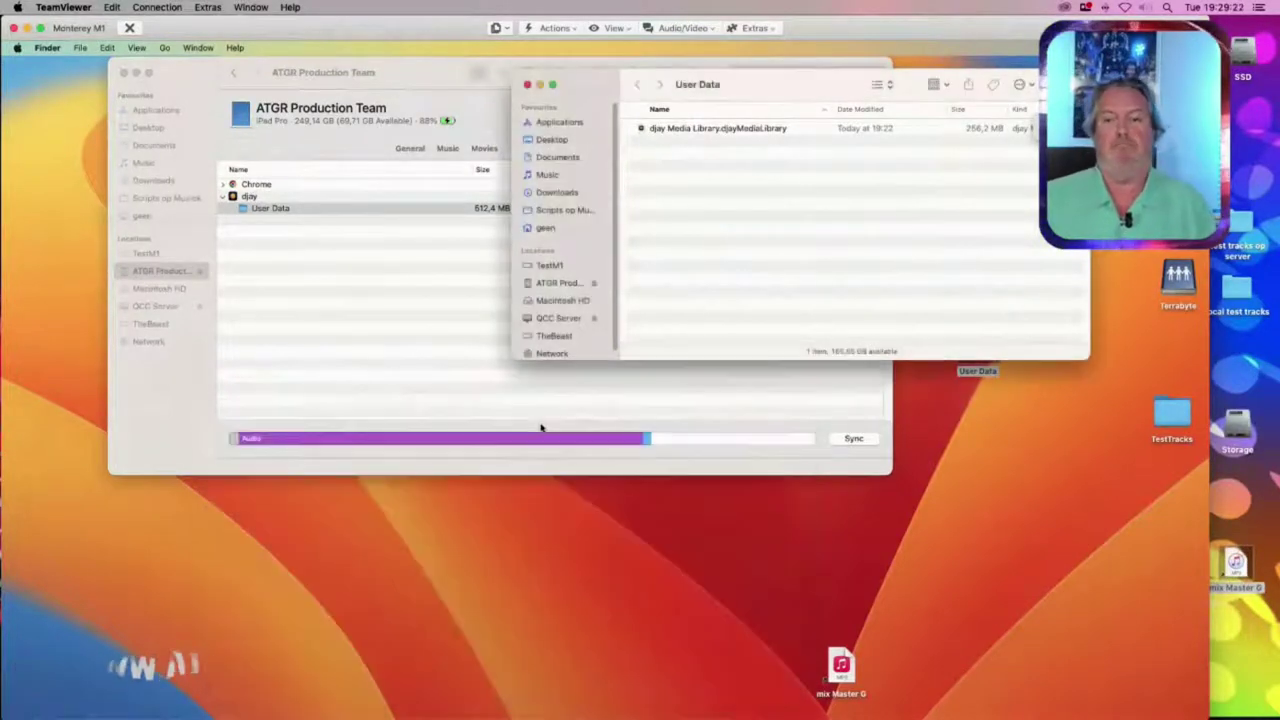
key(super+w)
double_click(978, 352)
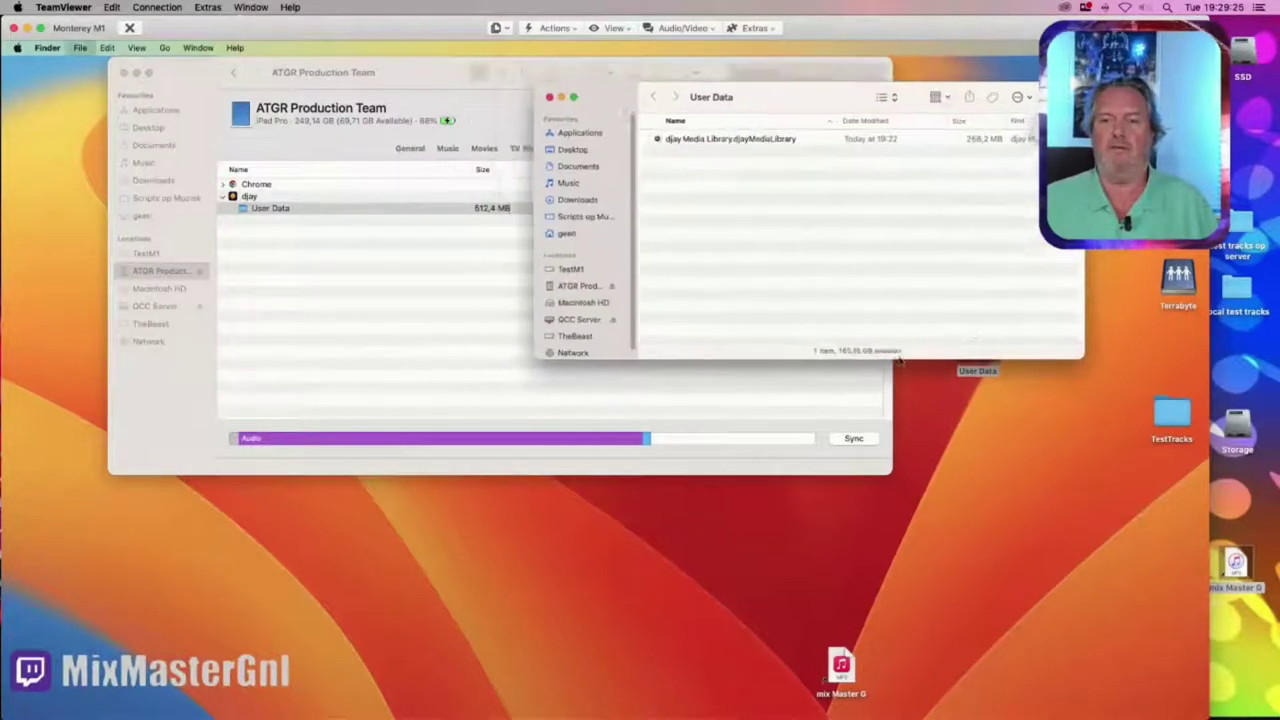
key(super+w)
Replace djay's User Data folder on the iPad with the User Data folder from the desktop
right_click(265, 212)
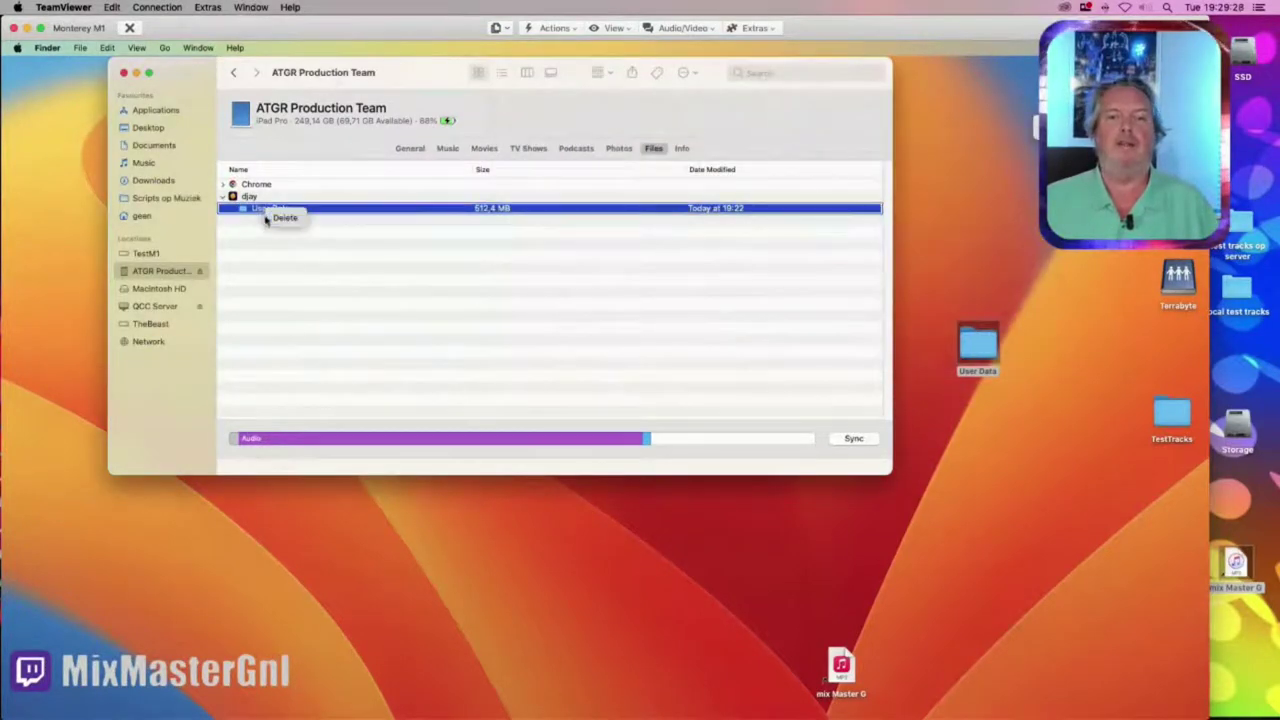
click(281, 218)
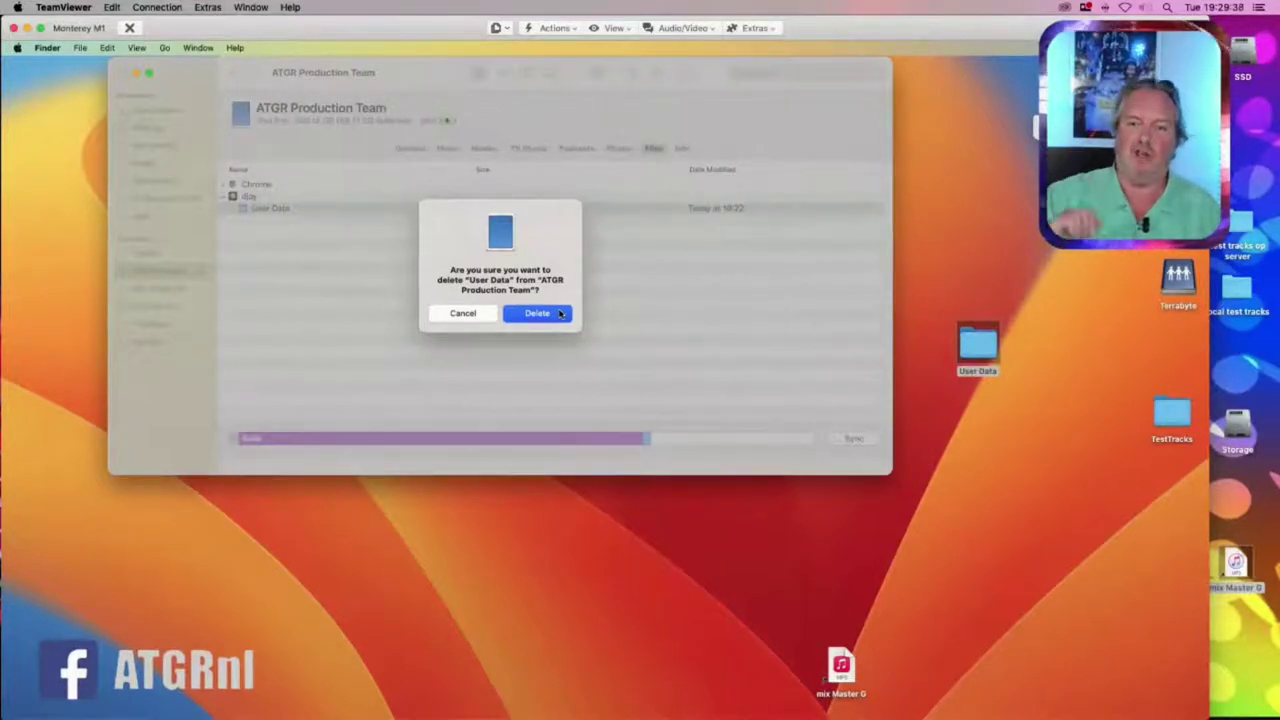
click(560, 313)
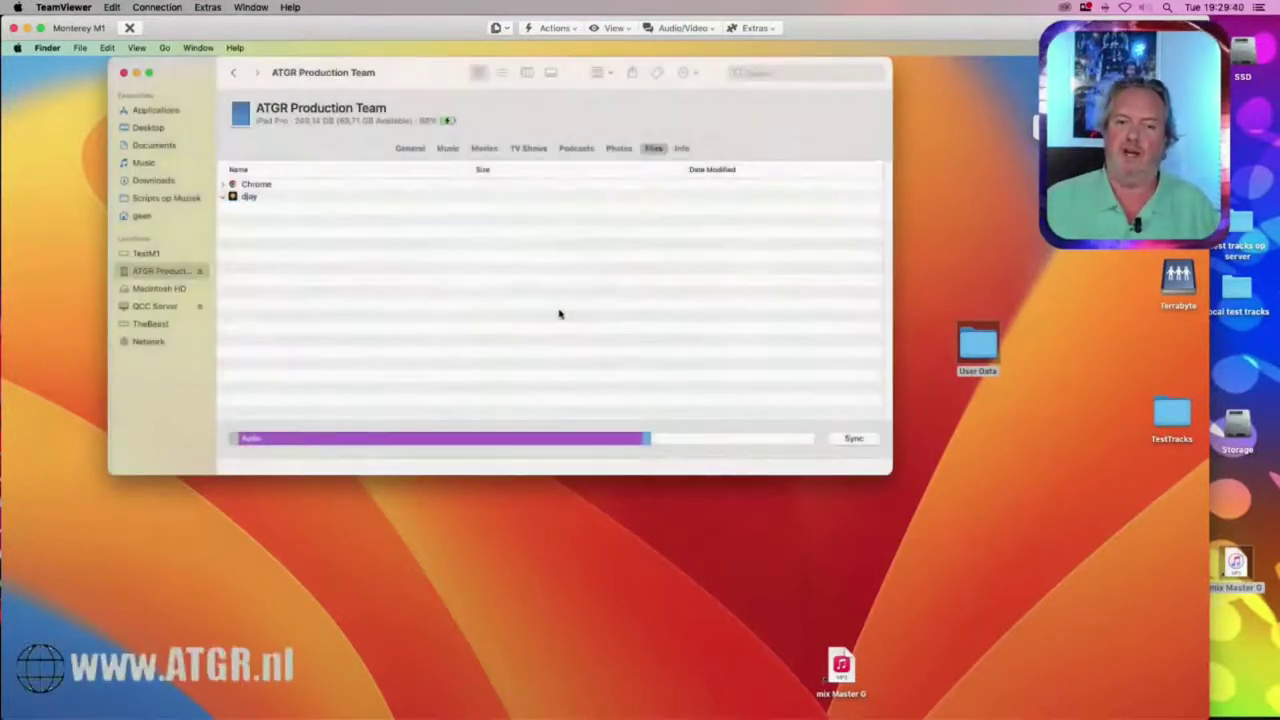
drag(978, 345, 252, 205)
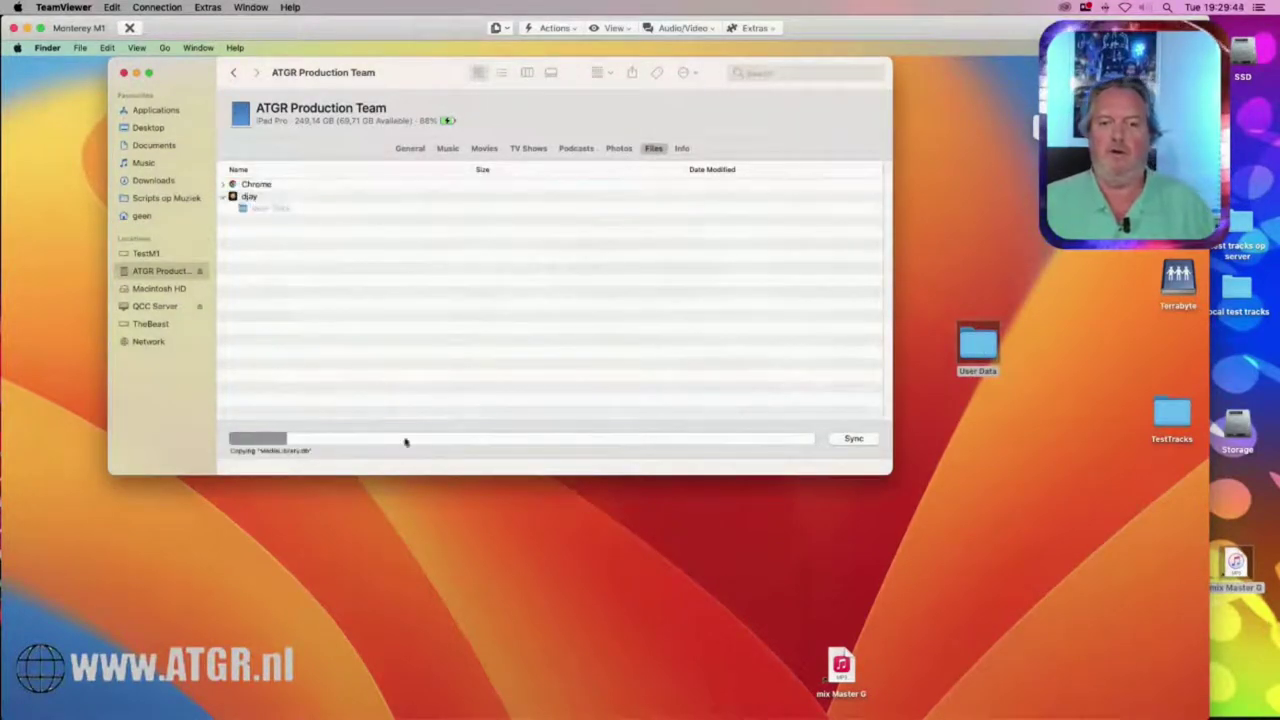
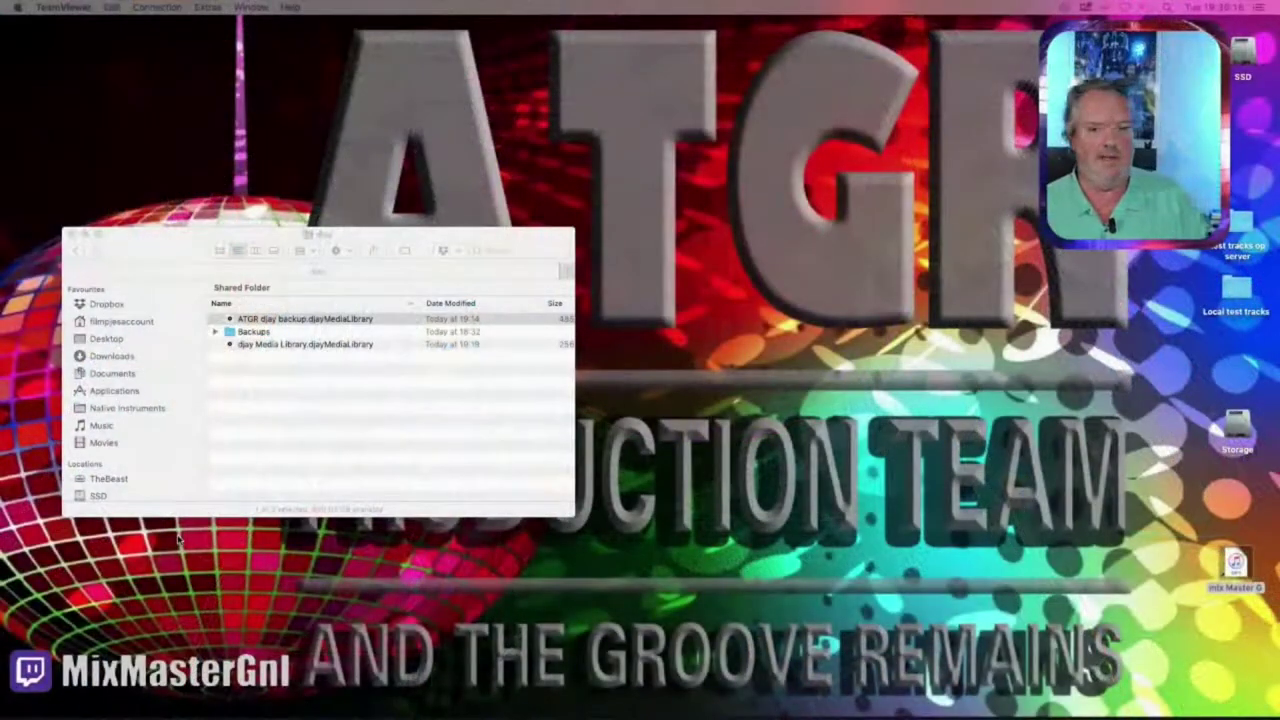
Rename djay Media Library in the host Mac's djay folder to 1djay Media Library.djayMediaLibrary
drag(190, 236, 271, 160)
click(380, 270)
key(Return)
key(Left)
text(1)
key(Return)
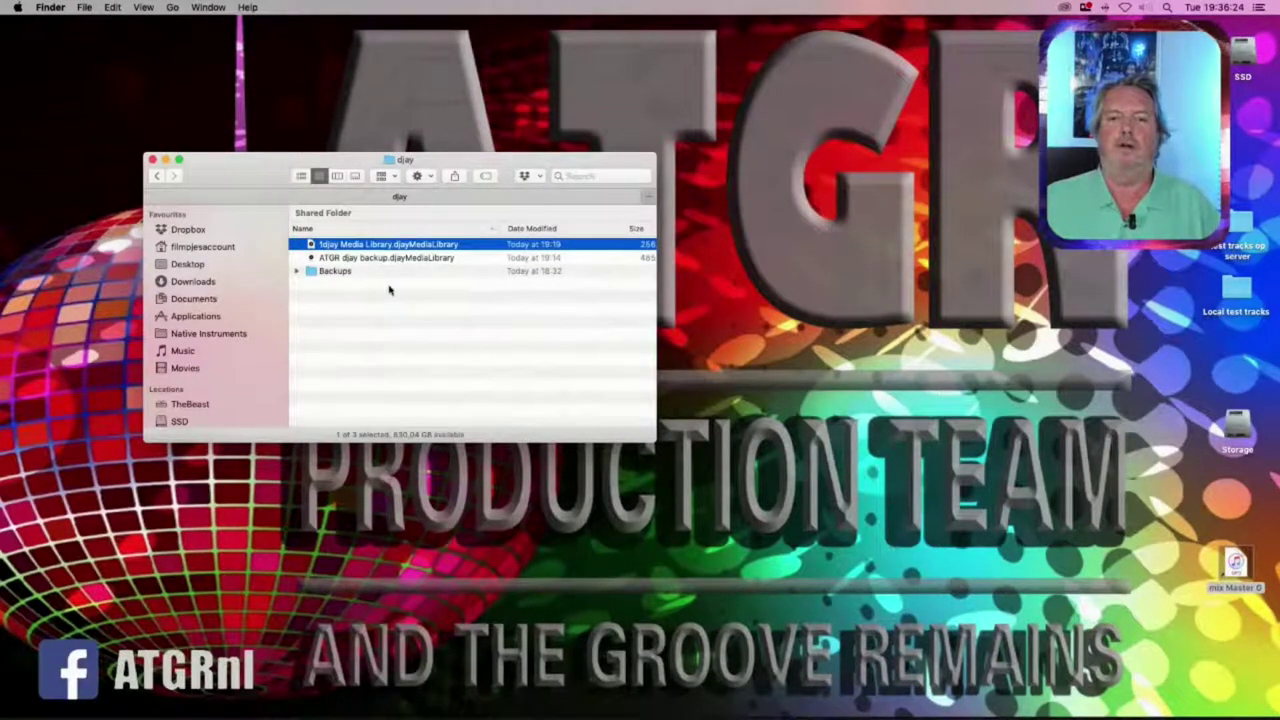
key(Return)
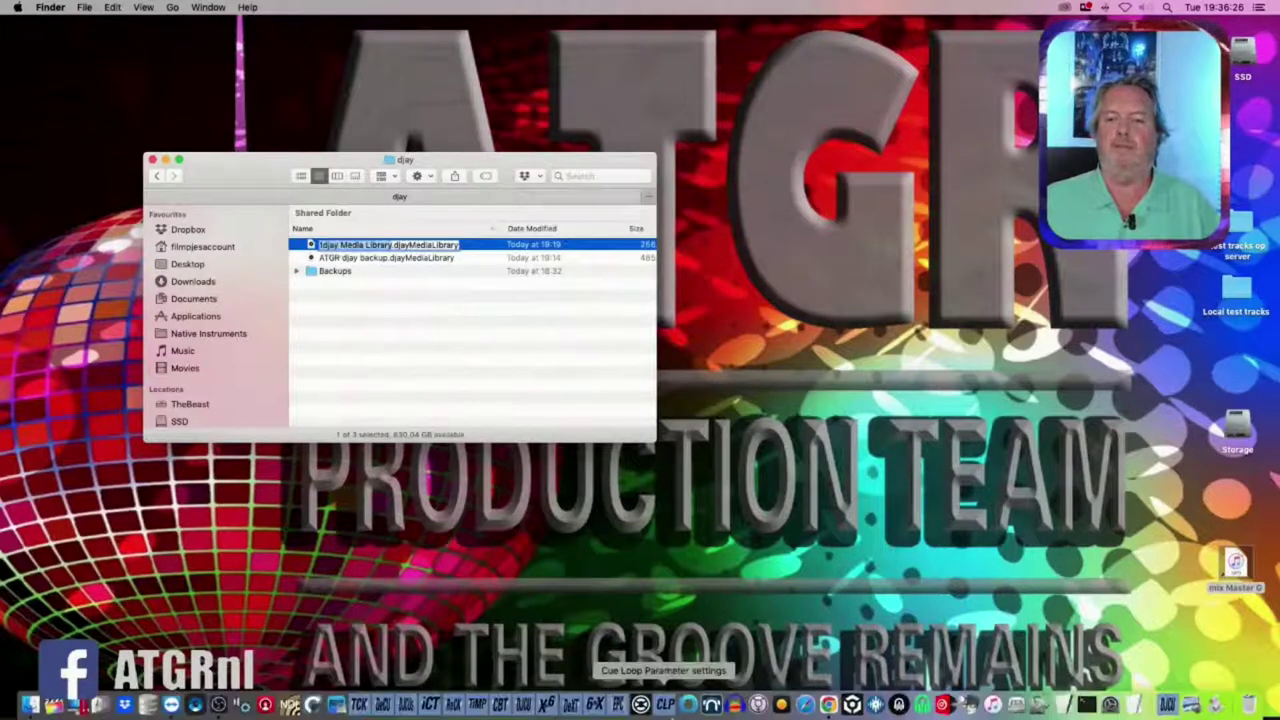
Launch djay Pro AI on the host Mac to start with a fresh library and quit it again
click(758, 705)
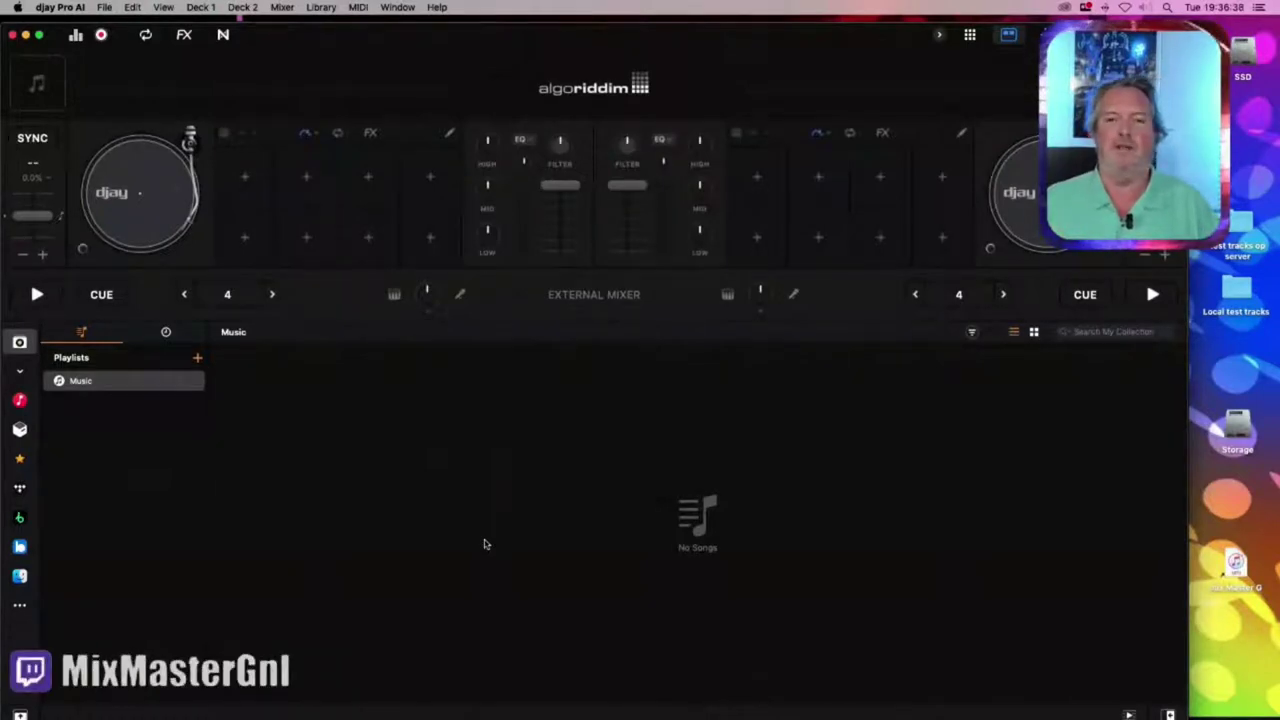
key(super+q)
Open rekordbox and delete all its playlists and playlist folders, from XML to Rekordbox 6 through All Tracks with converted Cues/Loops
mouse_move(641, 712)
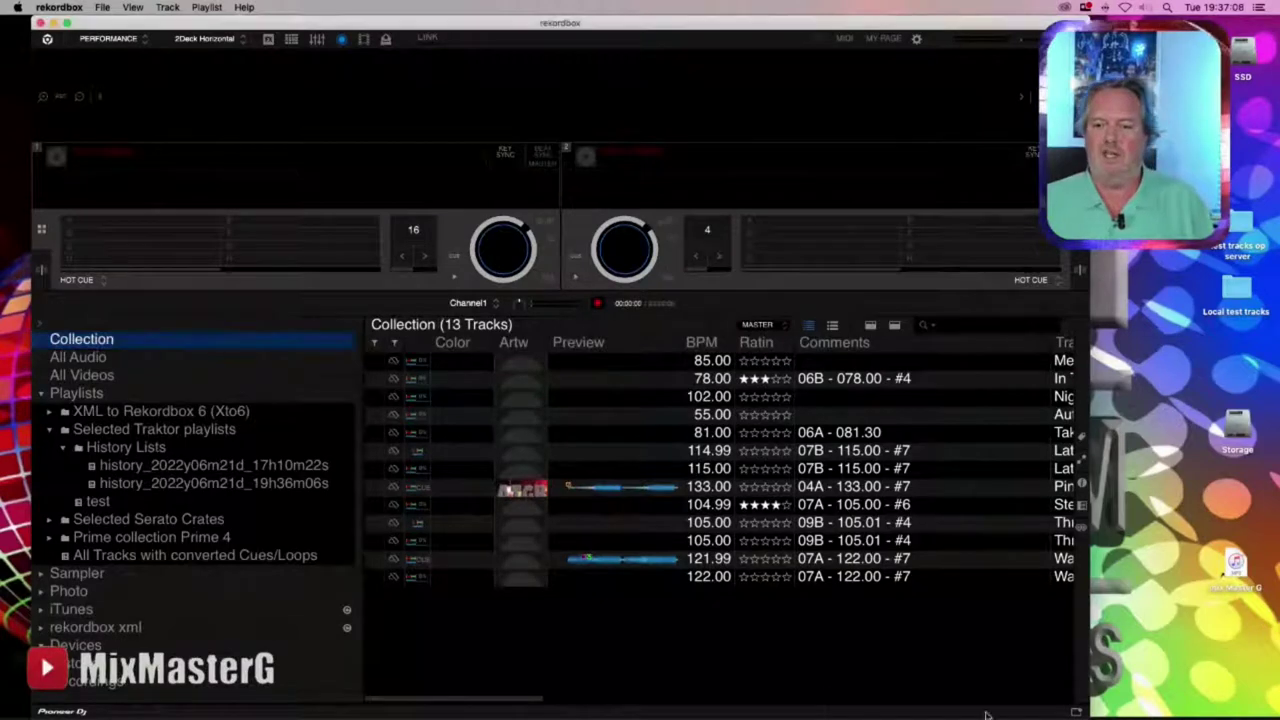
key(super+a)
click(150, 411)
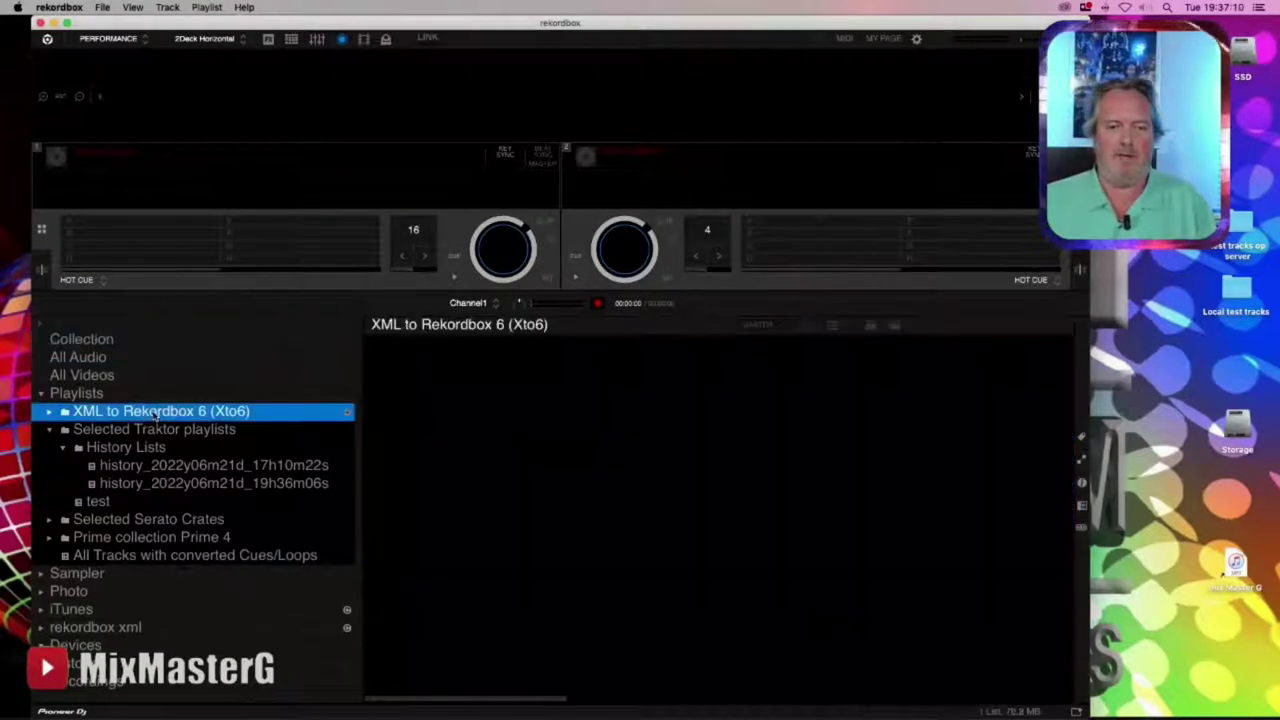
key(Delete)
key(Delete)
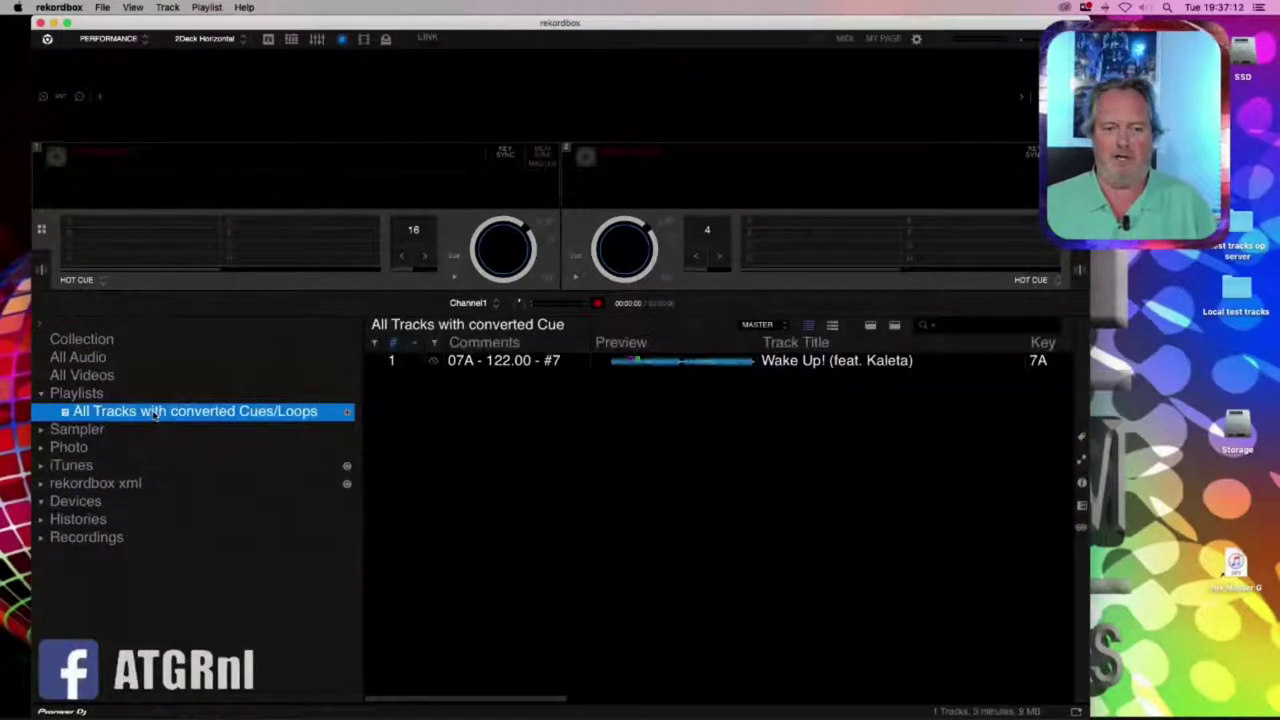
key(Delete)
Remove all tracks from the rekordbox Collection and check the All Audio and All Videos lists
click(158, 341)
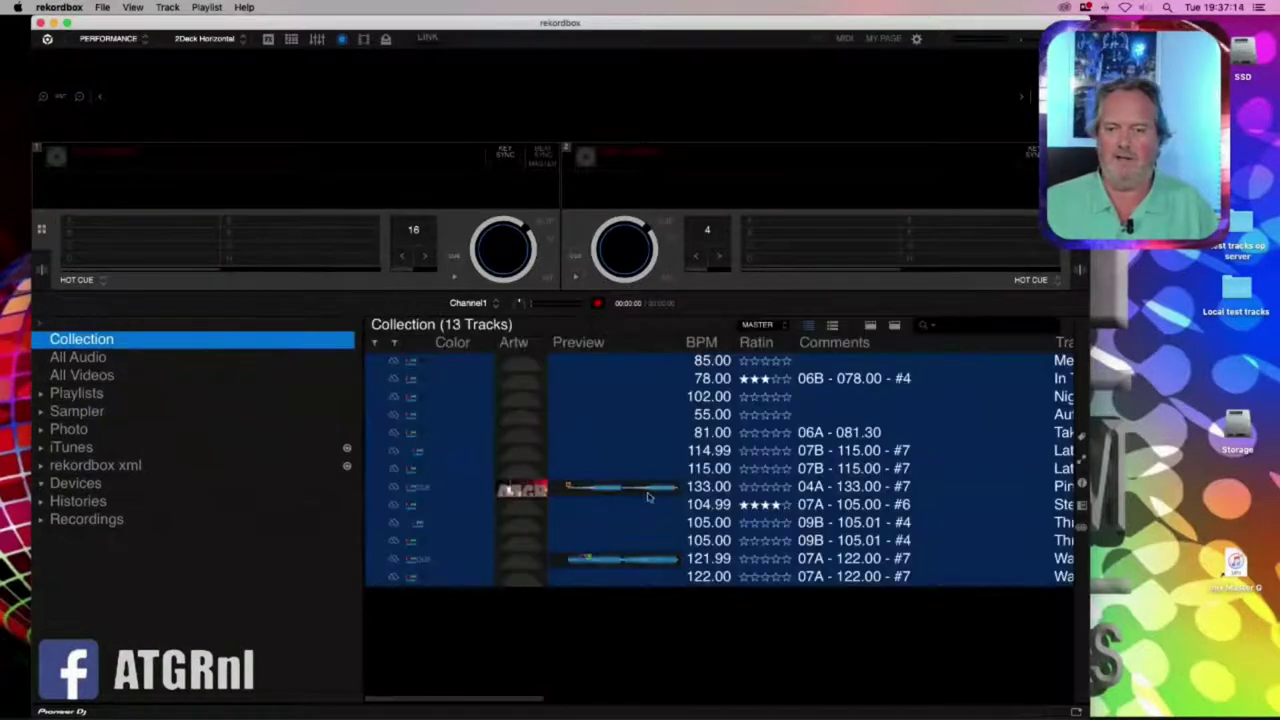
key(super+a)
key(Delete)
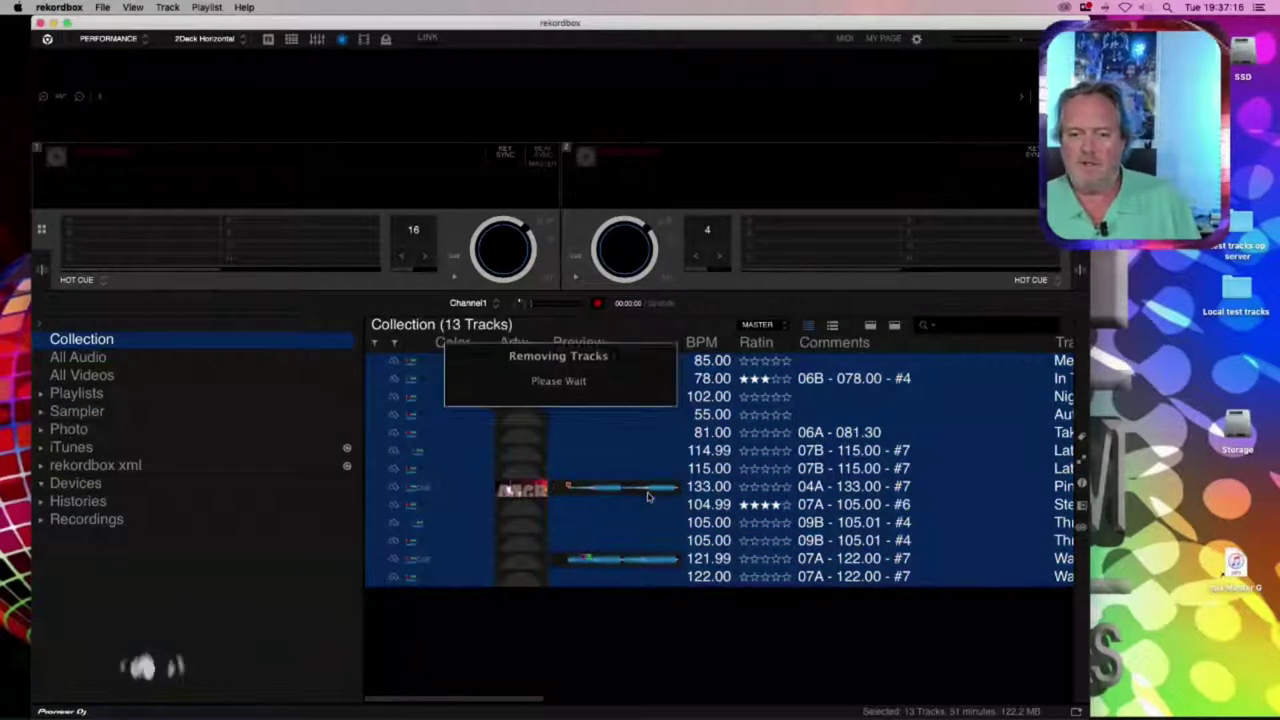
click(92, 358)
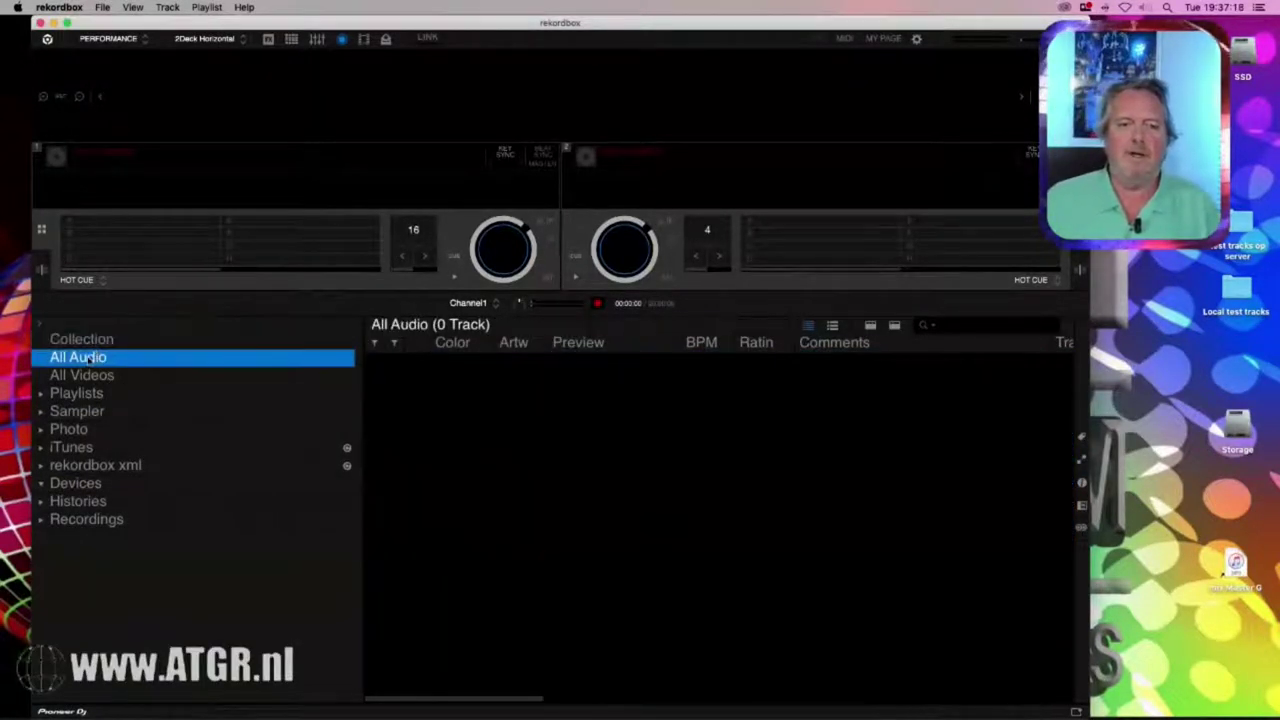
click(86, 375)
Create a new playlist under Playlists and switch rekordbox from Performance to Export mode
click(60, 395)
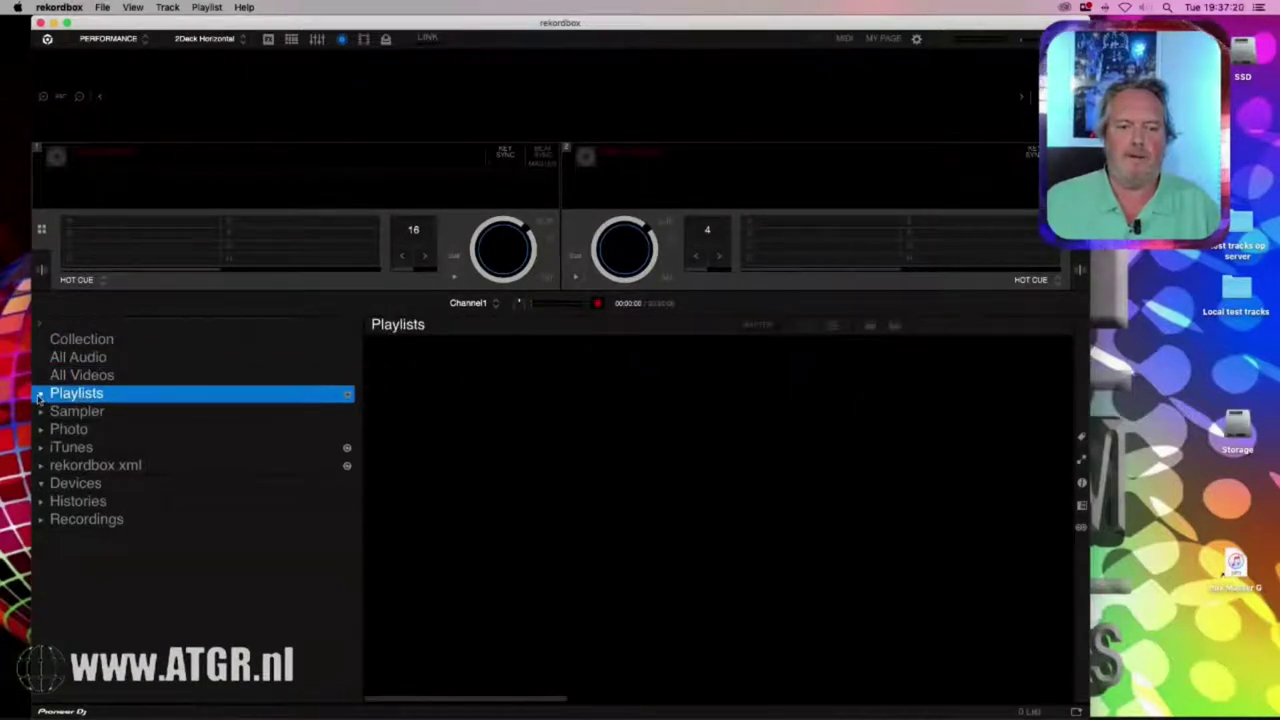
right_click(62, 397)
click(122, 330)
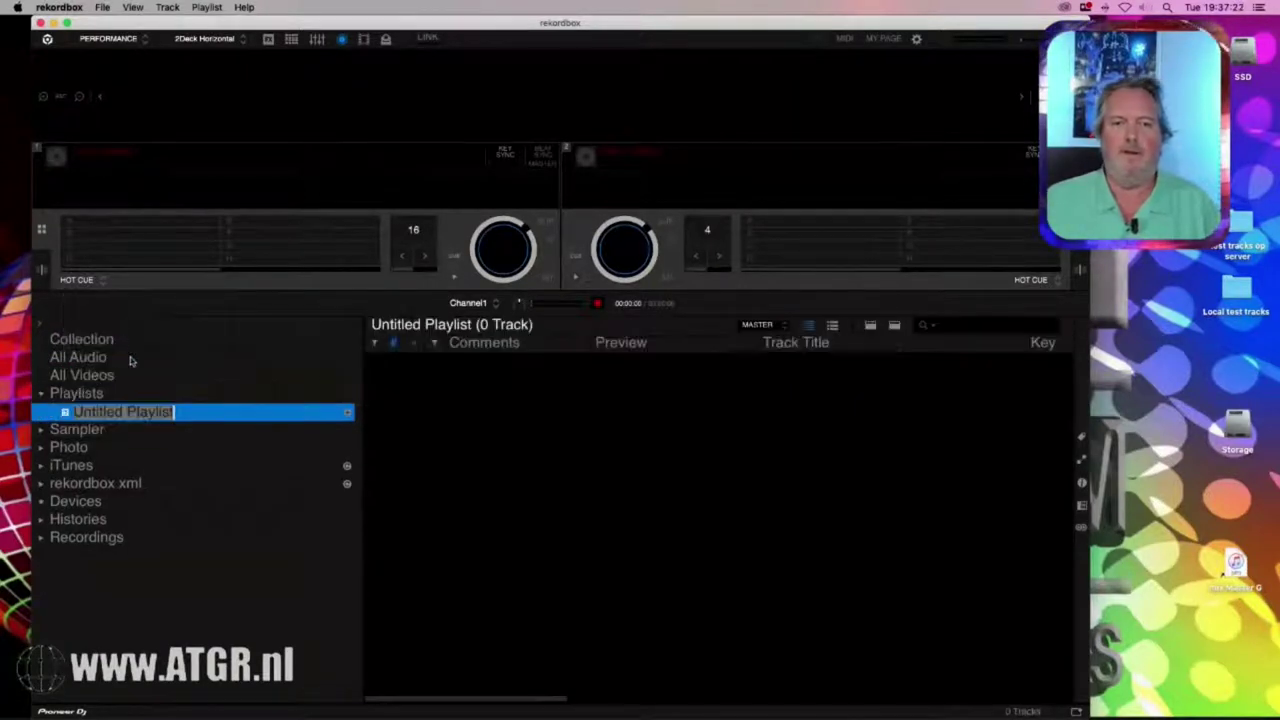
click(132, 41)
click(136, 57)
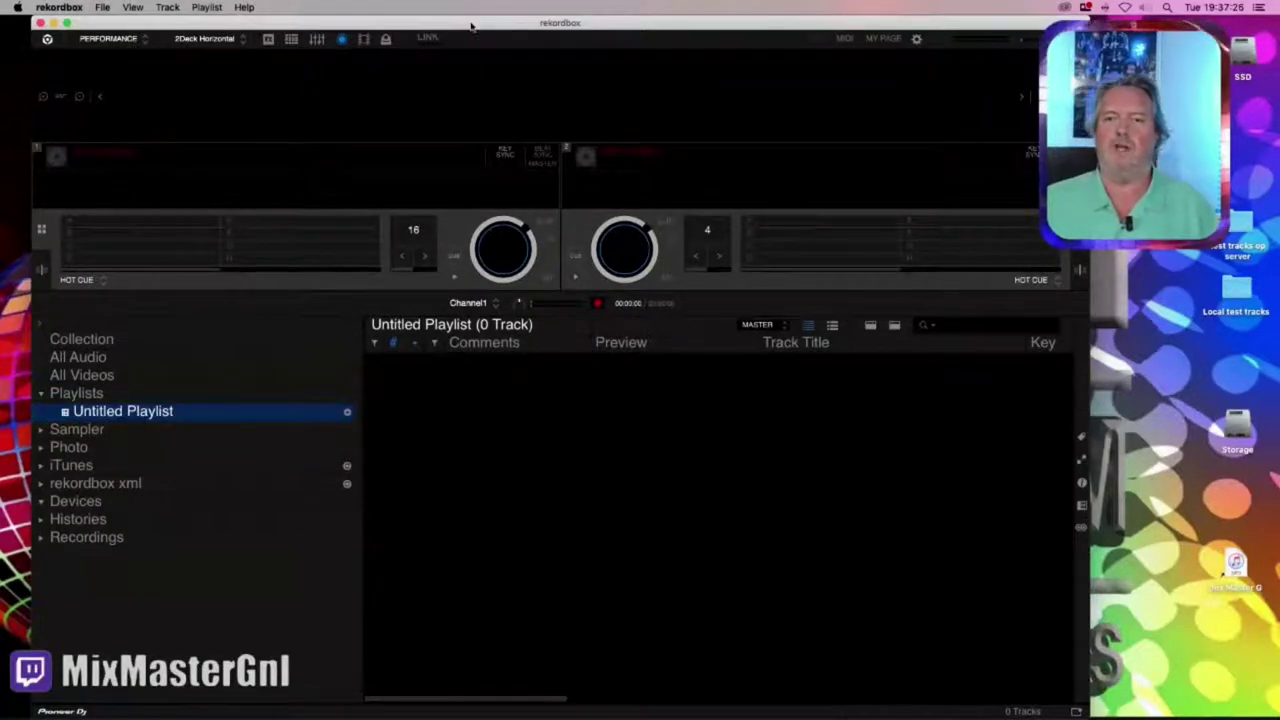
drag(470, 22, 497, 20)
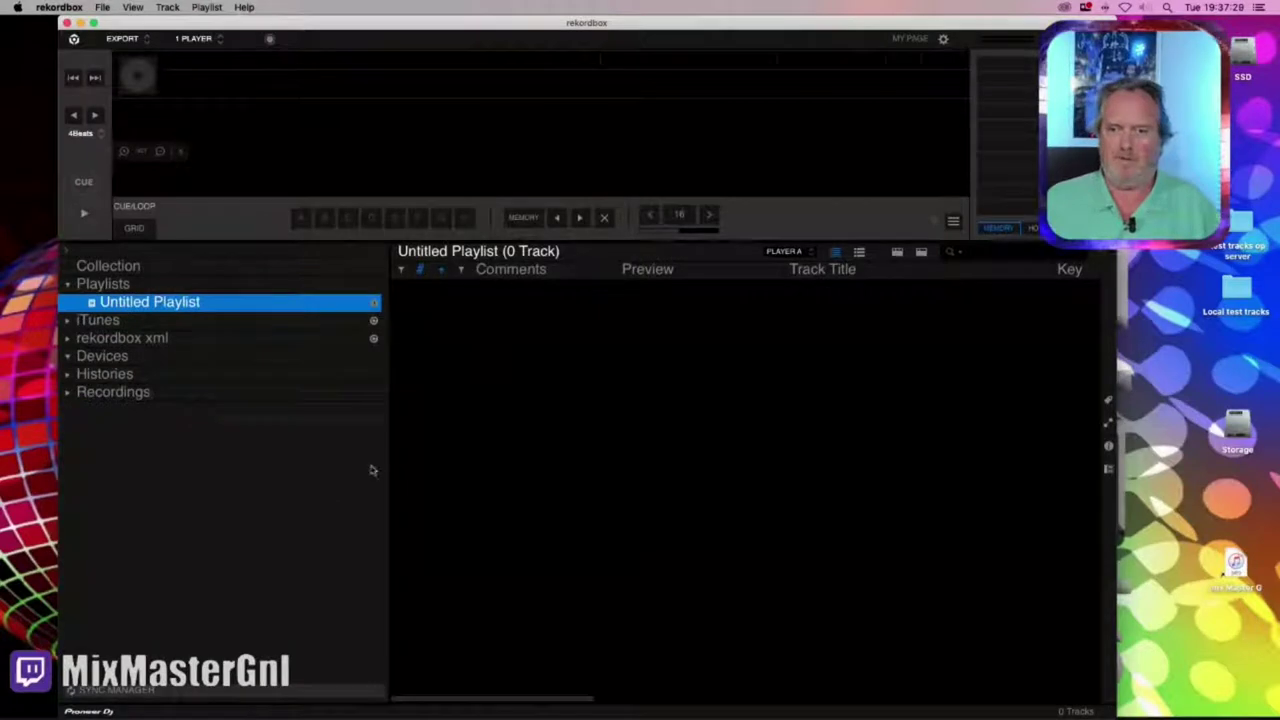
Rename the untitled playlist as Playlist 1
double_click(190, 303)
key(Return)
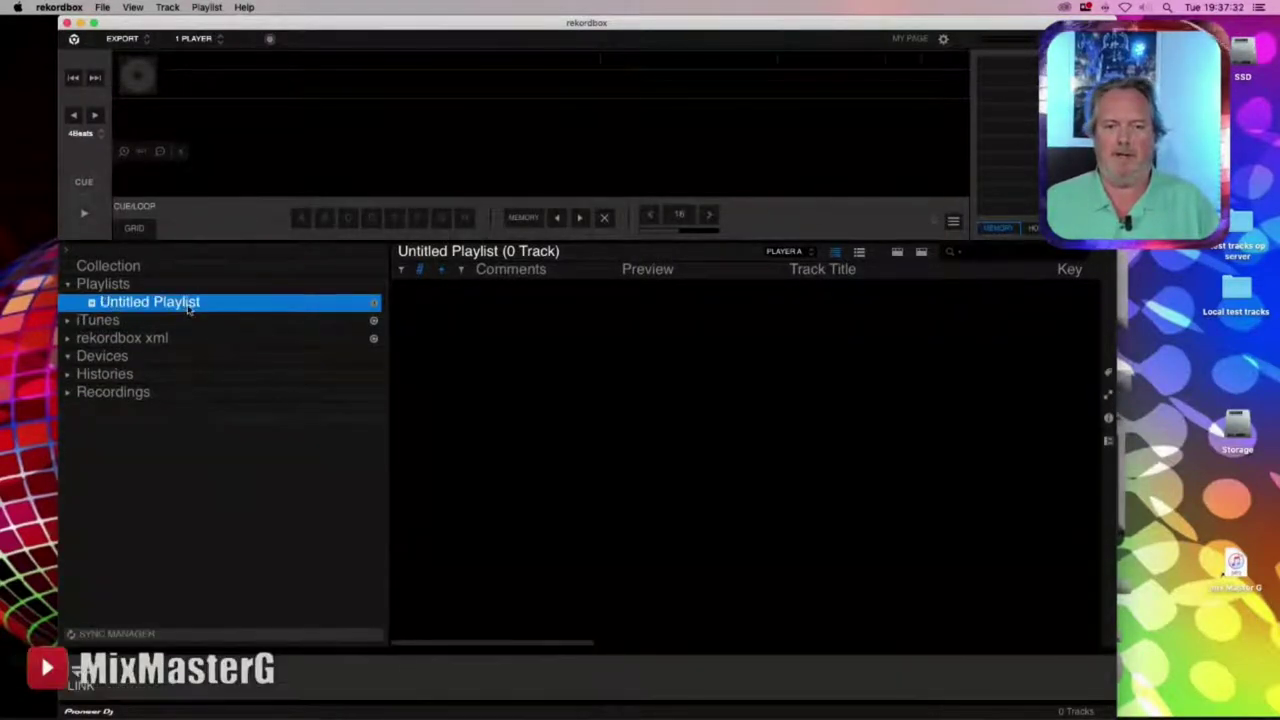
double_click(188, 306)
text(Playlist 1)
key(Return)
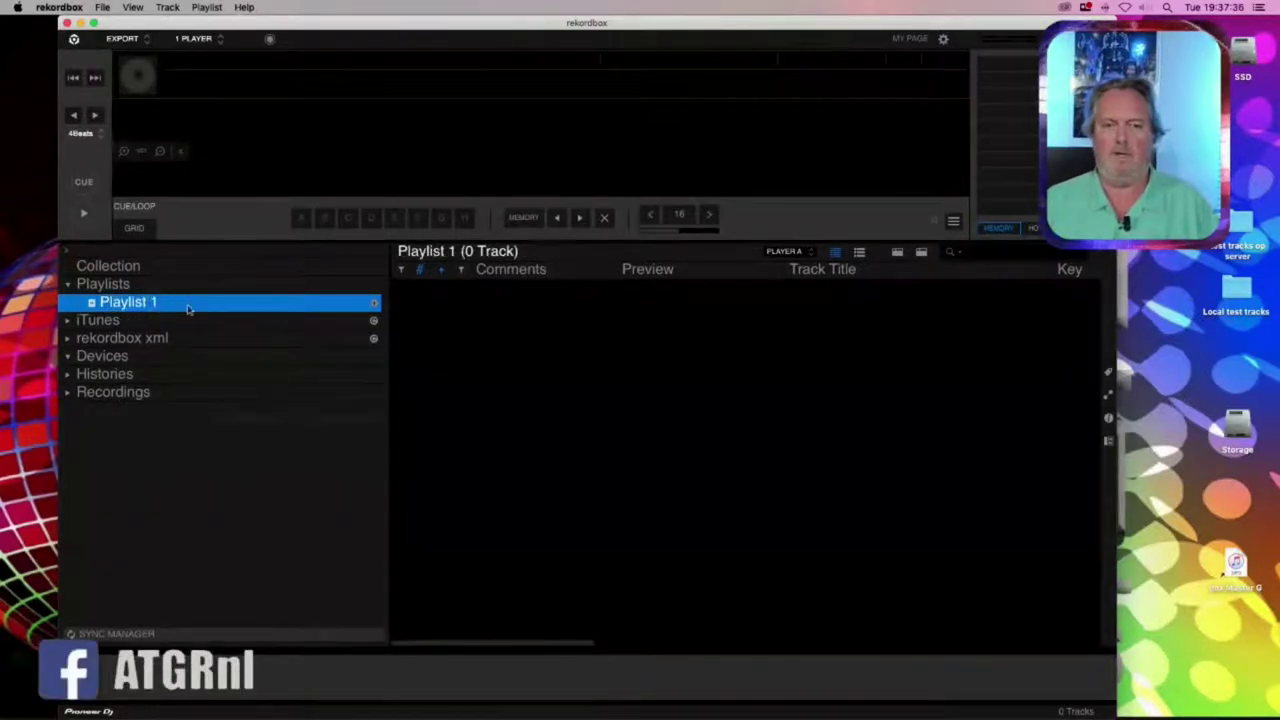
Add a second playlist under Playlists and name it Playlist 2
click(372, 303)
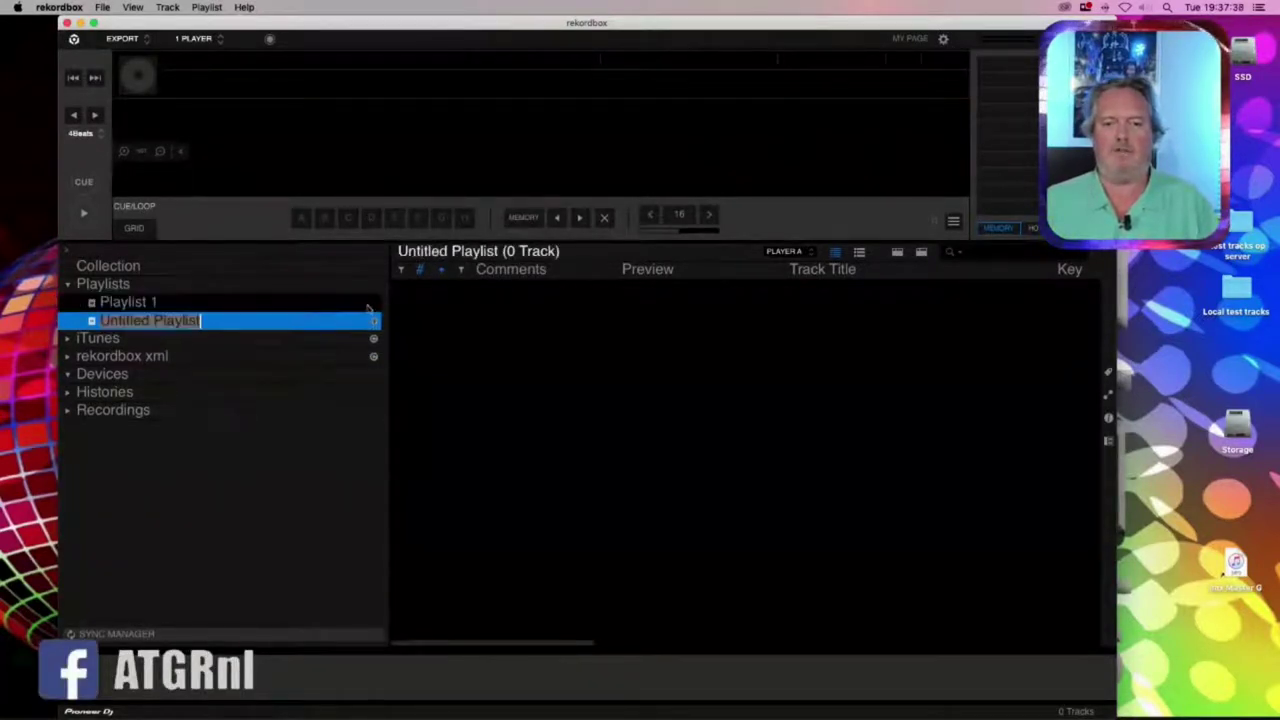
text(Pl)
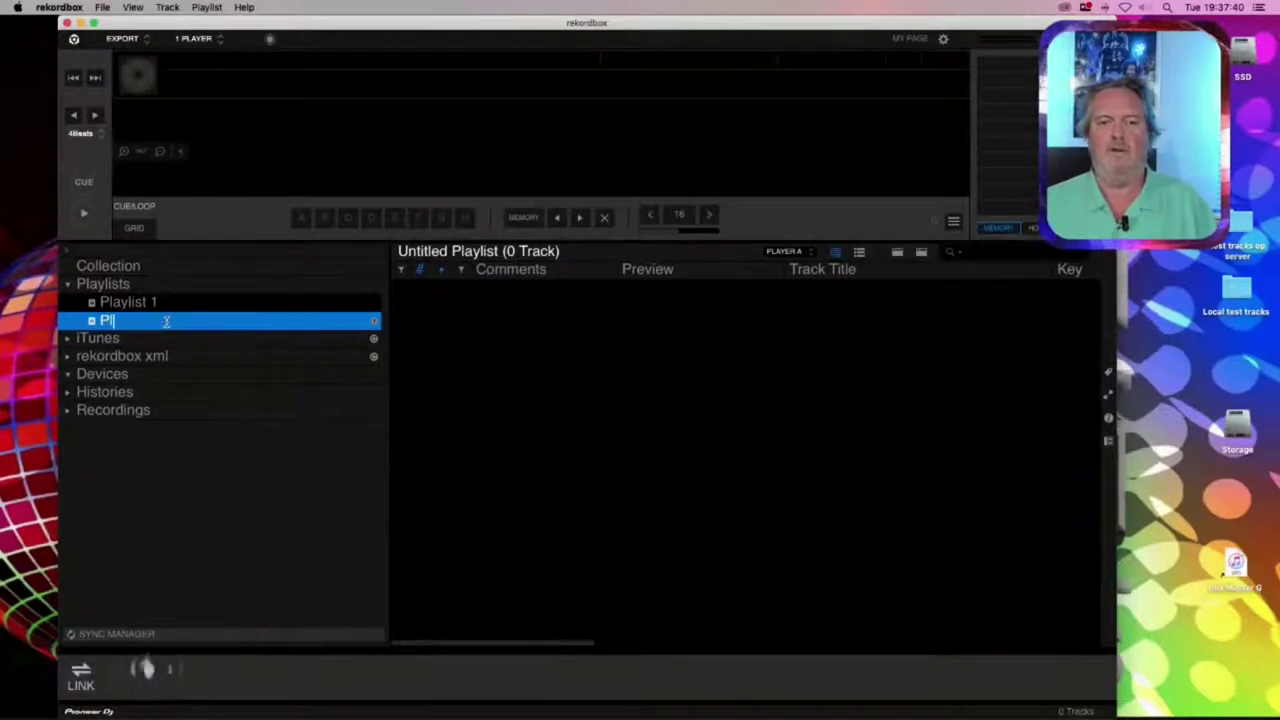
text(aylist 2)
key(Return)
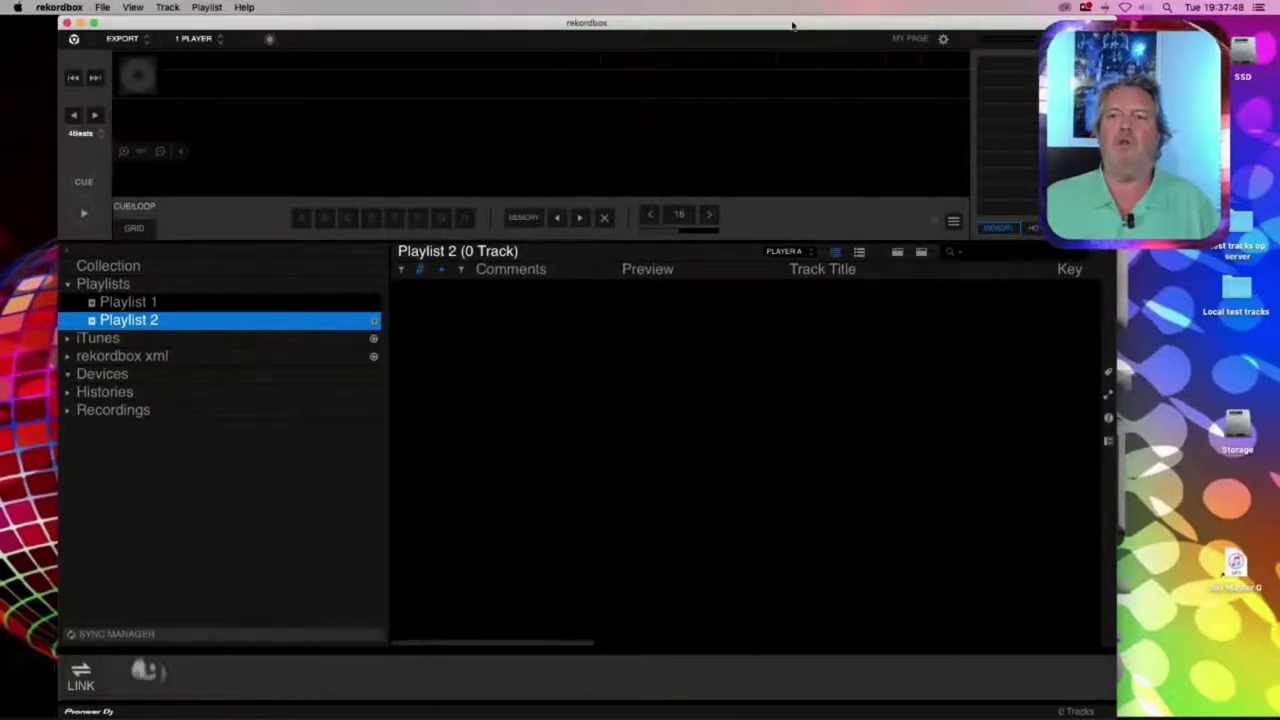
drag(791, 23, 782, 24)
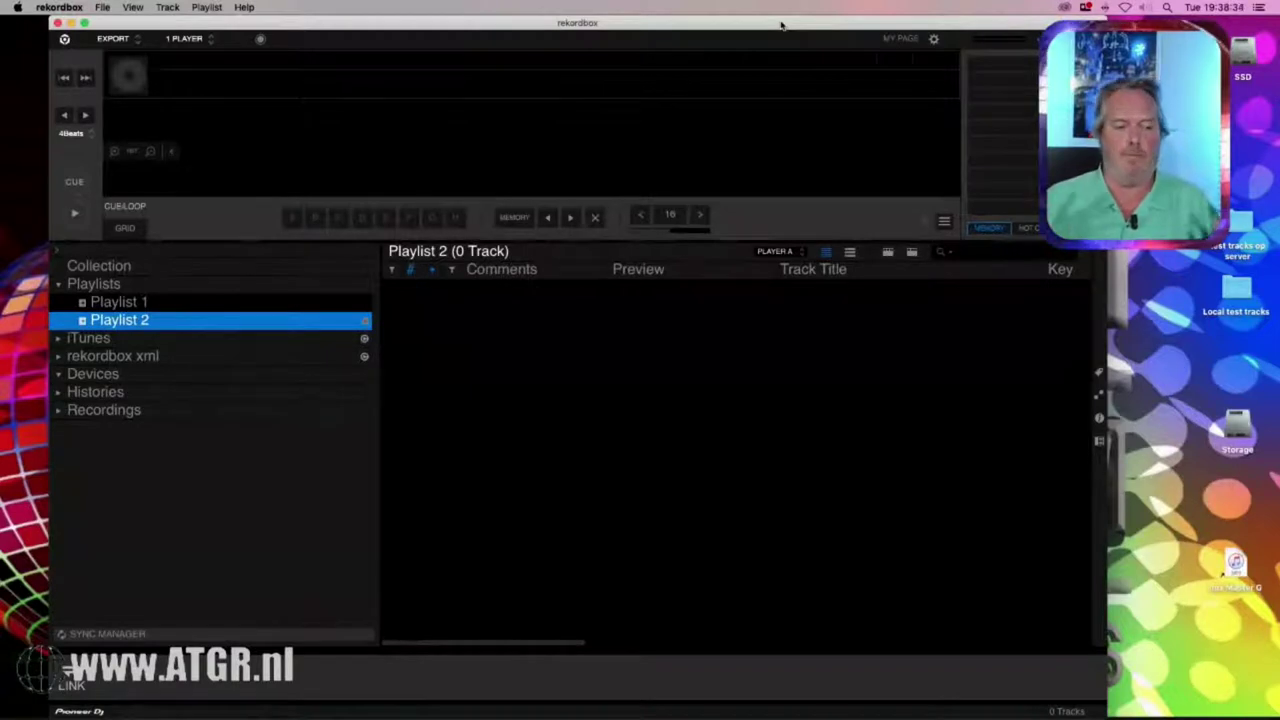
Add the first three tracks, Hold My Hand through Supermodel, from the desktop folder Local test tracks to Playlist 2
double_click(1236, 288)
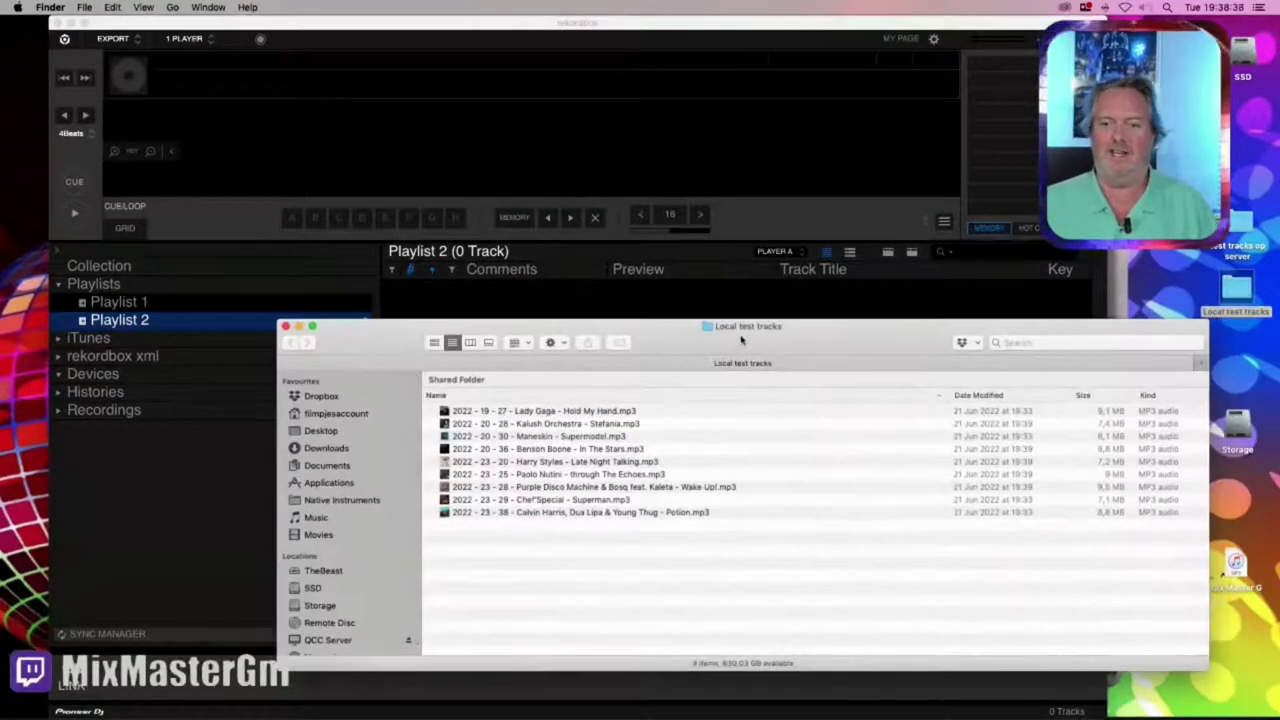
drag(748, 326, 1167, 299)
click(968, 383)
shift+click(962, 409)
drag(962, 409, 564, 406)
key(super+w)
Analyze the three tracks in Playlist 2 for BPM / Grid, Phrase and Vocal with BPM range 70-180, leaving out KEY
click(800, 371)
right_click(795, 313)
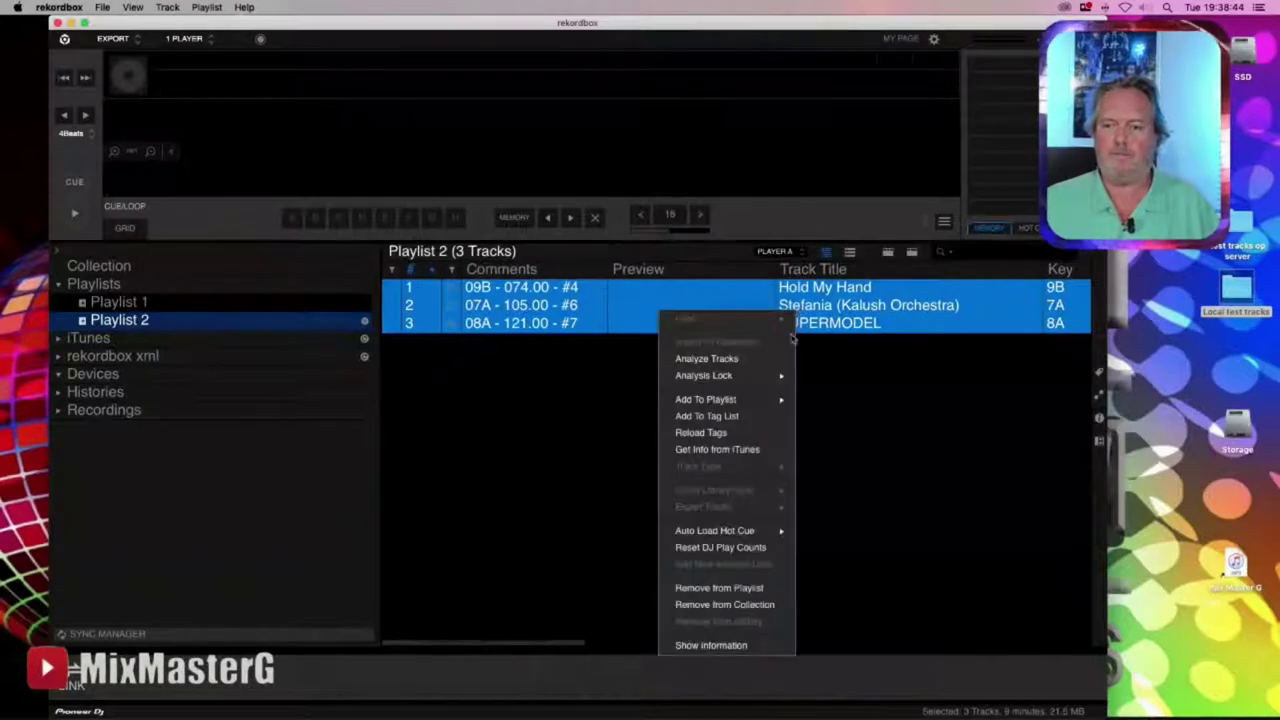
click(738, 360)
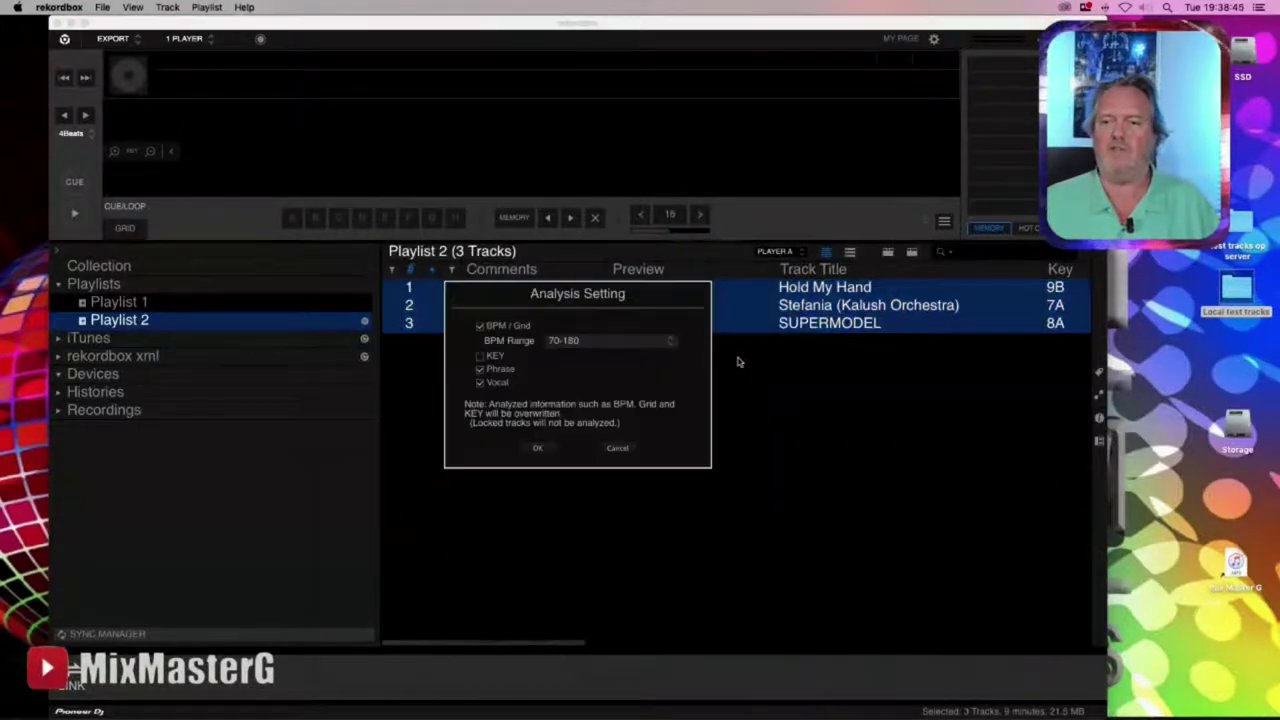
click(537, 448)
click(557, 481)
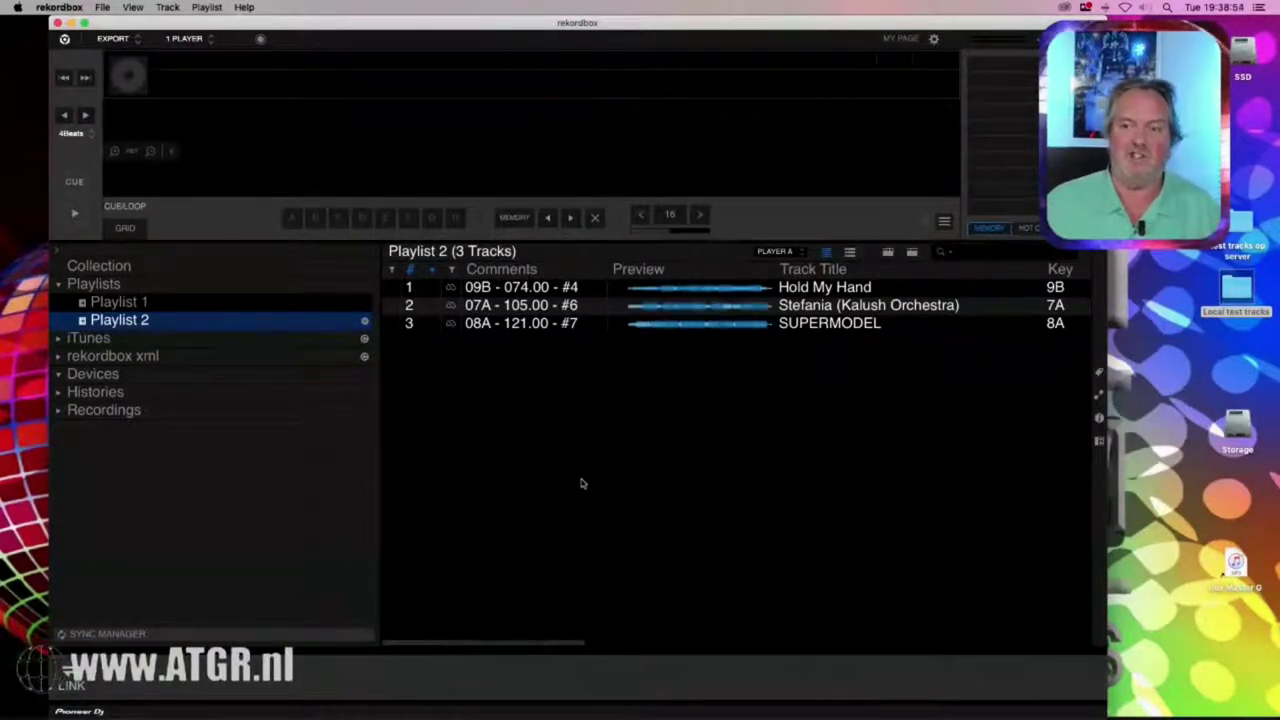
Load Hold My Hand into the player and set hot cue A at about 00:51.3
double_click(797, 287)
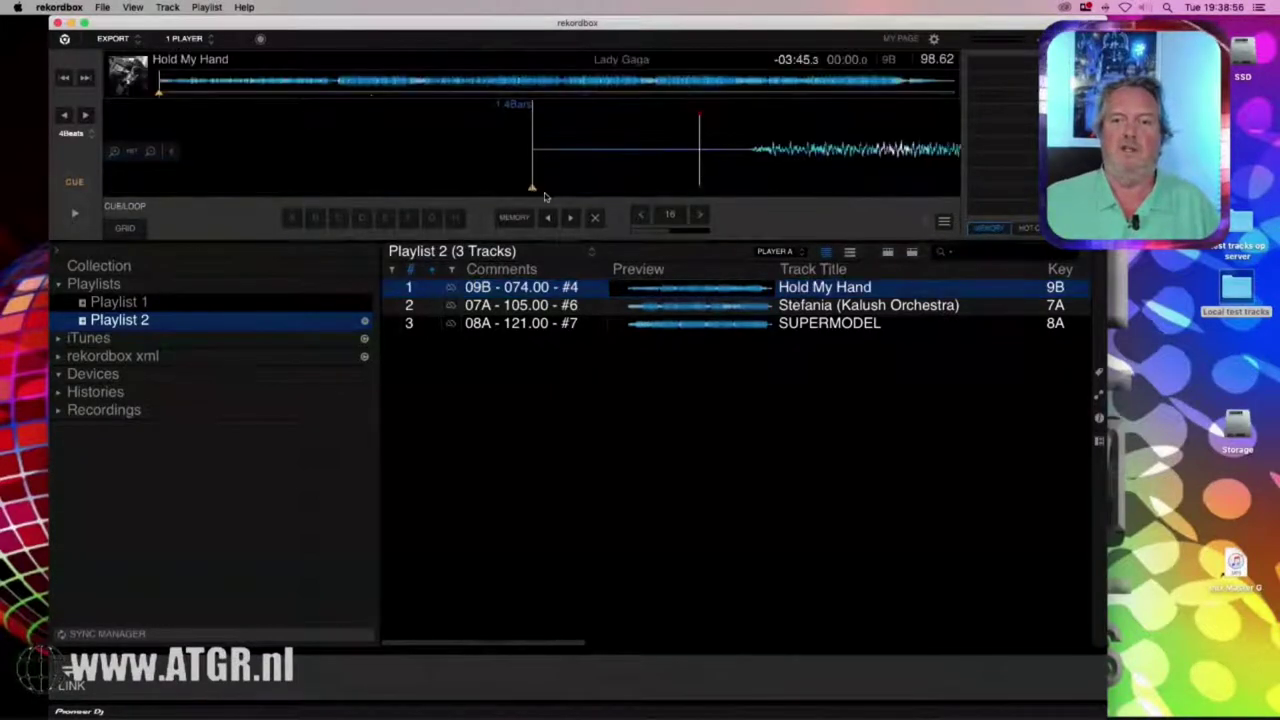
click(336, 83)
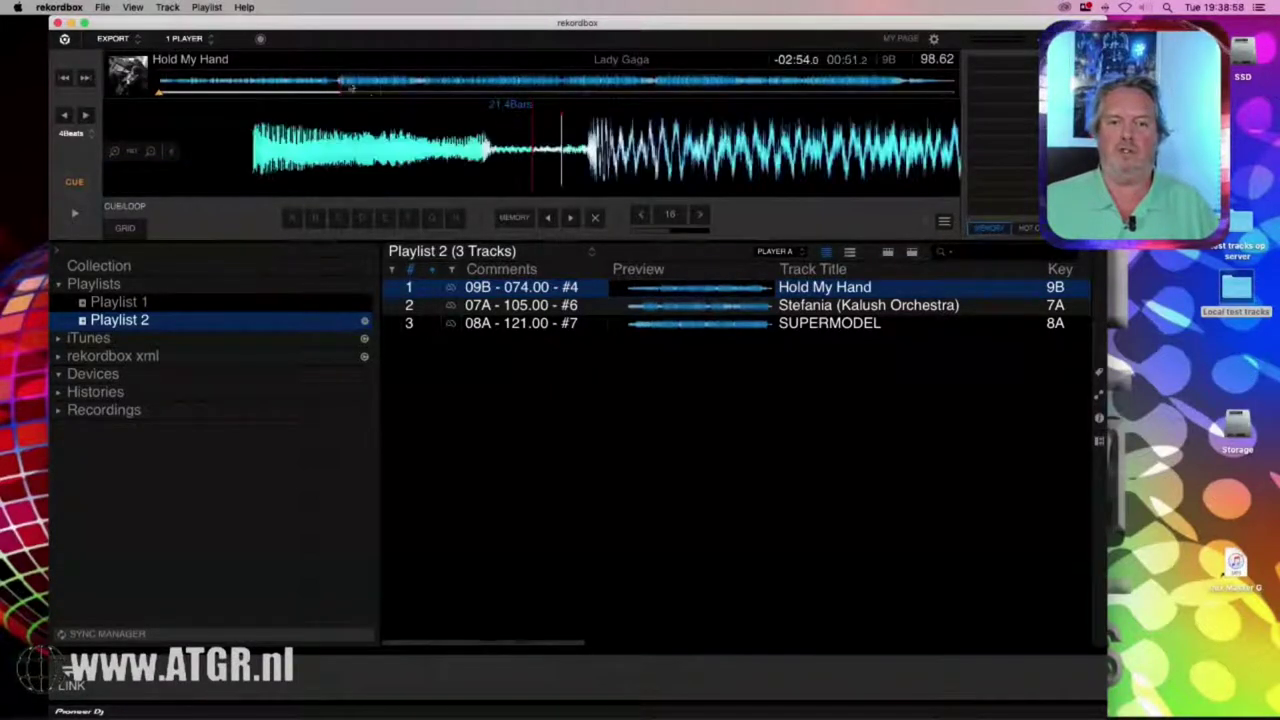
key(space)
key(1)
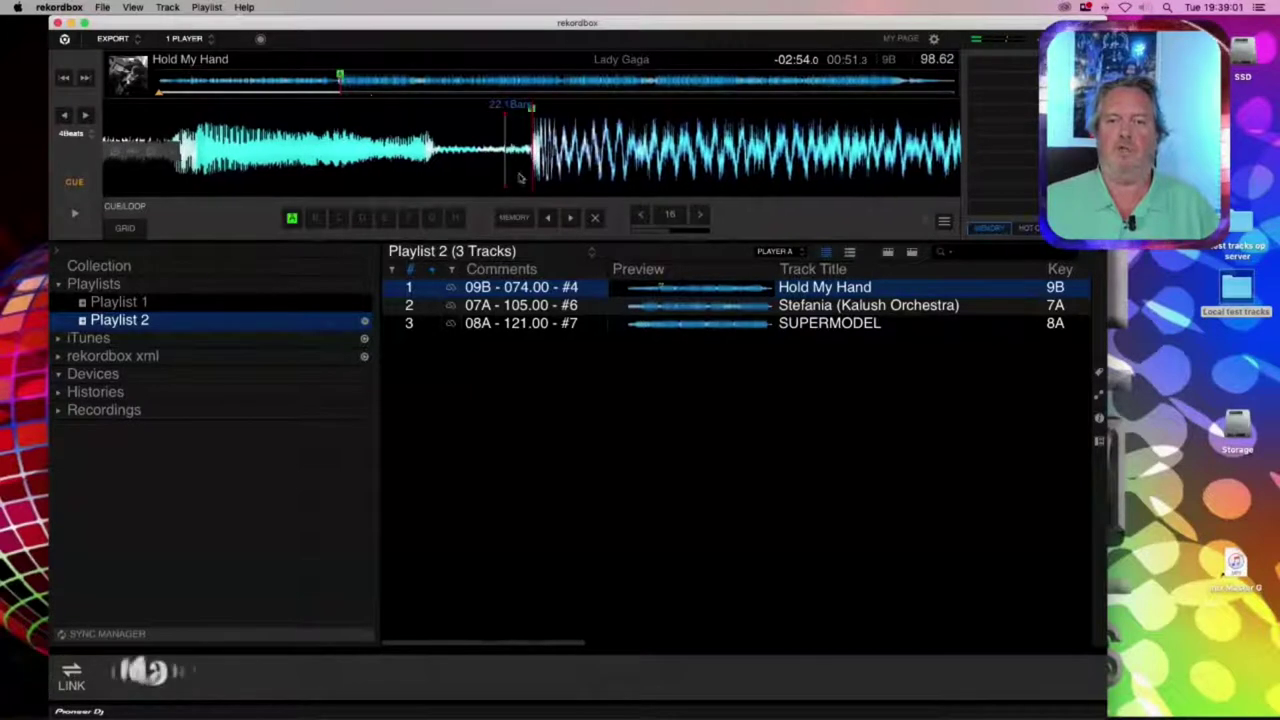
Set hot cue B at about 01:44.8 and hot cue C at about 02:21.7 in Hold My Hand
click(540, 84)
drag(155, 137, 700, 135)
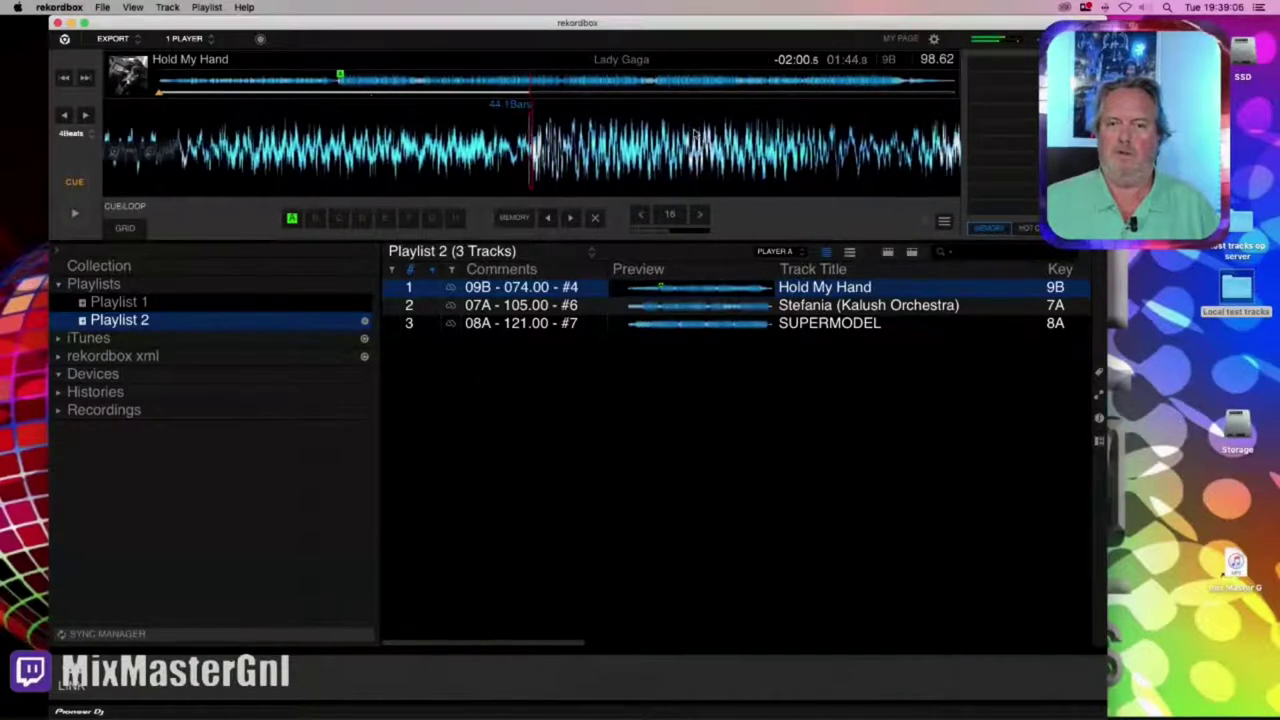
key(2)
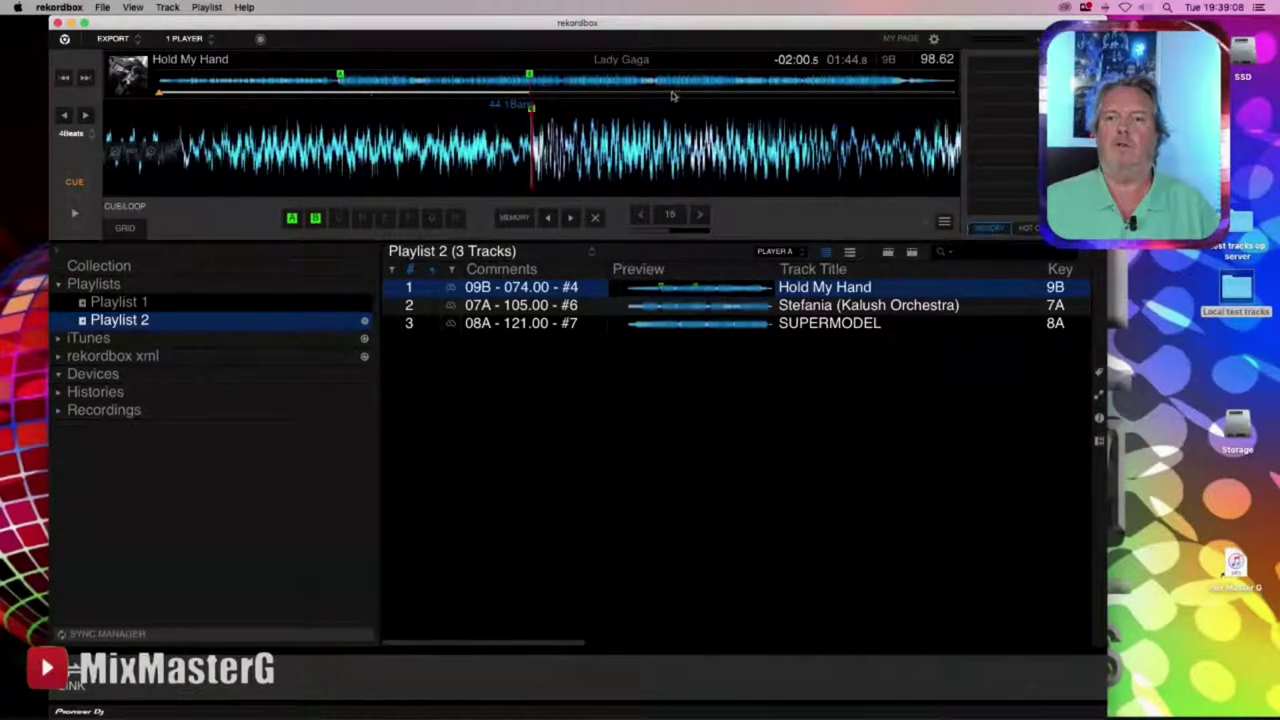
click(662, 84)
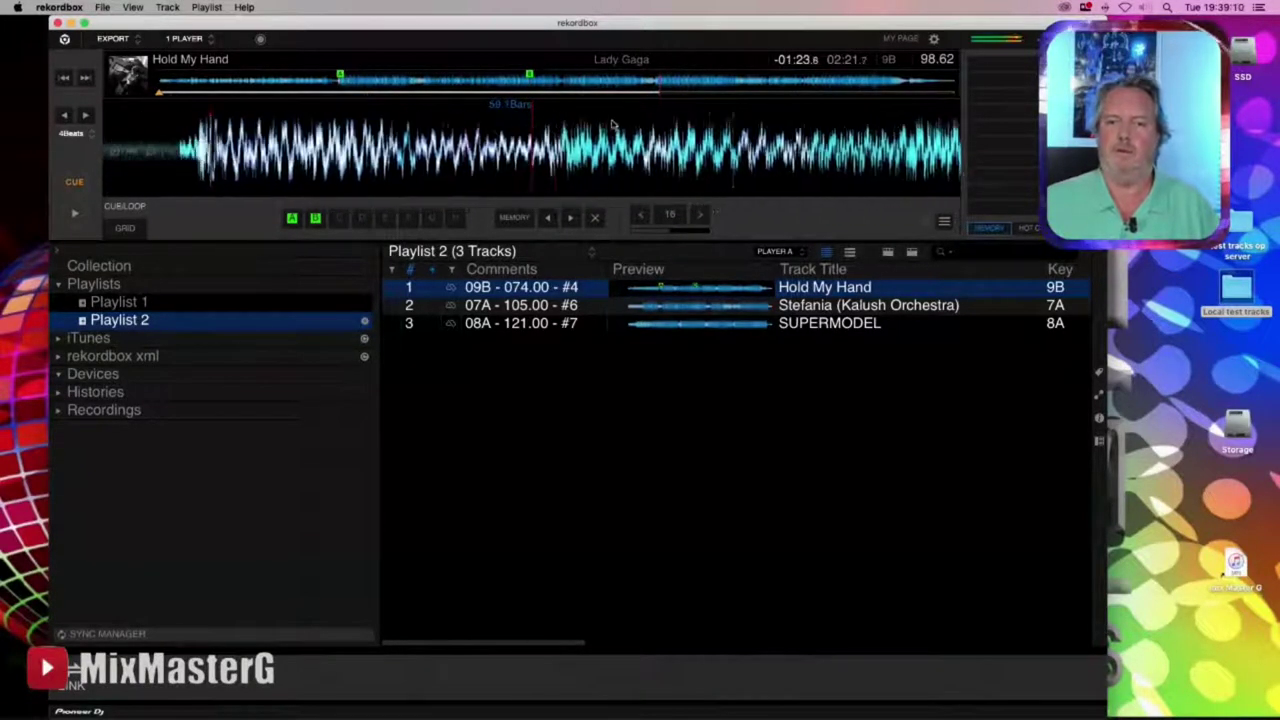
key(3)
Set an 8-beat loop at about 03:19.7 near the end of Hold My Hand and store it as hot cue G
click(860, 84)
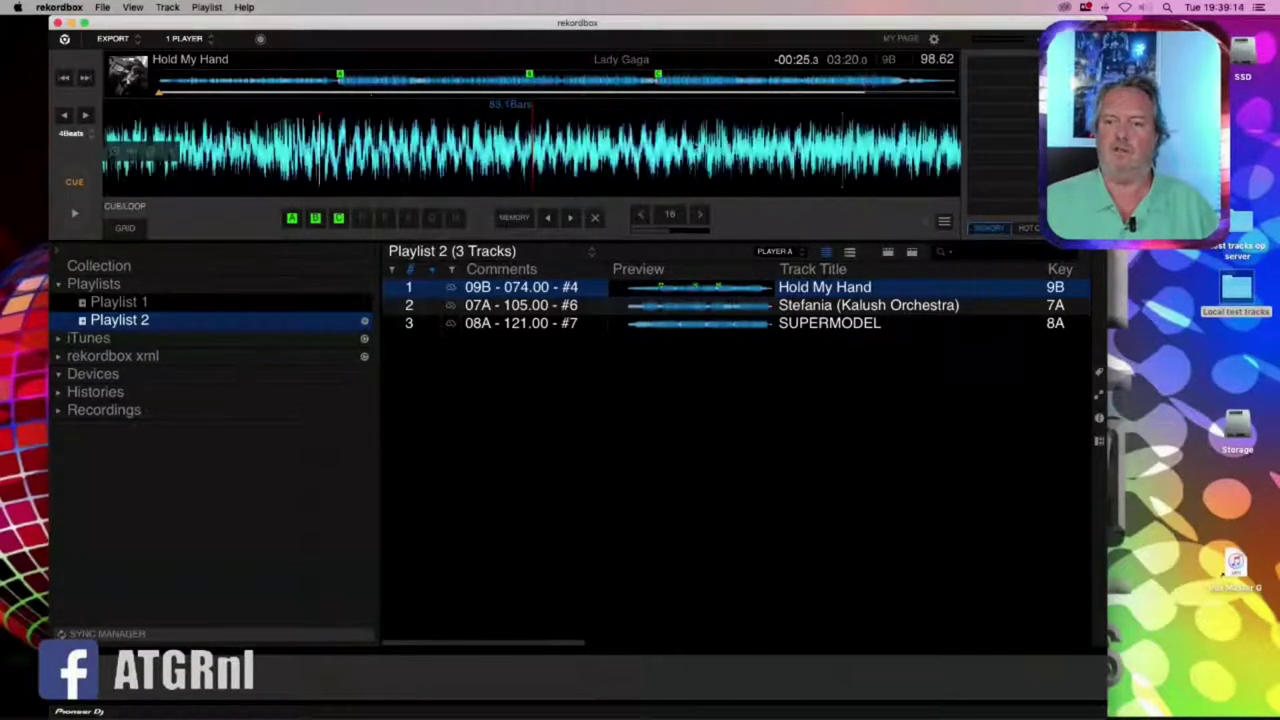
drag(576, 125, 627, 143)
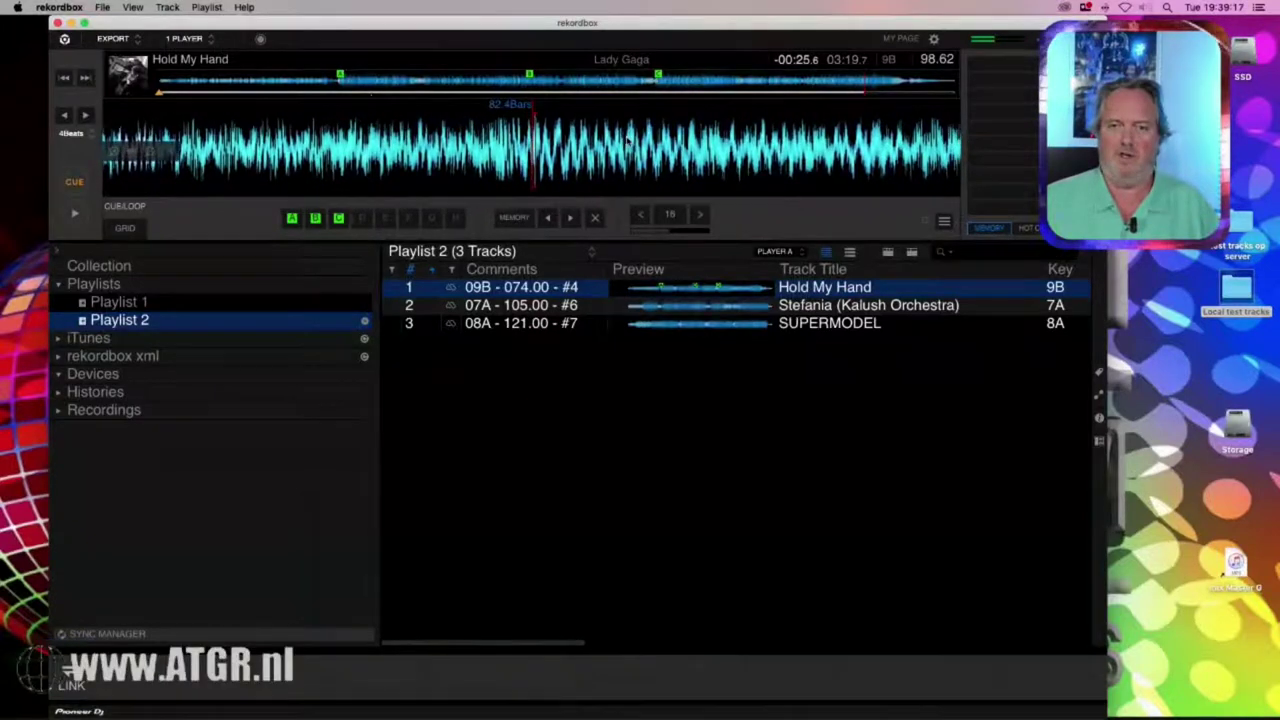
click(665, 217)
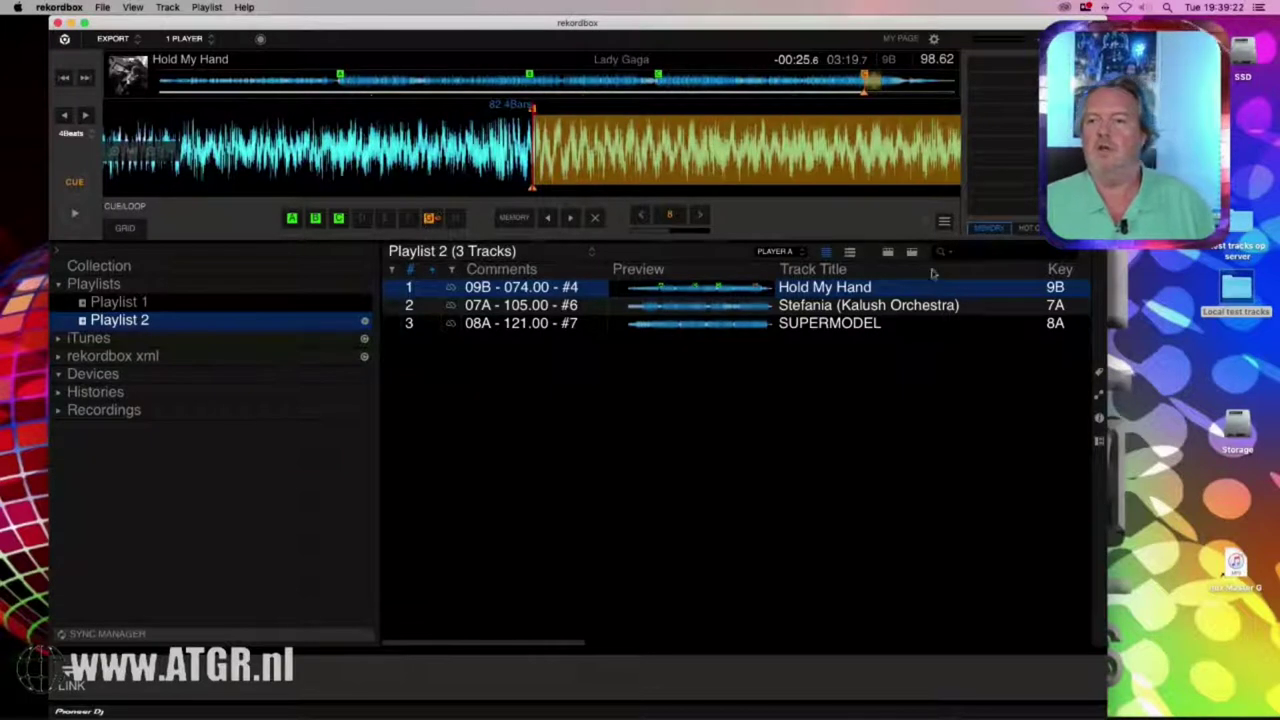
Show the track's hot cue list, colour hot cue A red and give it the comment Red
click(1030, 228)
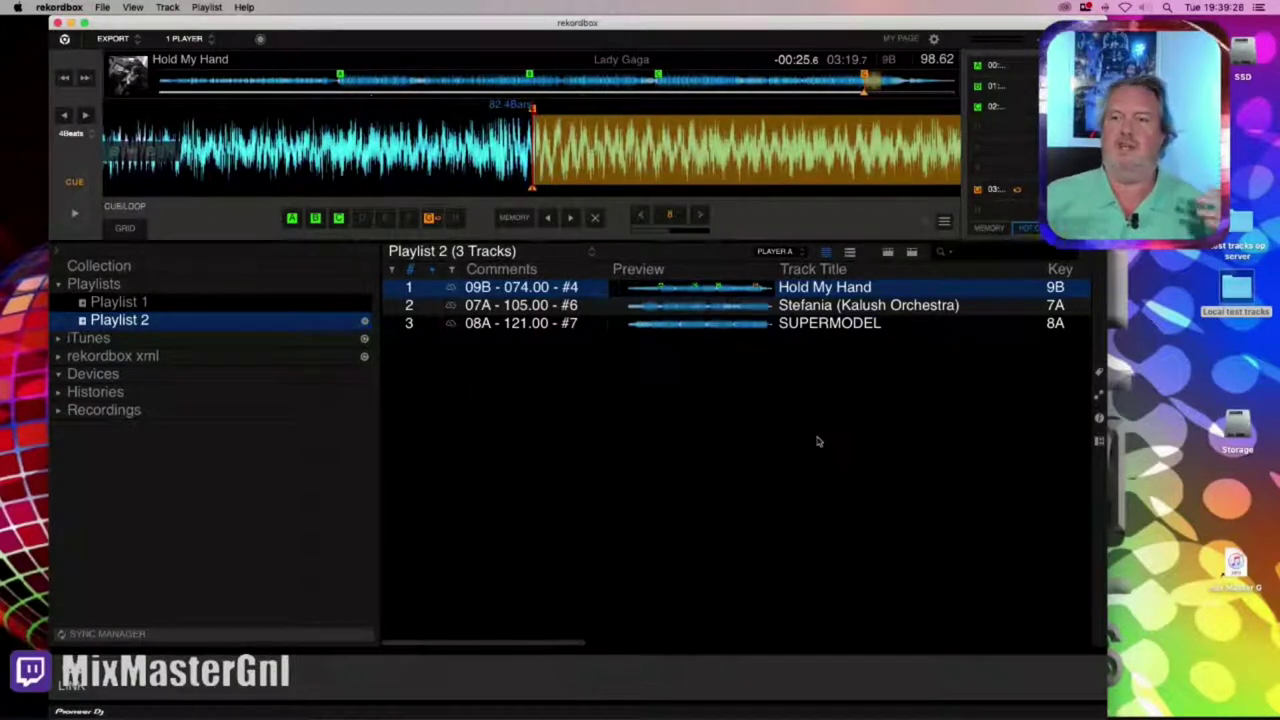
click(978, 66)
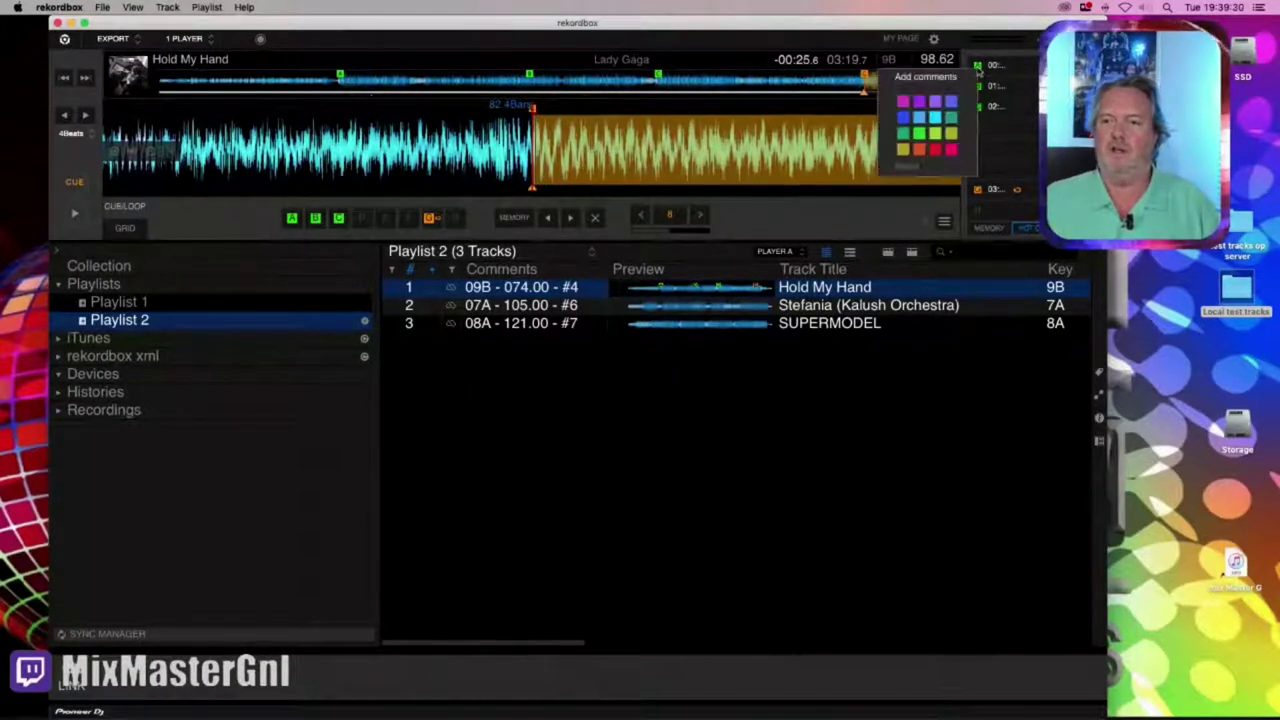
click(935, 152)
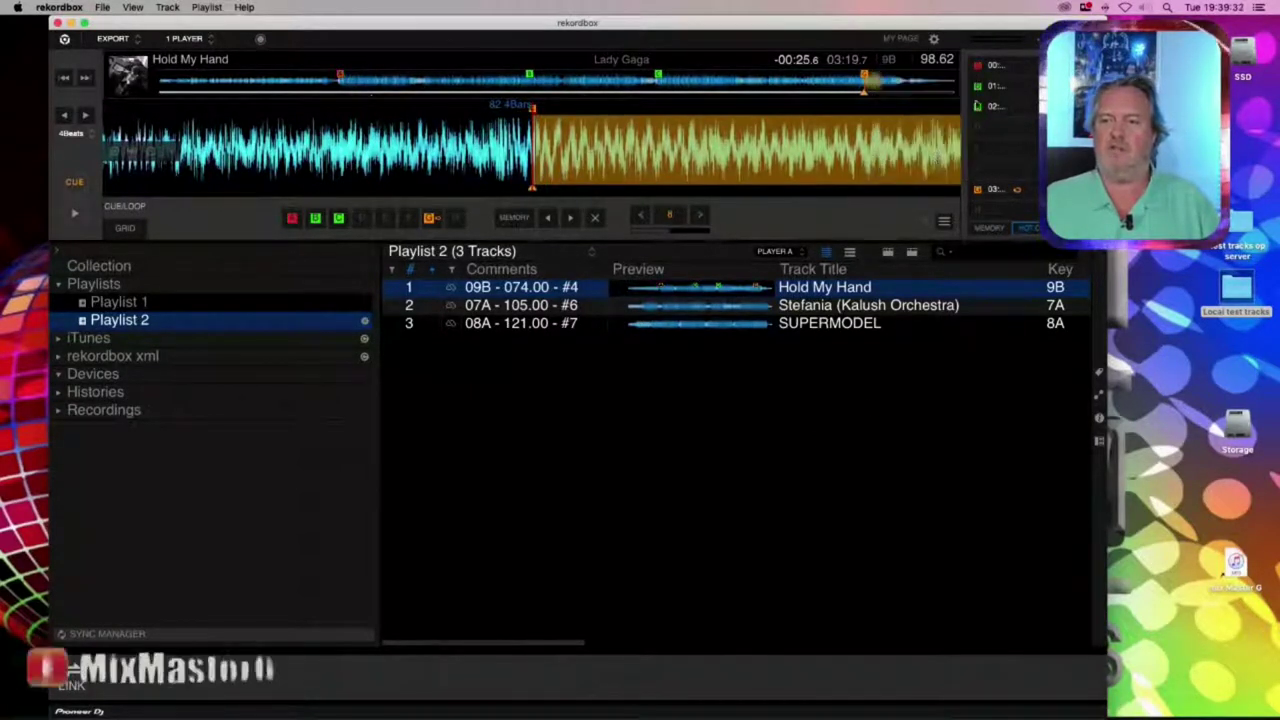
click(1003, 68)
click(1004, 70)
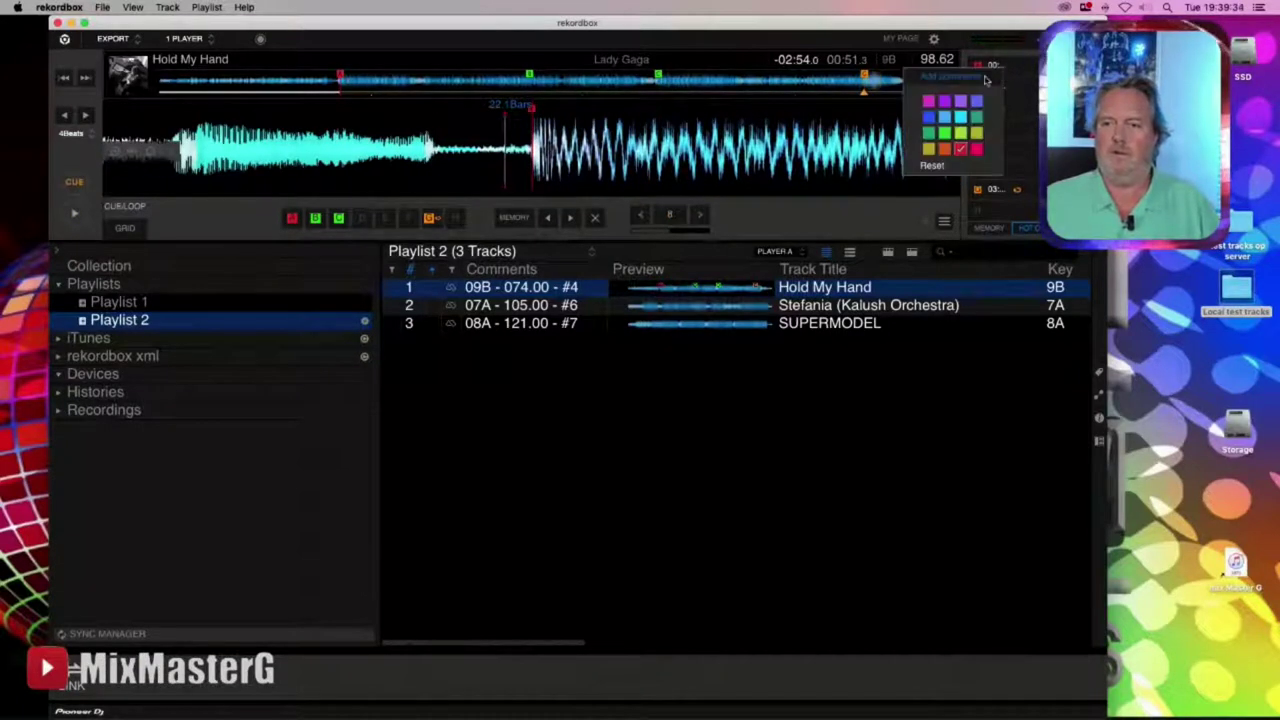
click(985, 78)
text(Red)
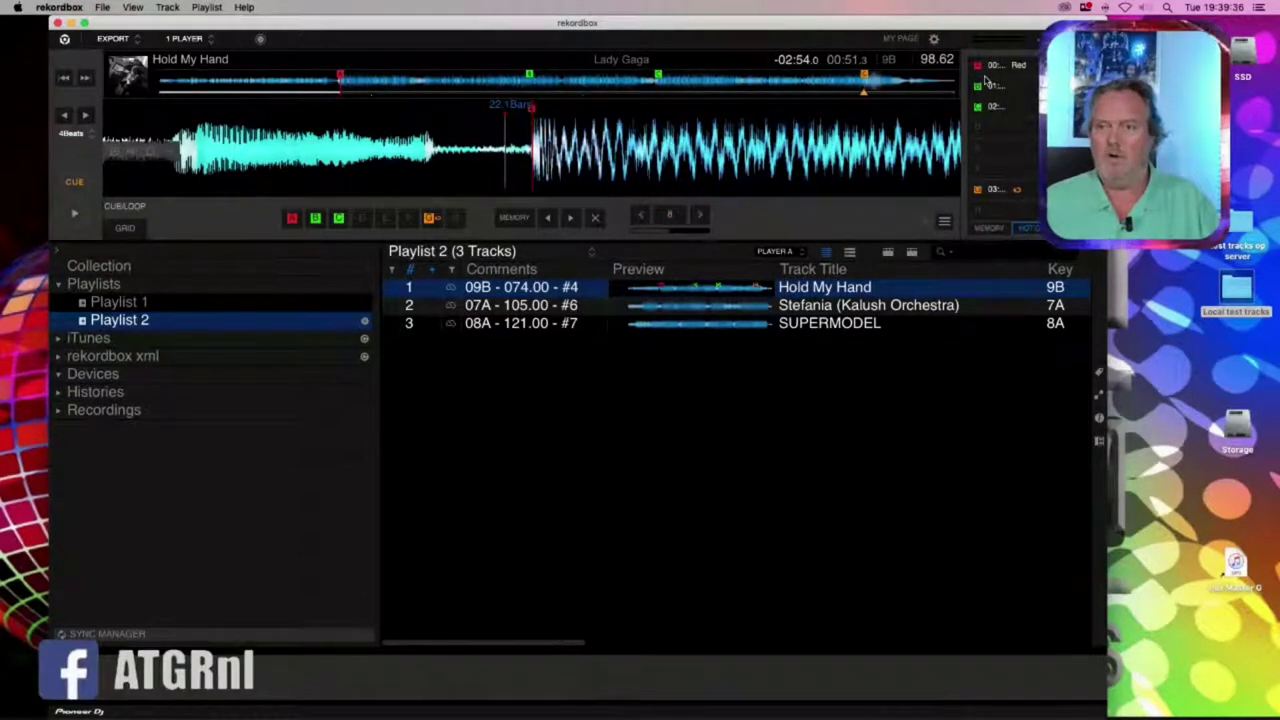
Colour hot cue B light blue and give it the comment Blauw
click(984, 88)
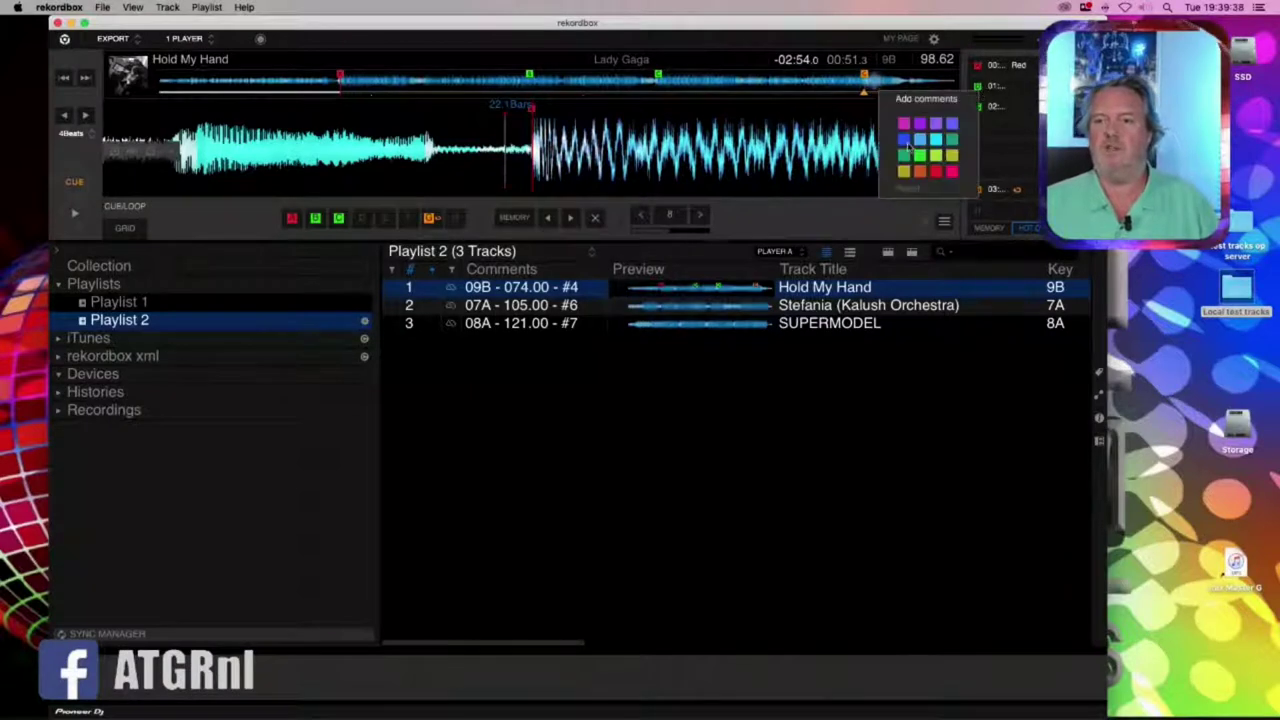
click(917, 143)
click(1016, 88)
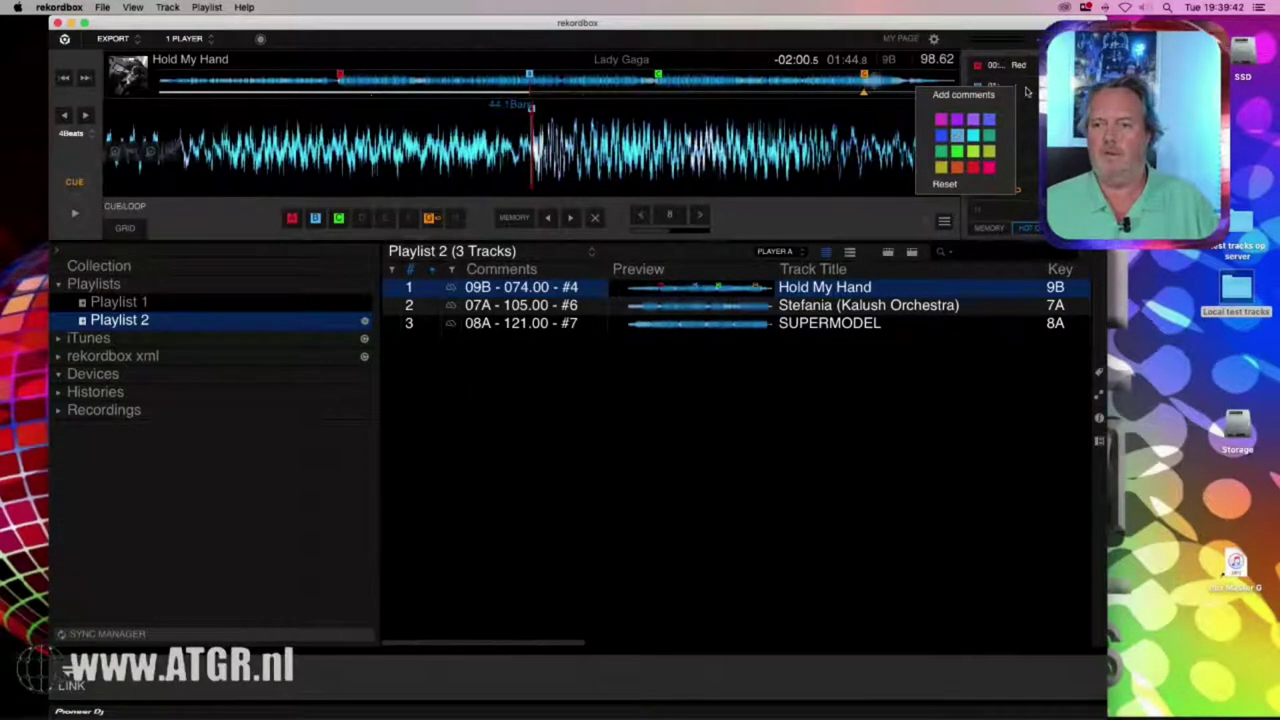
click(1014, 91)
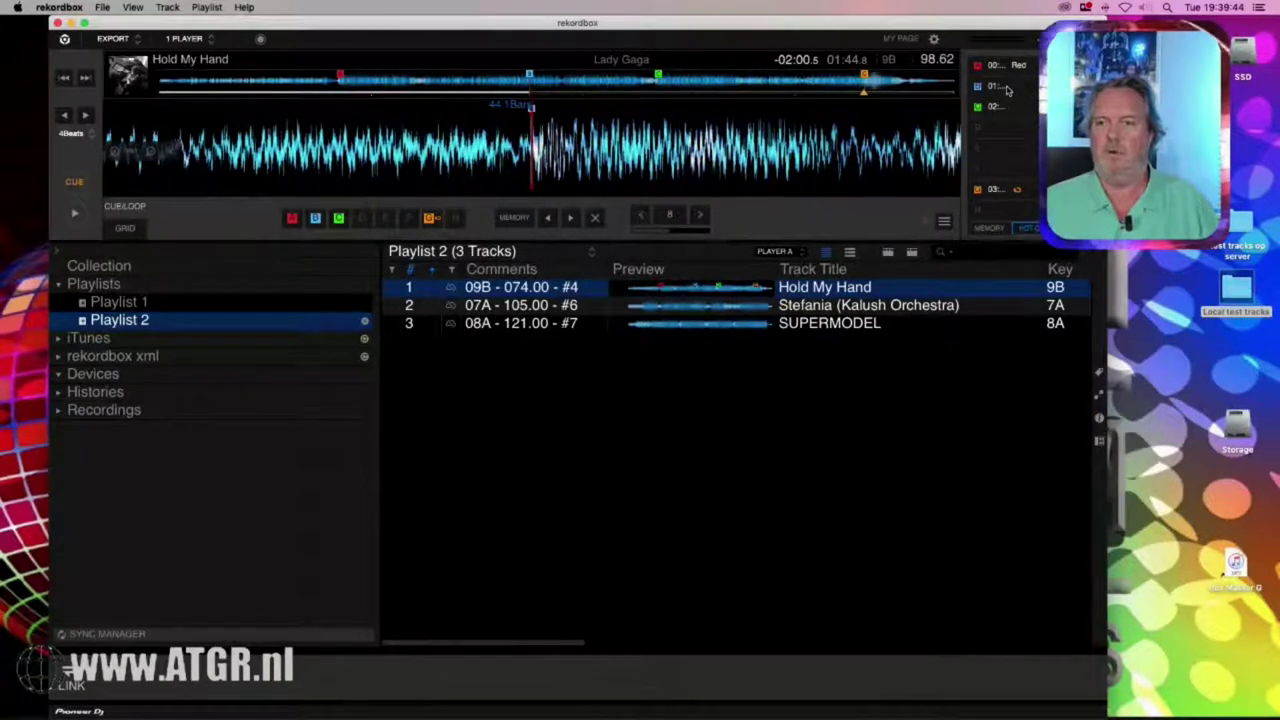
click(977, 87)
click(988, 96)
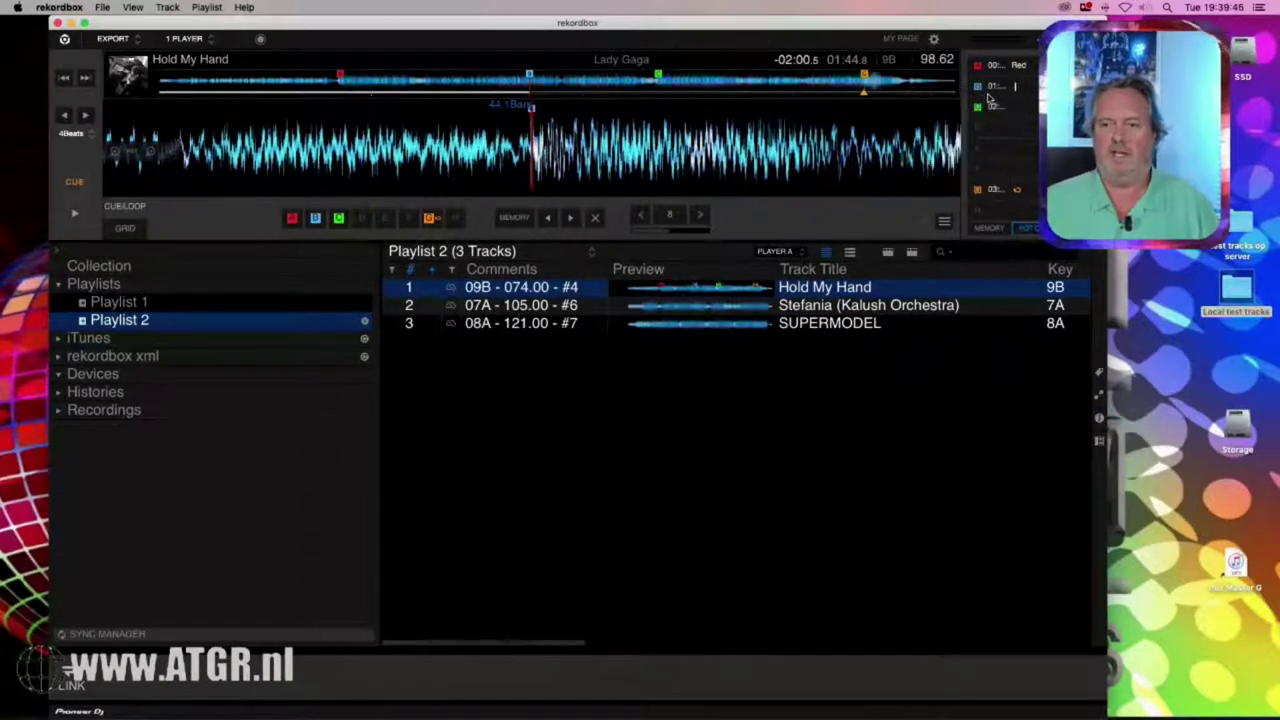
text(Blauw)
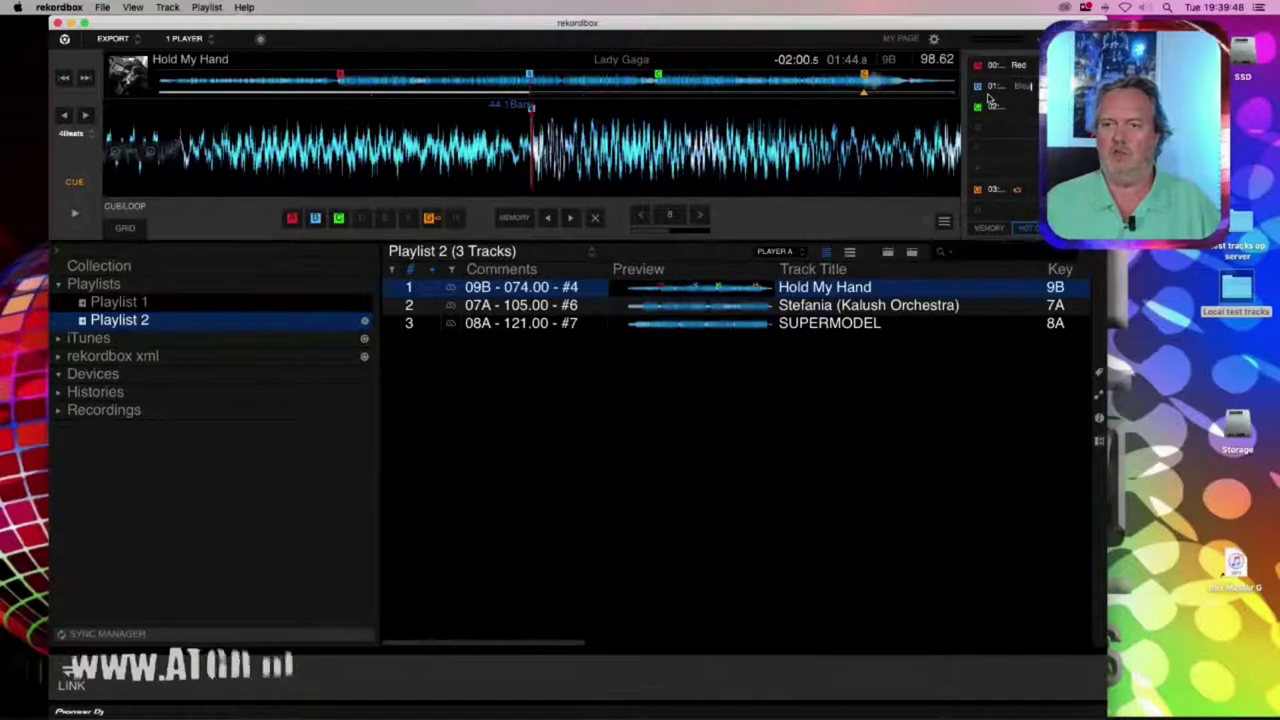
Colour hot cue C pink in the hot cue list and give it the comment Pink
click(1015, 112)
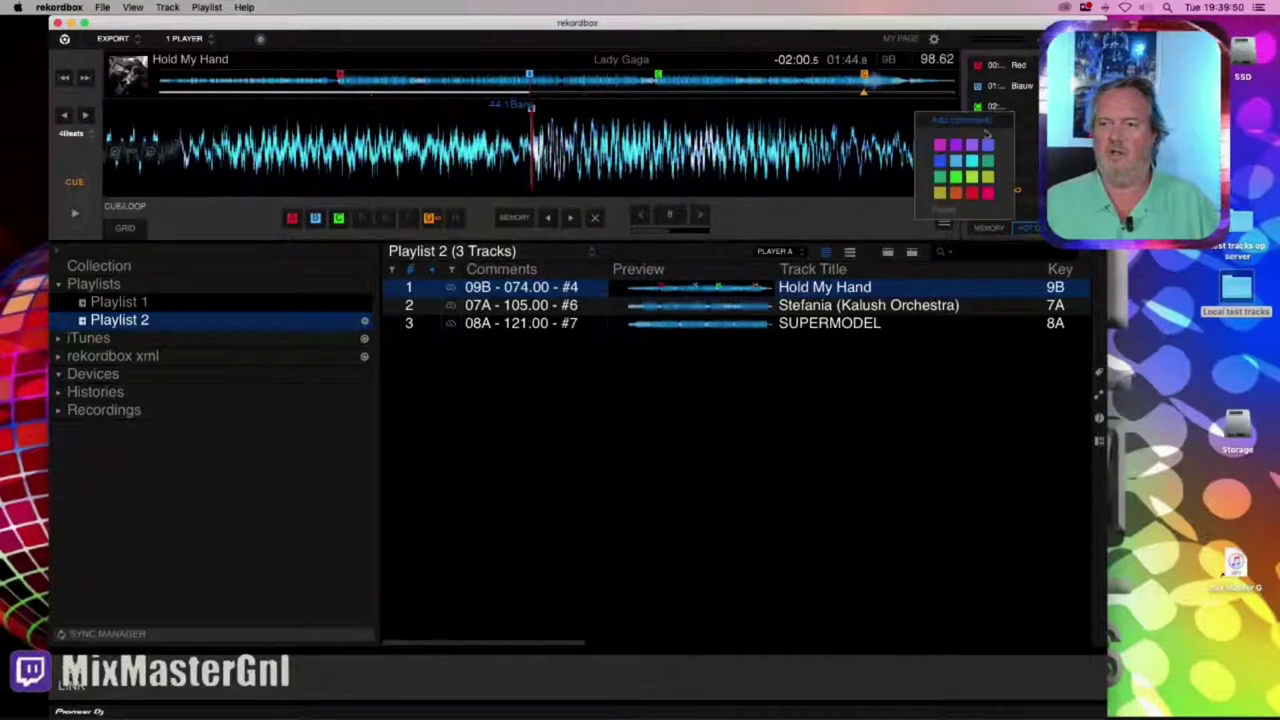
click(939, 148)
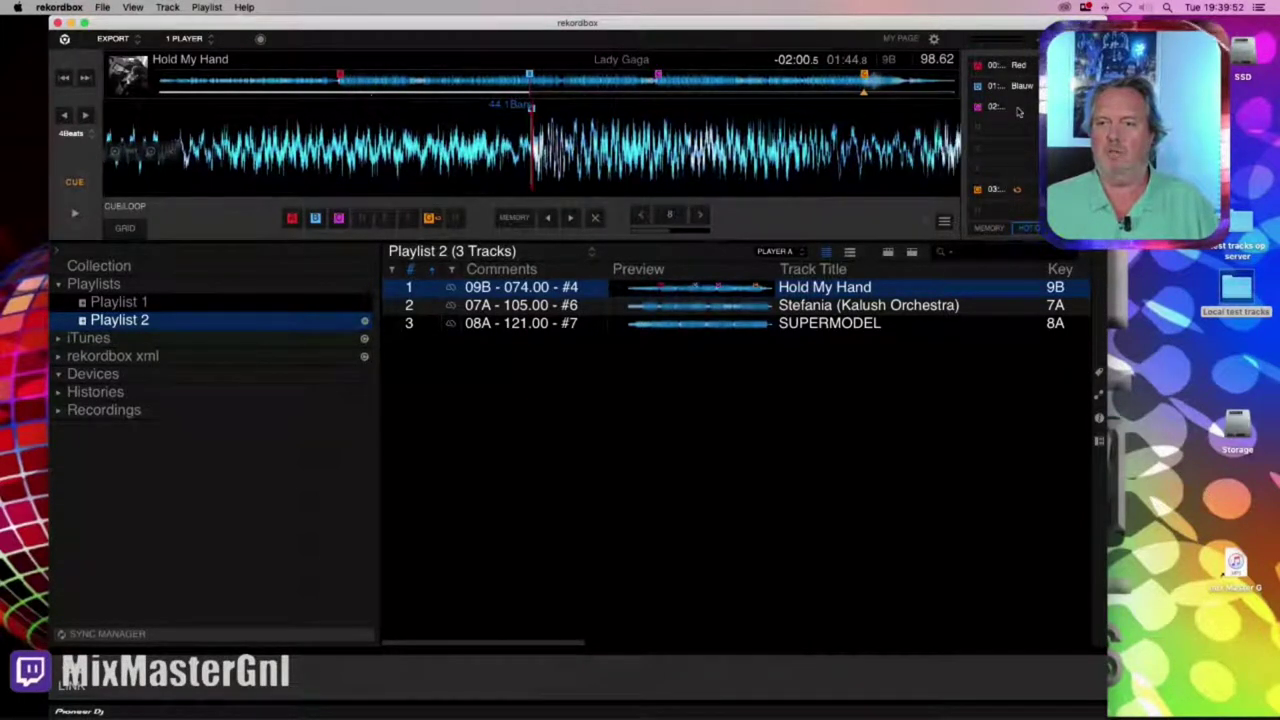
click(1015, 113)
click(1005, 118)
text(Pink)
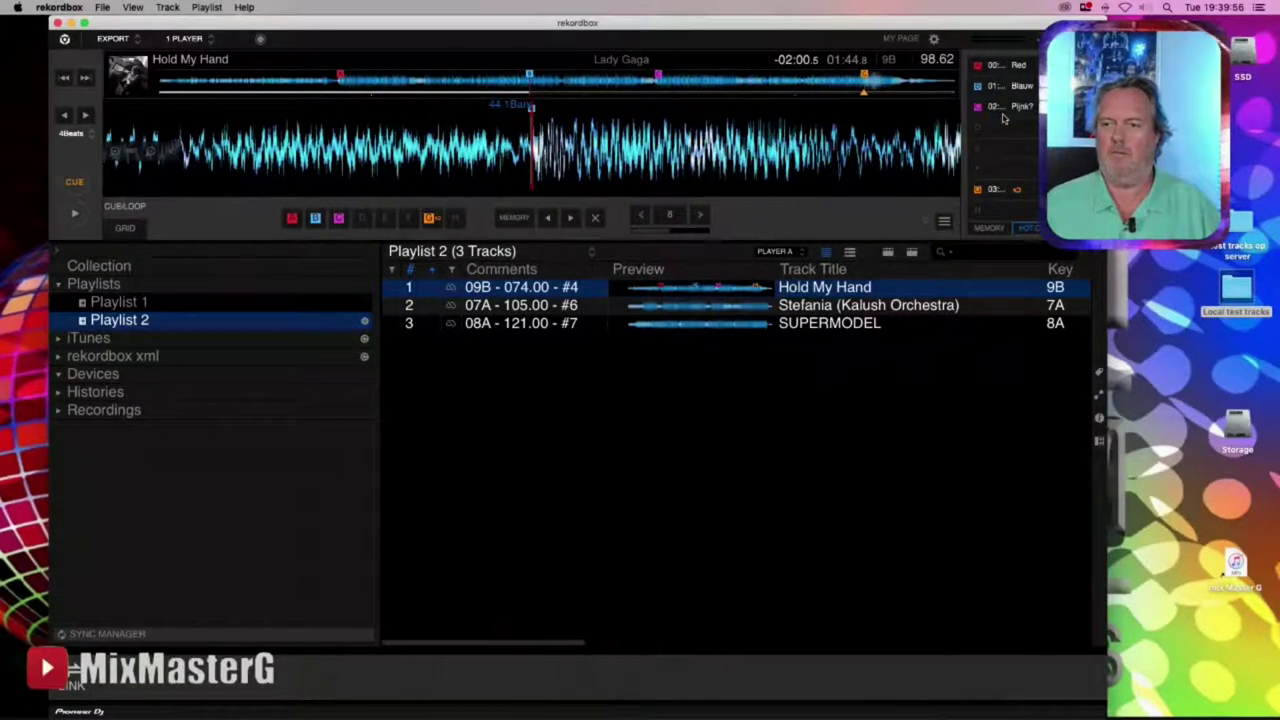
click(1013, 113)
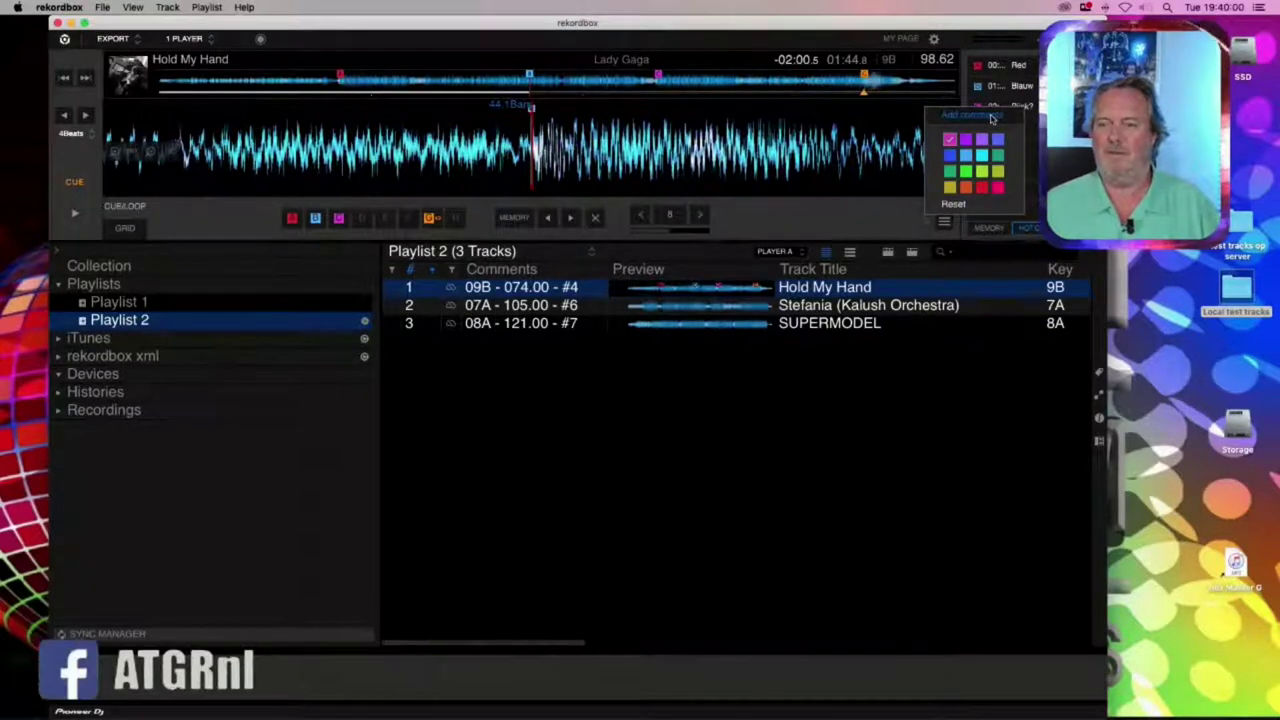
click(1018, 117)
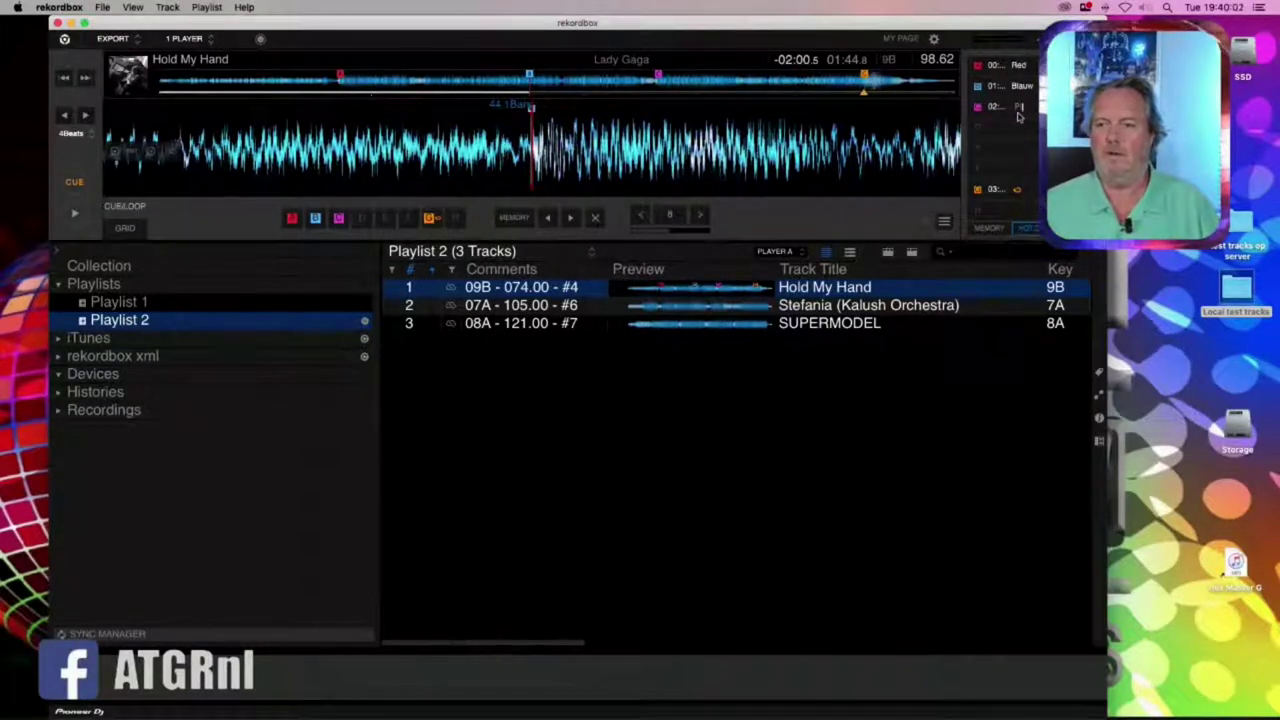
click(757, 343)
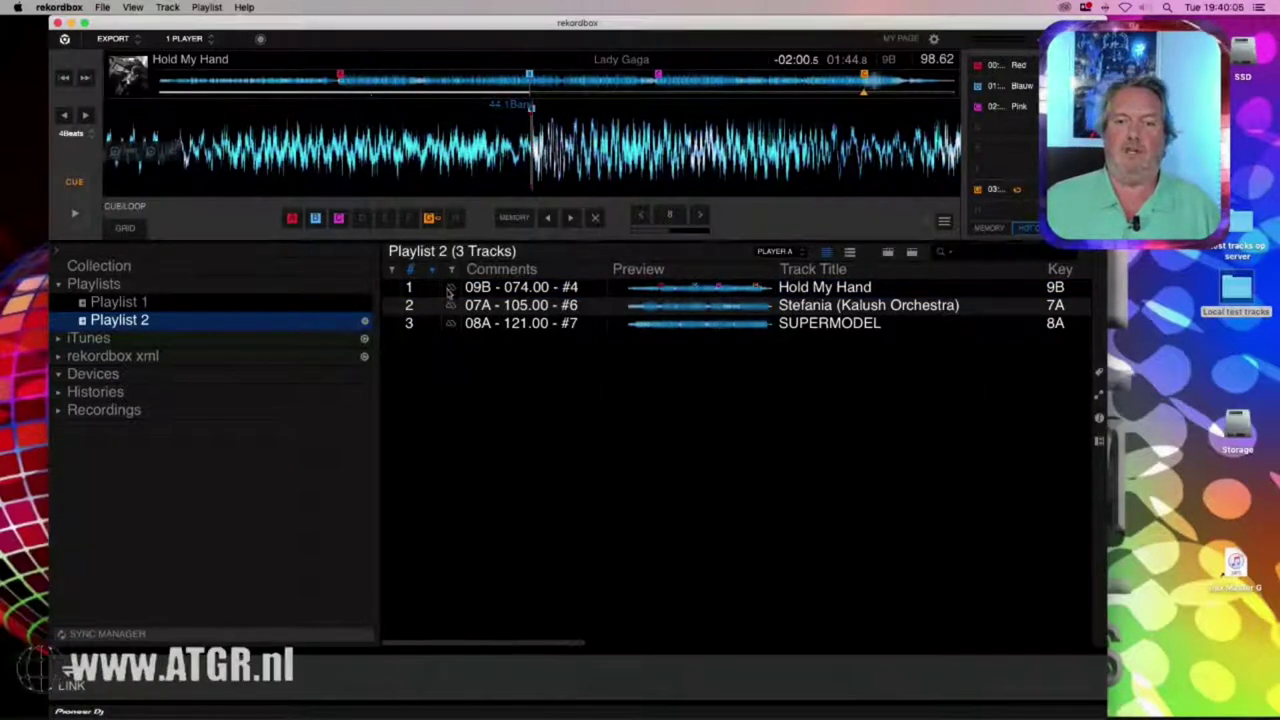
Widen the rekordbox window to the edge of the screen and hide the Color column in Playlist 2
double_click(1108, 497)
scroll(1150, 466, right, 10)
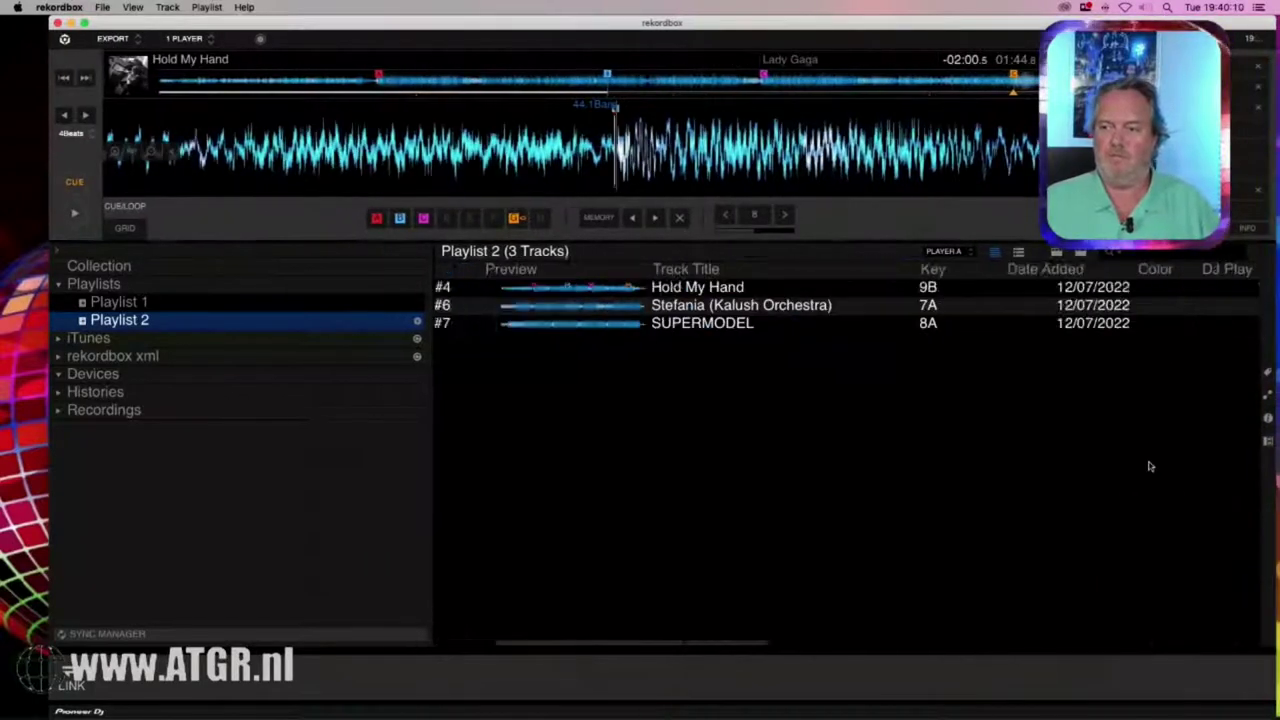
scroll(1150, 466, right, 5)
scroll(1149, 463, left, 15)
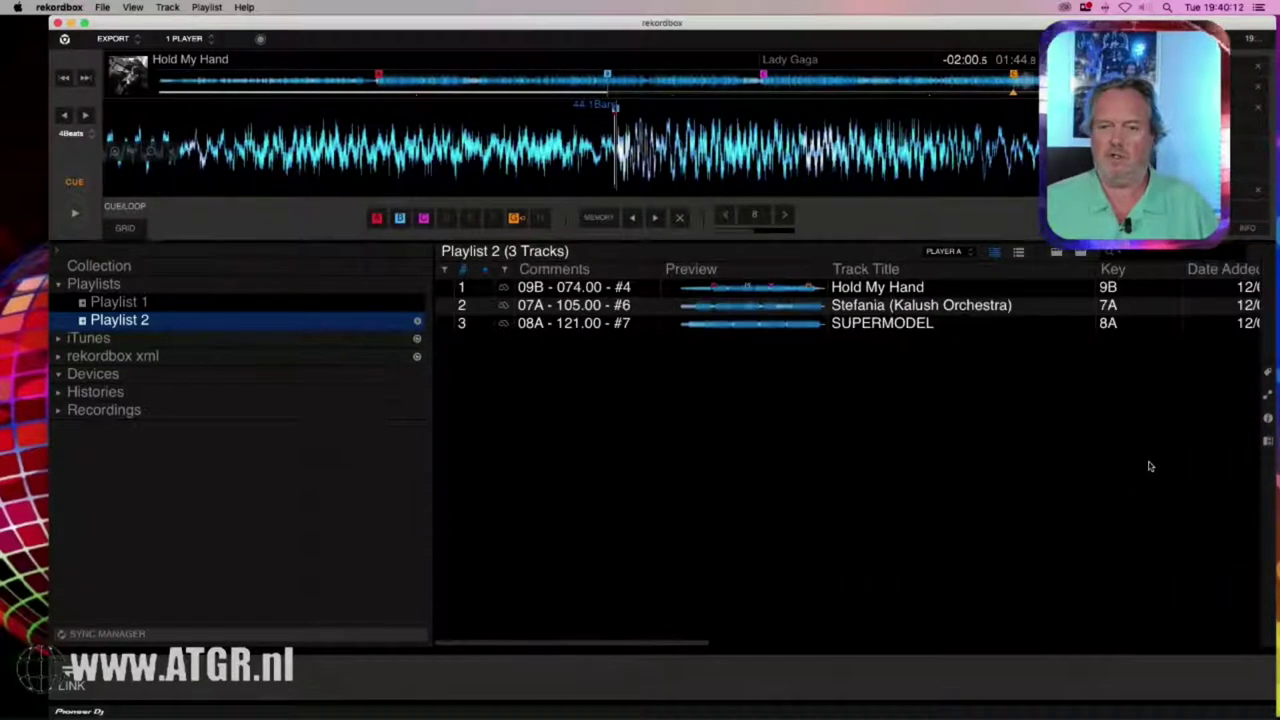
right_click(548, 268)
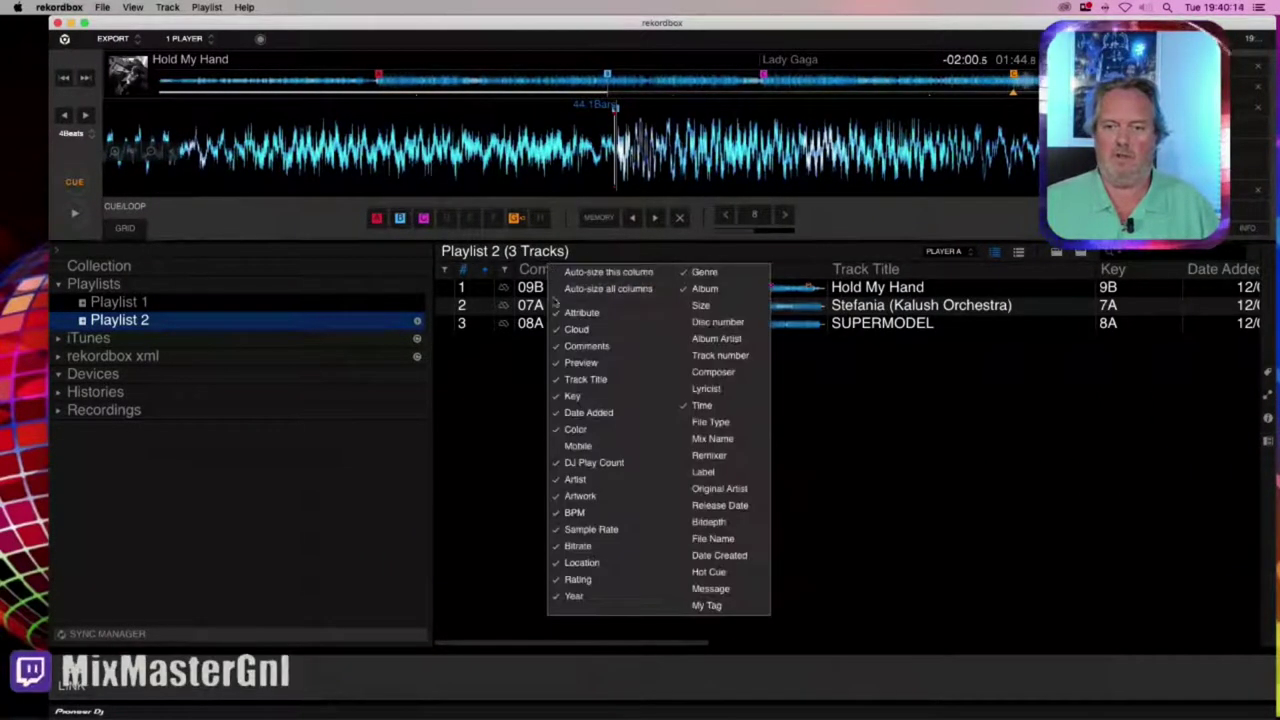
click(578, 431)
Look through all the remaining columns of Playlist 2 to check which track details are shown
scroll(620, 414, right, 10)
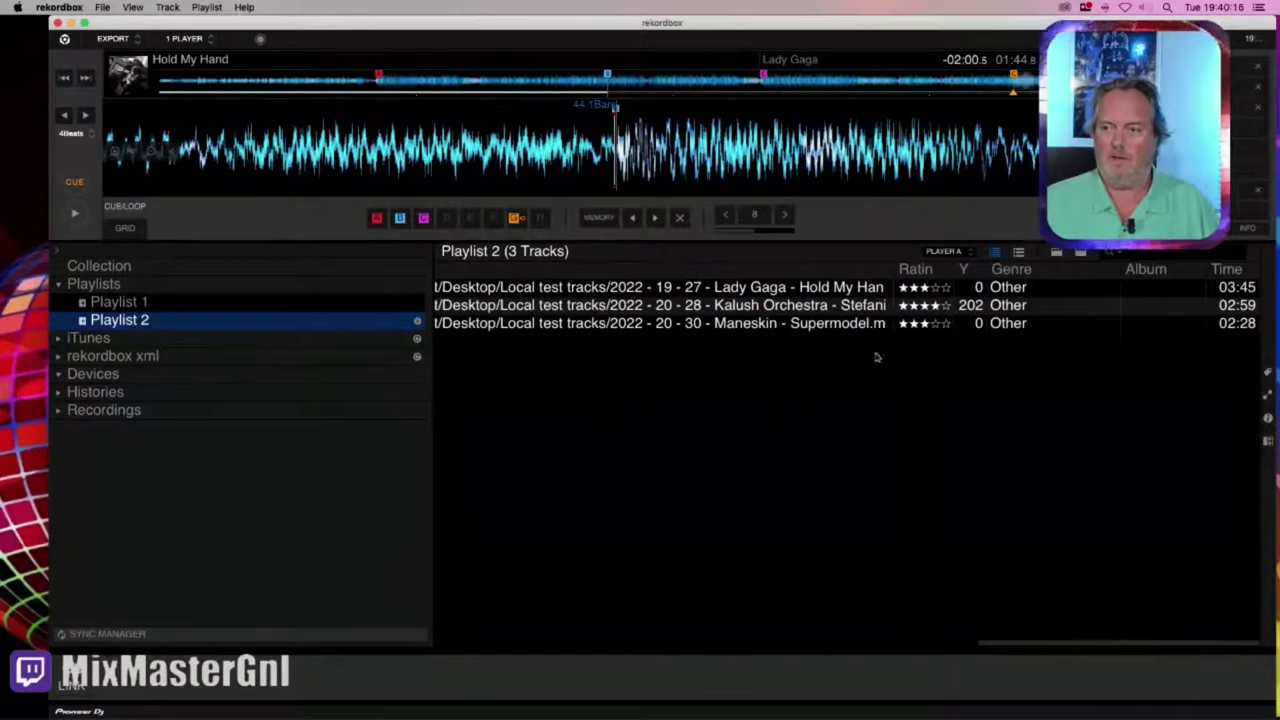
scroll(952, 327, left, 10)
scroll(808, 350, right, 10)
scroll(809, 350, left, 8)
scroll(810, 350, left, 3)
scroll(820, 348, right, 8)
scroll(845, 340, right, 10)
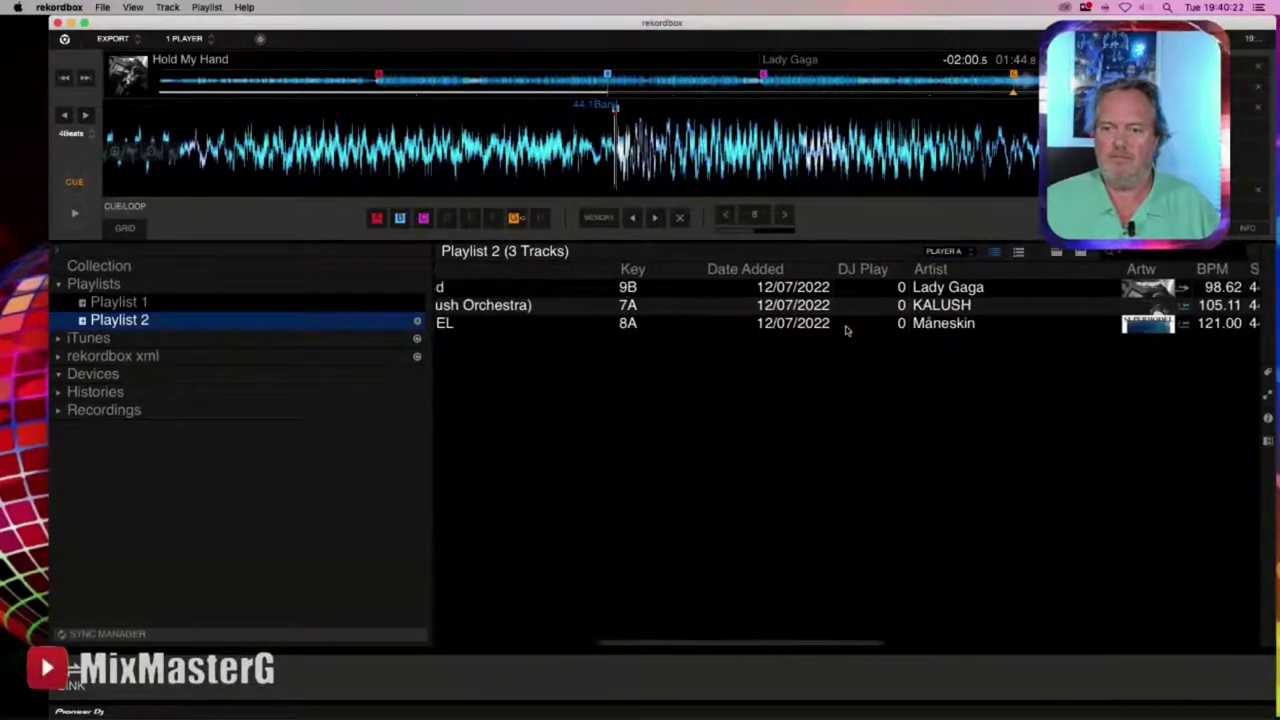
scroll(851, 333, right, 8)
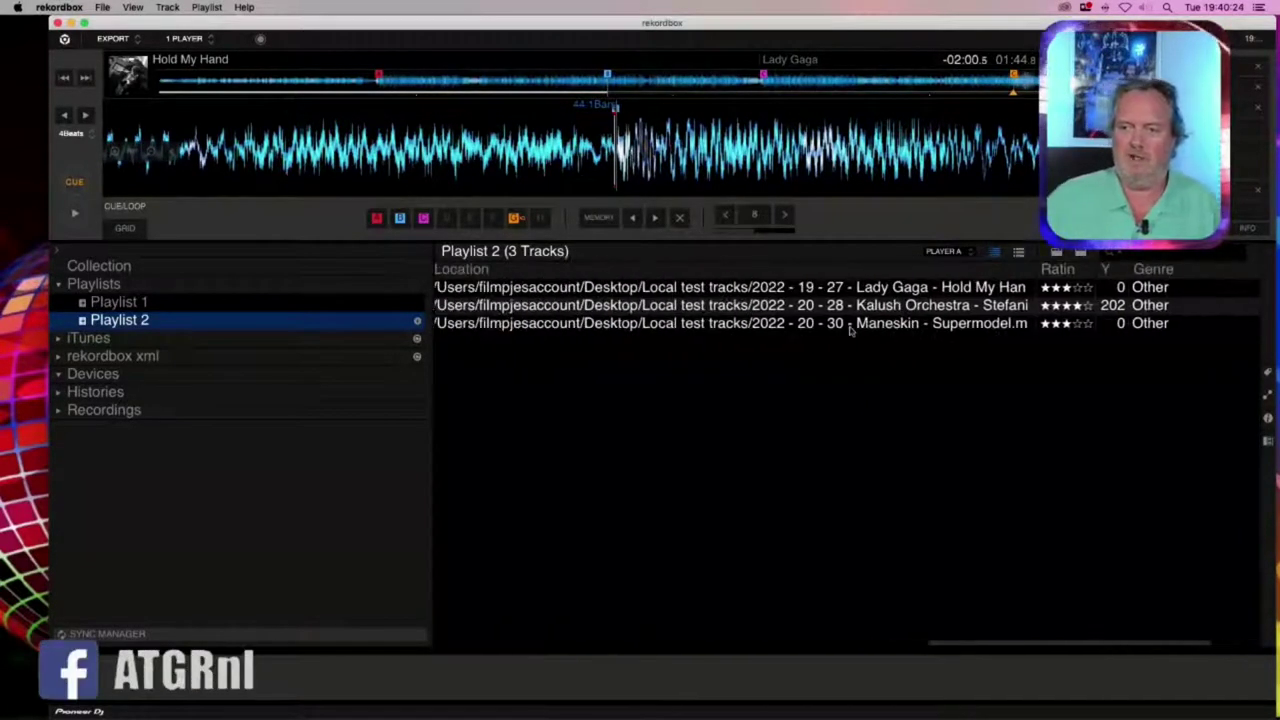
scroll(851, 333, left, 15)
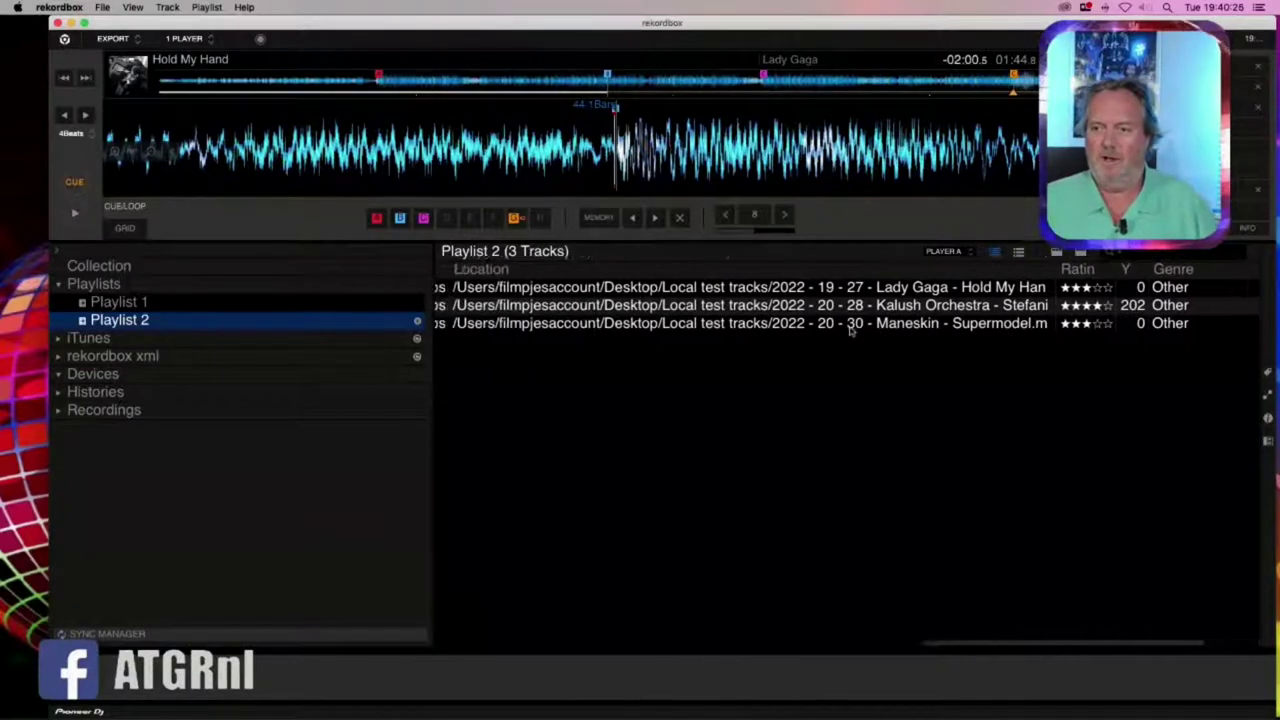
scroll(851, 333, left, 3)
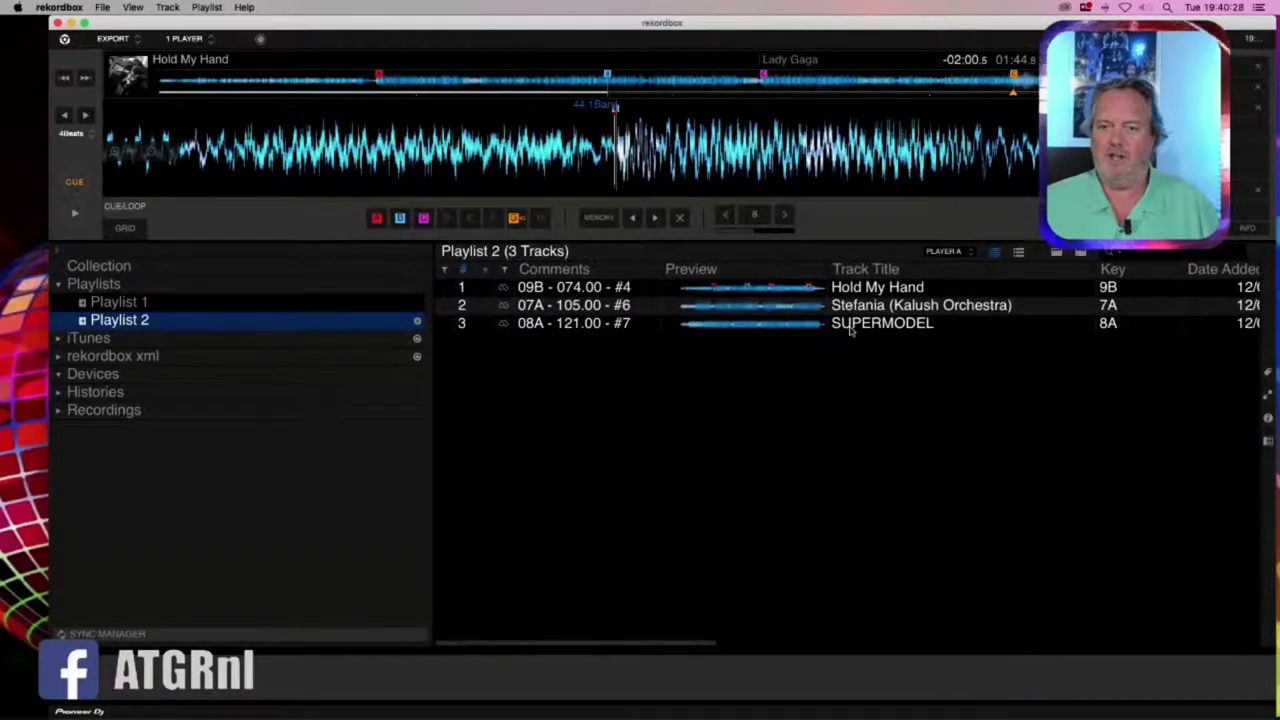
Show the Color column beside the Comments column and set the track colour of Hold My Hand to Red
right_click(608, 268)
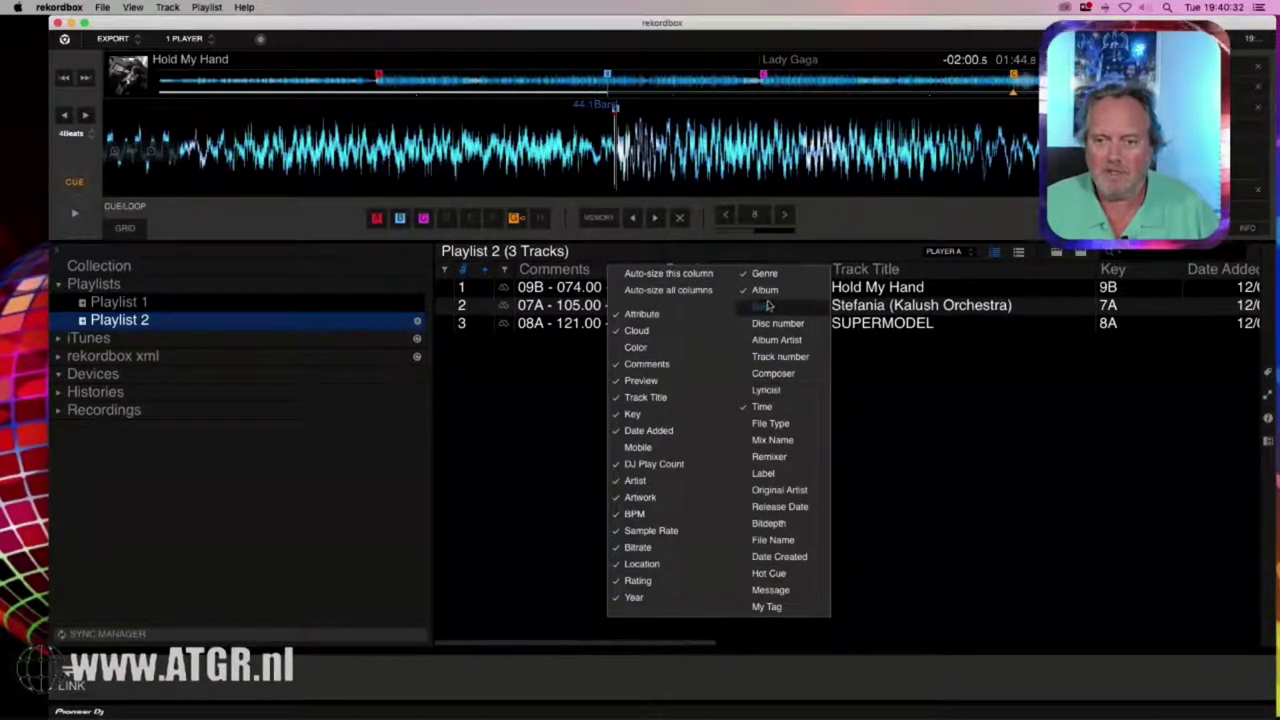
click(666, 351)
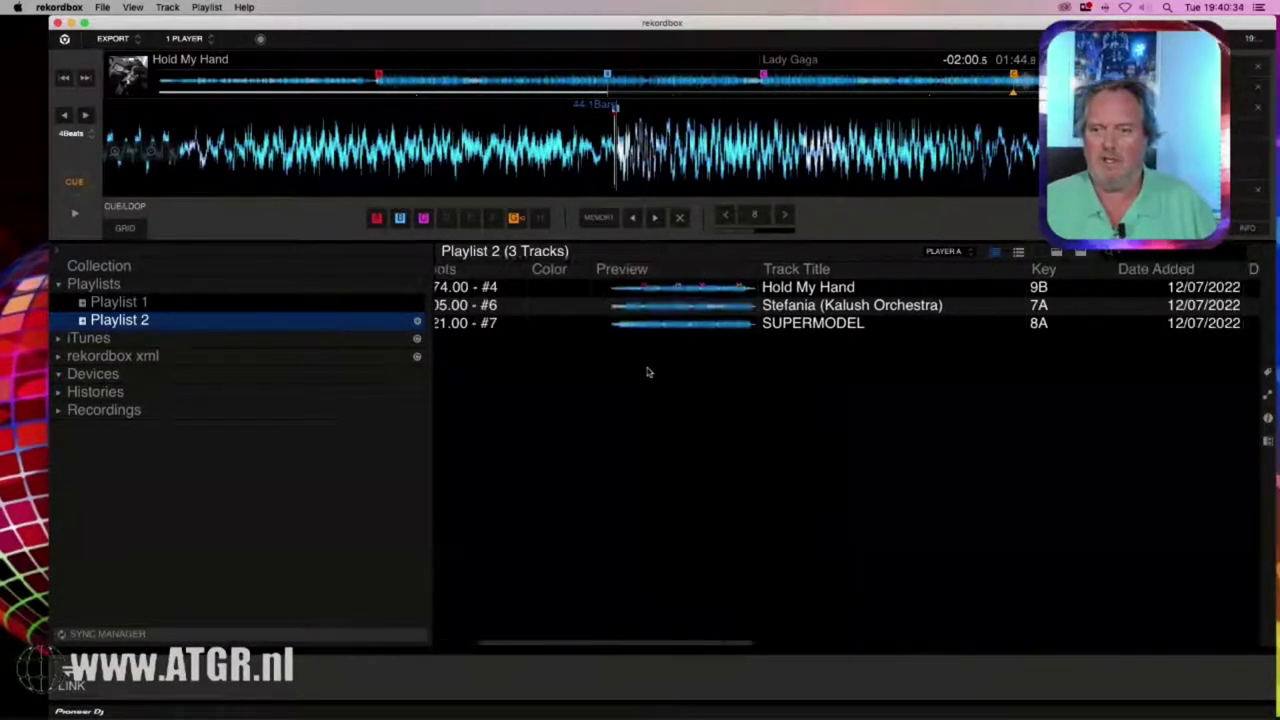
right_click(710, 291)
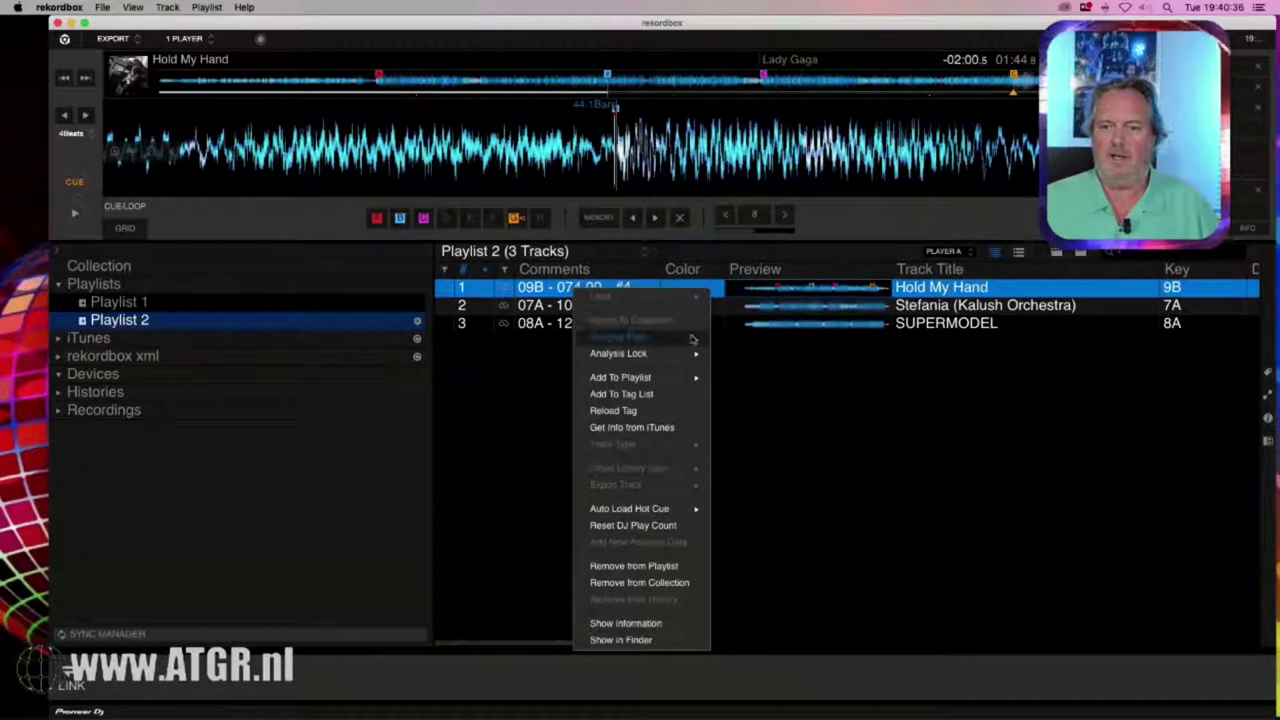
key(Escape)
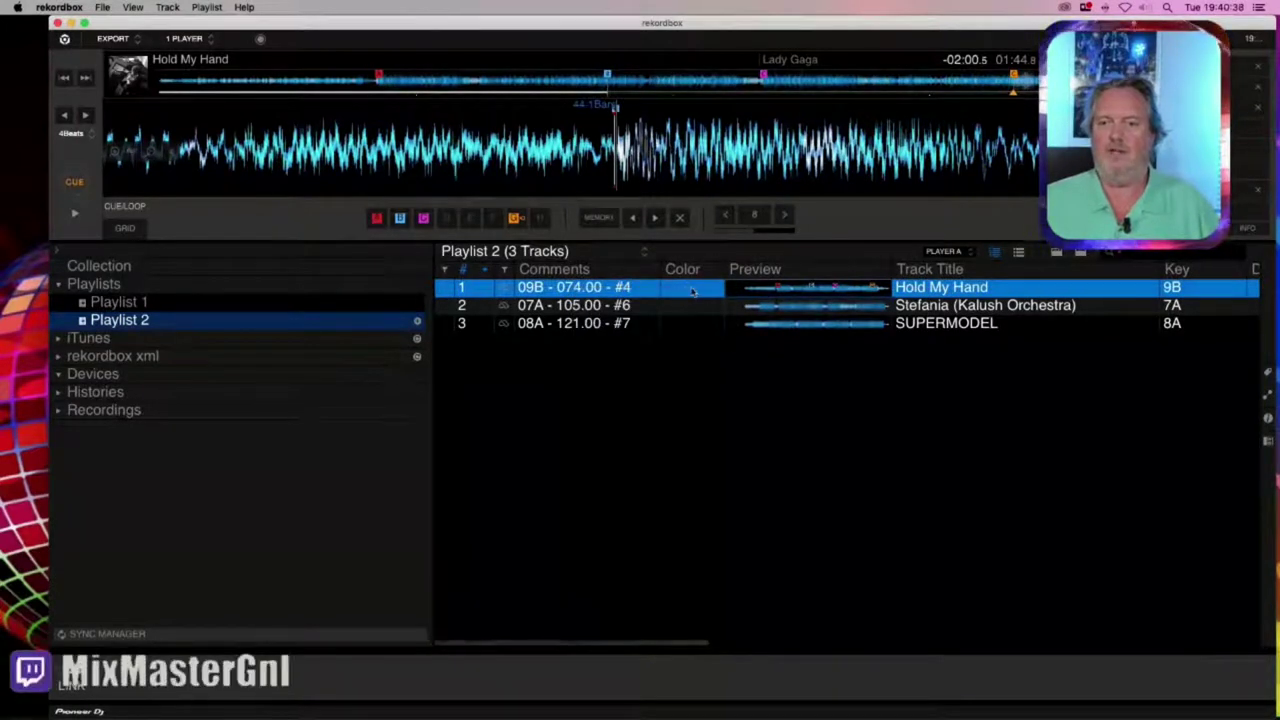
click(715, 291)
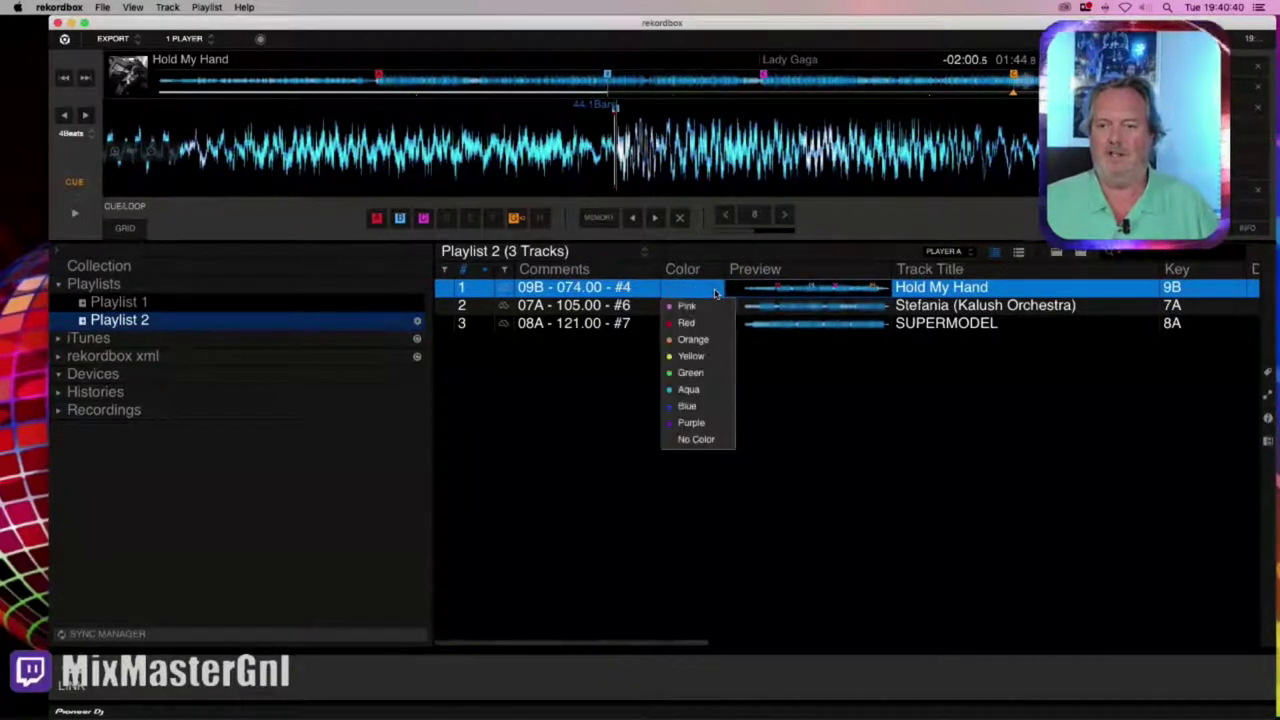
click(684, 322)
click(697, 444)
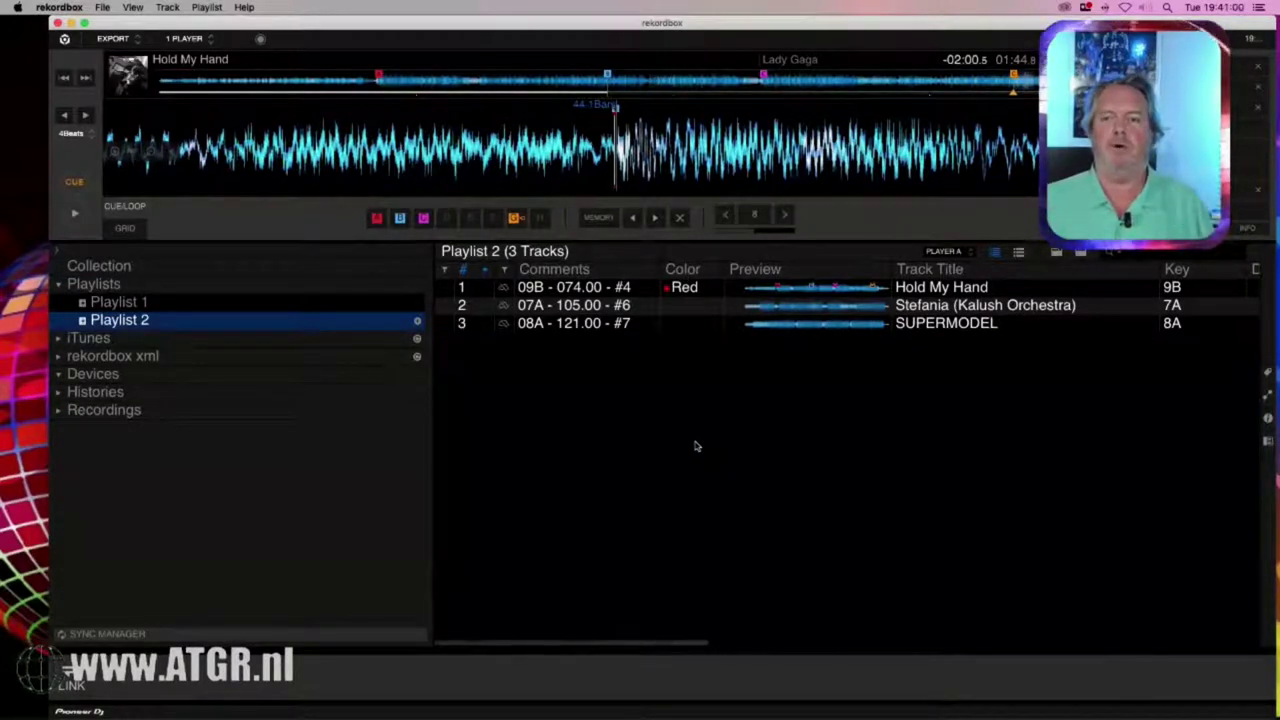
Export the collection in XML format to the Documents folder as rekordbox, replacing the existing file
mouse_move(491, 22)
mouse_down()
mouse_move(553, 22)
mouse_move(457, 17)
mouse_move(470, 14)
mouse_up()
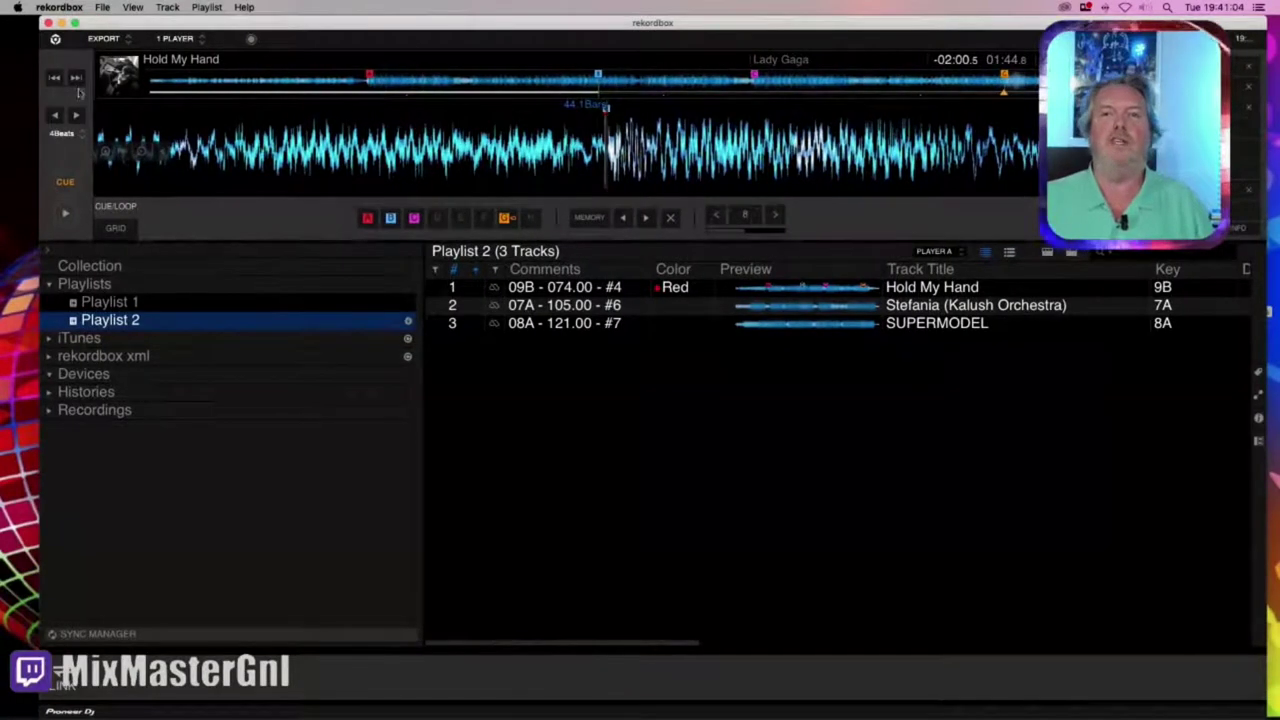
click(100, 7)
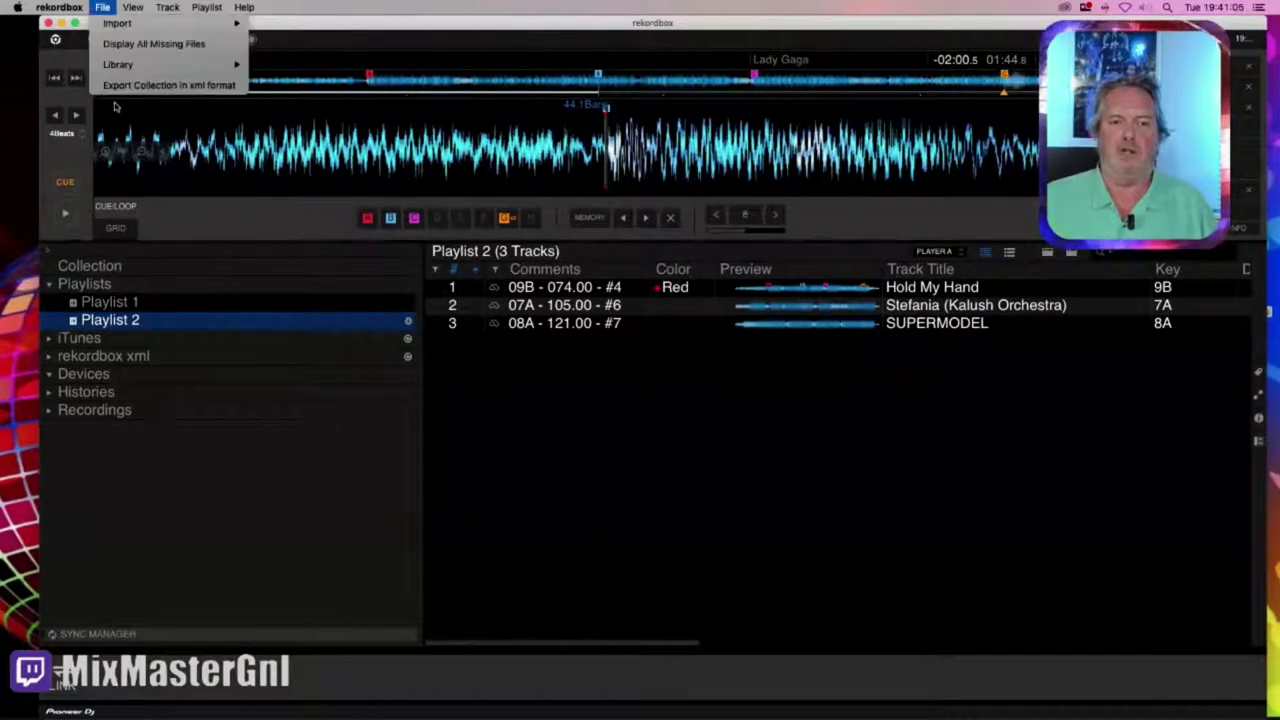
click(150, 85)
text(Rekordbox)
key(Return)
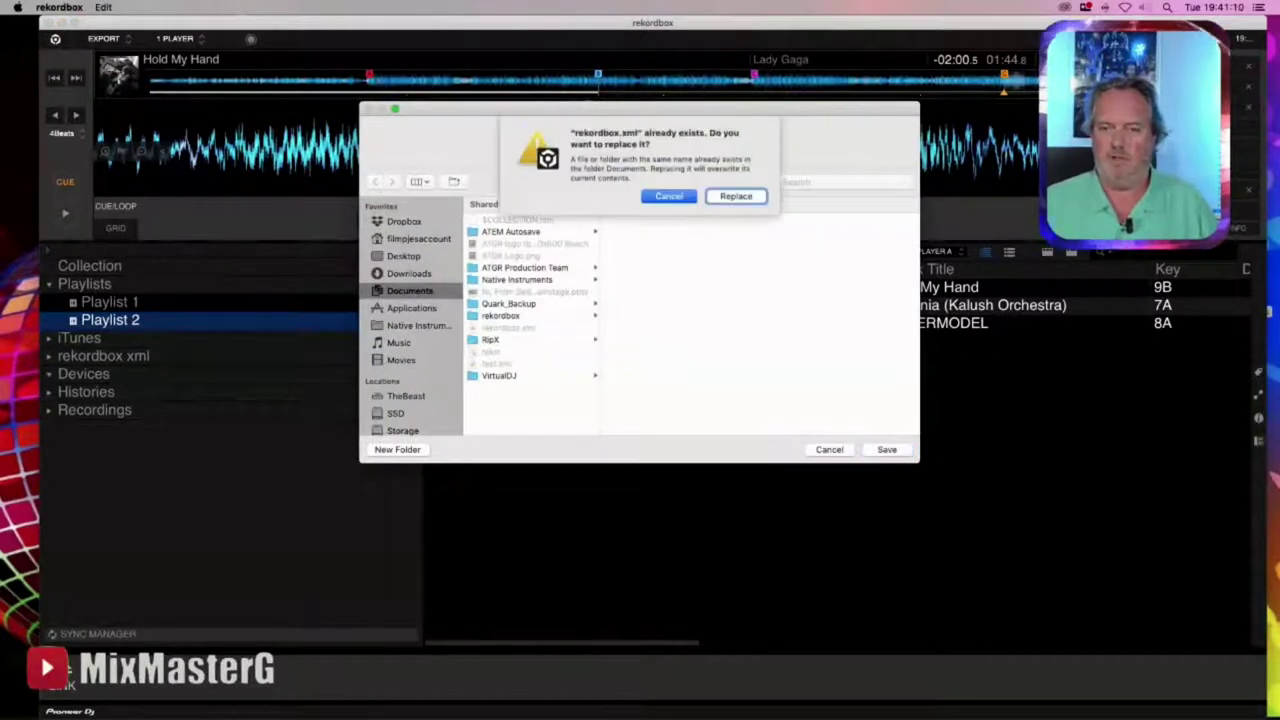
click(757, 195)
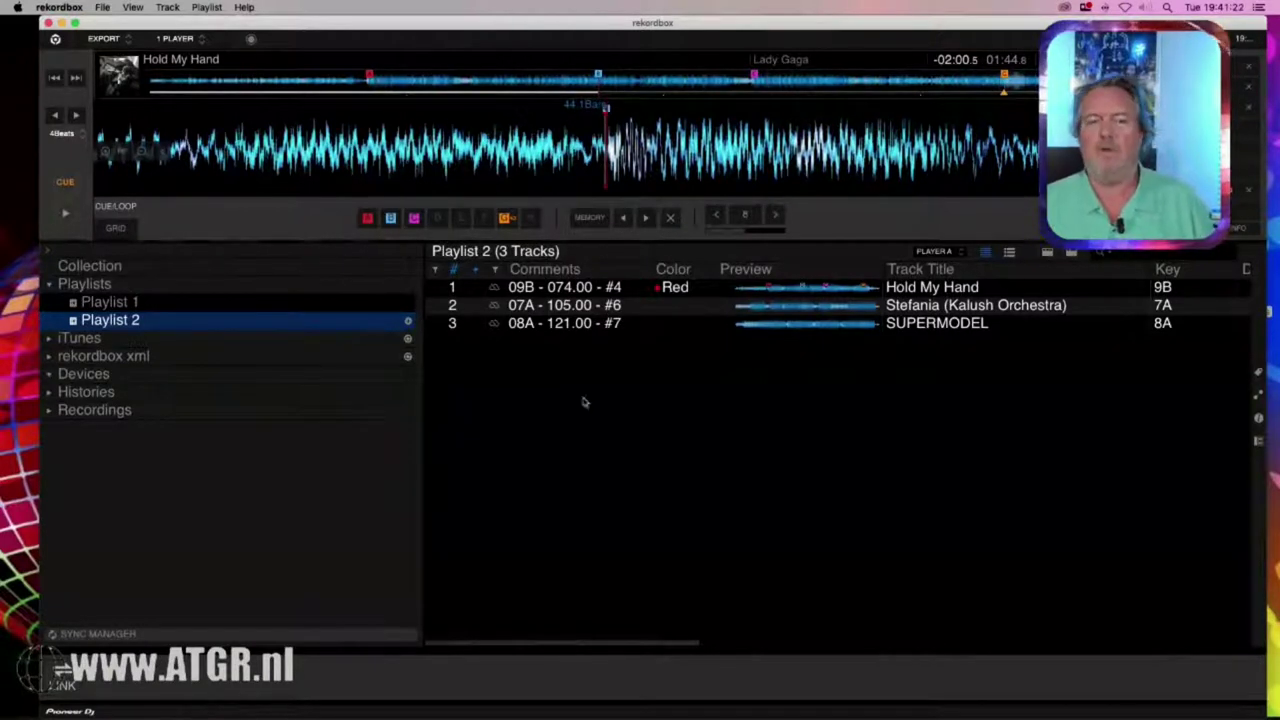
Export the collection to XML once more in Documents under the name Rekordbox, overwriting the previous export
click(110, 7)
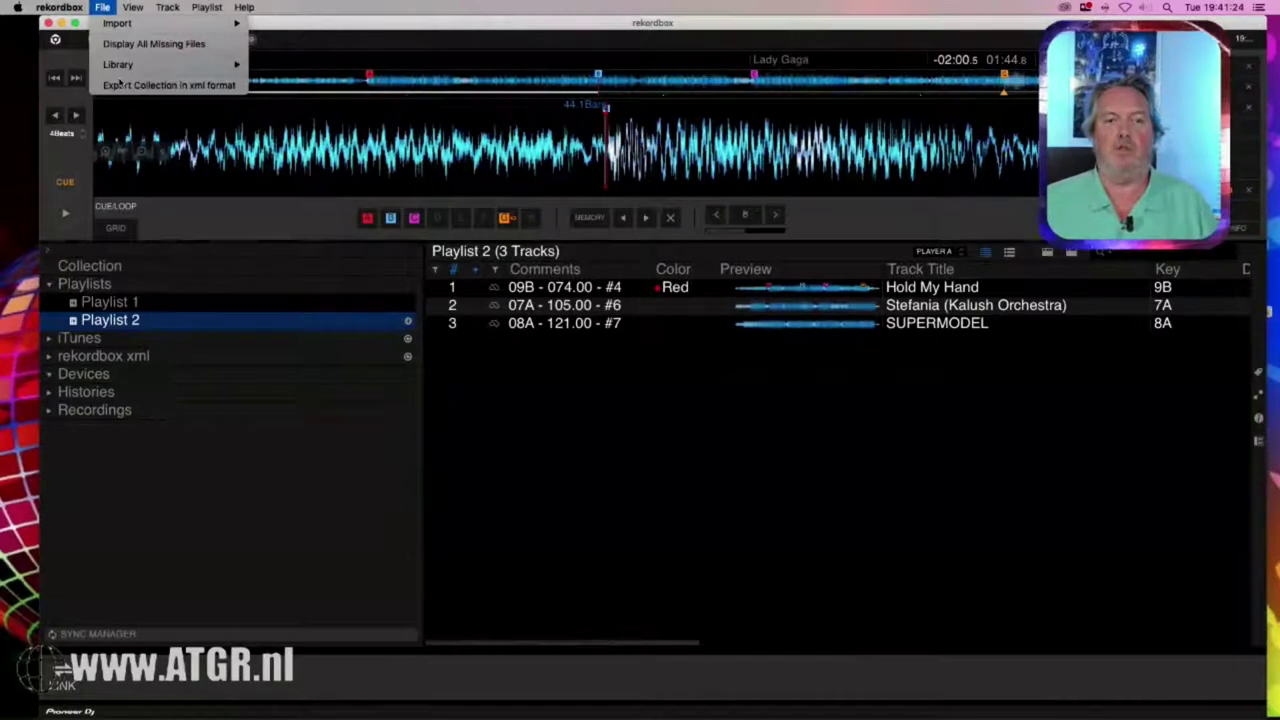
click(140, 85)
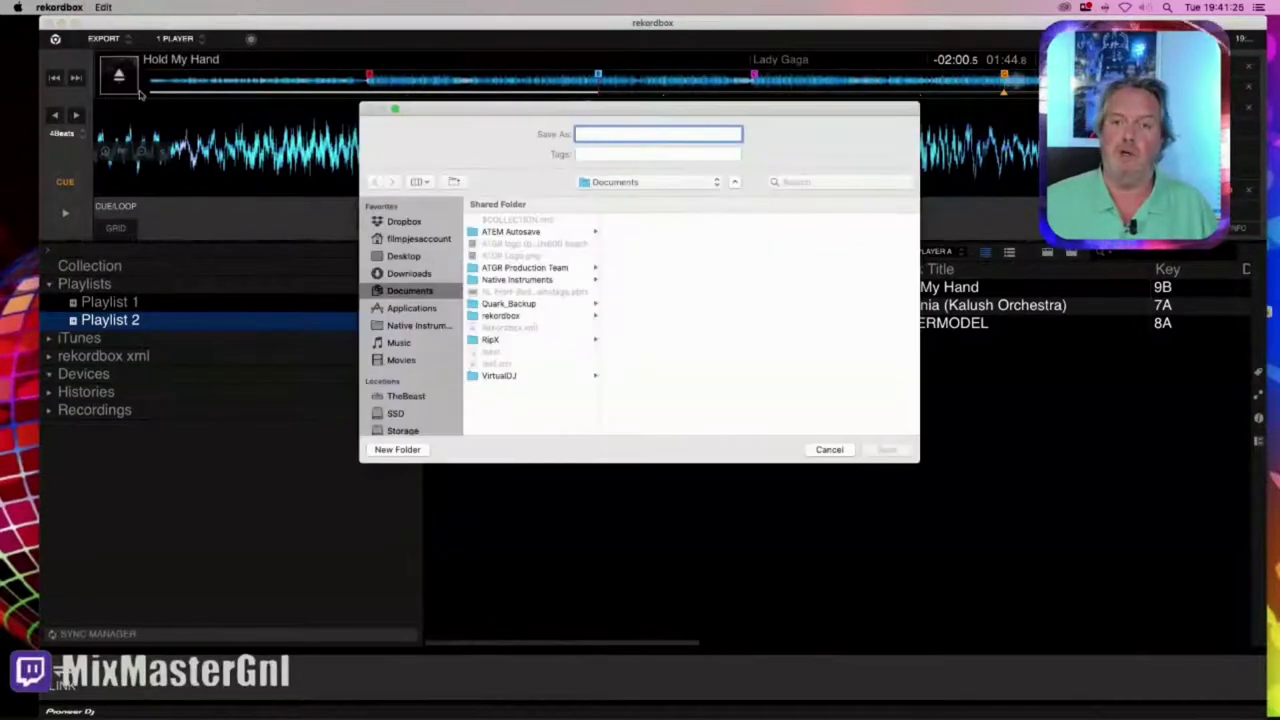
text(Rekordbox)
key(Return)
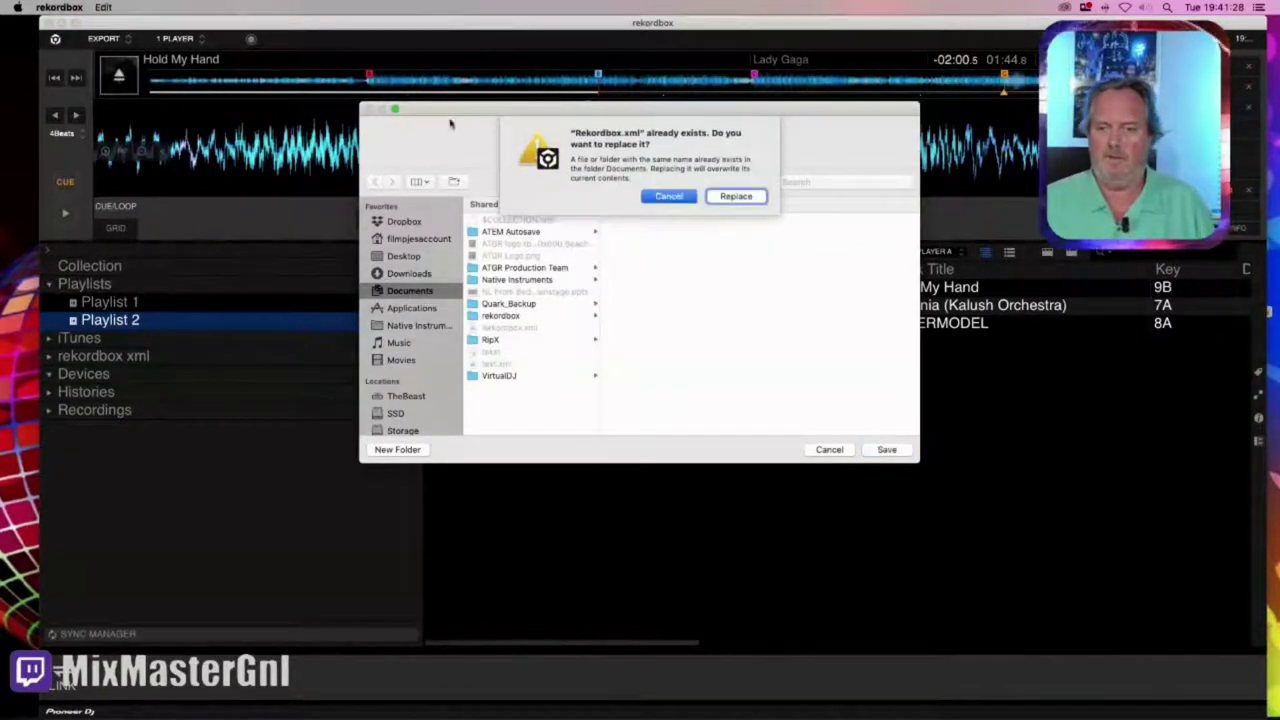
click(735, 196)
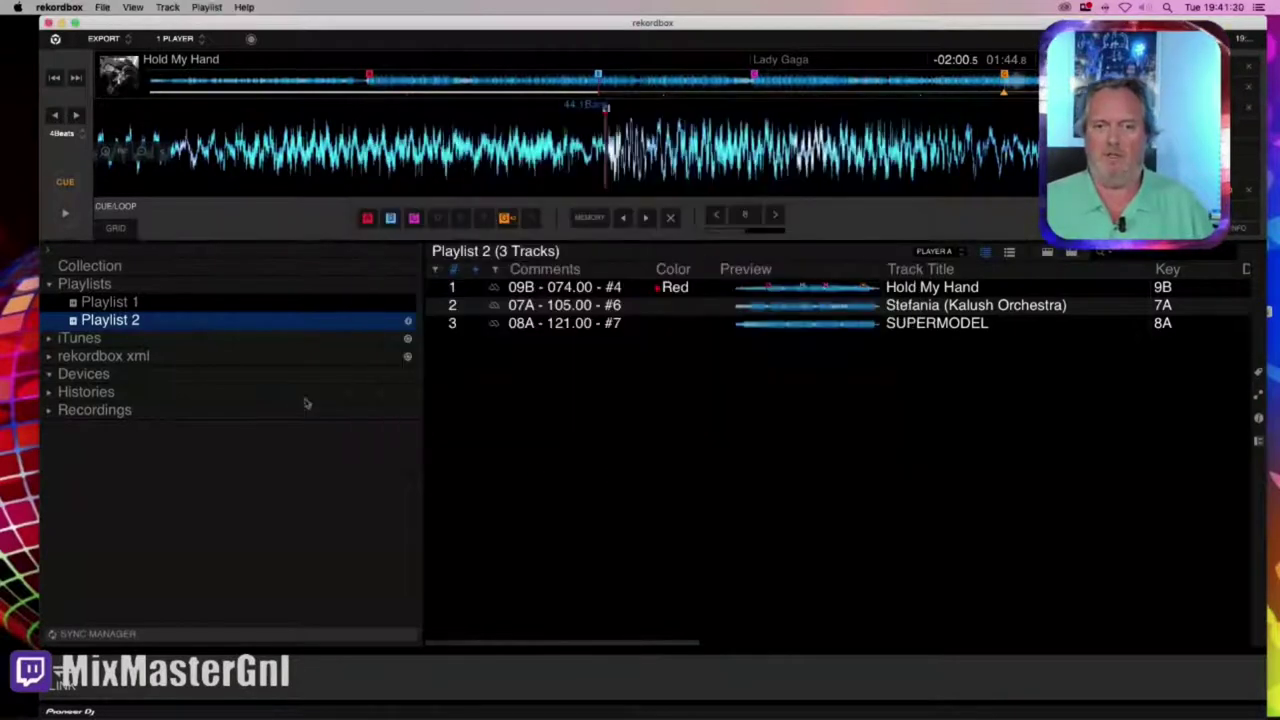
click(225, 302)
click(215, 316)
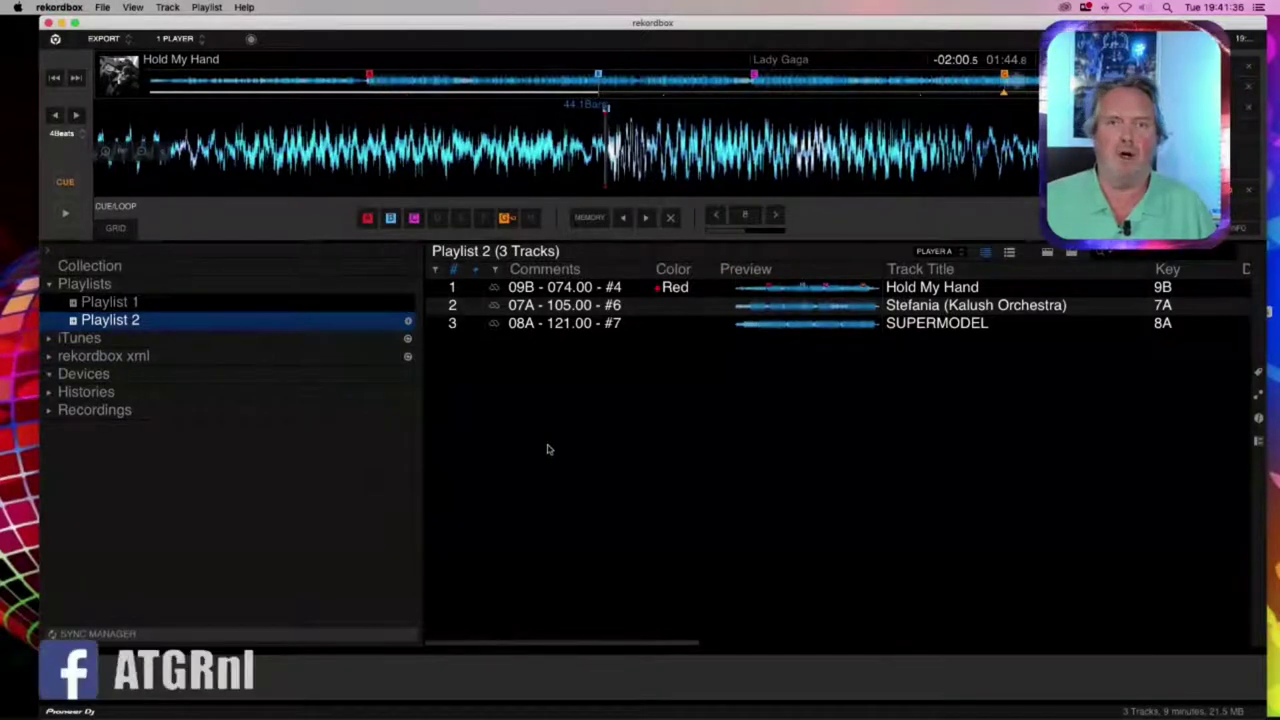
Minimize rekordbox, launch DJ Conversion Utility and close the Finder window of the djay folder
key(super+m)
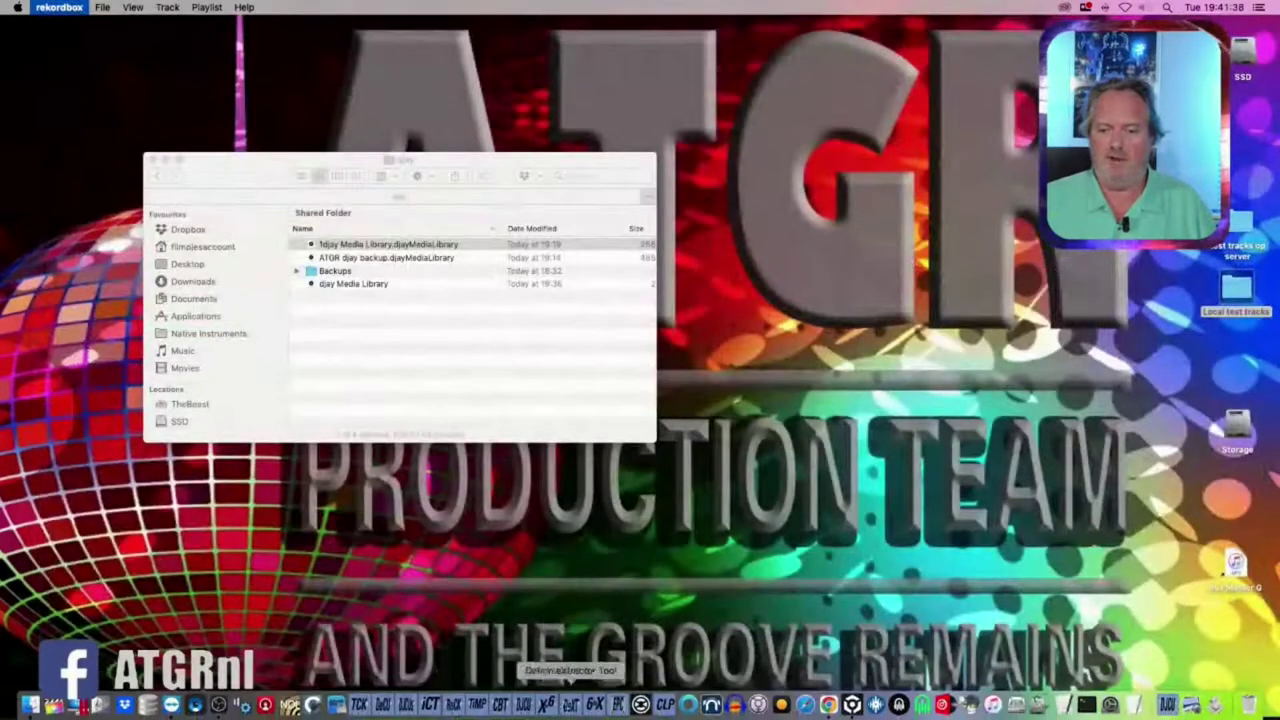
click(523, 706)
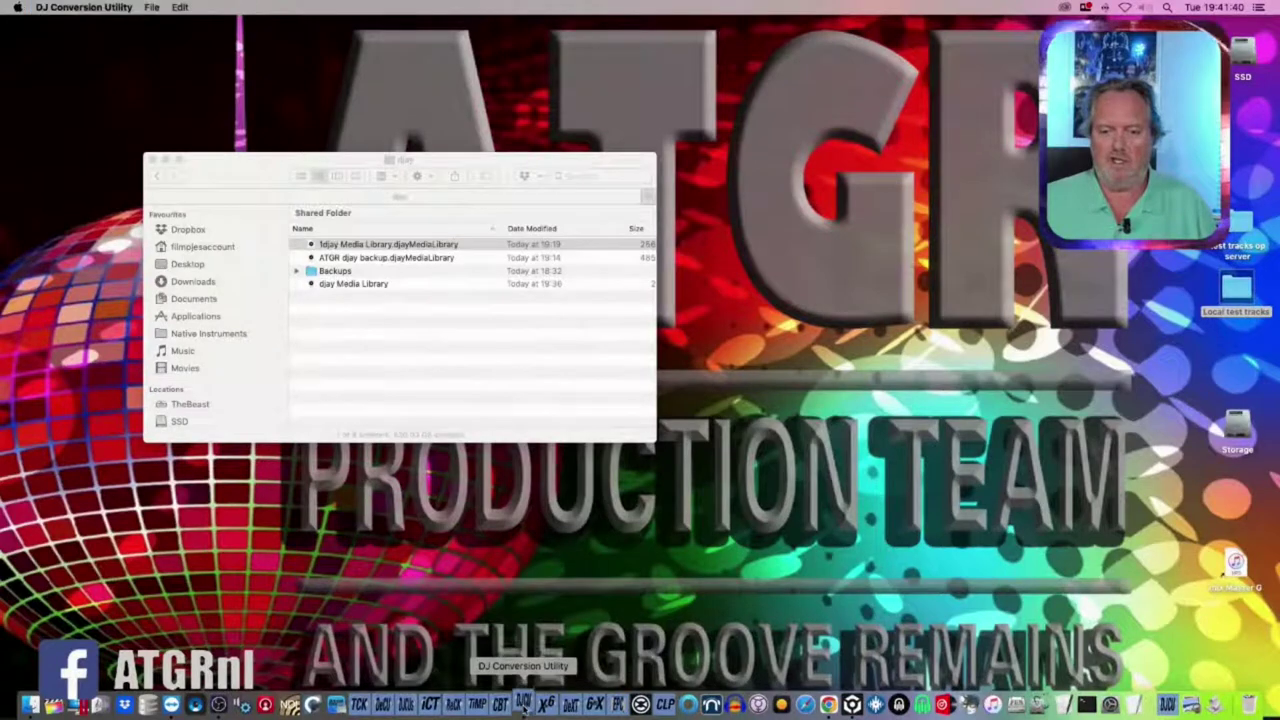
drag(191, 176, 165, 195)
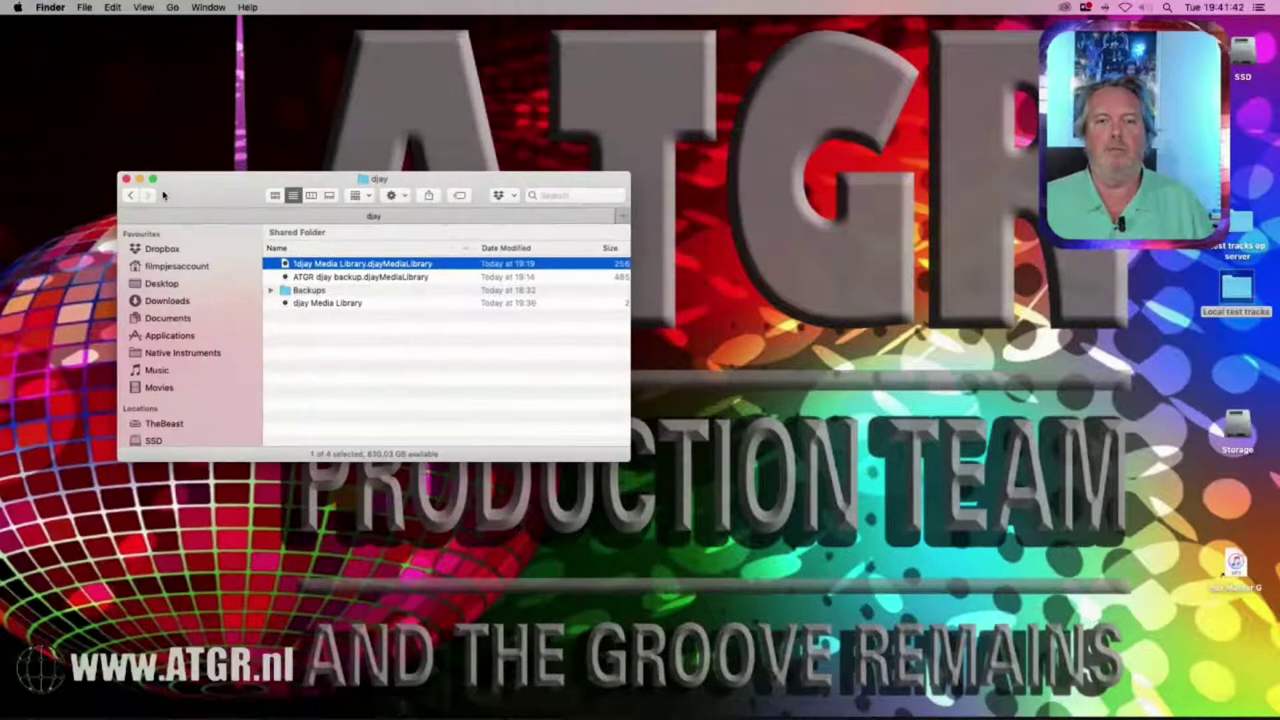
click(127, 180)
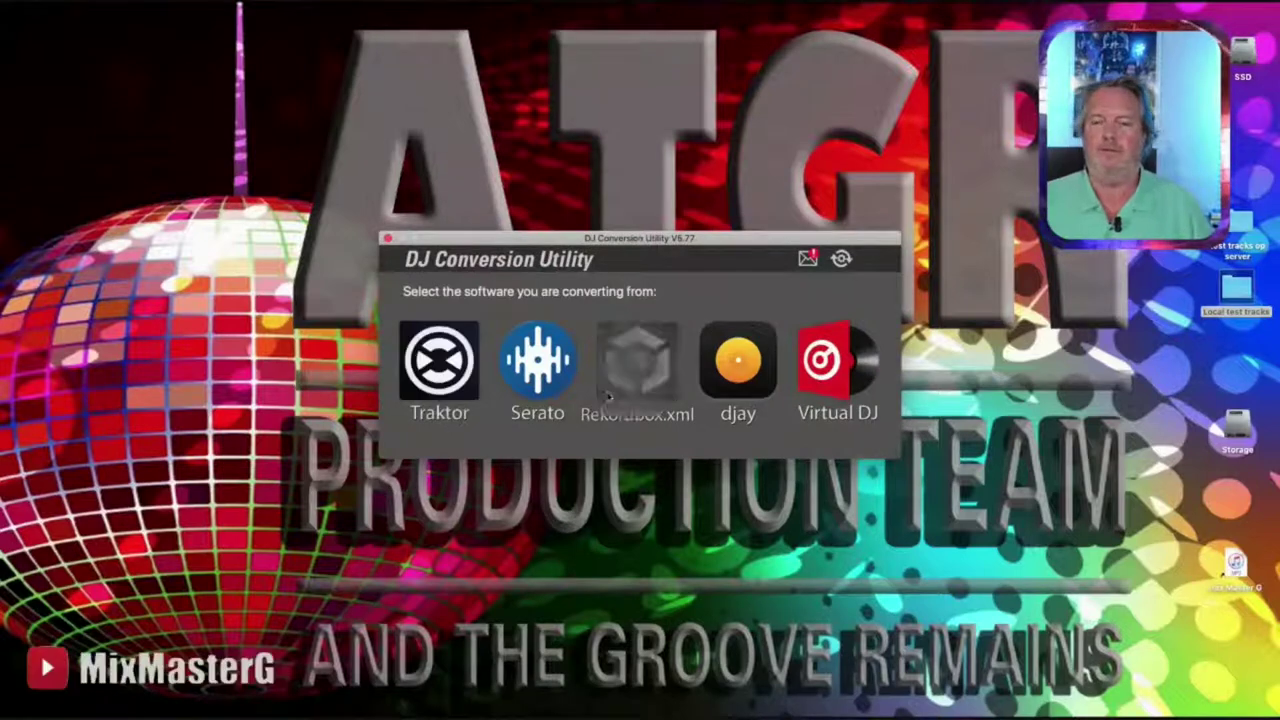
Open a new Finder window and show the contents of the Music folder
click(342, 537)
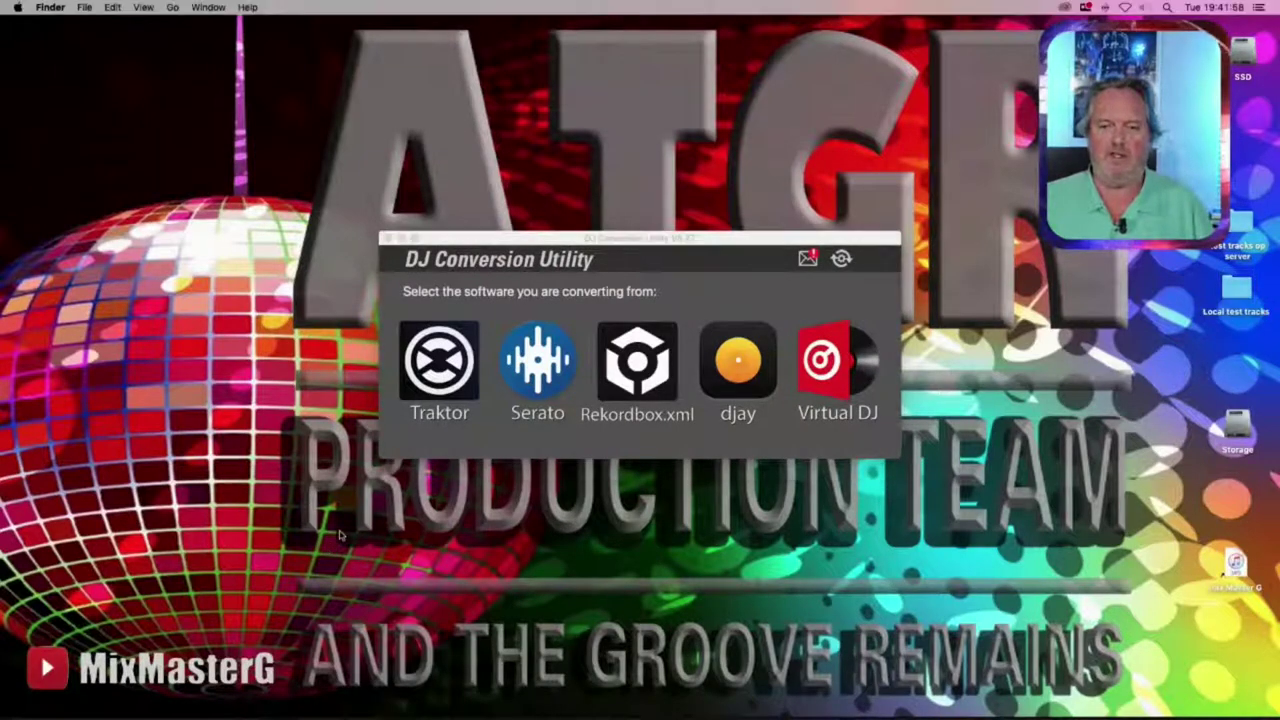
key(super+n)
click(155, 354)
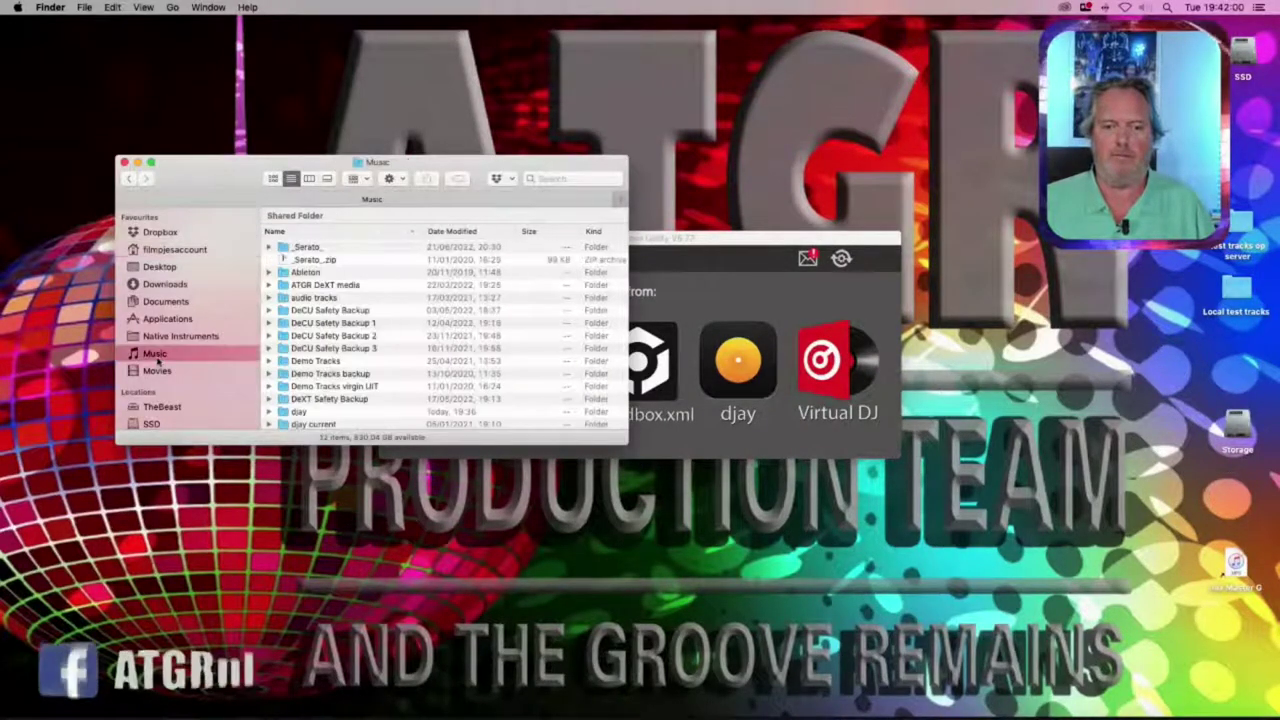
Inspect the contents of the djay folder inside Music and close the Finder window
double_click(297, 413)
key(super+w)
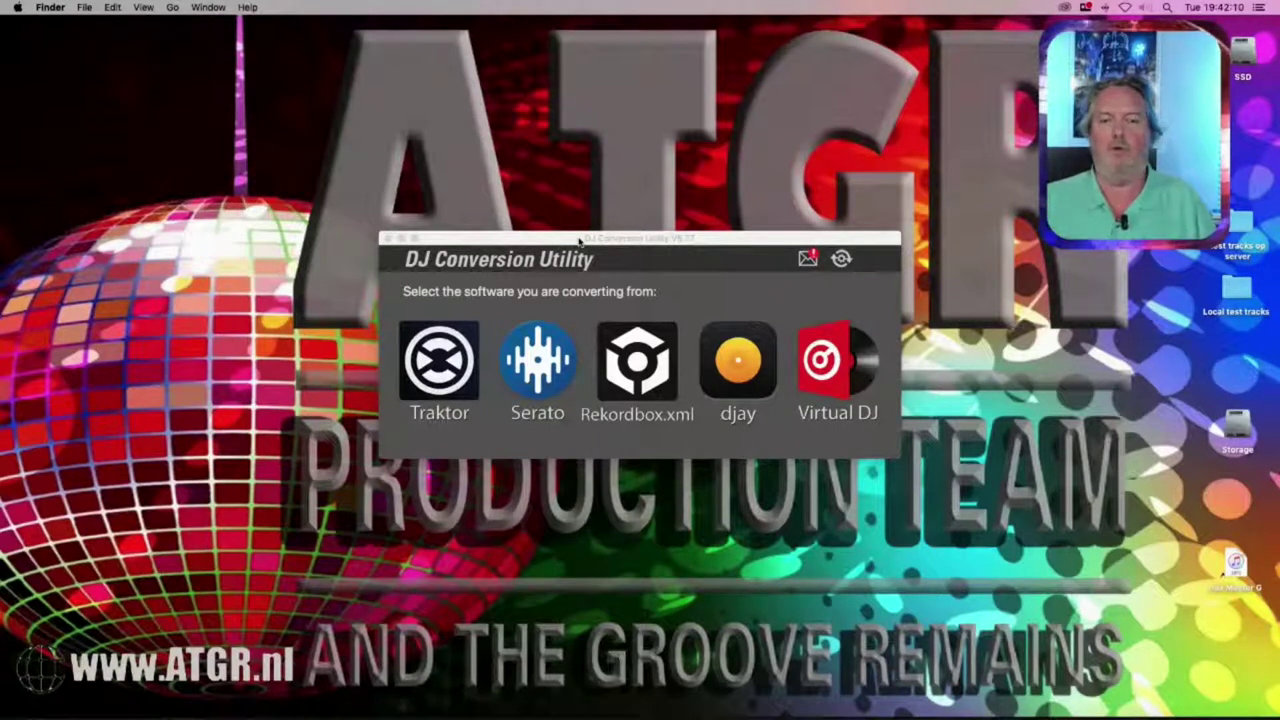
Start a conversion from Rekordbox.xml to djay and iTunes or Music, allowing the utility to control iTunes
click(638, 365)
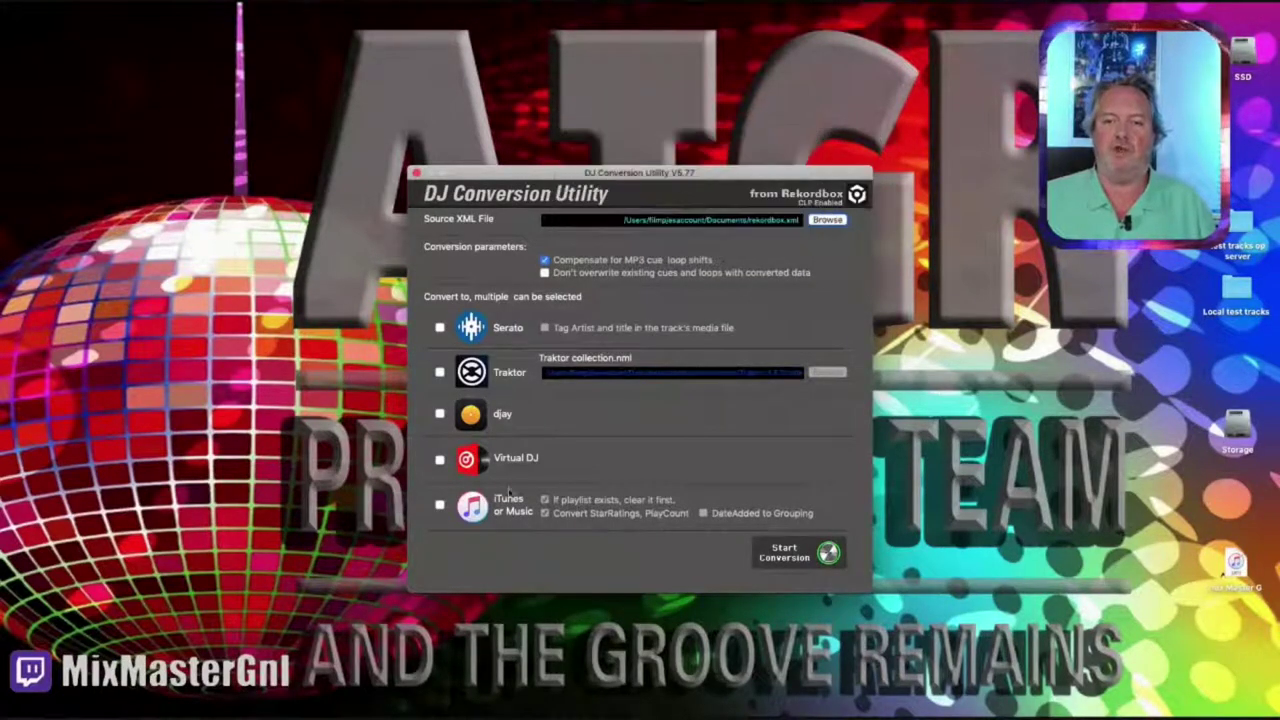
click(440, 415)
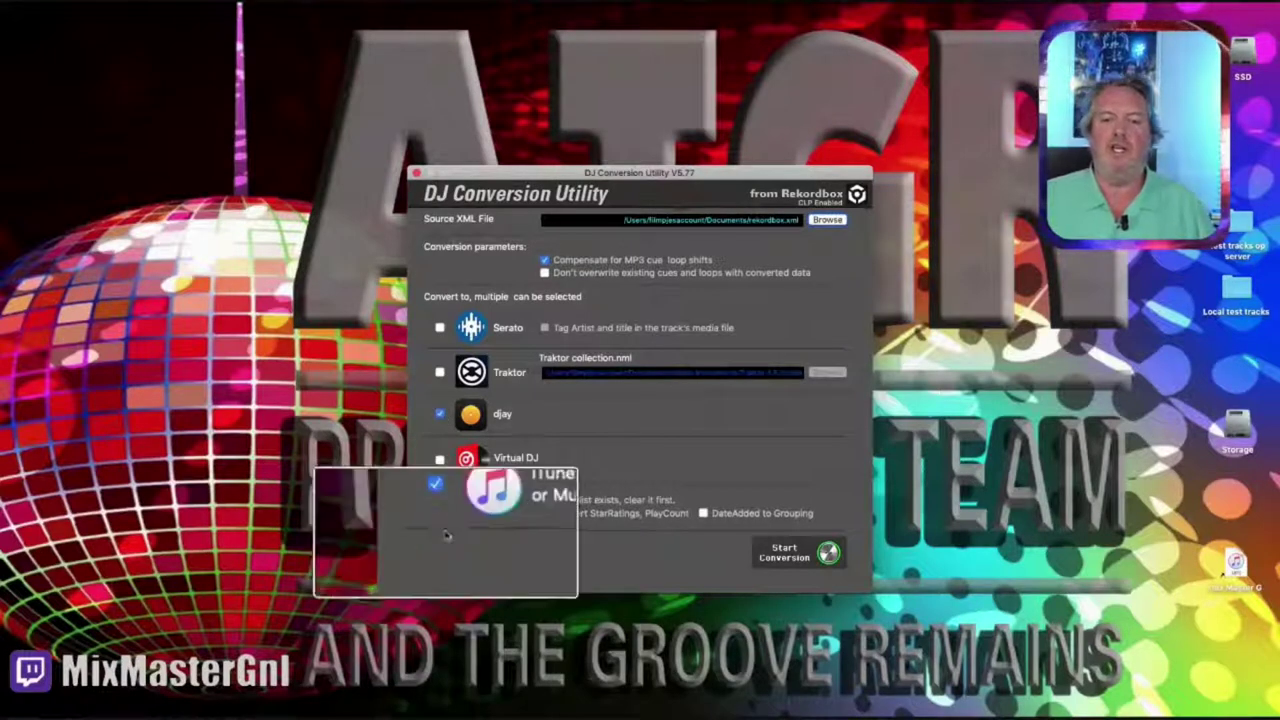
mouse_move(486, 510)
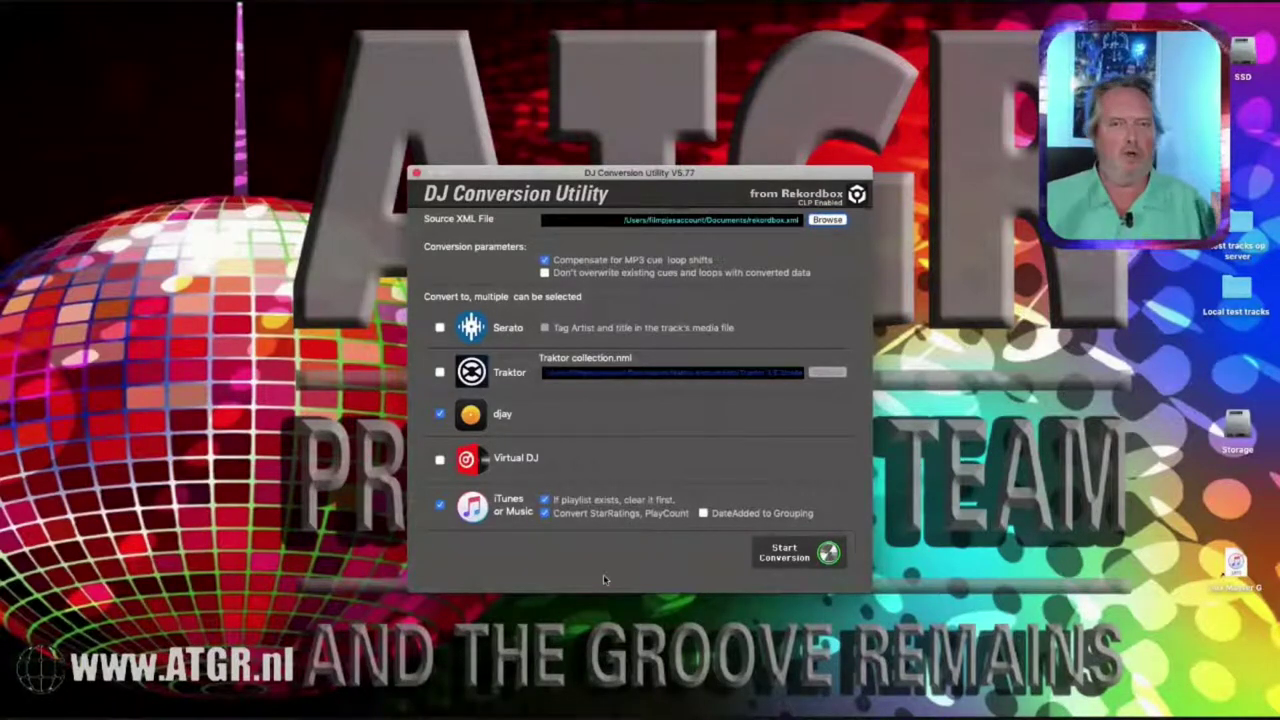
click(800, 553)
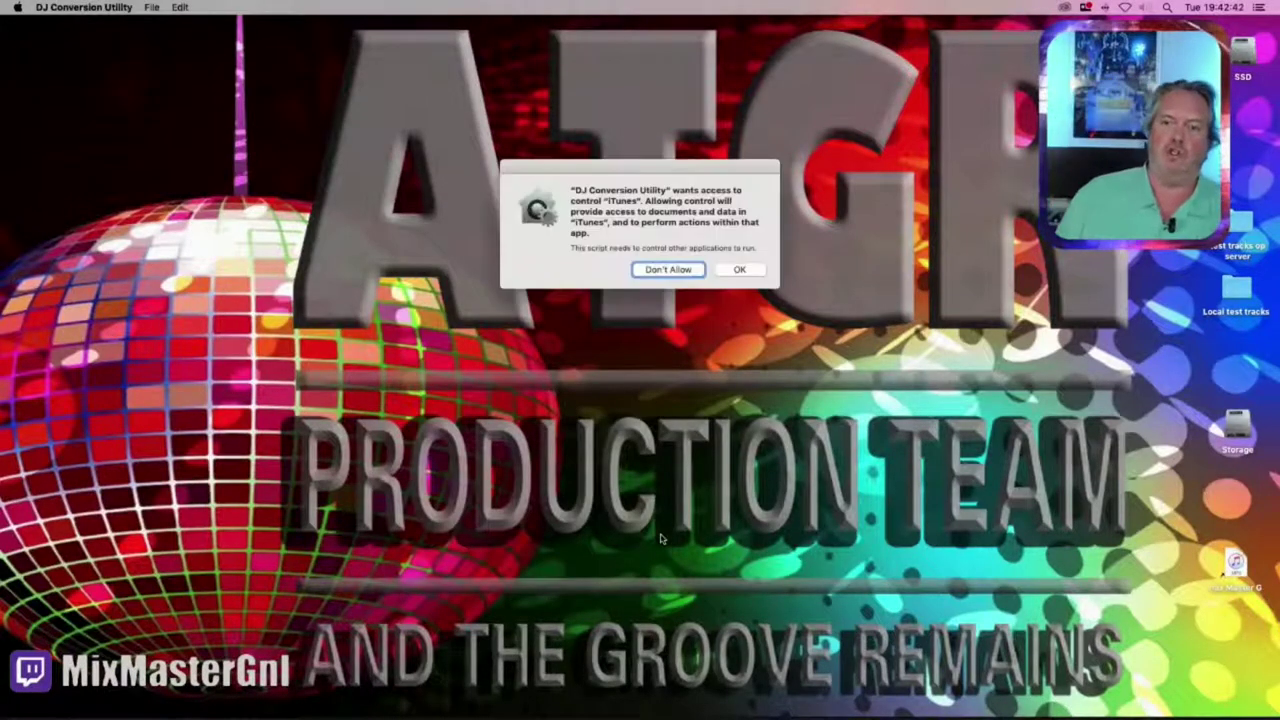
click(739, 269)
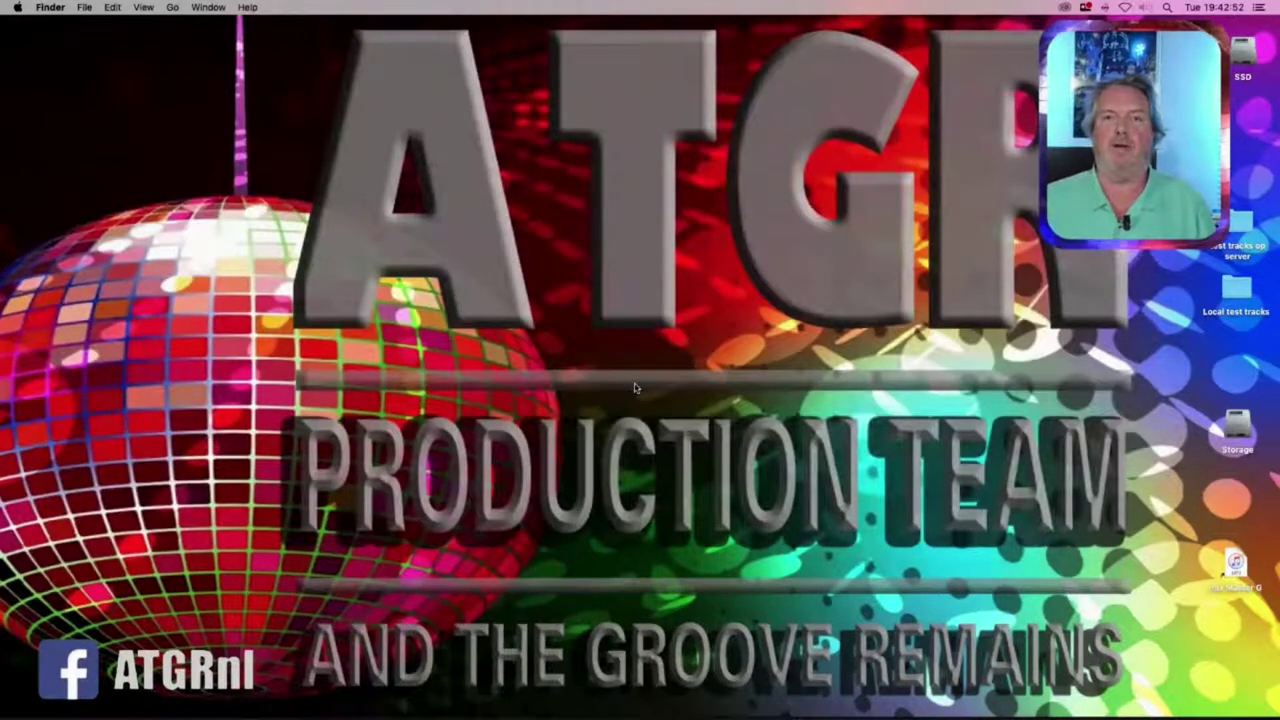
Convert only Playlist 2 and decline viewing the log
click(605, 278)
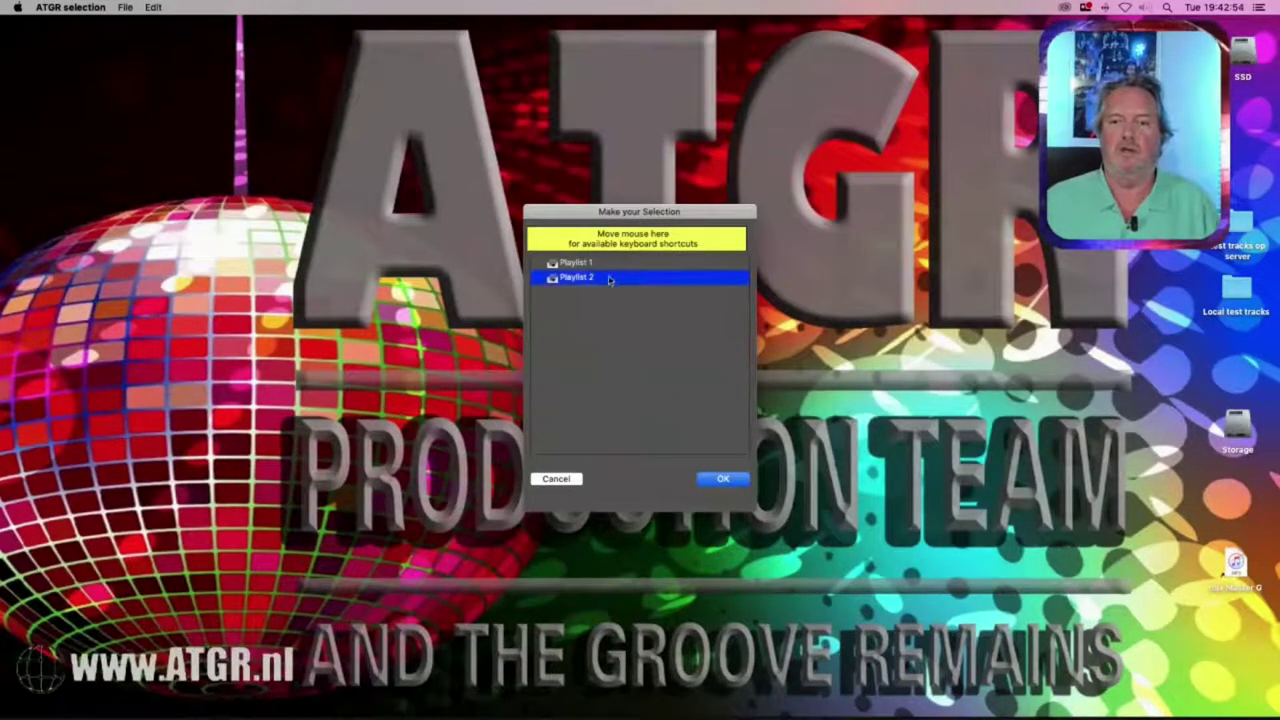
click(724, 481)
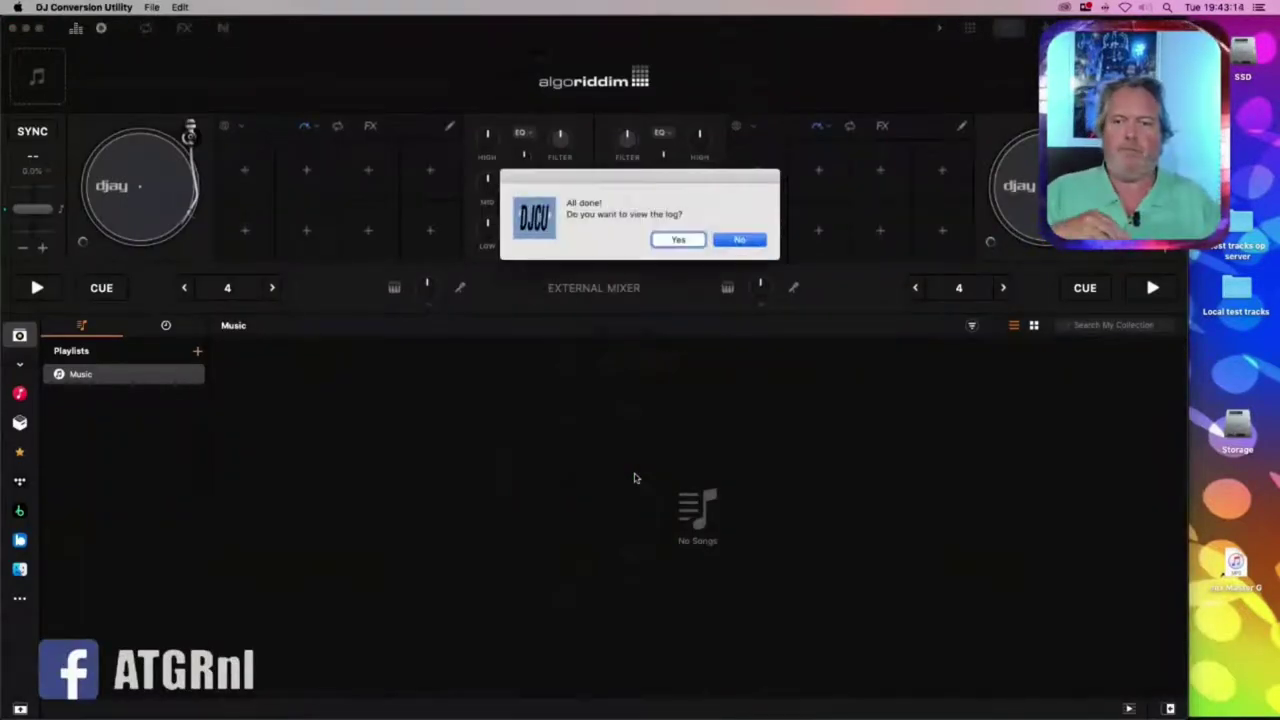
key(Return)
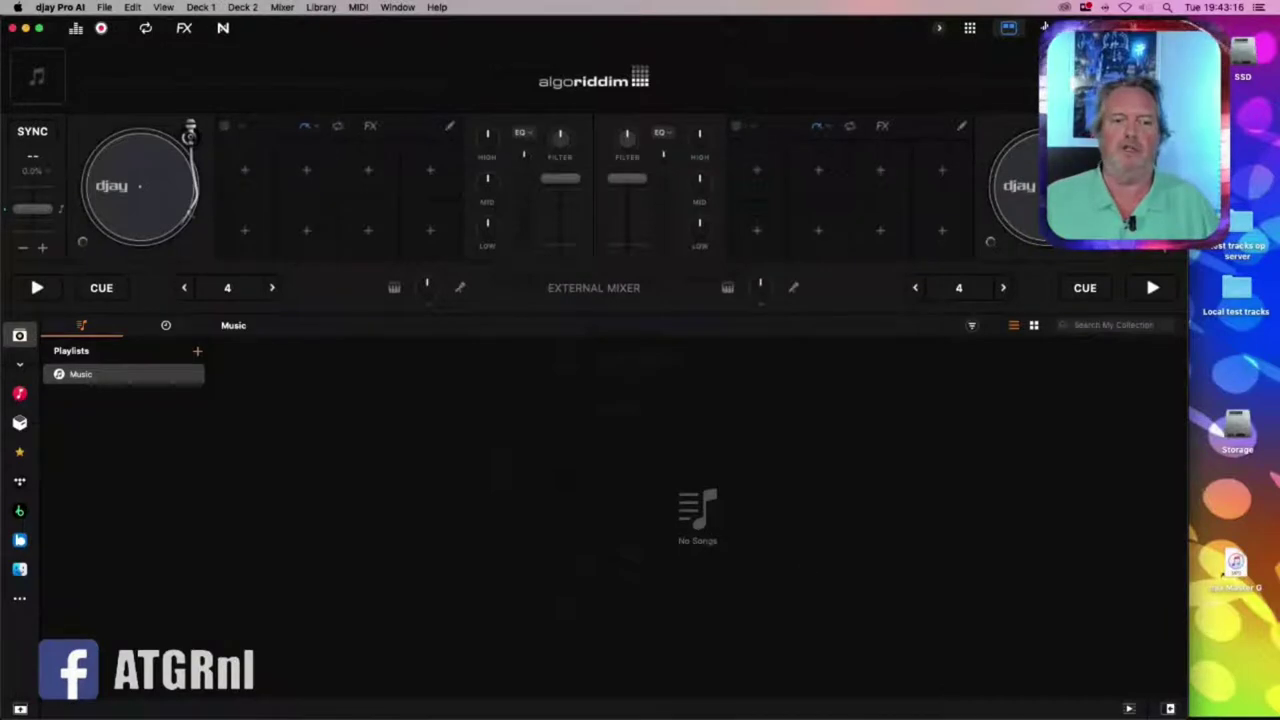
In djay's iTunes source, analyze the playlist "Analyze these in djay first" under DJ Conversion Utility, From Rekordbox
click(19, 393)
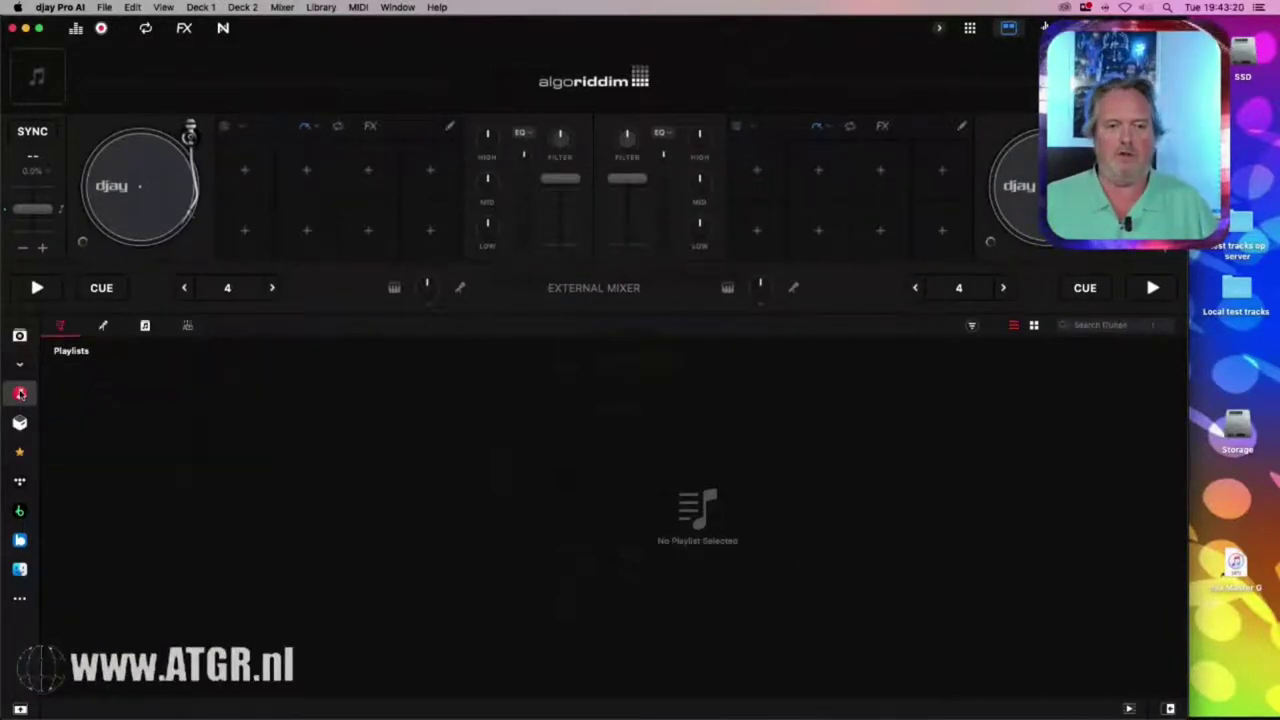
click(48, 395)
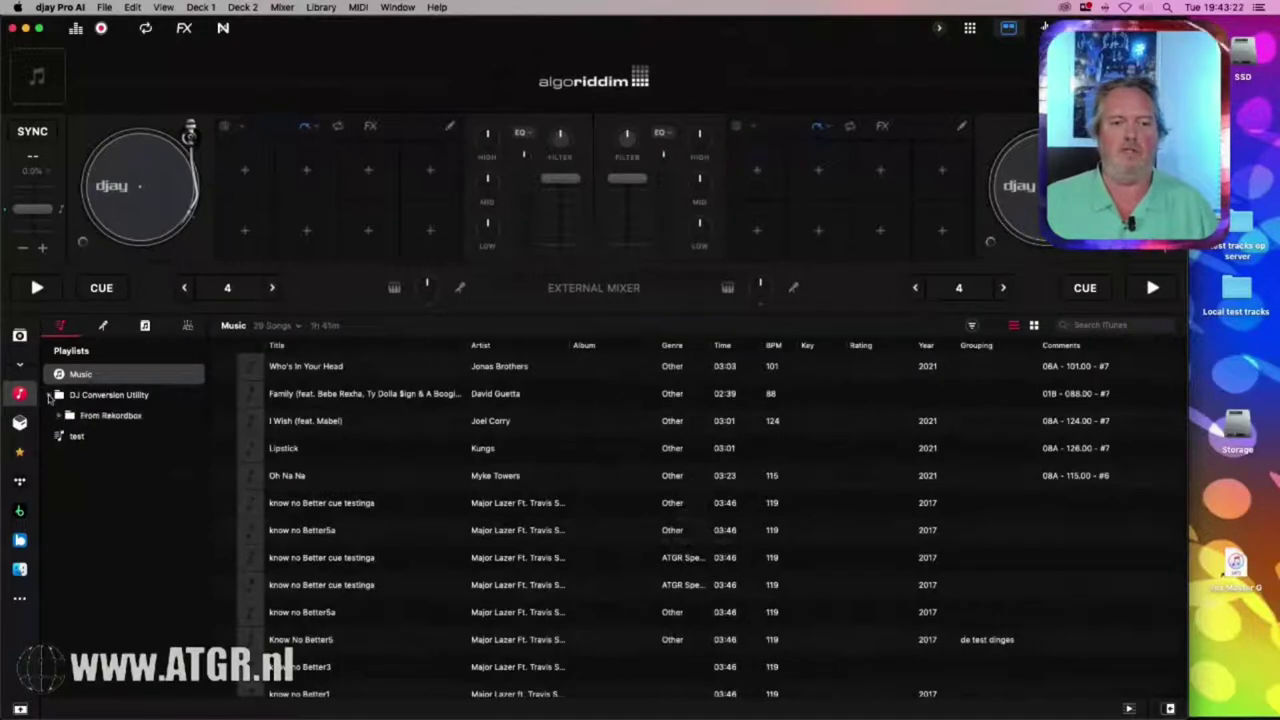
click(59, 415)
click(88, 456)
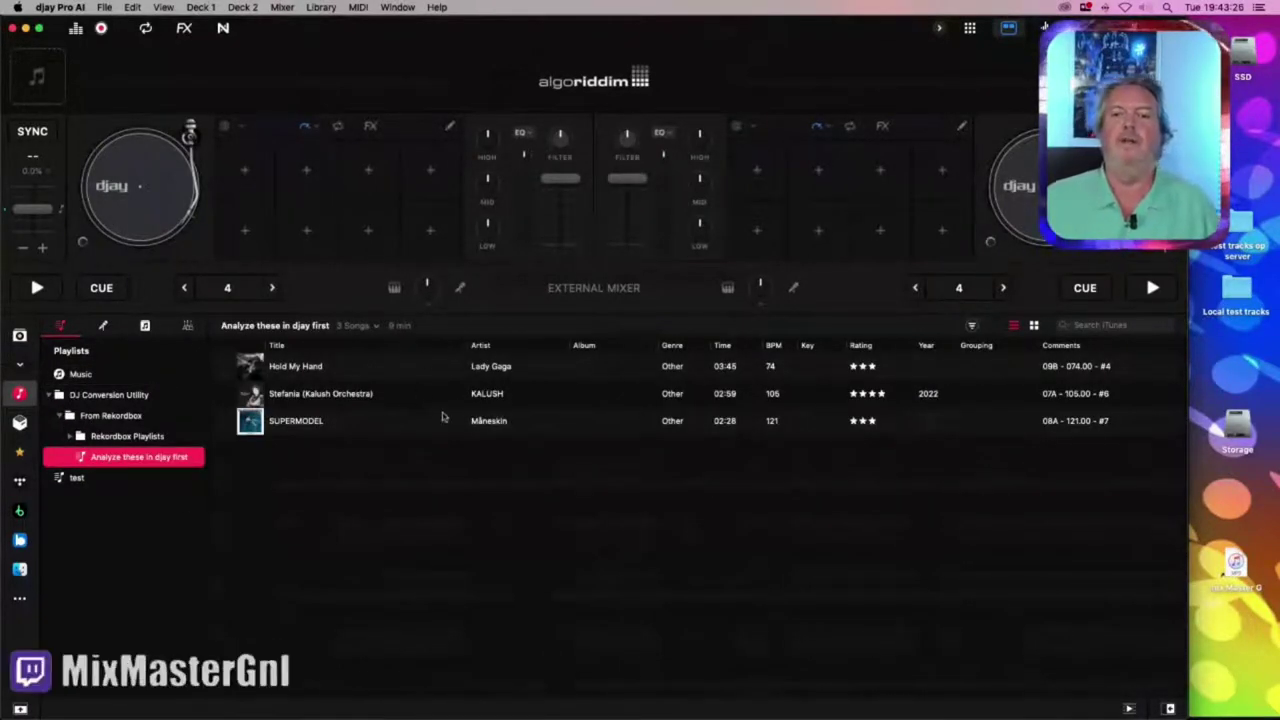
click(376, 327)
click(378, 343)
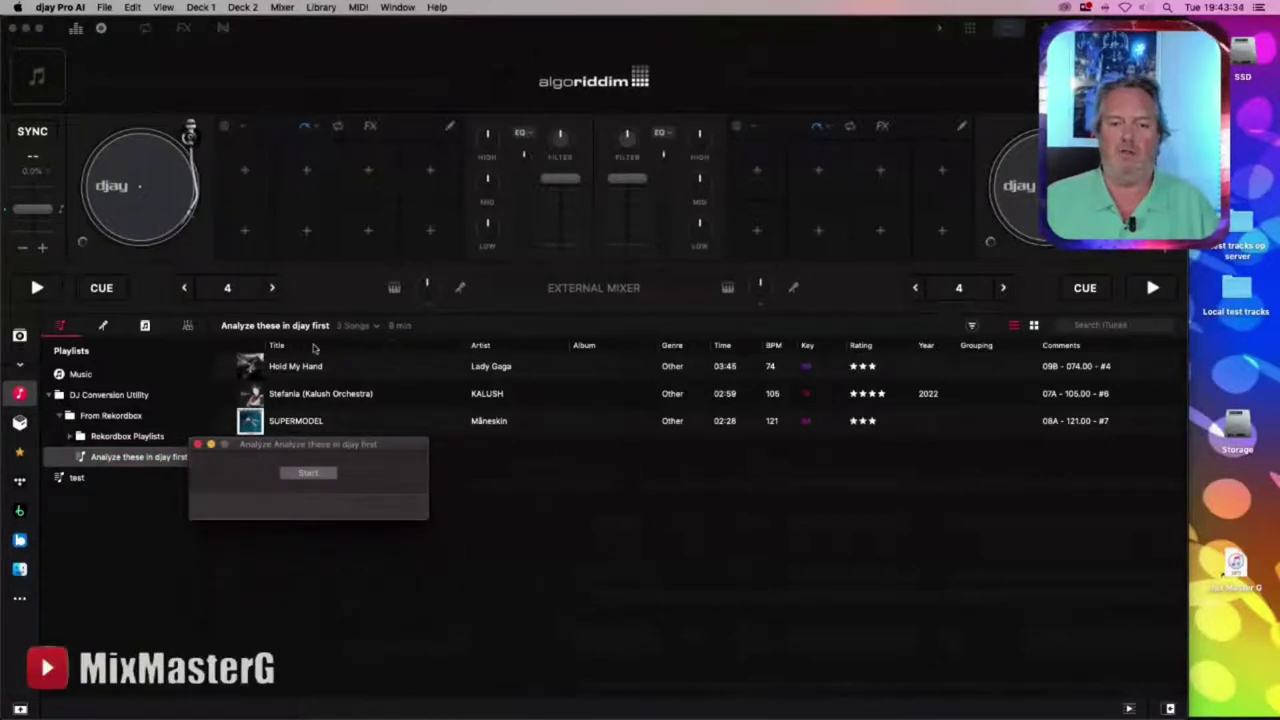
Add the Color column to the track list and move it in front of the album artwork
right_click(245, 348)
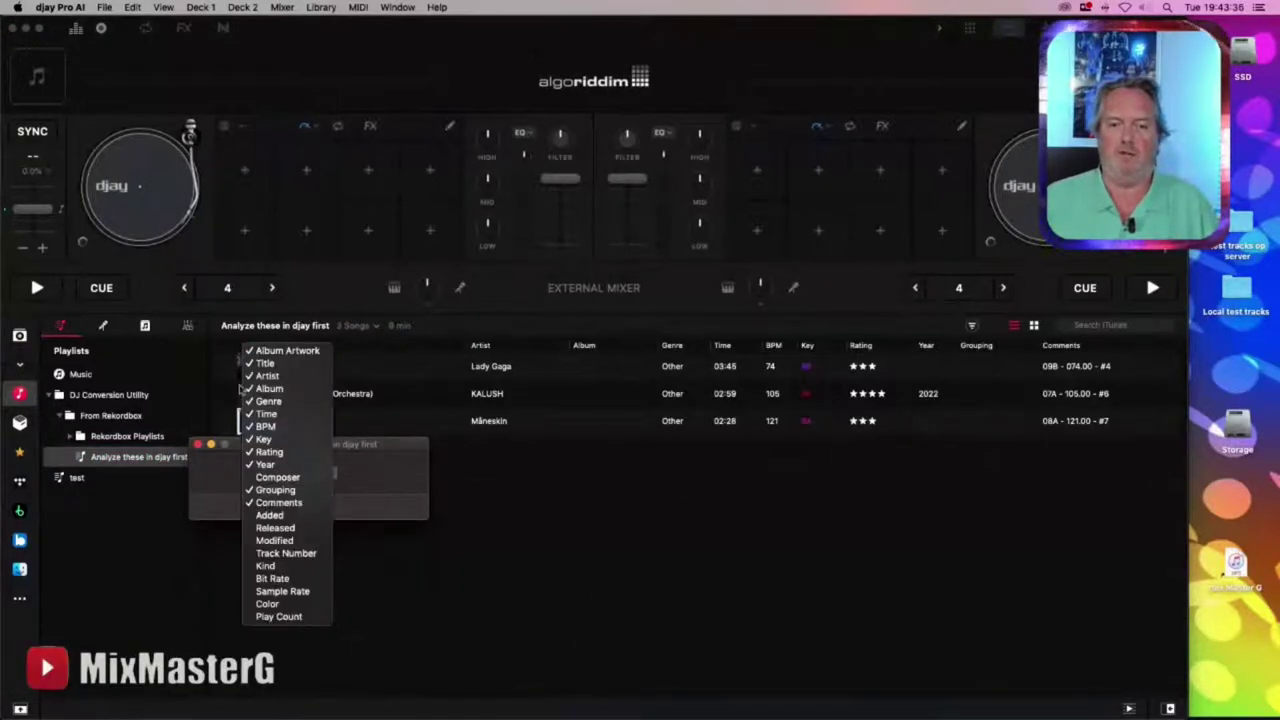
click(267, 603)
scroll(600, 390, right, 3)
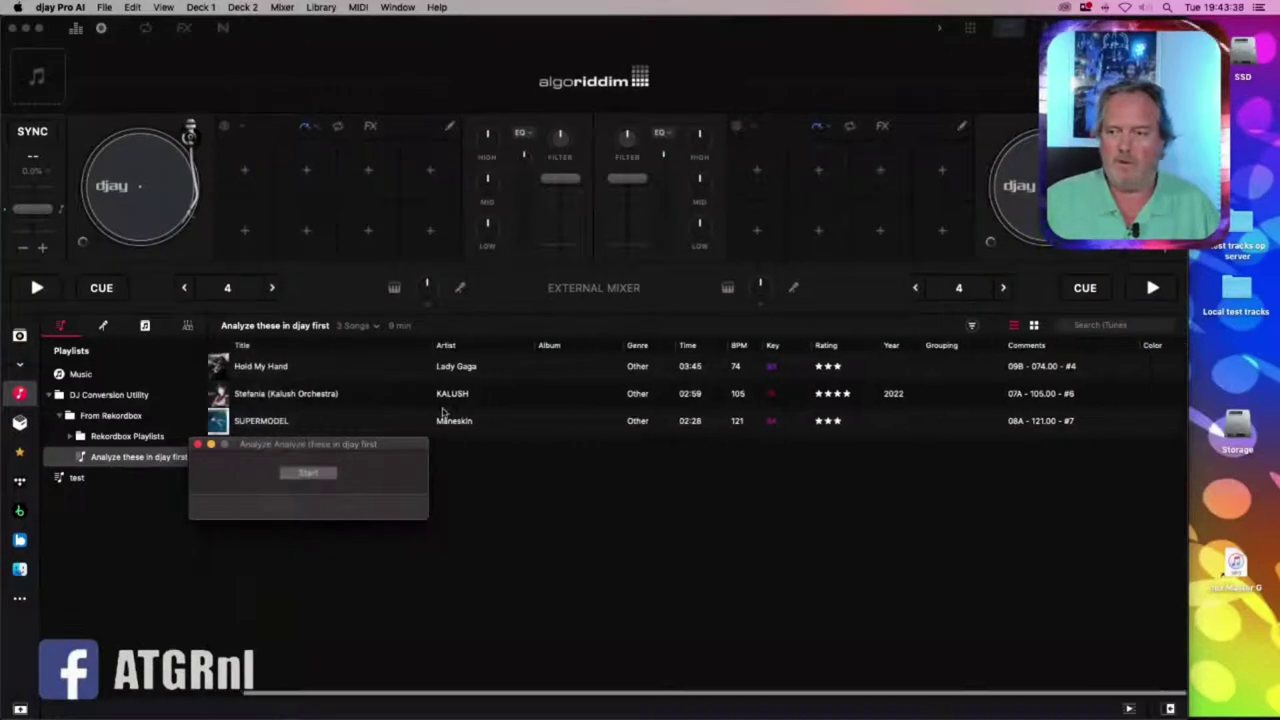
click(1135, 368)
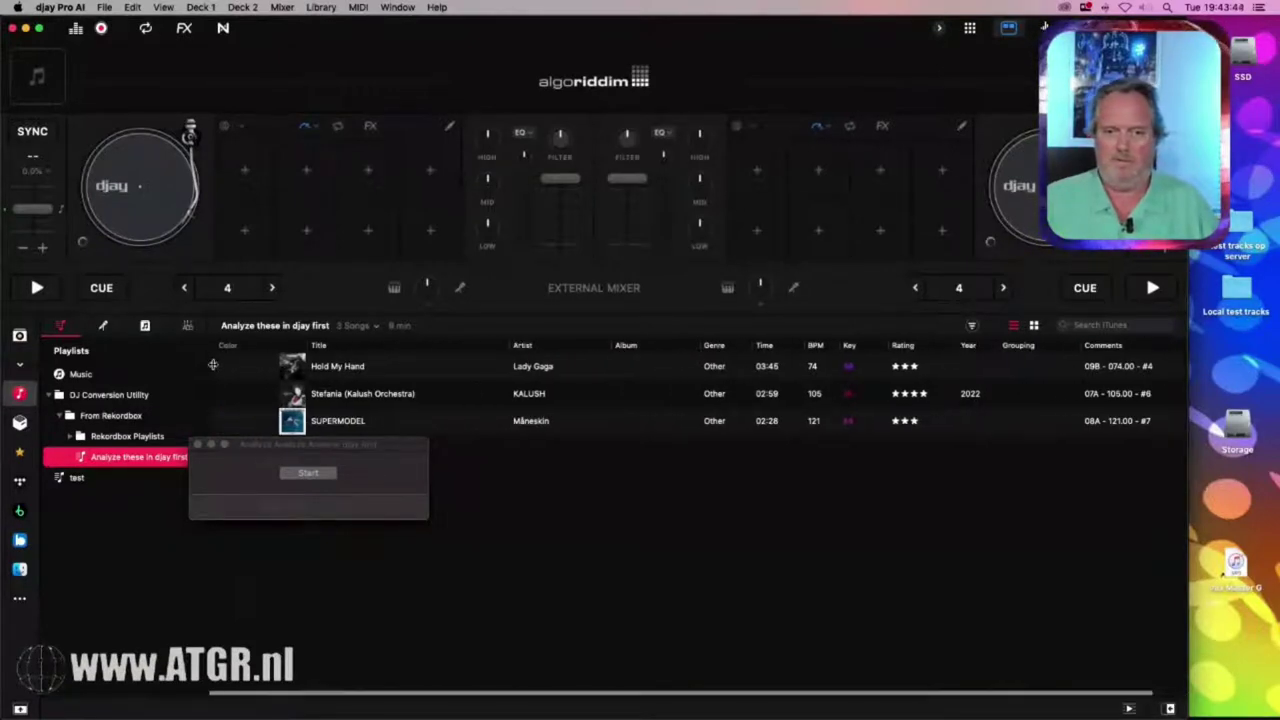
Add the Play Count column, place it just before Title, and close the analysis window
right_click(275, 350)
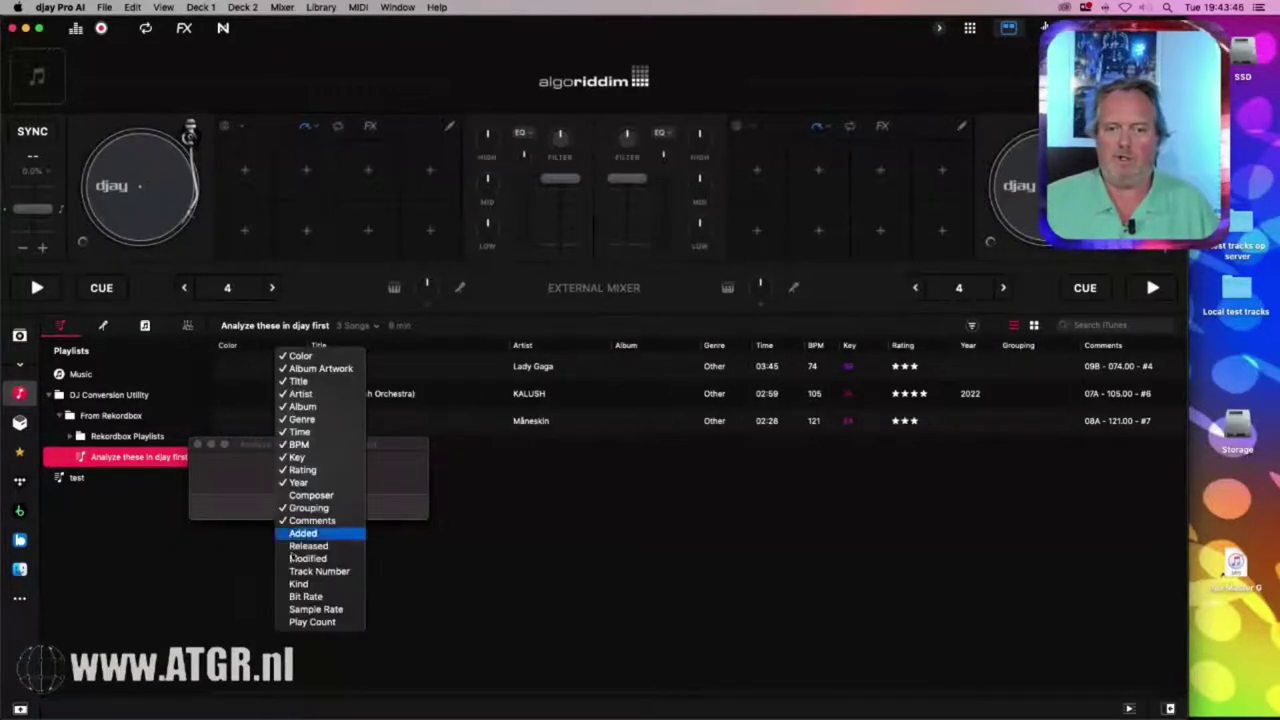
click(312, 622)
scroll(500, 613, right, 2)
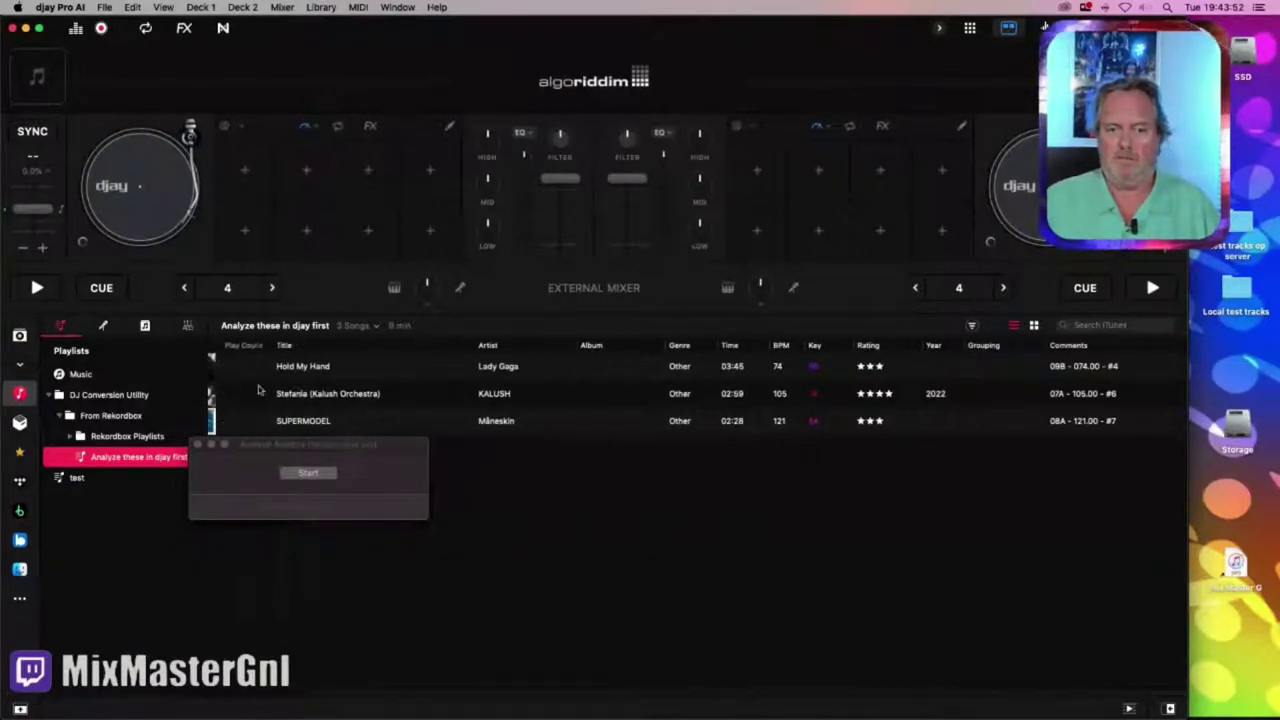
click(252, 448)
click(322, 476)
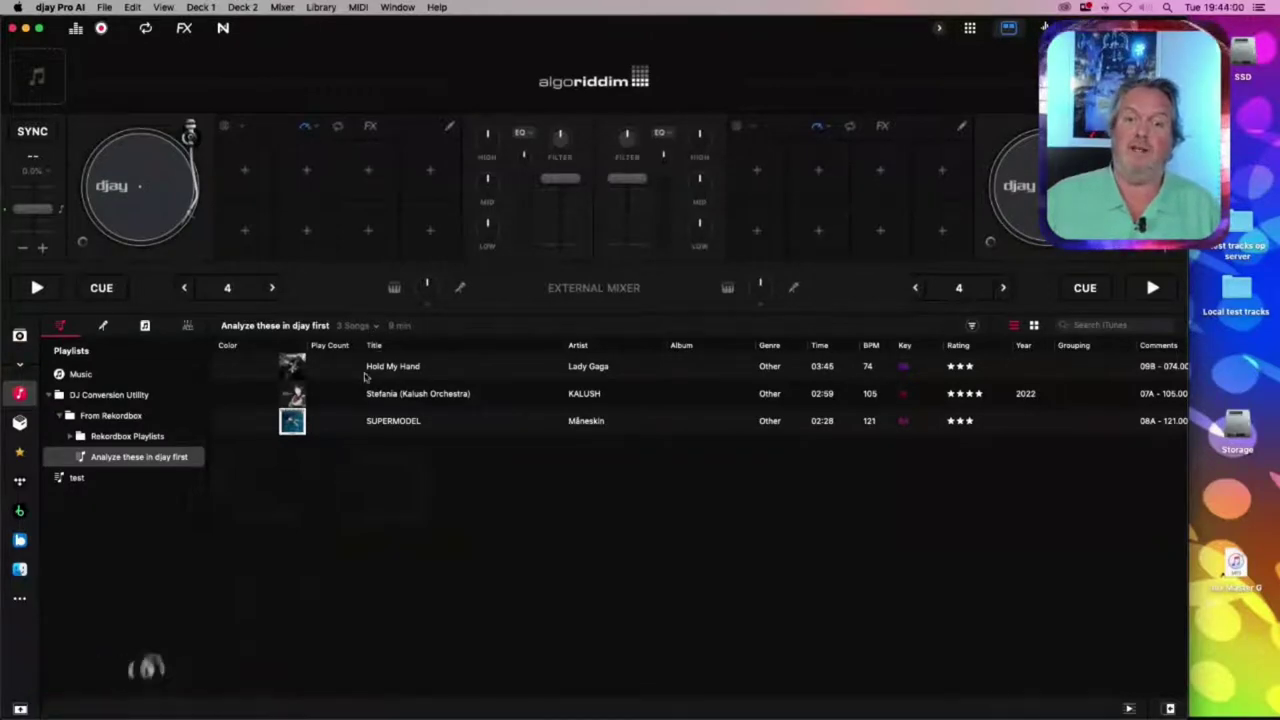
Quit djay Pro AI, relaunch DJ Conversion Utility and choose Rekordbox.xml as the software to convert from
key(super+q)
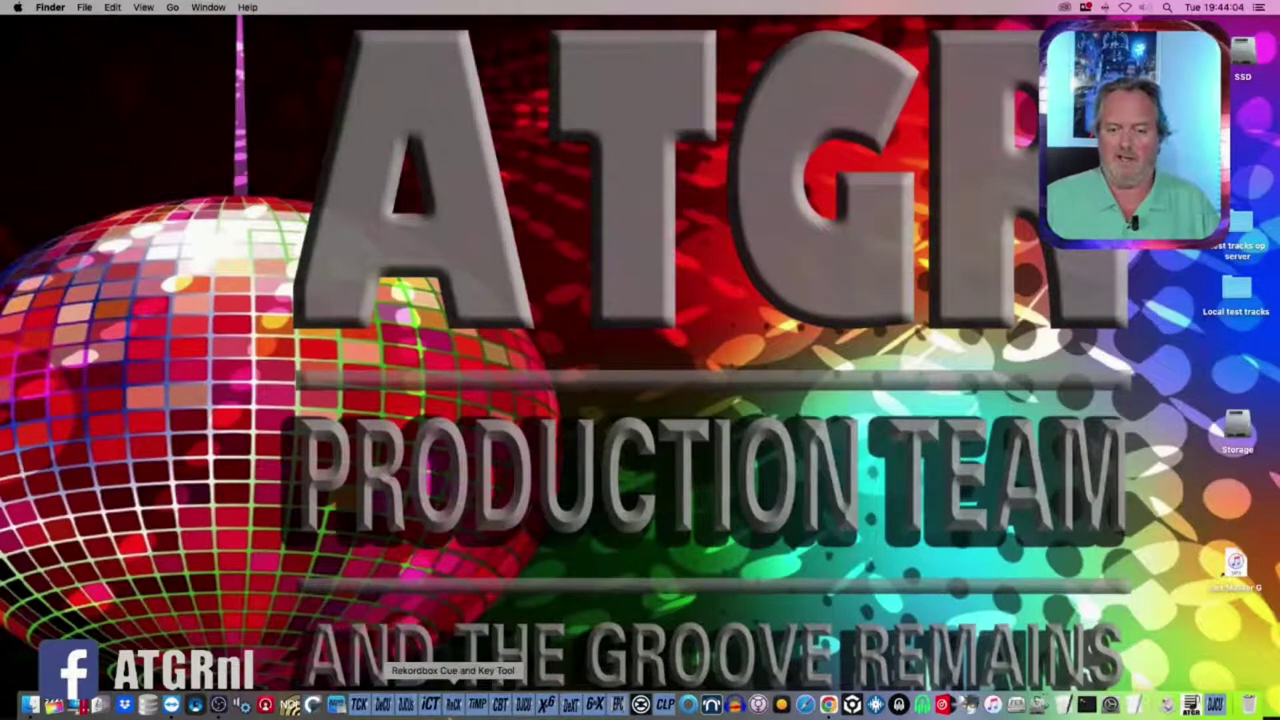
click(522, 706)
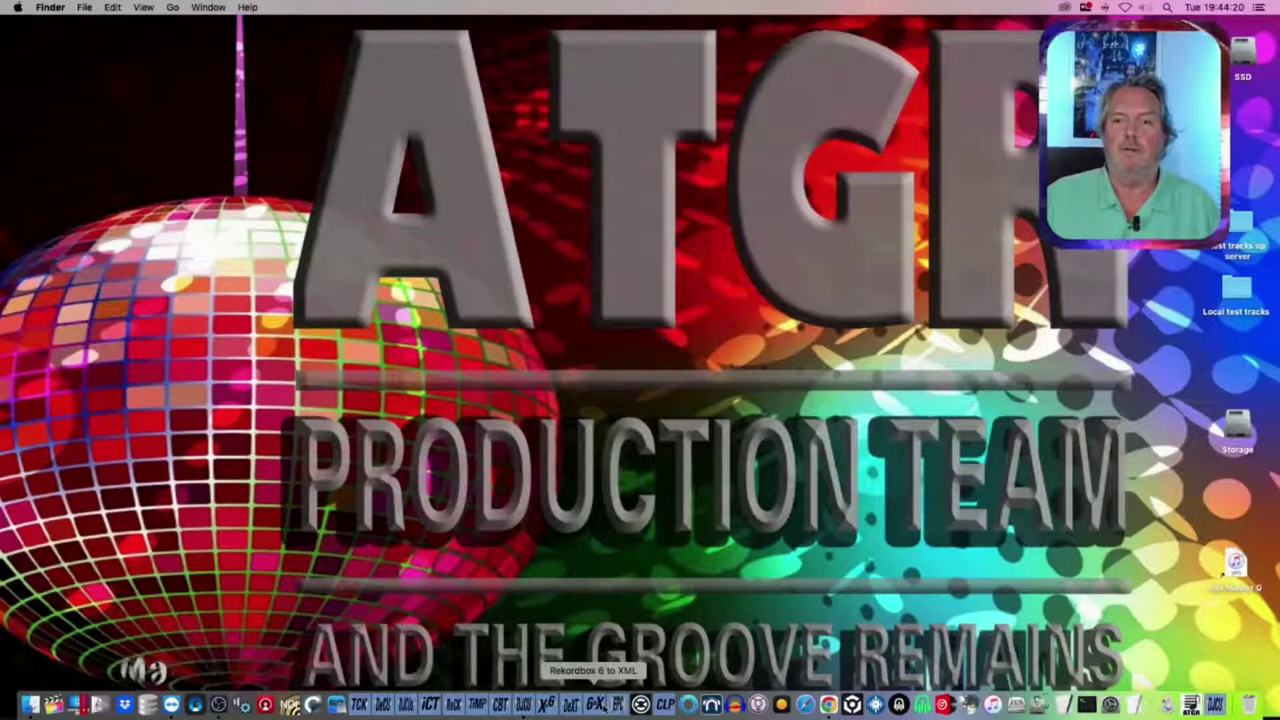
click(655, 345)
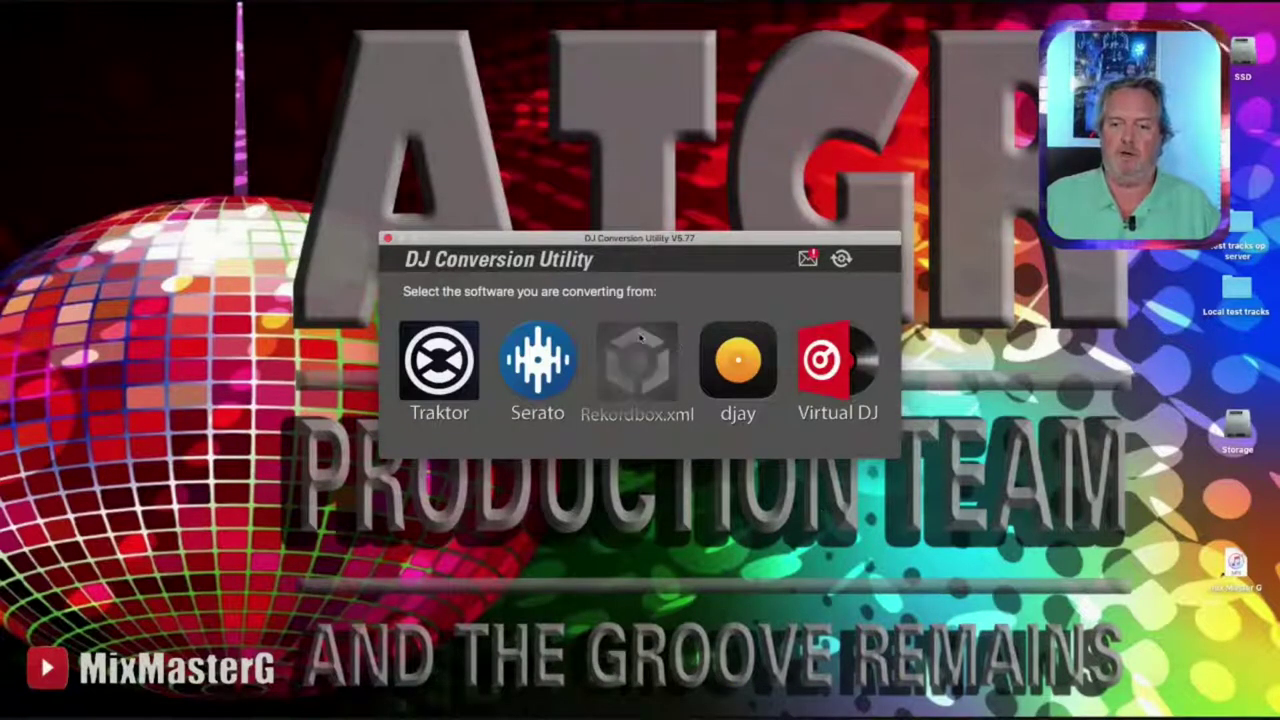
Convert Playlist 2 to djay only, with iTunes or Music deselected, and decline viewing the log
click(440, 414)
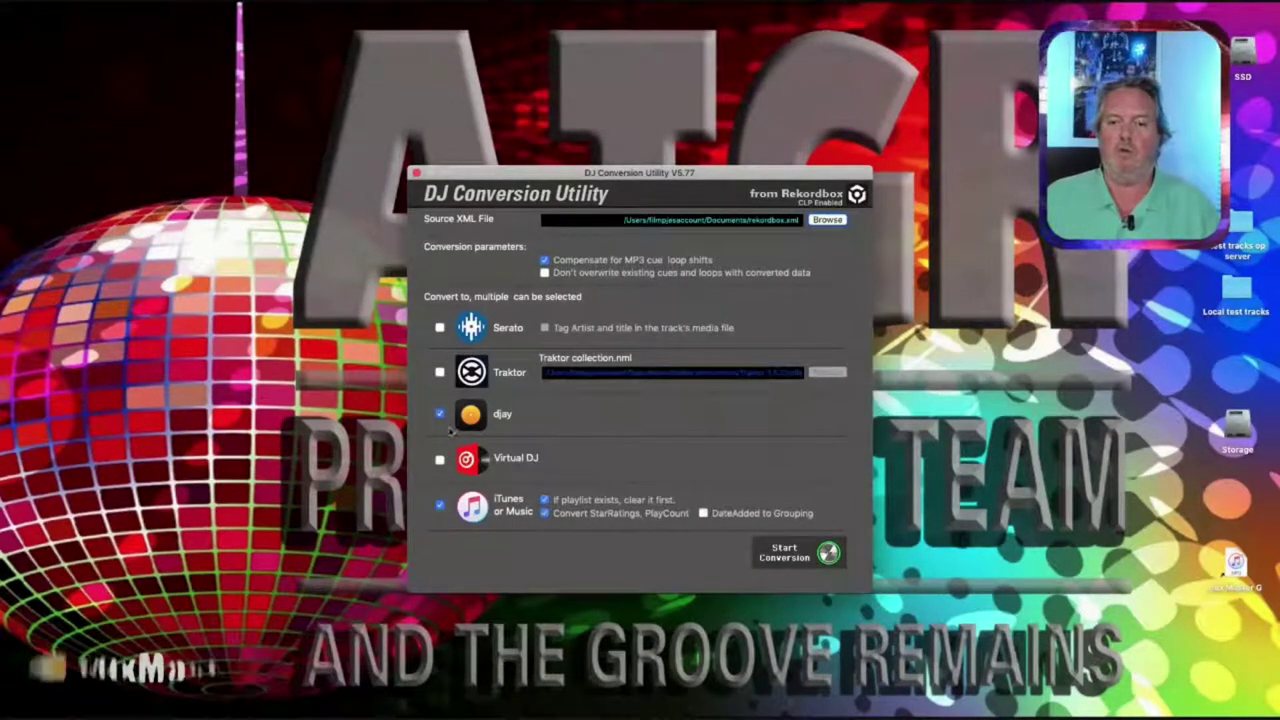
click(440, 505)
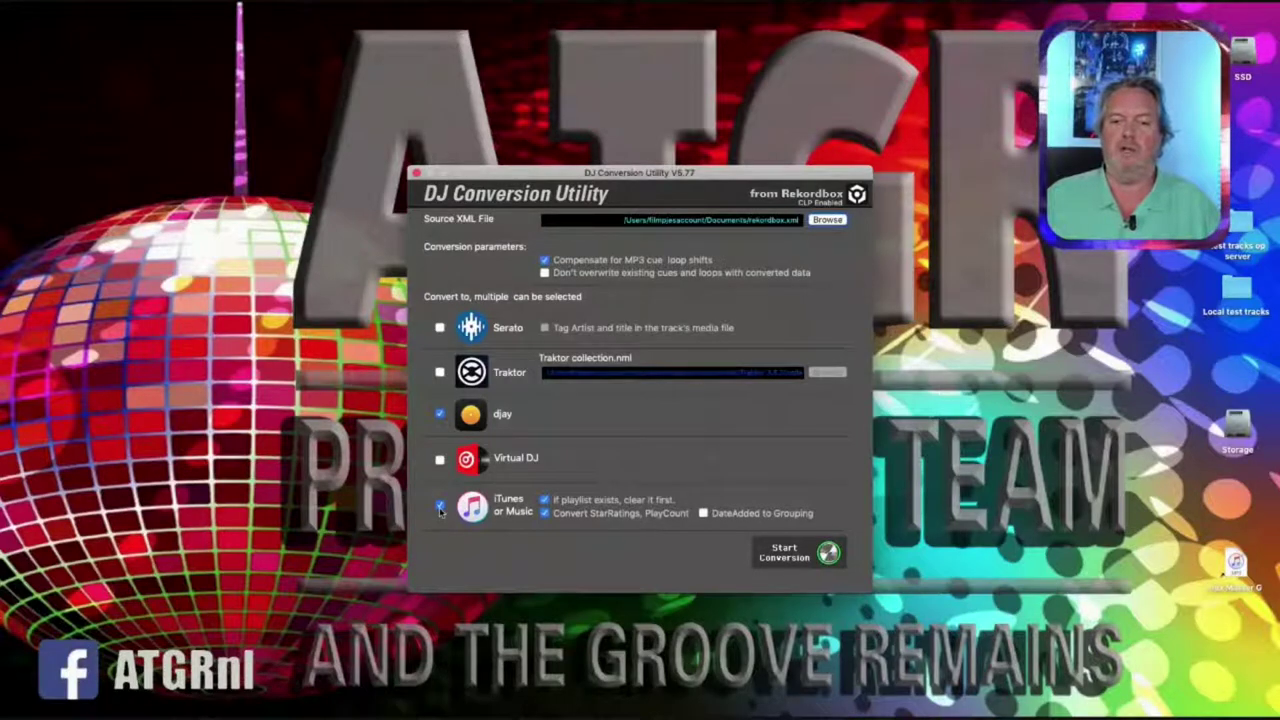
click(440, 506)
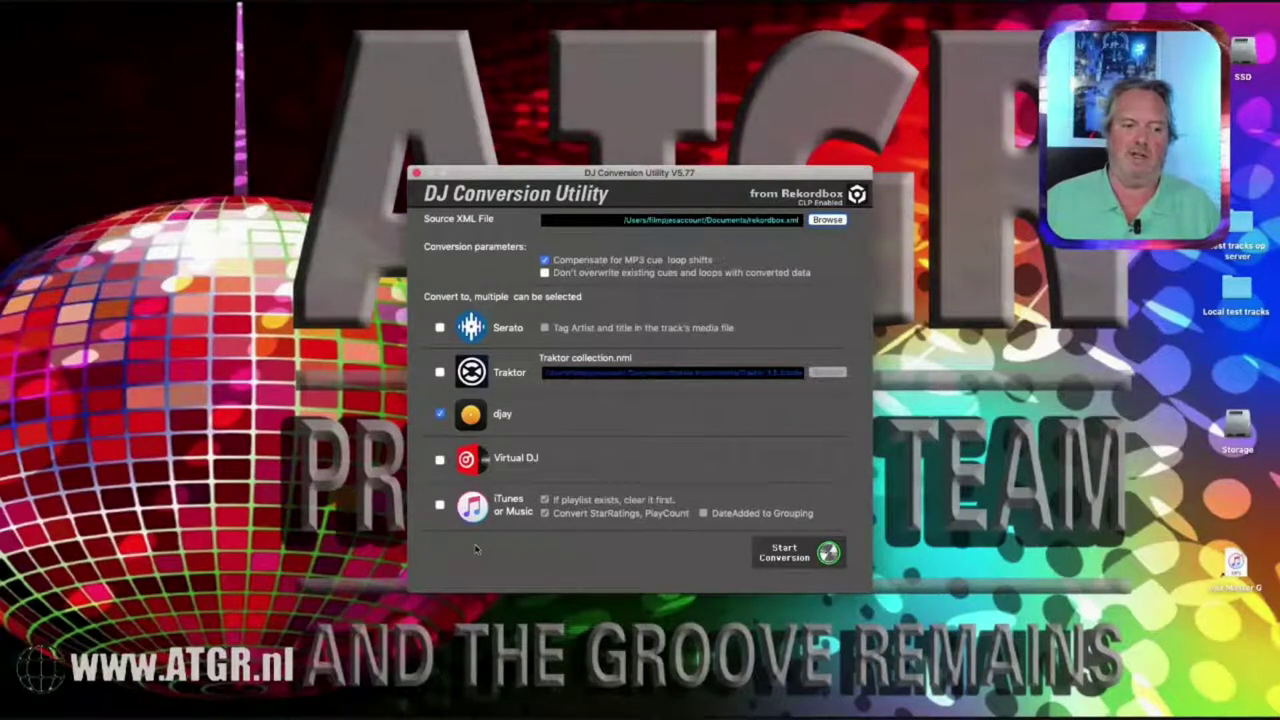
click(800, 543)
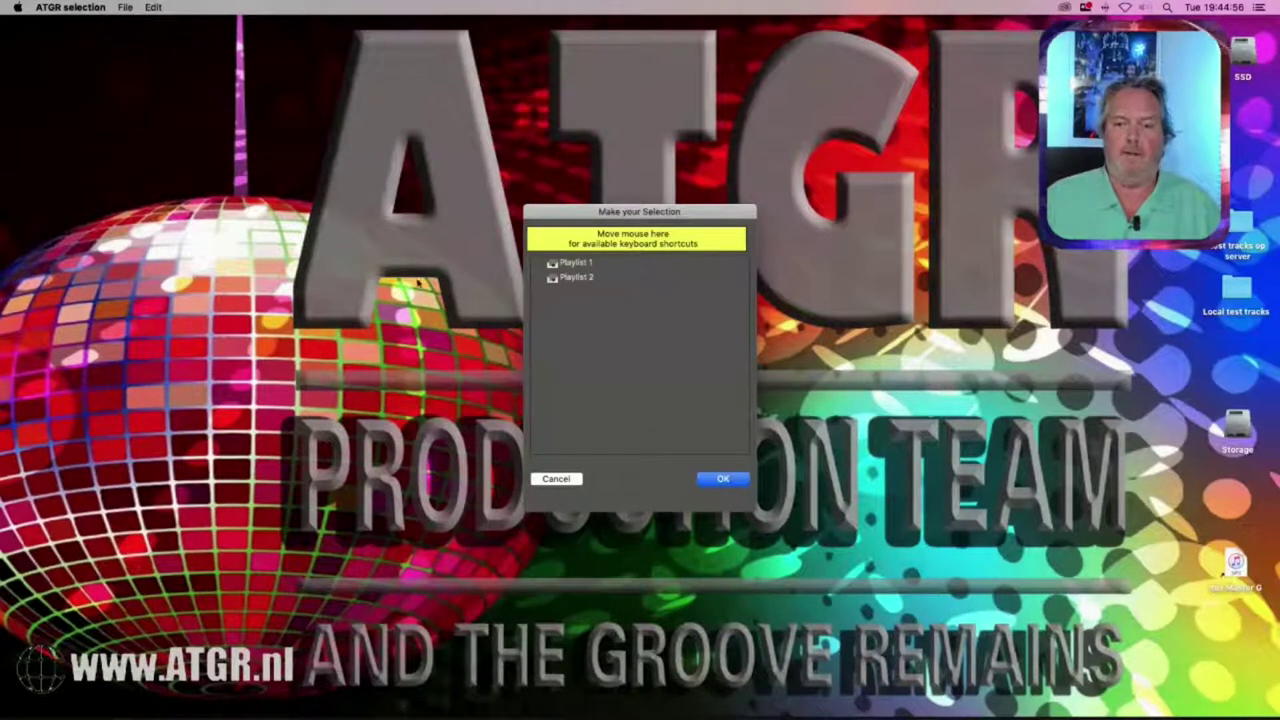
click(576, 278)
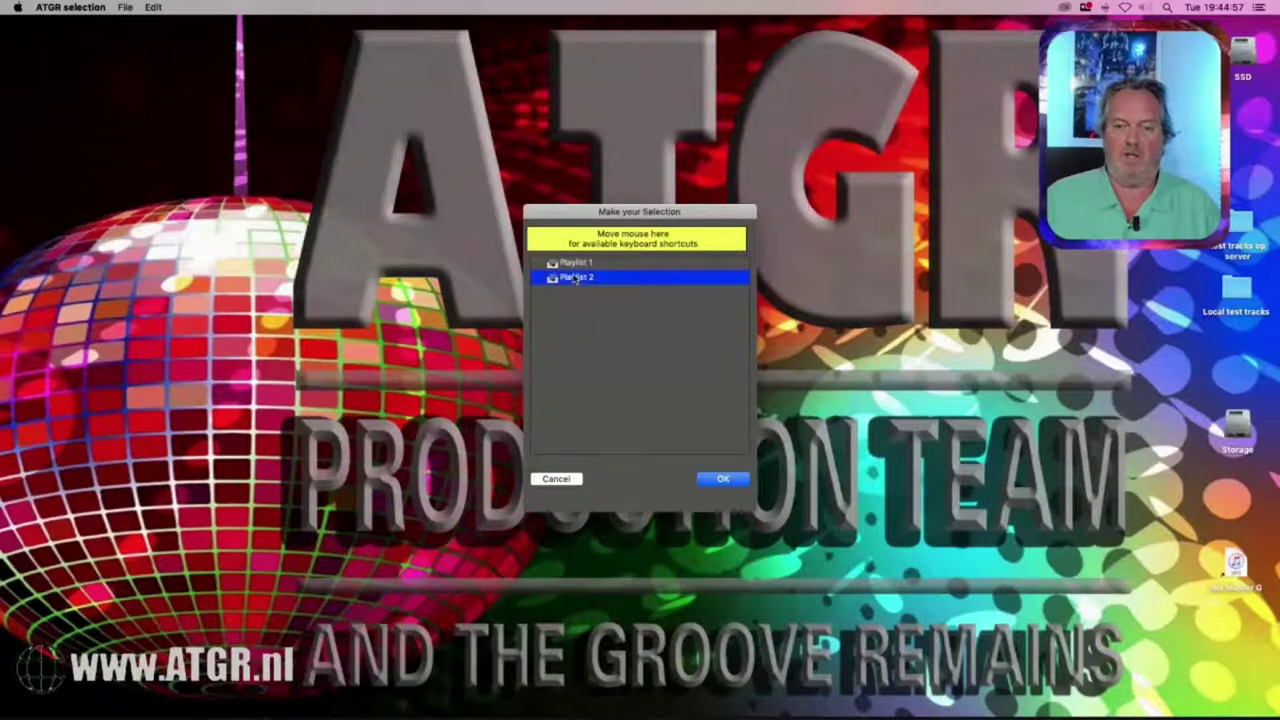
click(733, 478)
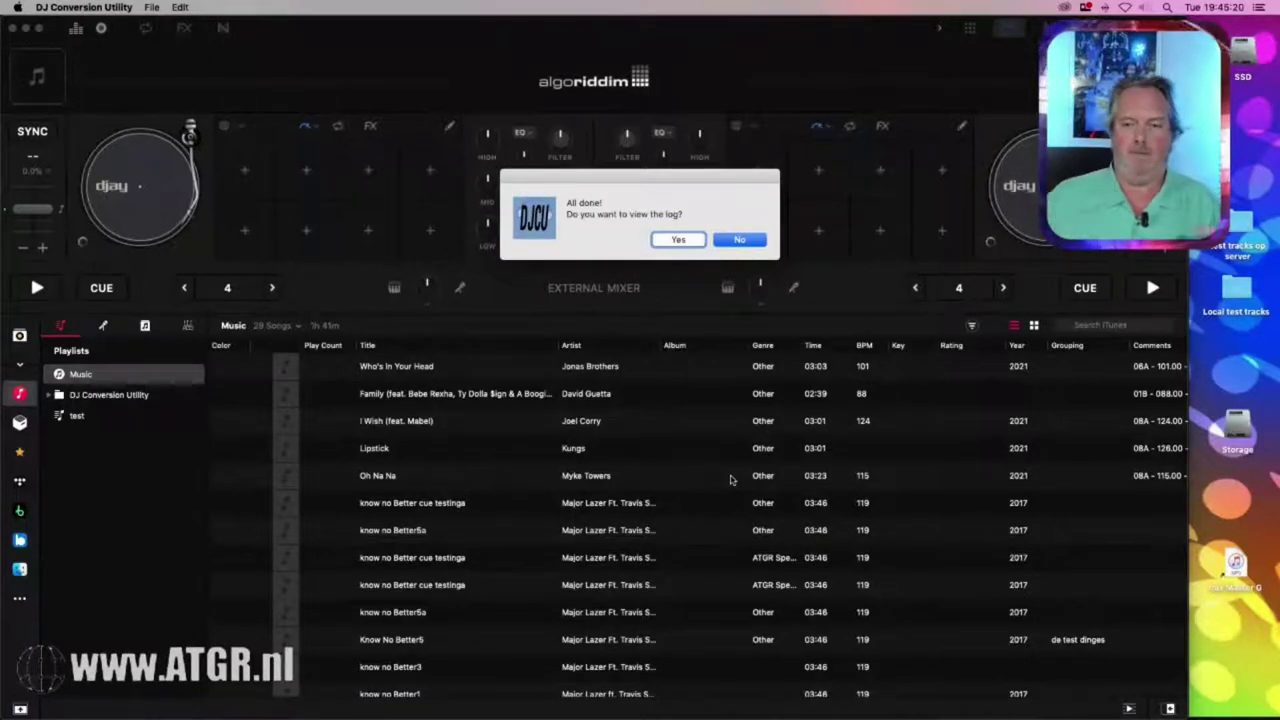
key(Return)
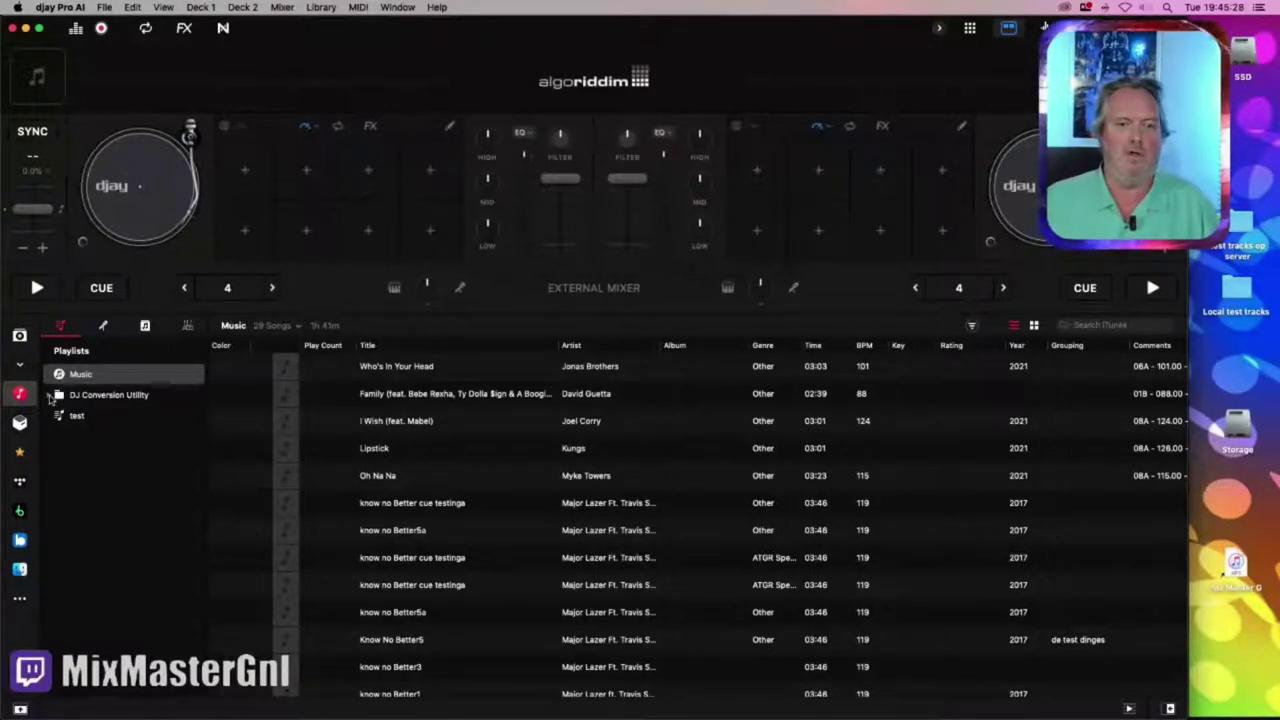
Check "Analyze these in djay first" under From Rekordbox, and open Playlist 2 in the Rekordbox Playlists folder
click(50, 396)
click(59, 415)
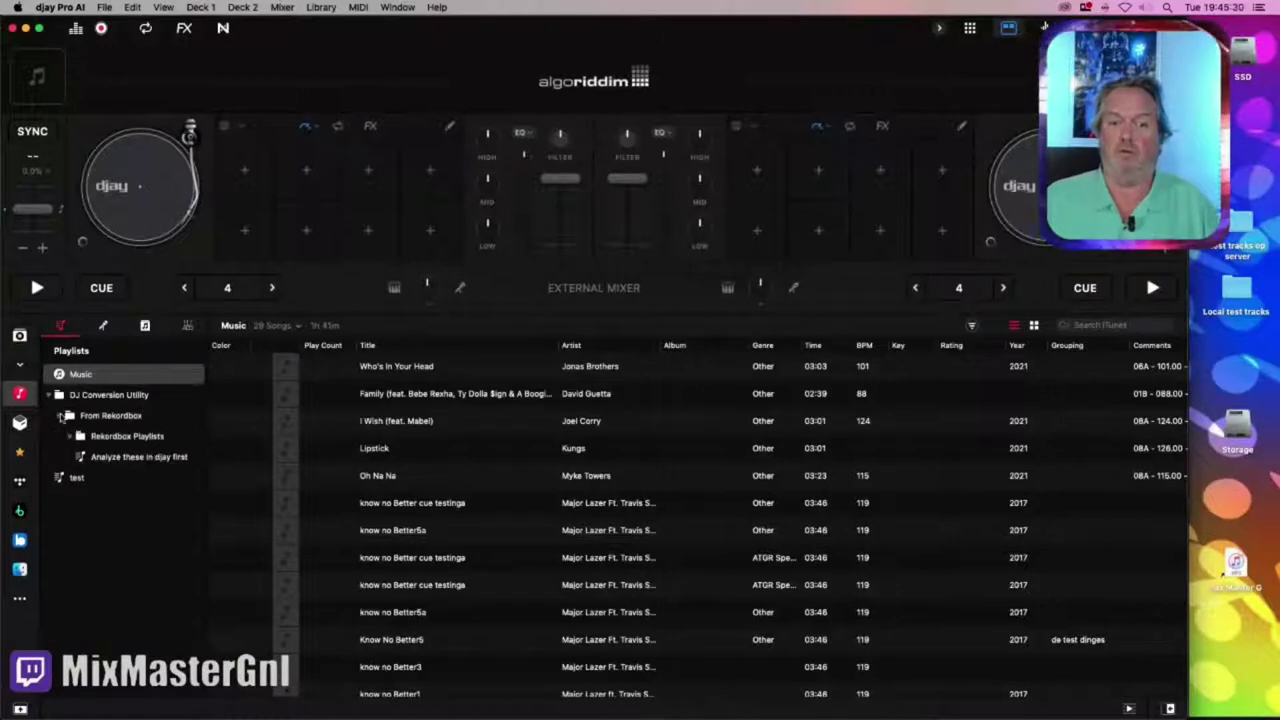
click(88, 457)
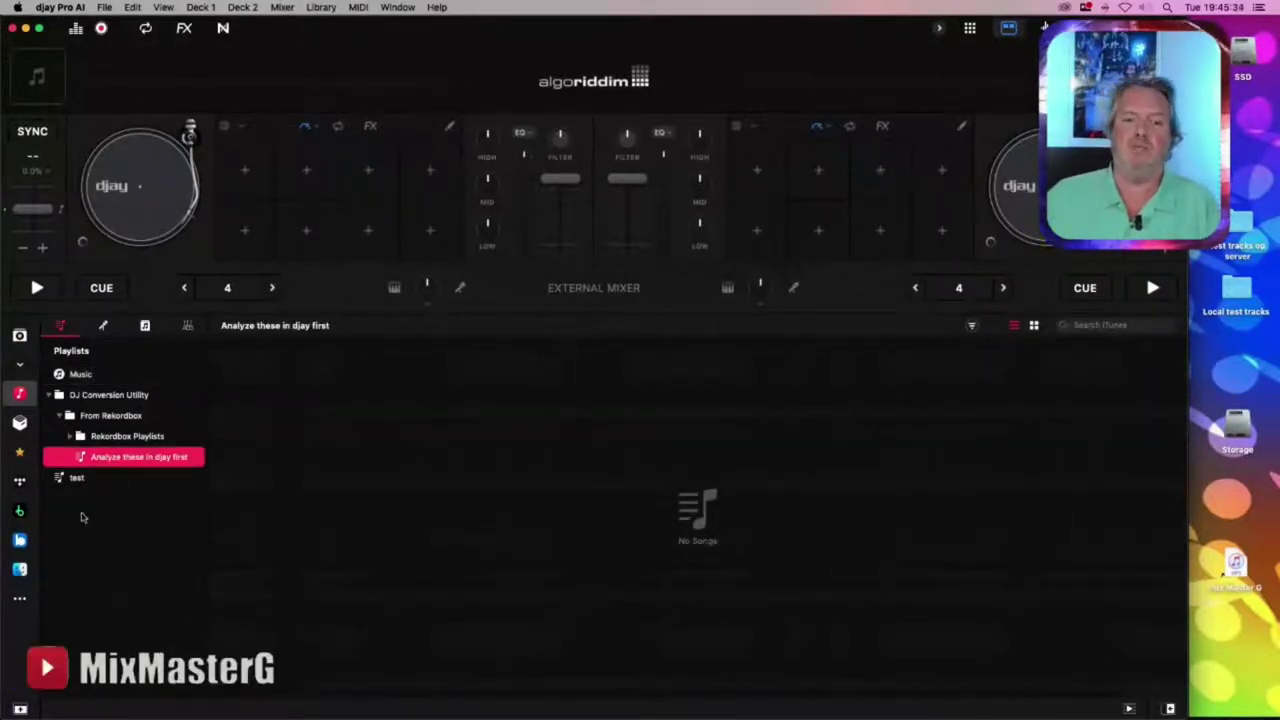
click(72, 437)
click(96, 456)
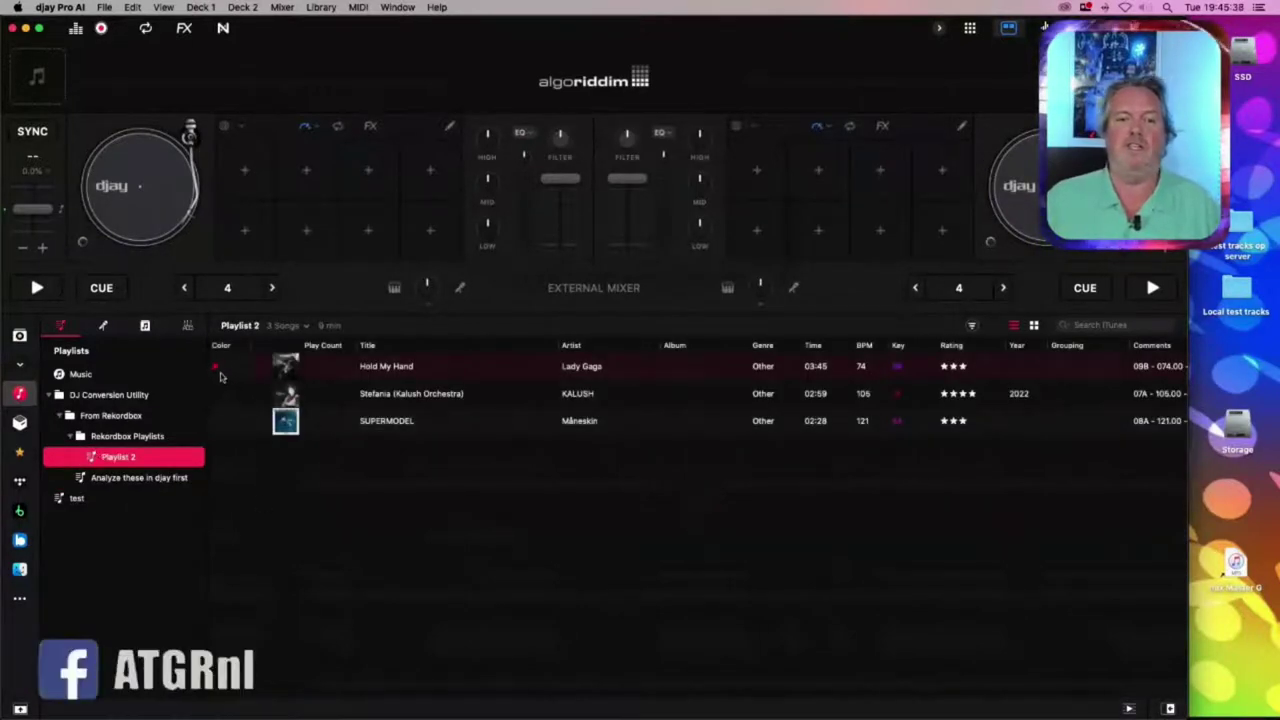
Load Hold My Hand onto deck 1, show its Saved Loops, and activate the saved loop to check its position in the waveform
drag(362, 367, 166, 210)
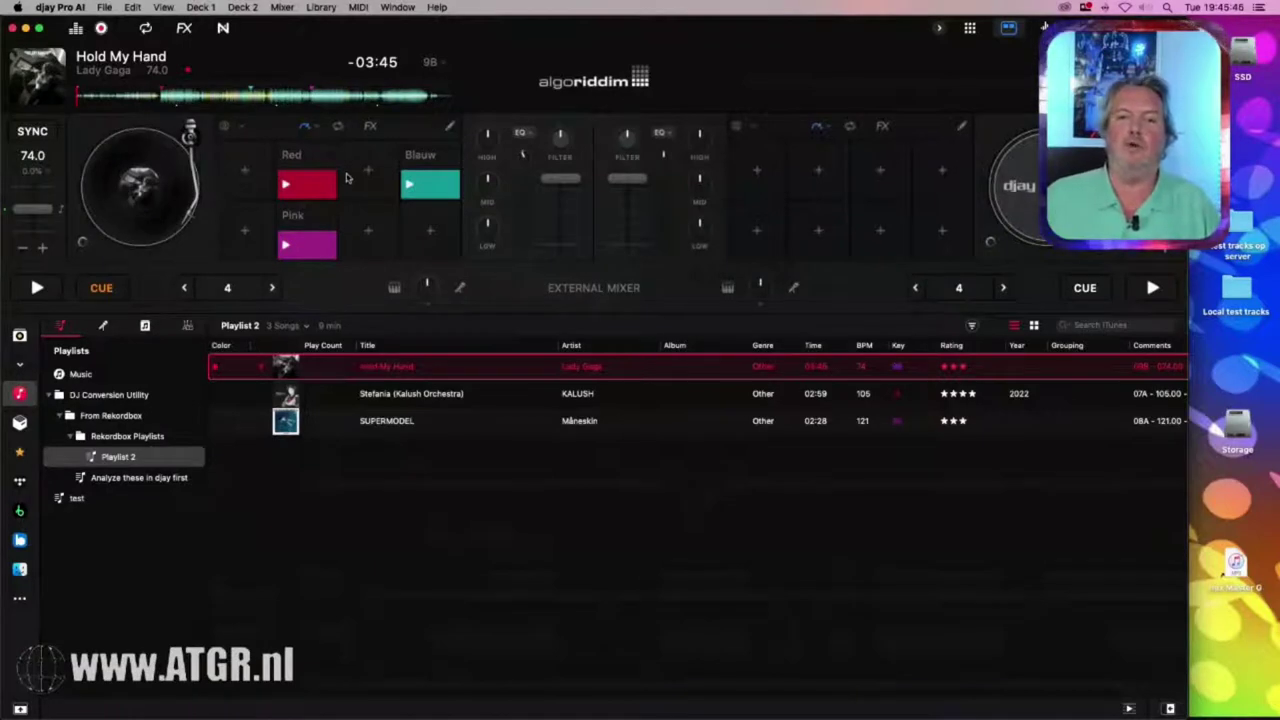
click(338, 128)
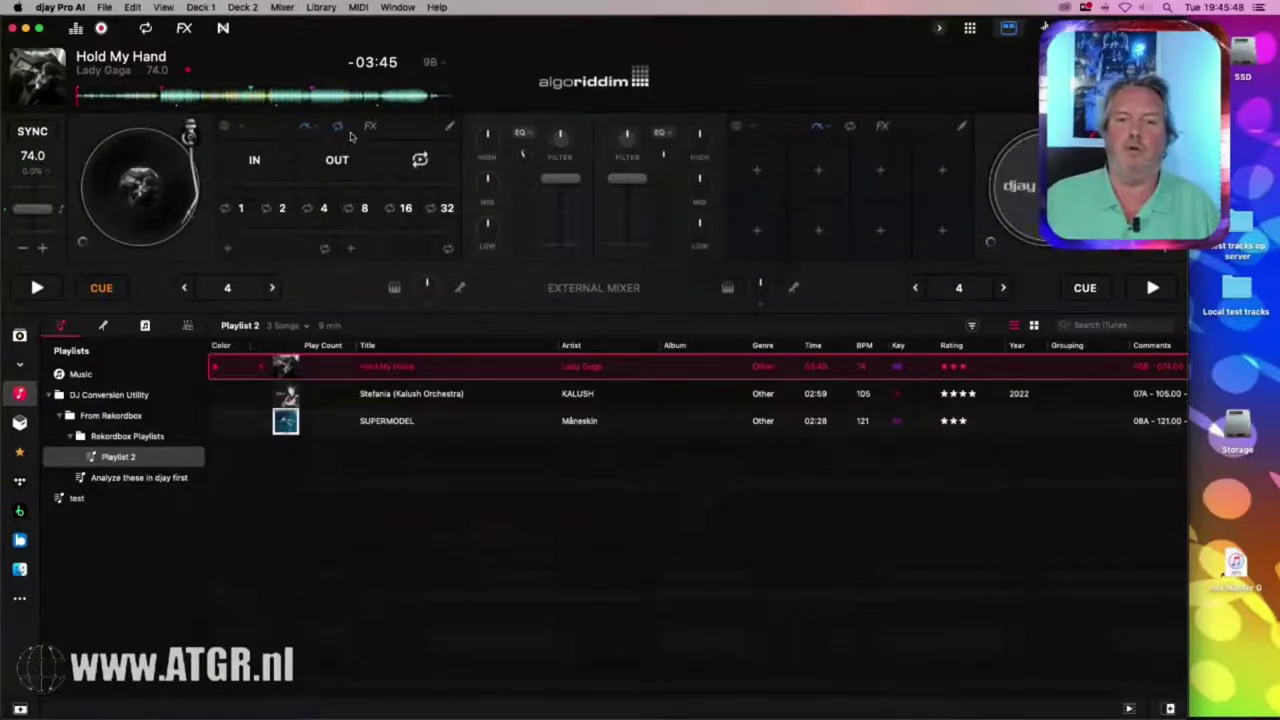
click(338, 127)
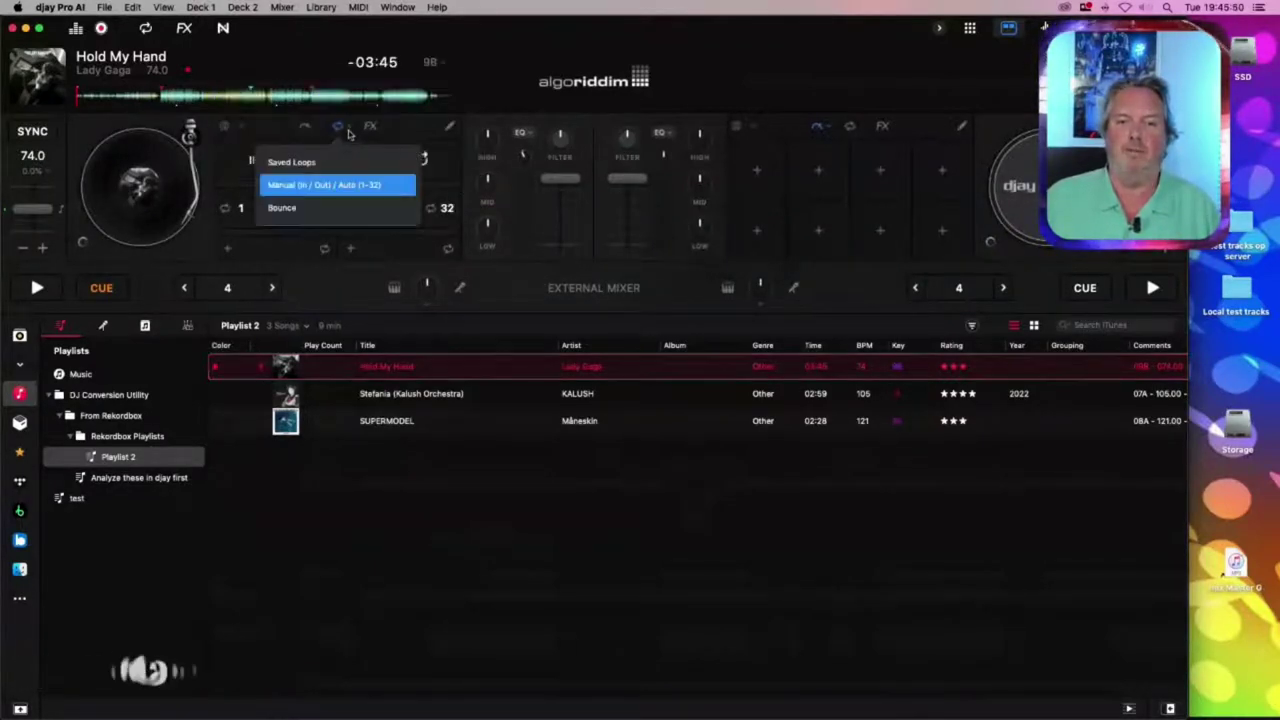
click(300, 162)
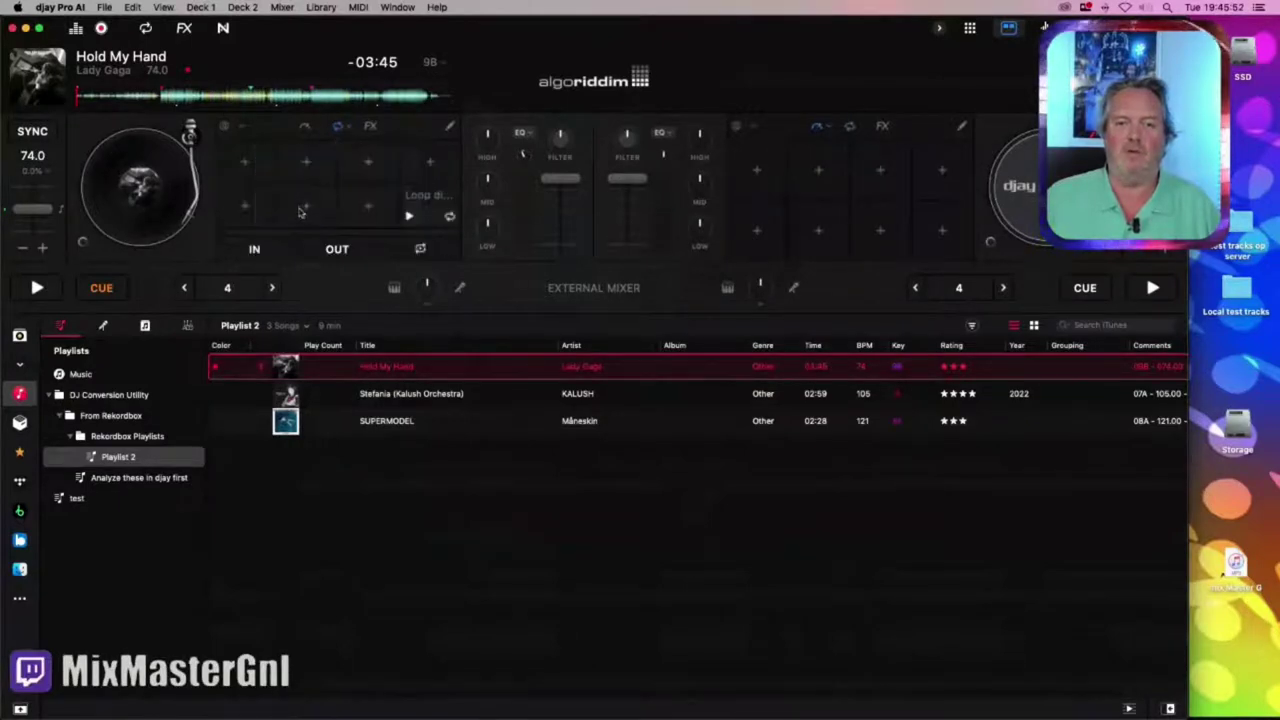
click(410, 215)
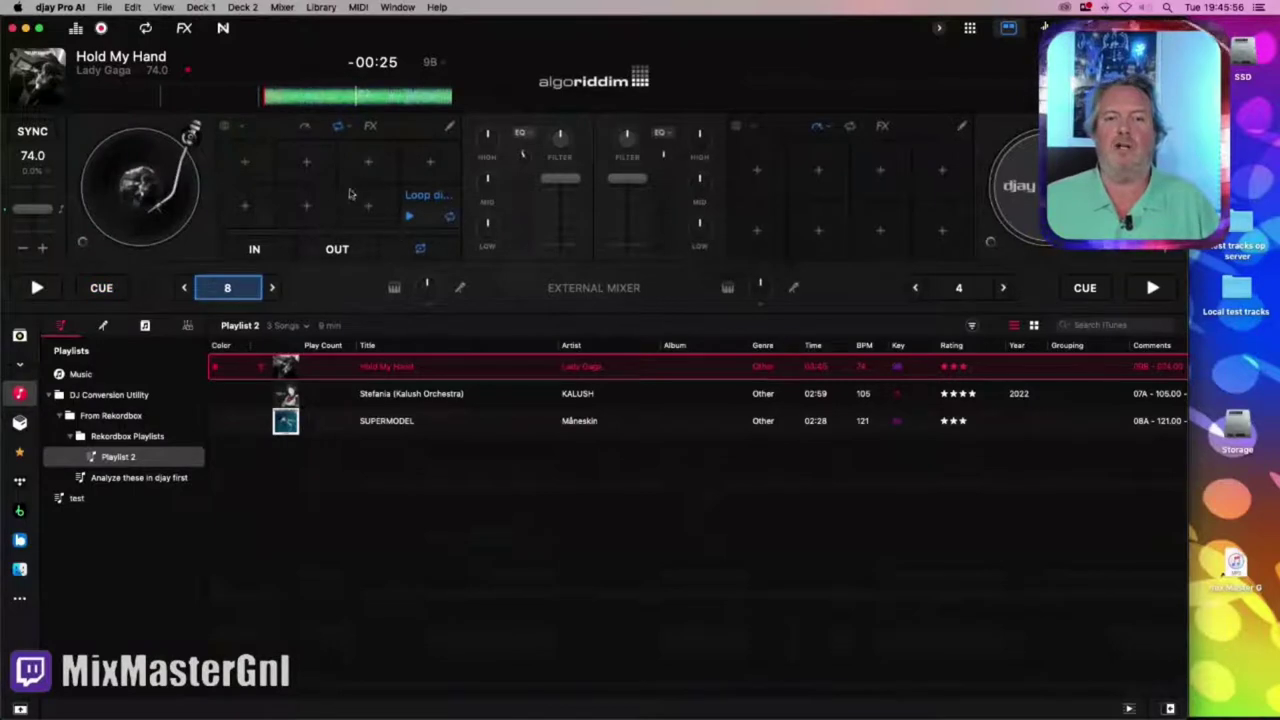
click(280, 100)
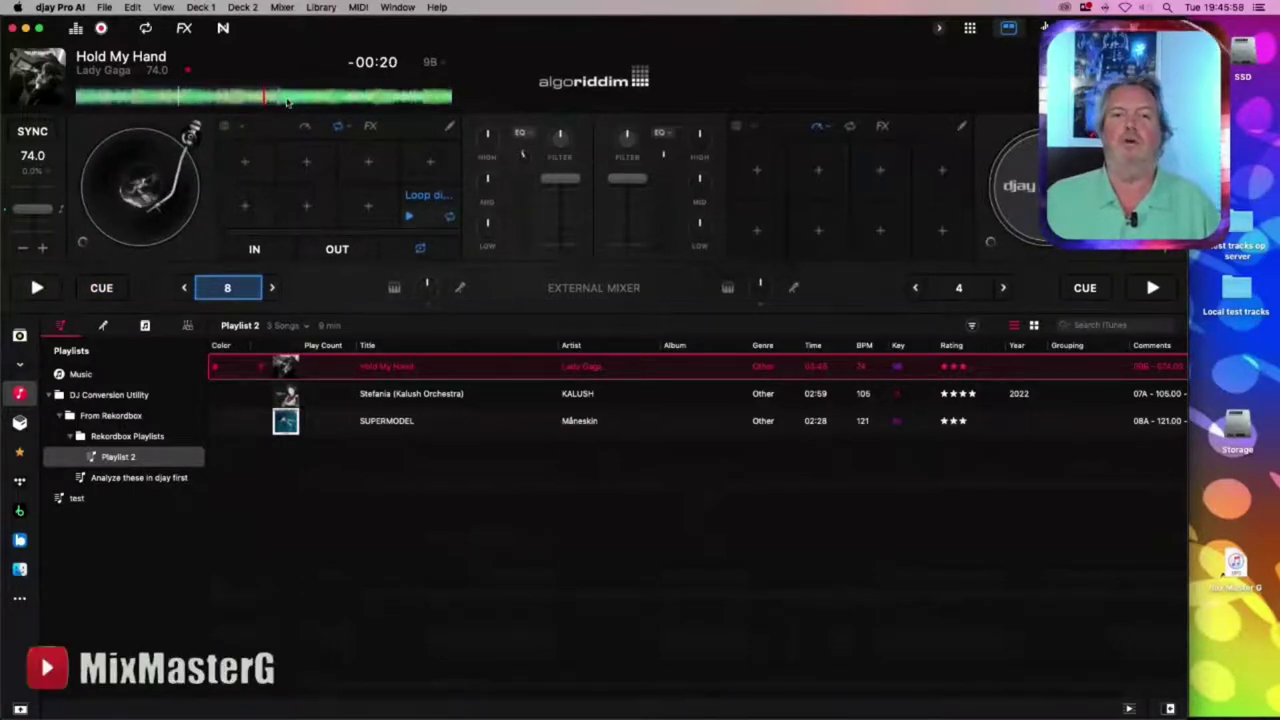
click(420, 476)
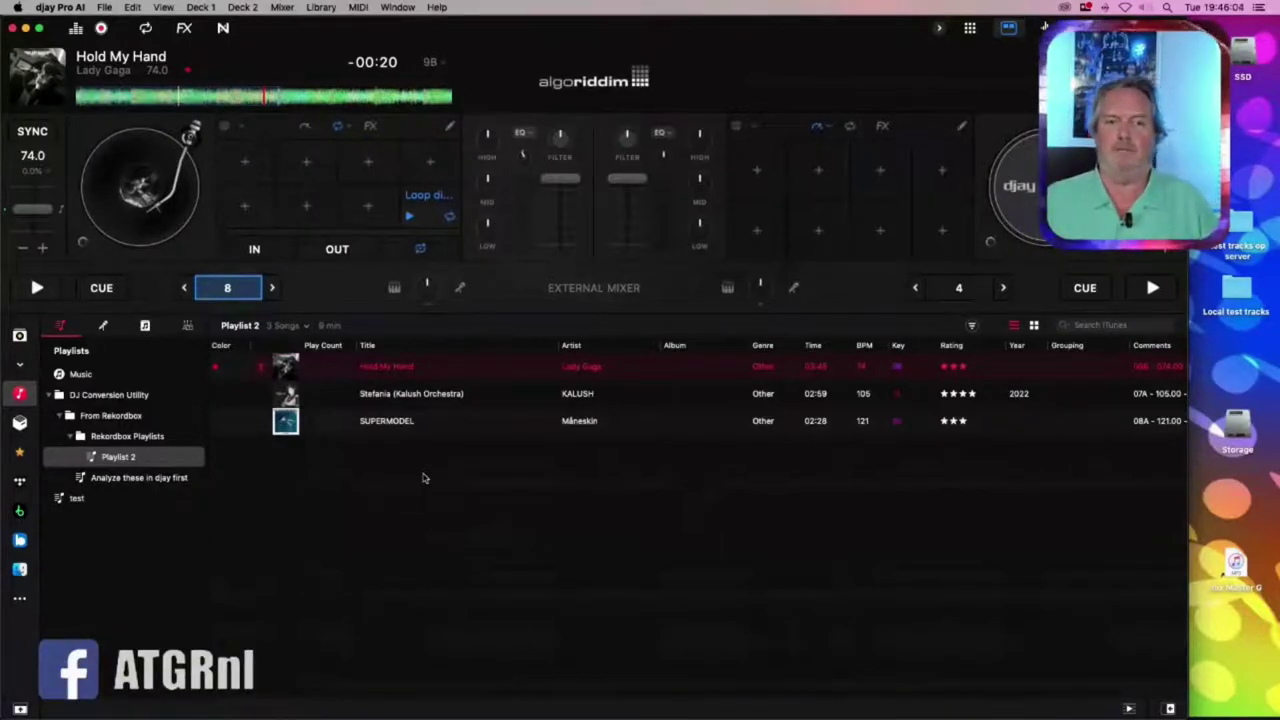
Quit djay Pro AI and launch Rekordbox 6 to XML from the Applications folder
key(super+q)
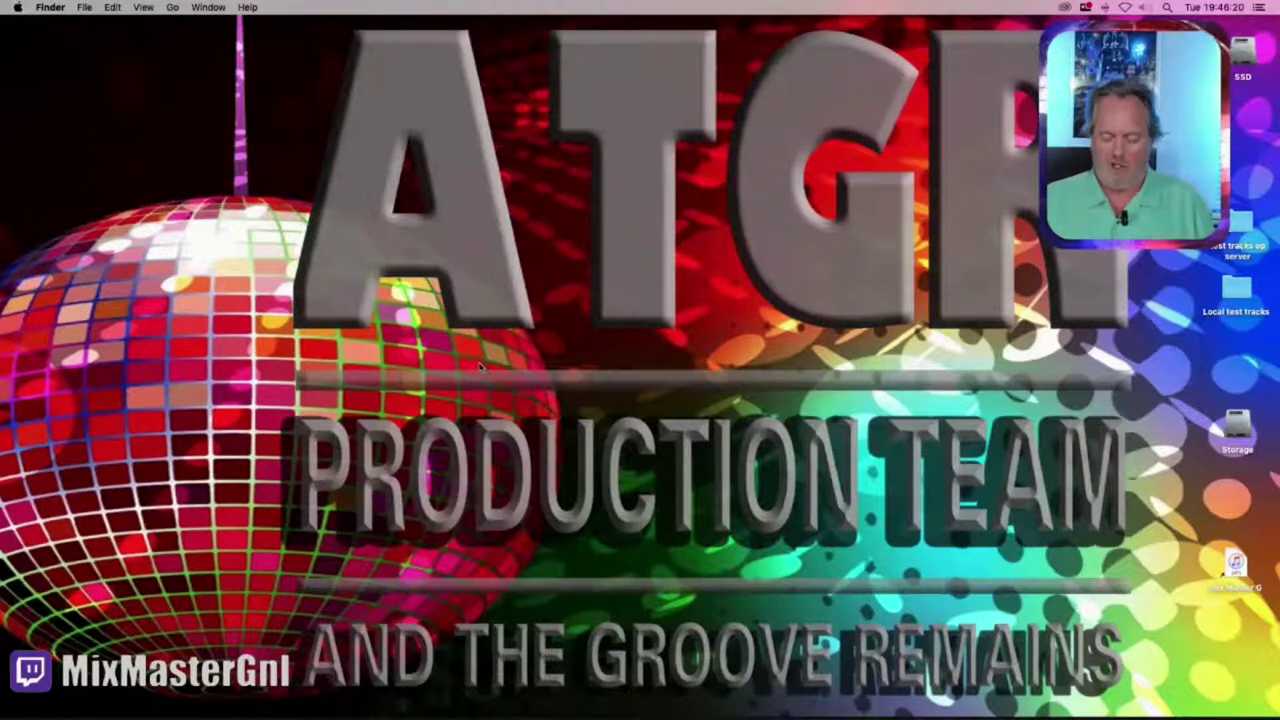
key(super+n)
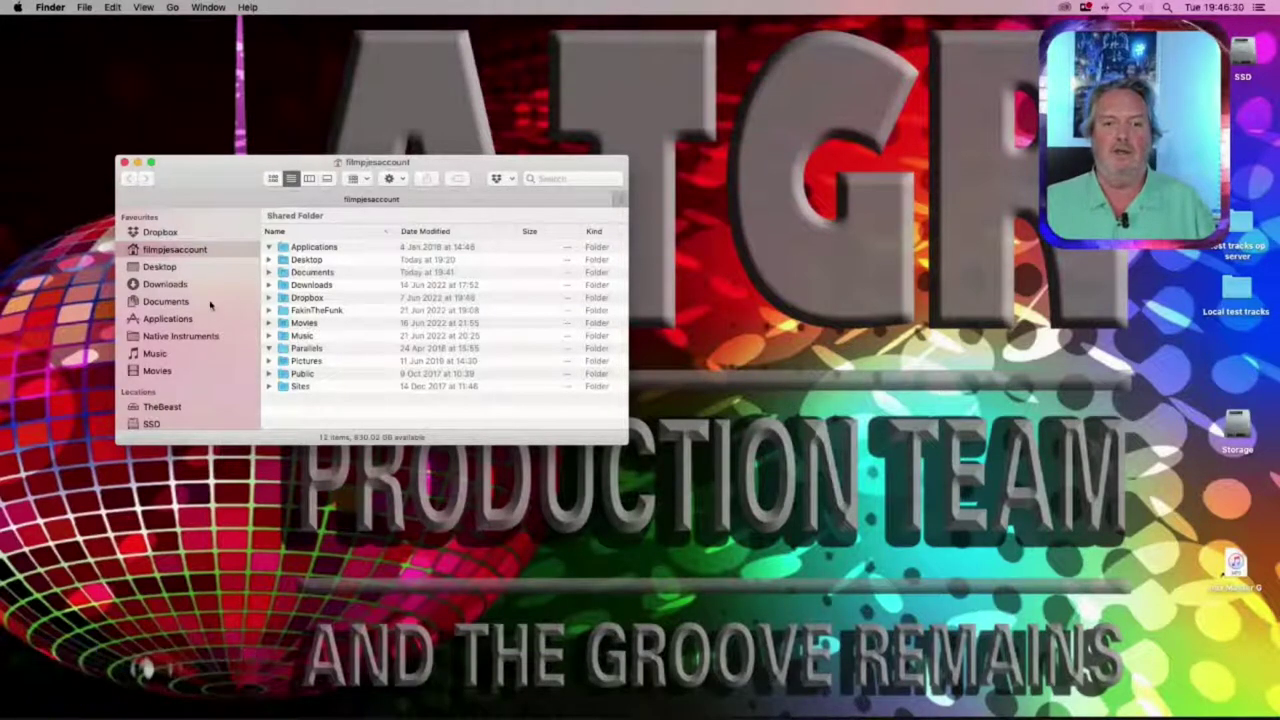
click(167, 318)
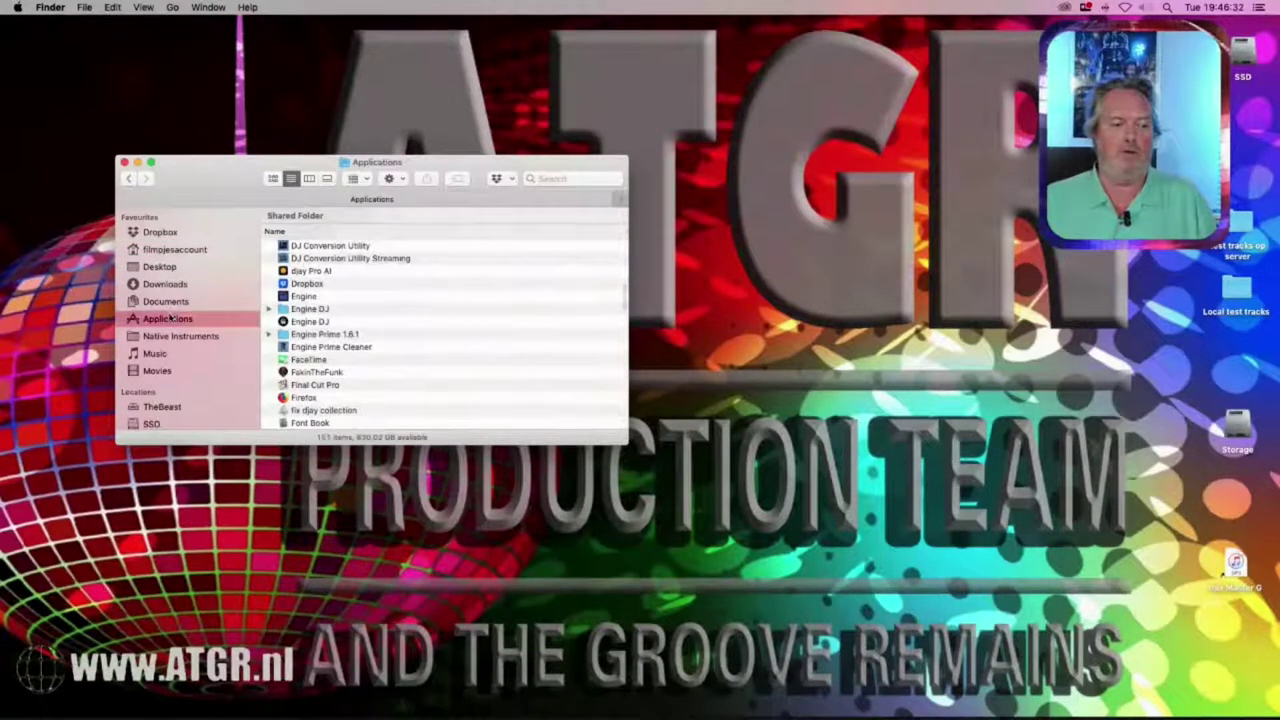
text(rekordbox)
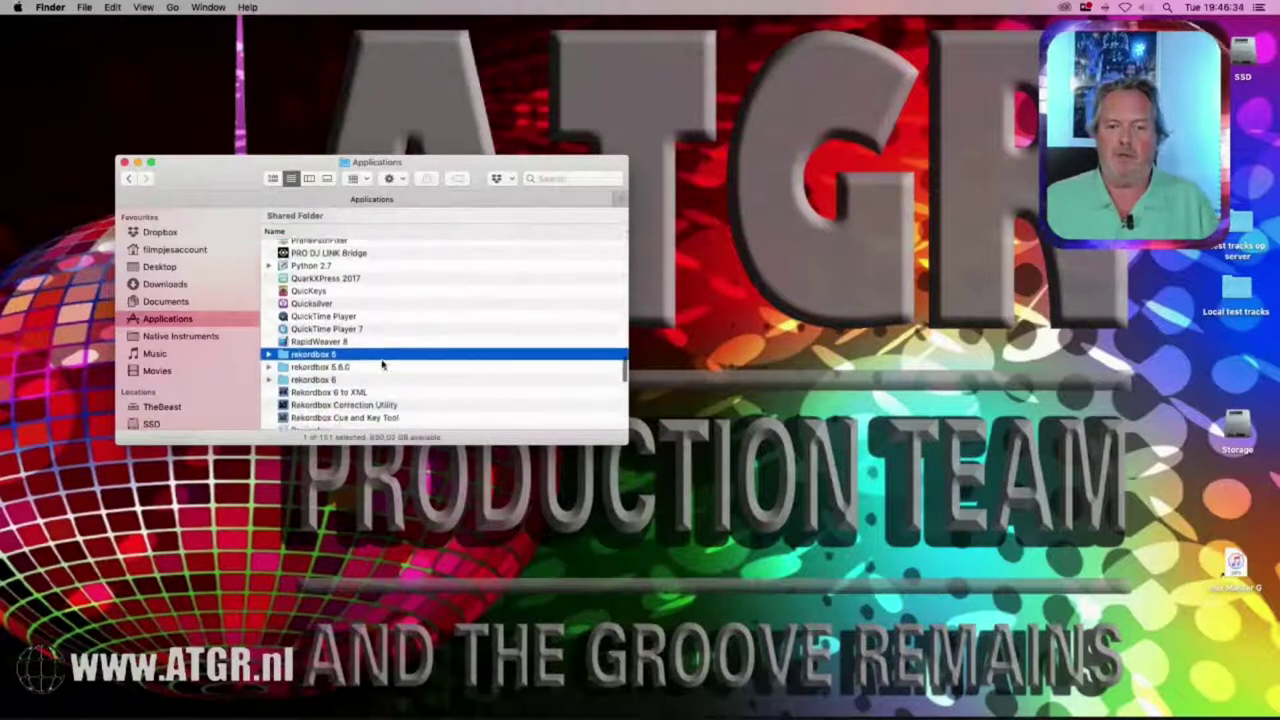
click(355, 343)
click(352, 356)
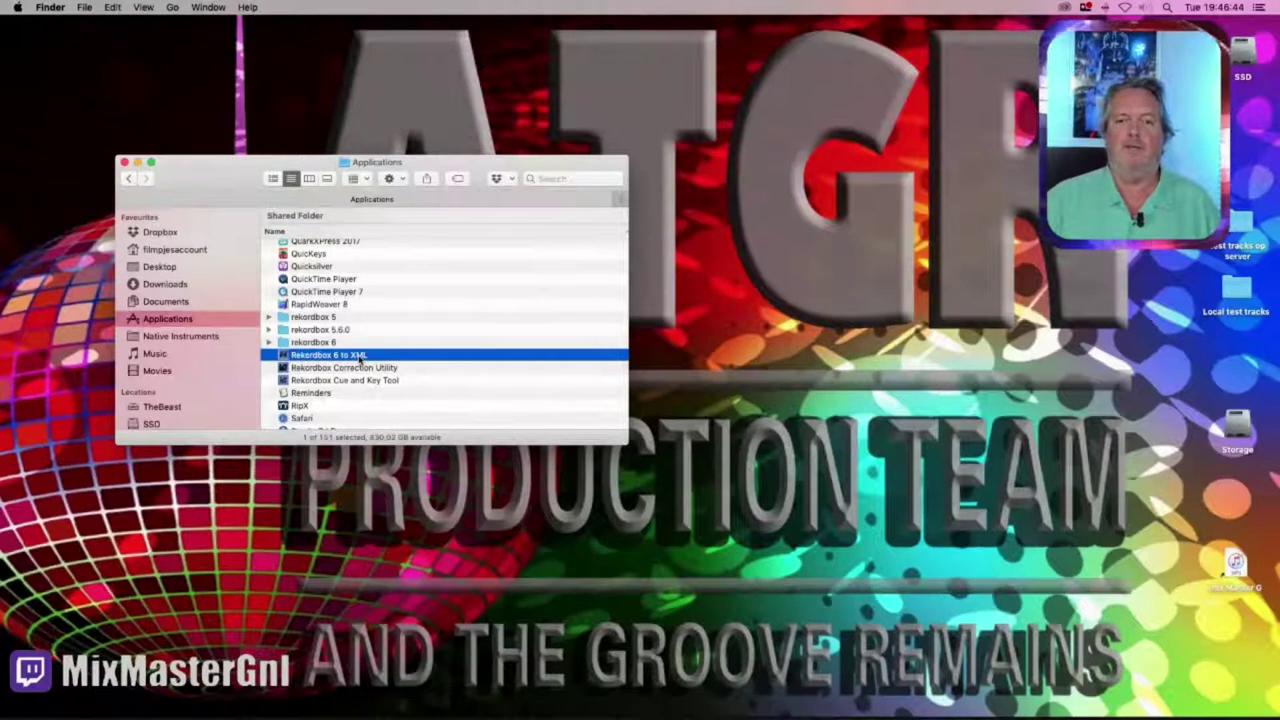
double_click(359, 356)
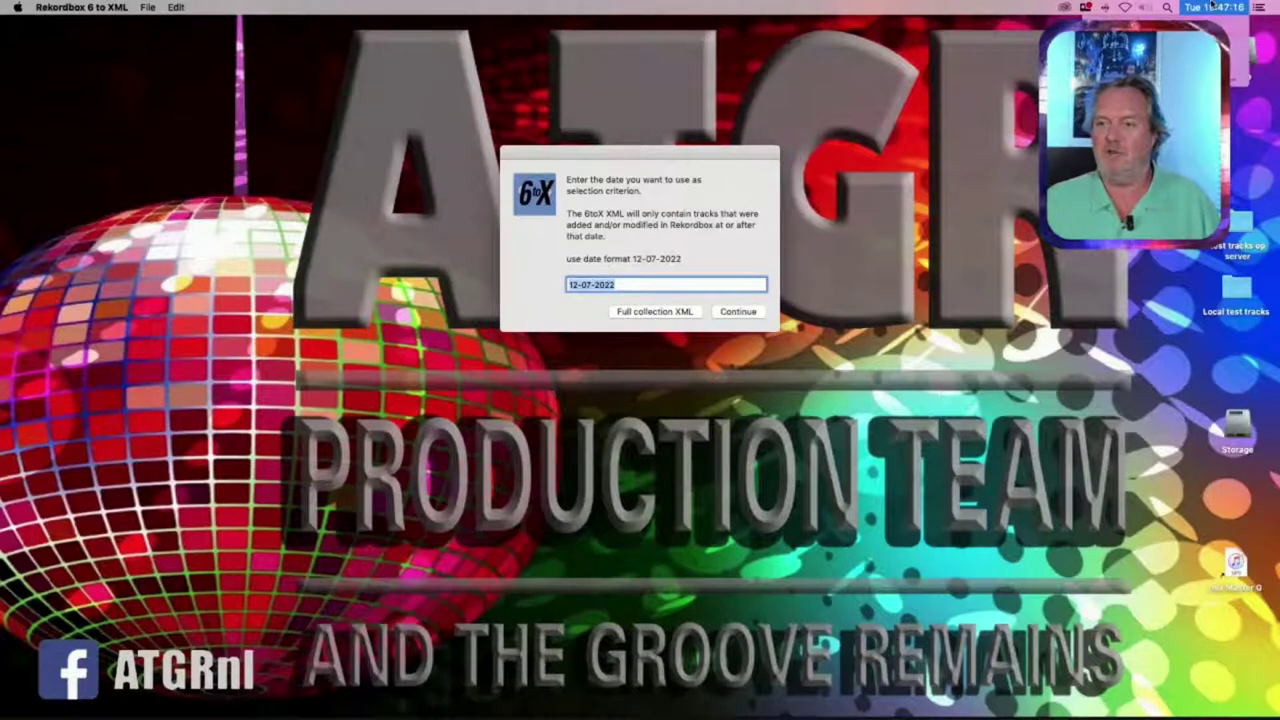
Generate the rekordbox XML using 12-07-2022 as the date criterion for added or modified tracks
click(577, 285)
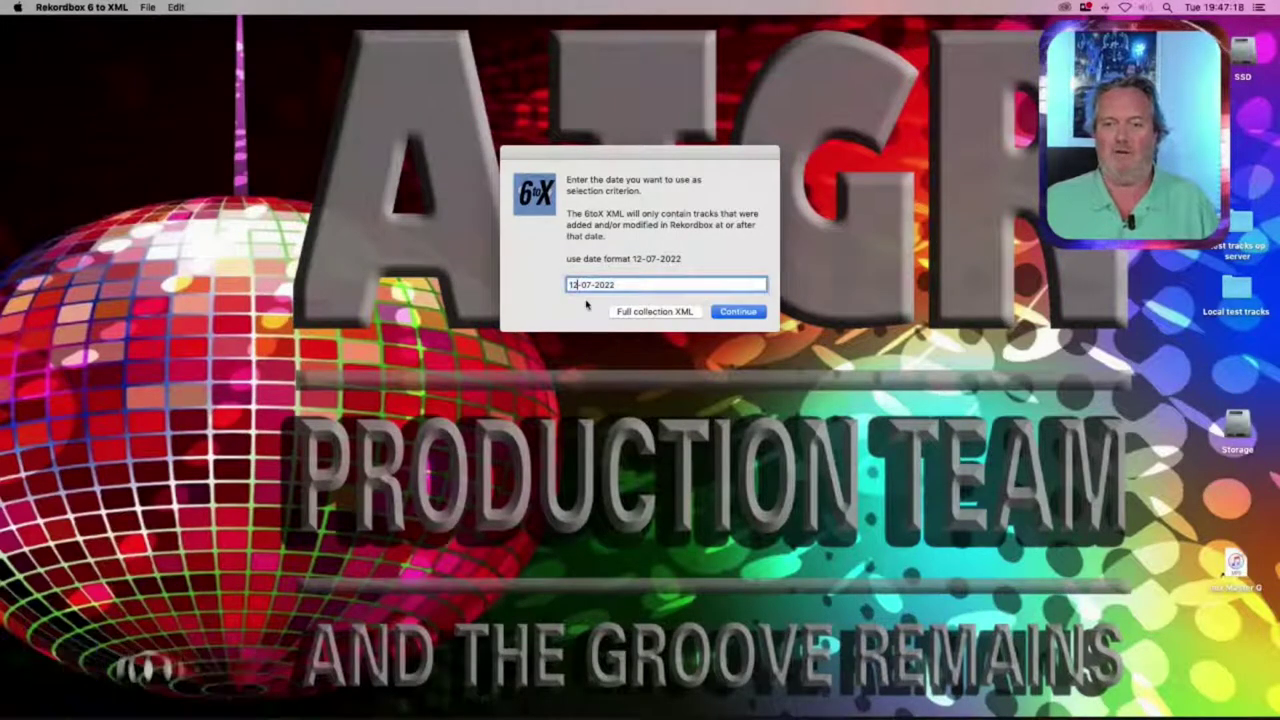
click(735, 313)
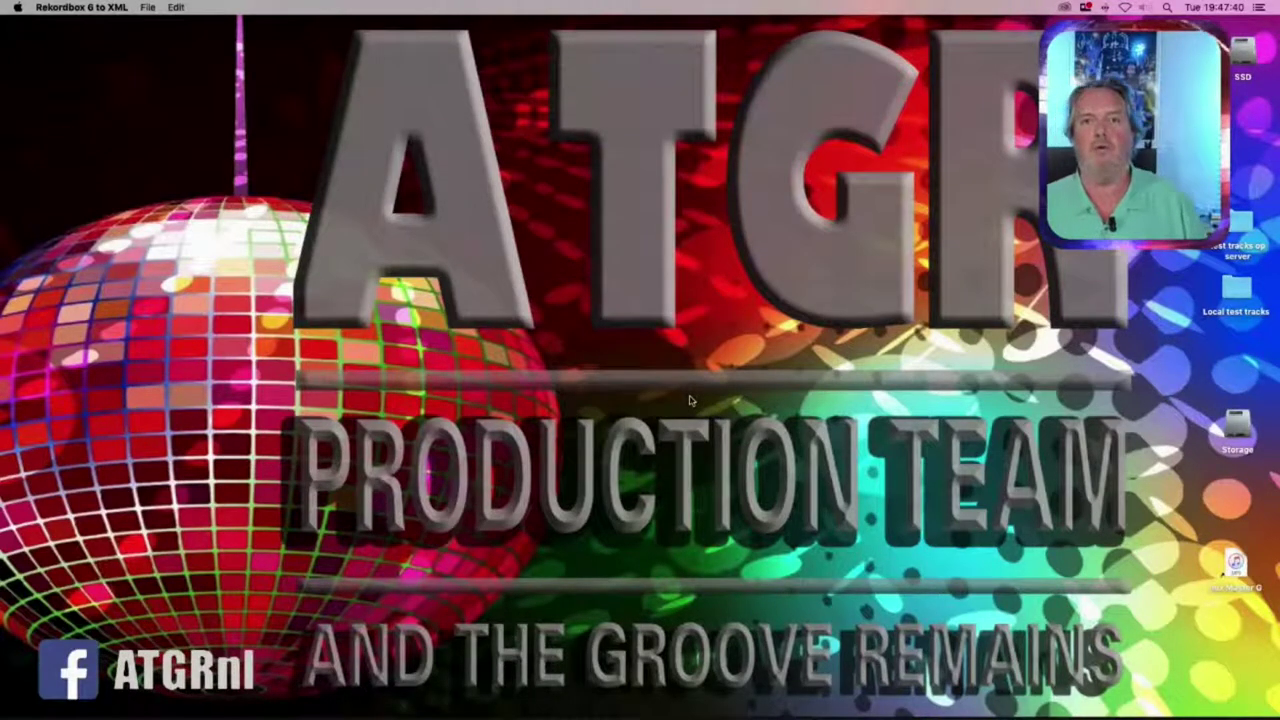
key(Return)
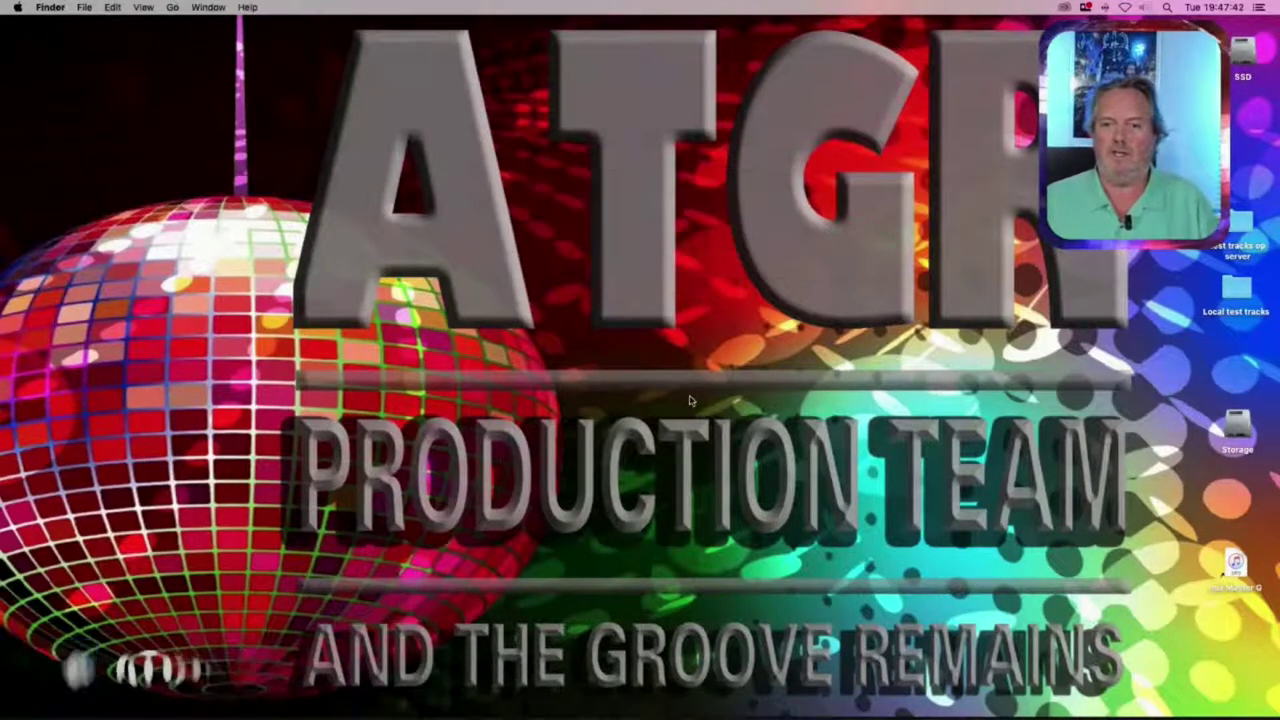
Open the djay folder inside Music in Finder and delete the djay Media Library file
key(super+n)
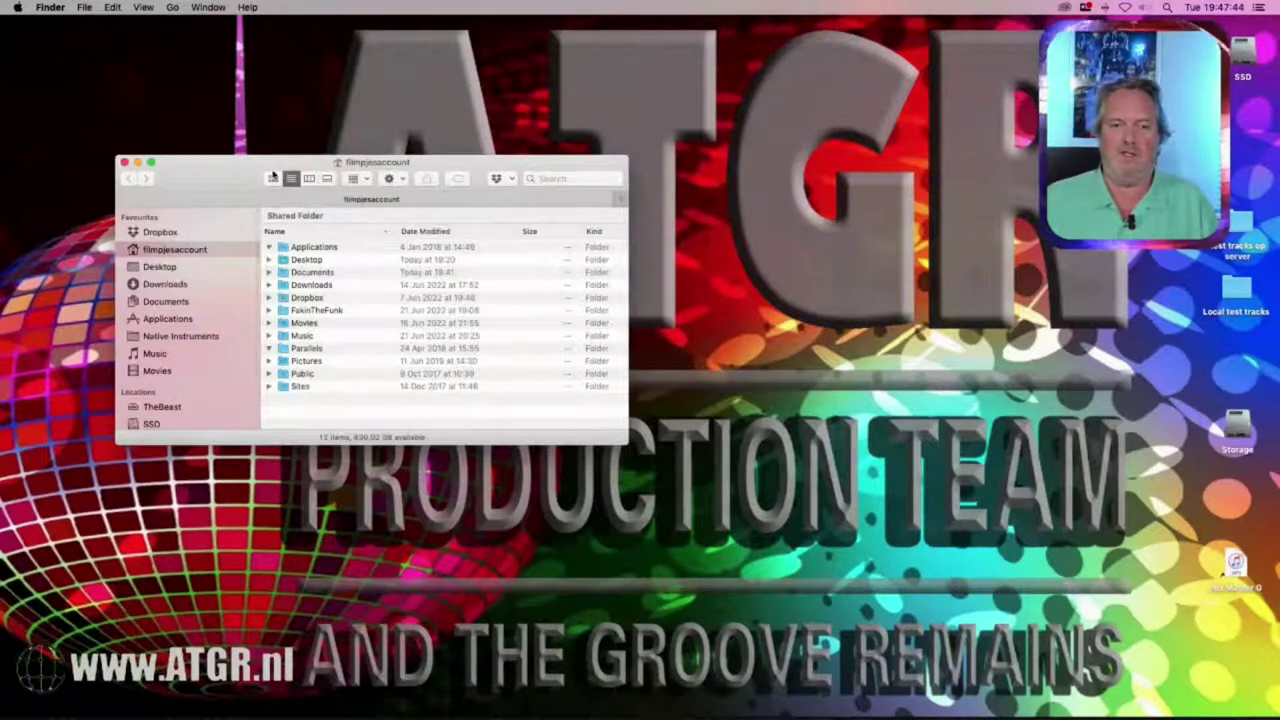
drag(241, 163, 318, 128)
click(238, 318)
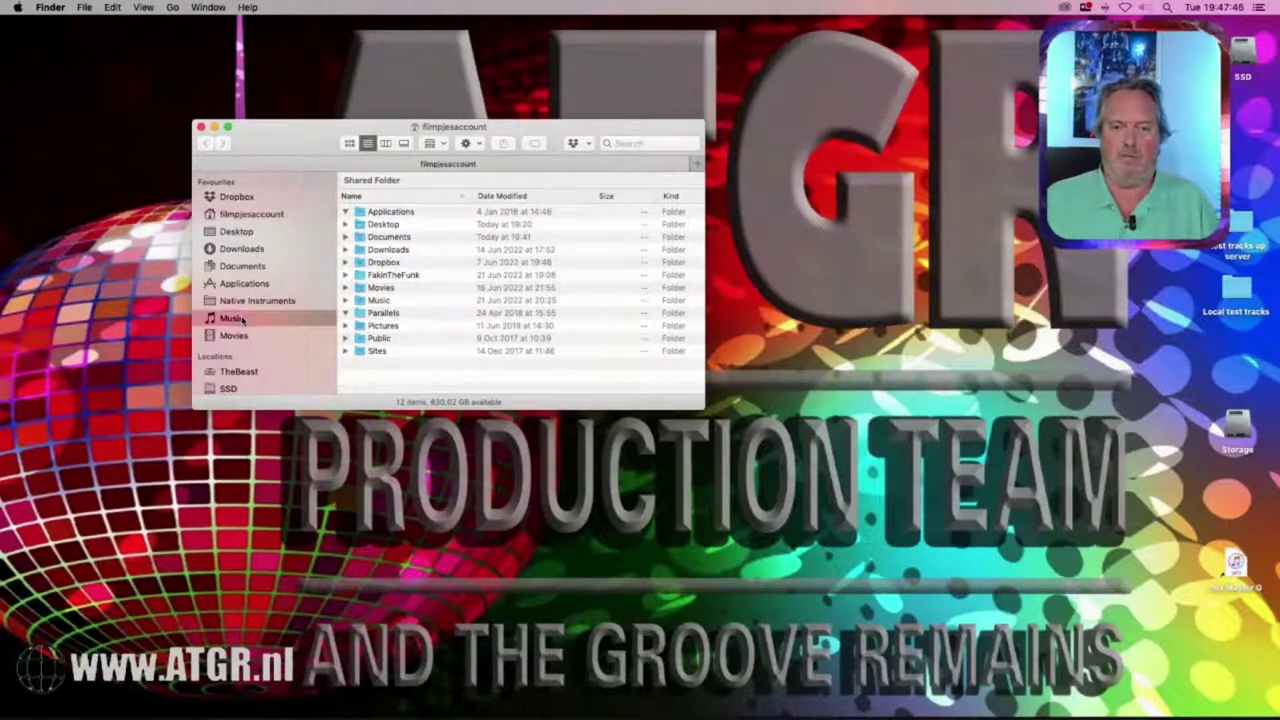
double_click(390, 378)
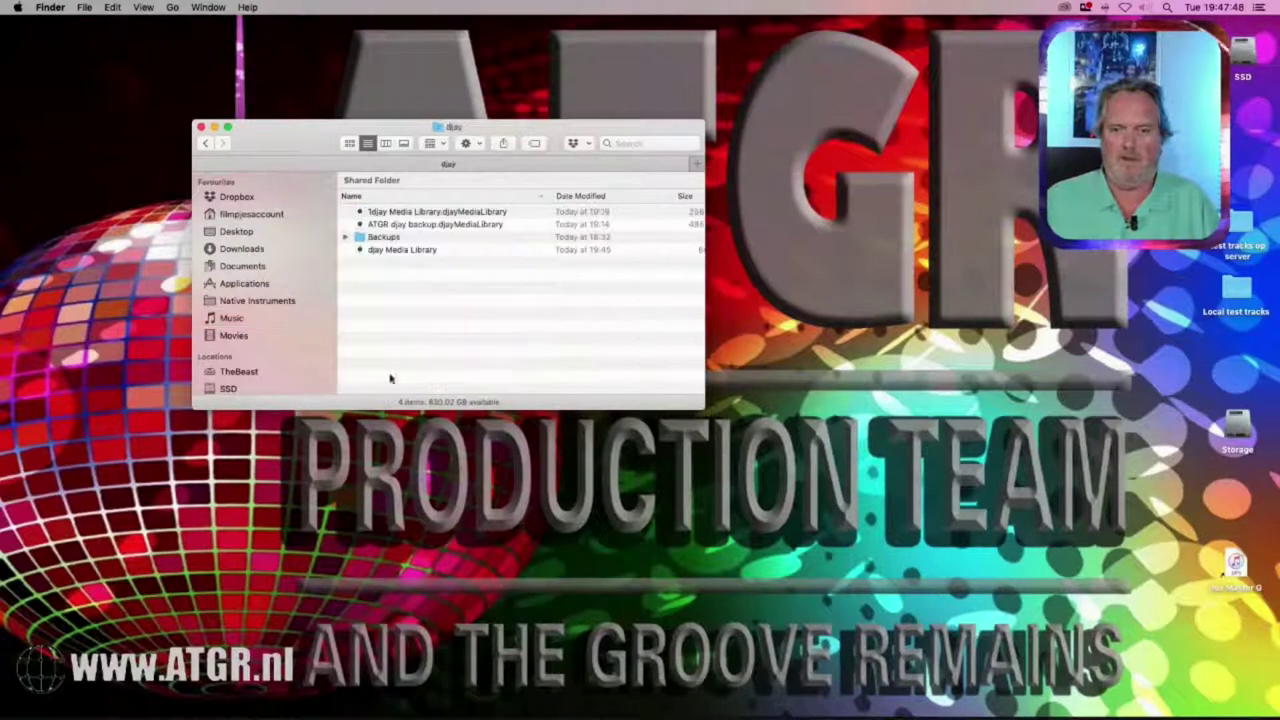
click(436, 251)
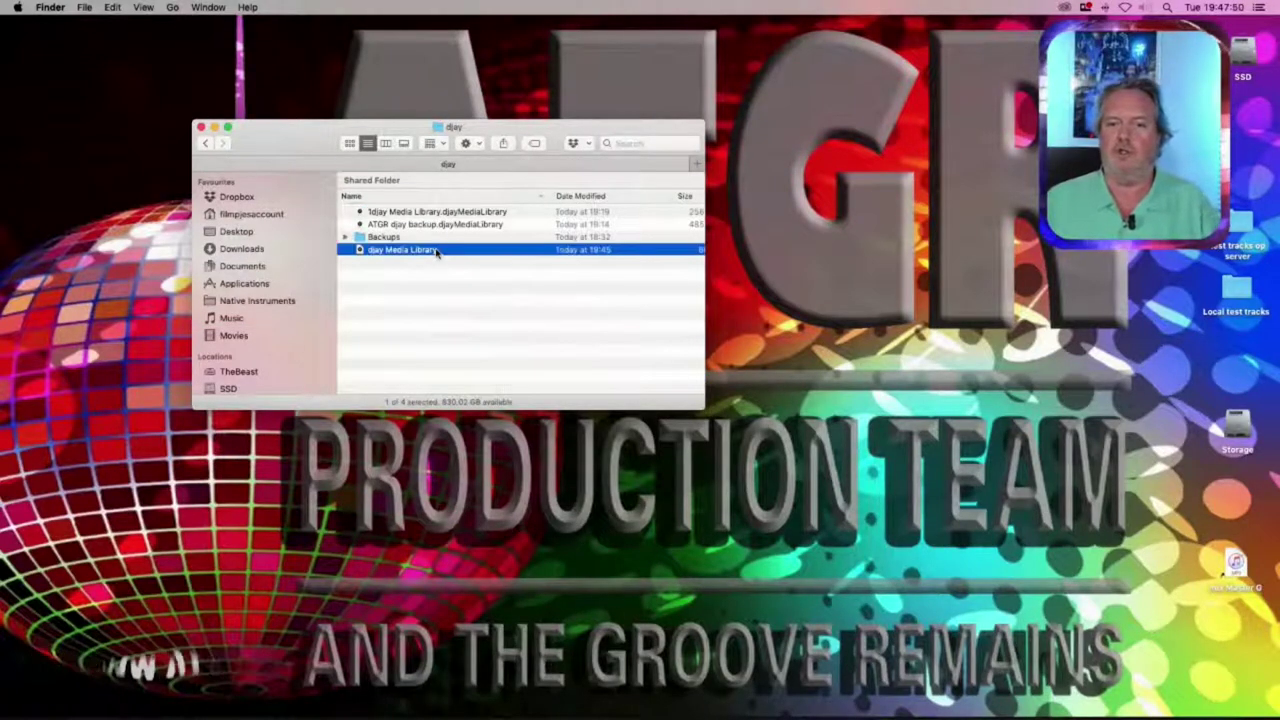
key(super+BackSpace)
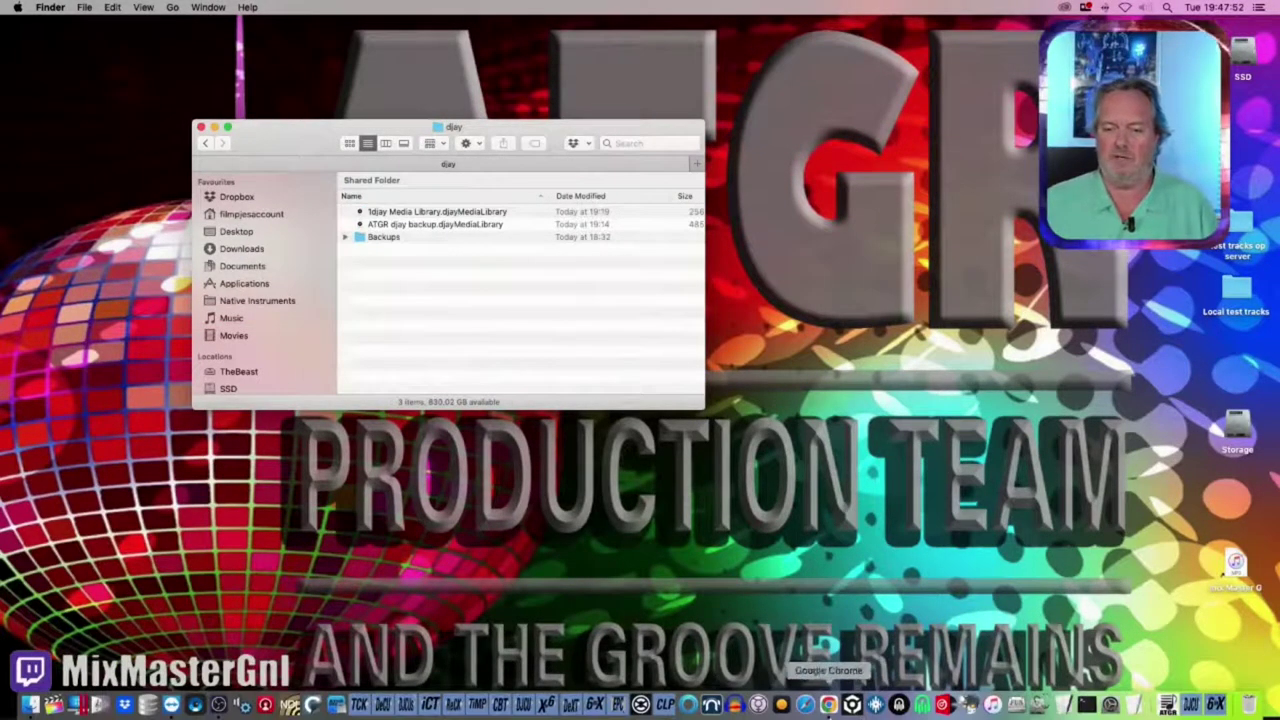
Relaunch djay Pro AI and open Playlist 2 under DJ Conversion Utility, From Rekordbox, Rekordbox Playlists
click(781, 707)
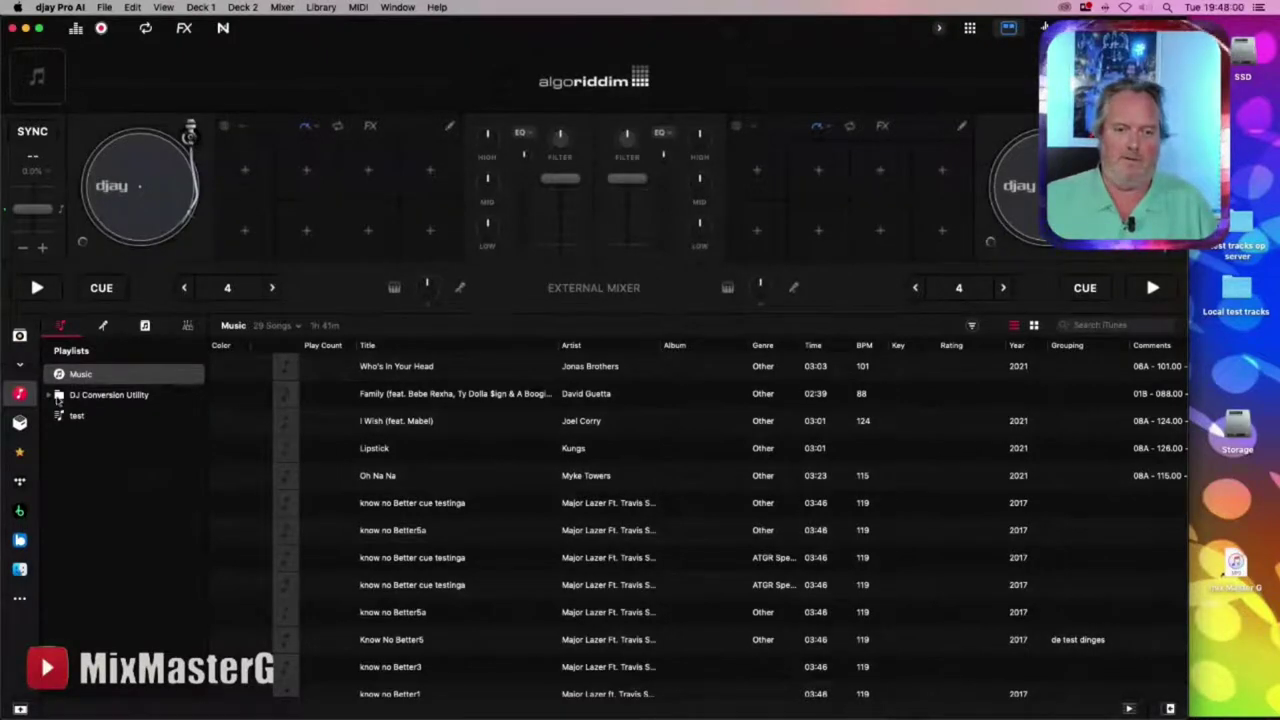
click(48, 396)
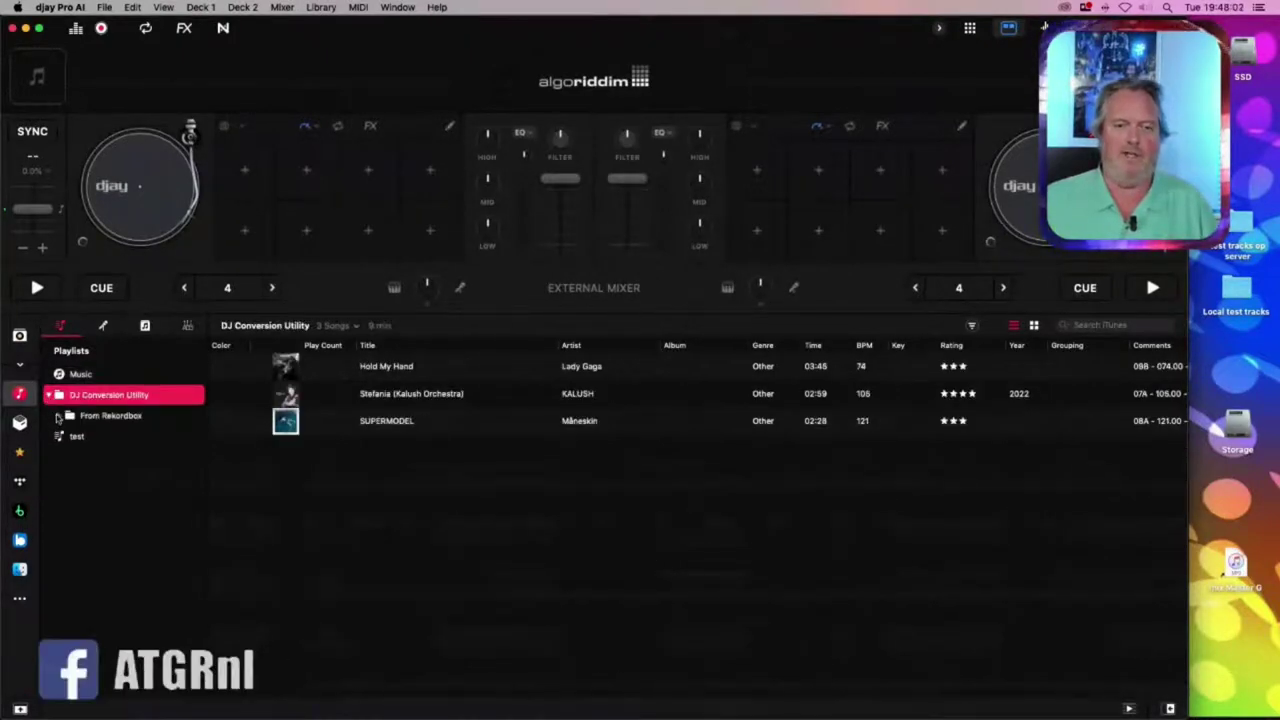
click(59, 415)
click(99, 456)
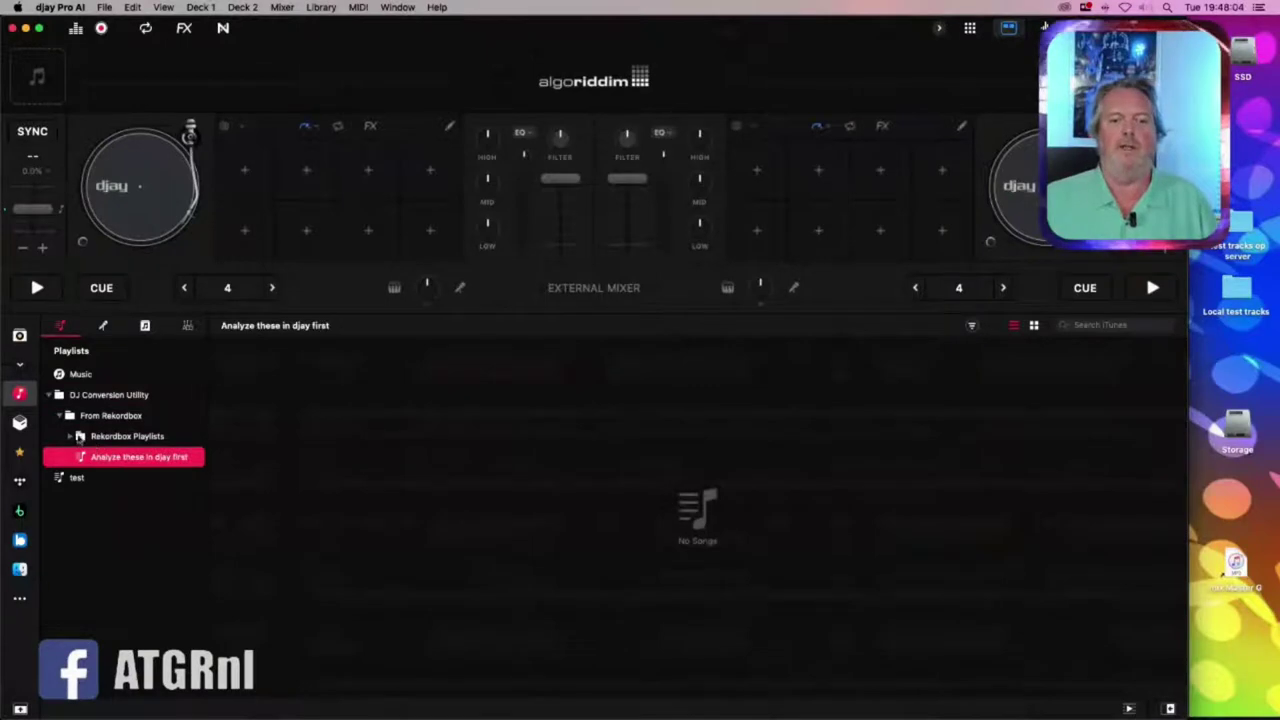
click(71, 437)
click(112, 456)
click(400, 520)
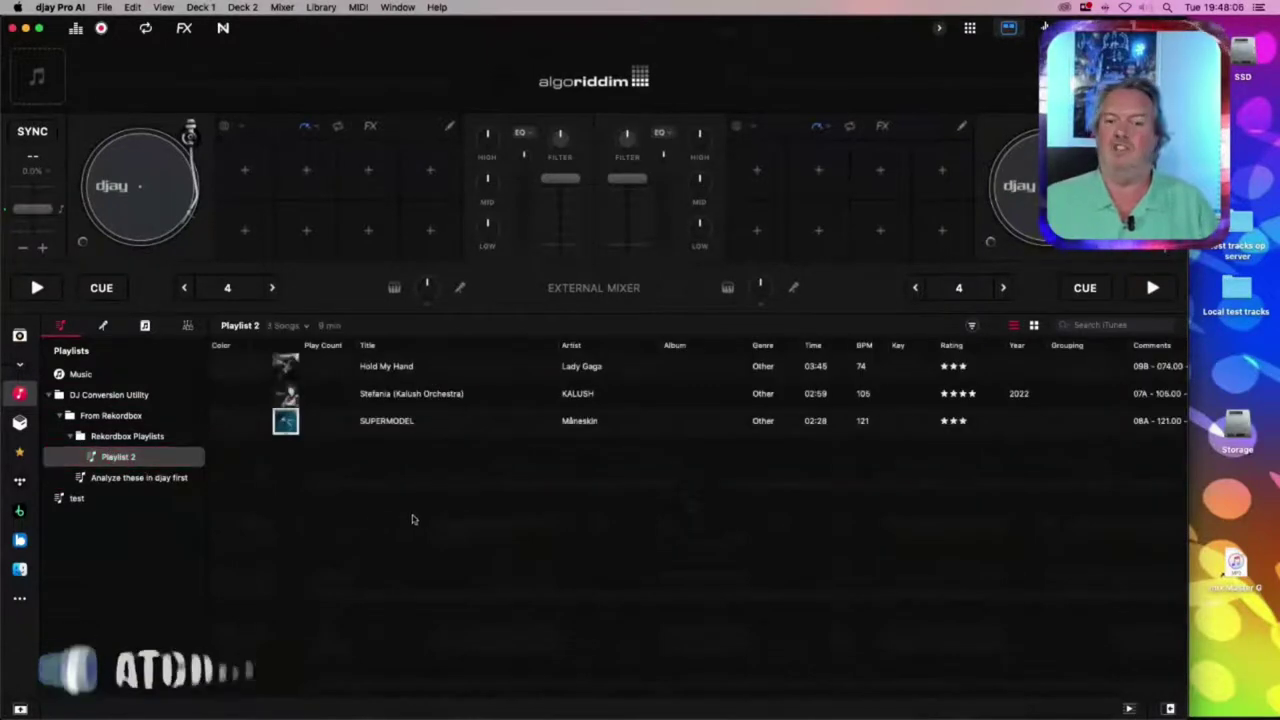
Analyze all songs in Playlist 2, close the analysis window, and clear the song selection
key(super+a)
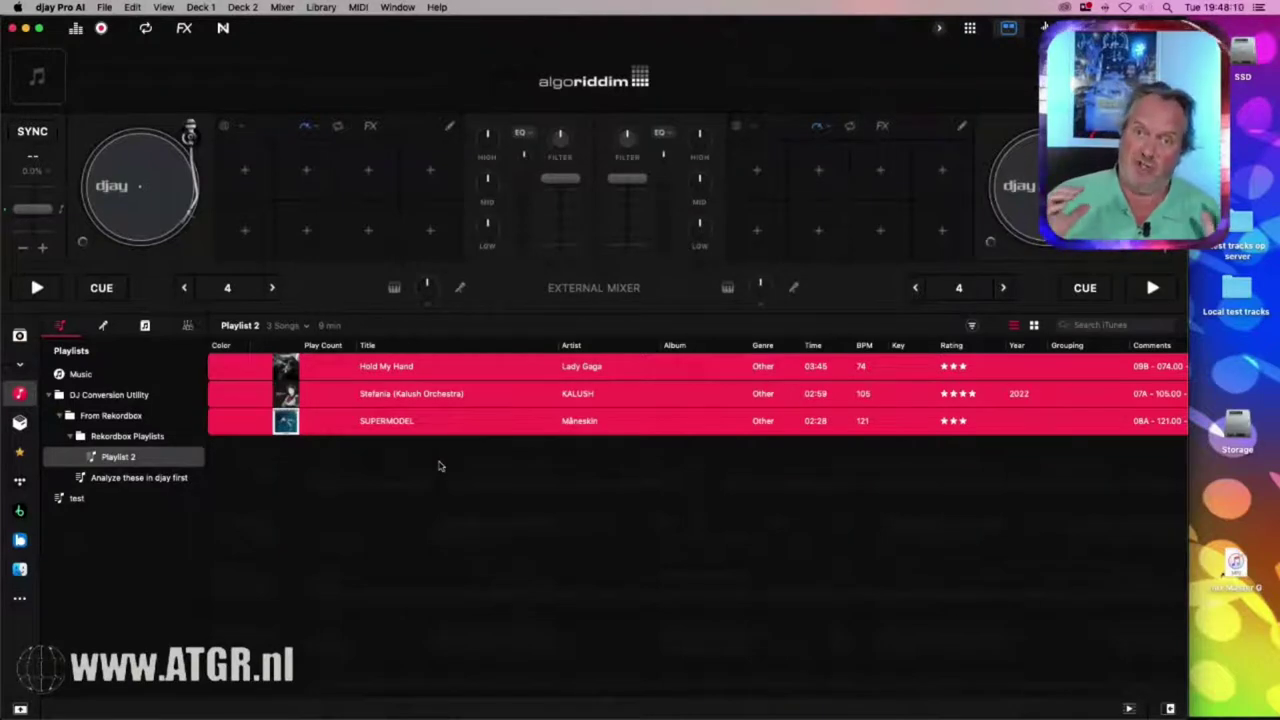
click(305, 326)
click(308, 343)
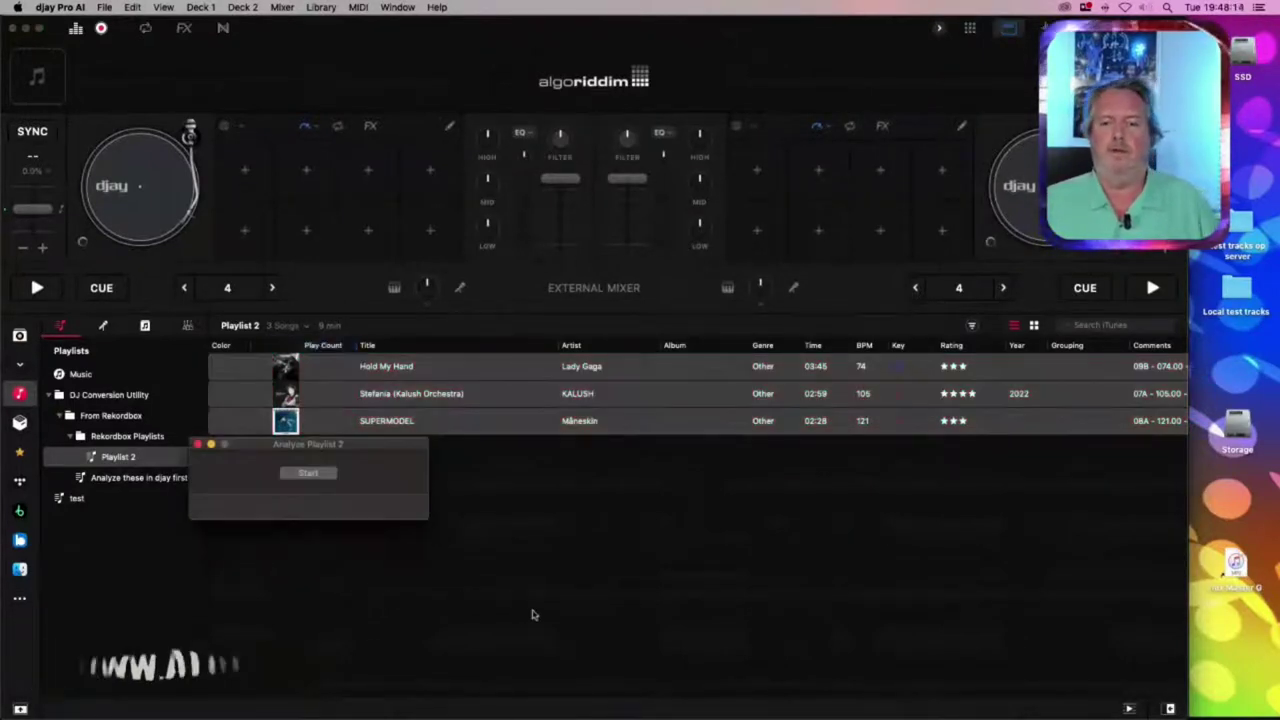
click(197, 445)
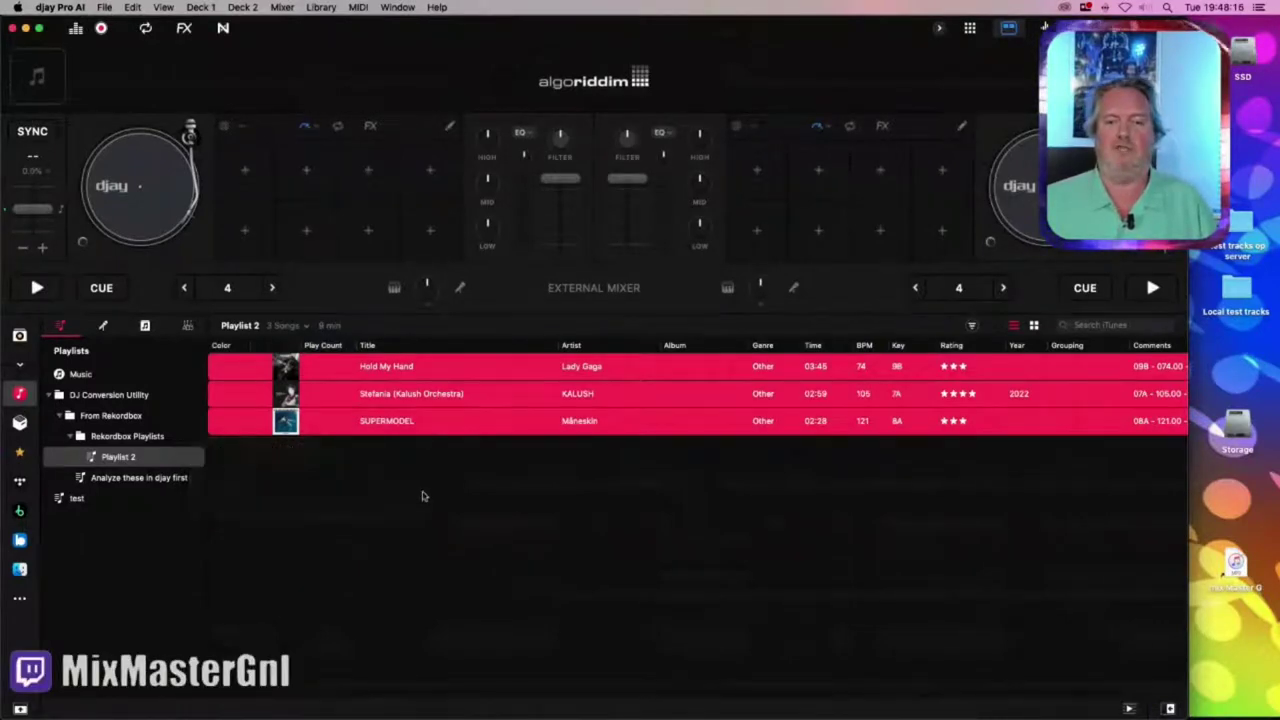
click(395, 466)
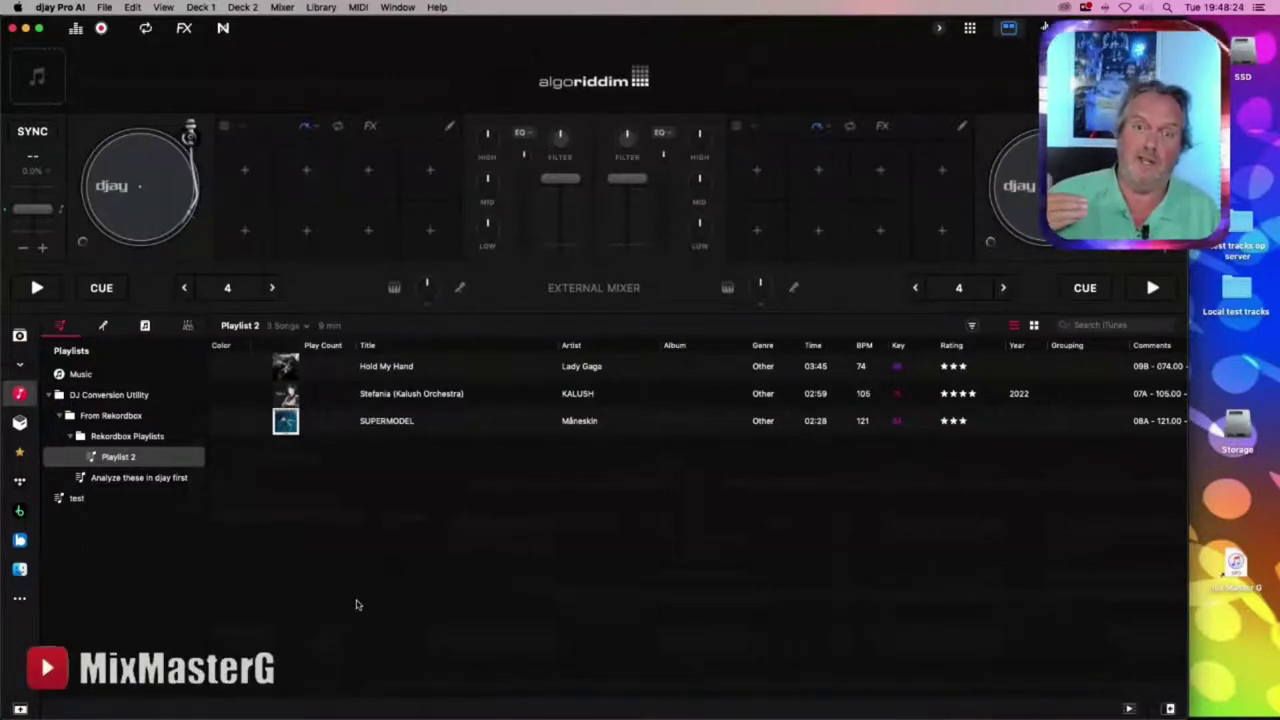
Switch from djay Pro AI to DJ Conversion Utility and choose Rekordbox.xml as the software to convert from
key(super+h)
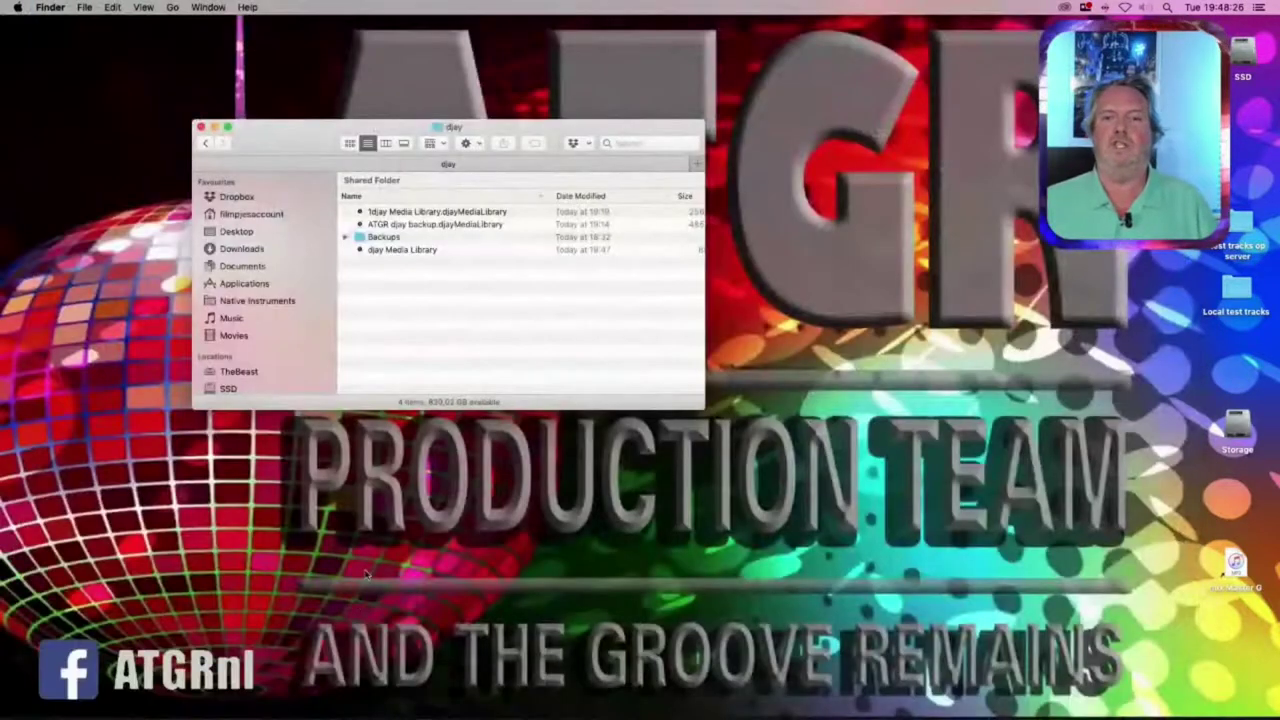
mouse_move(545, 716)
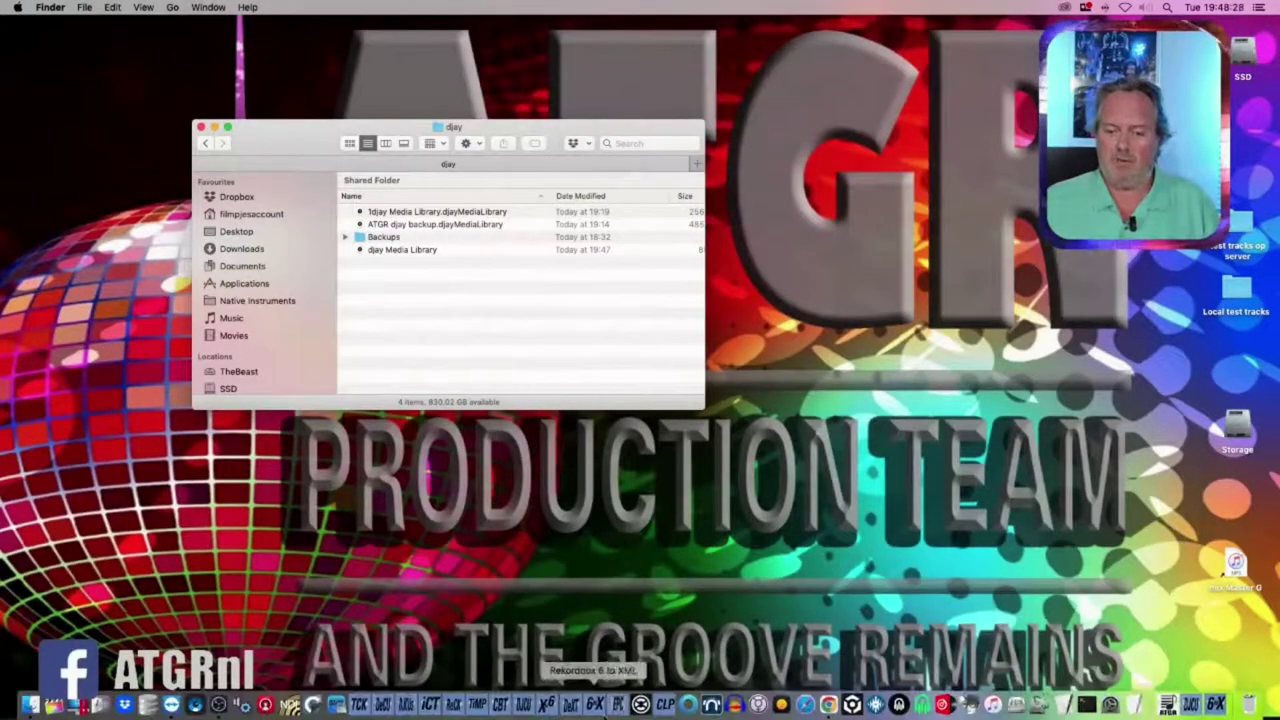
click(525, 706)
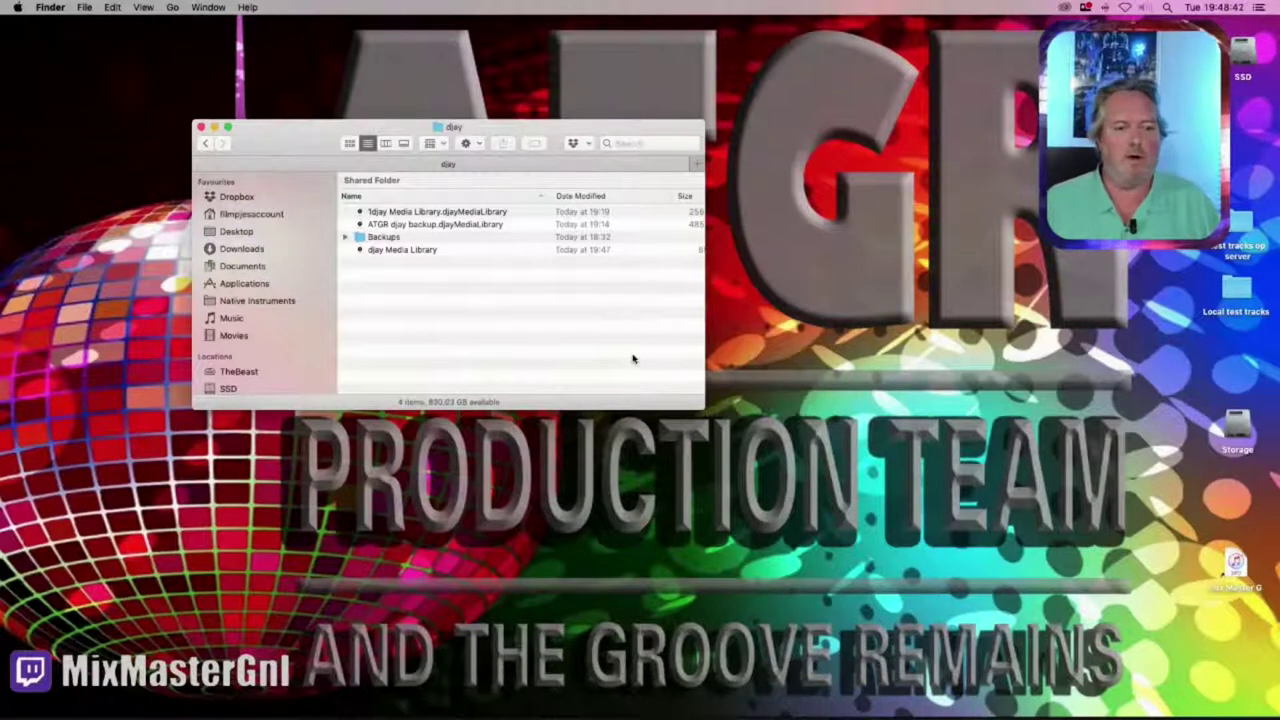
key(F11)
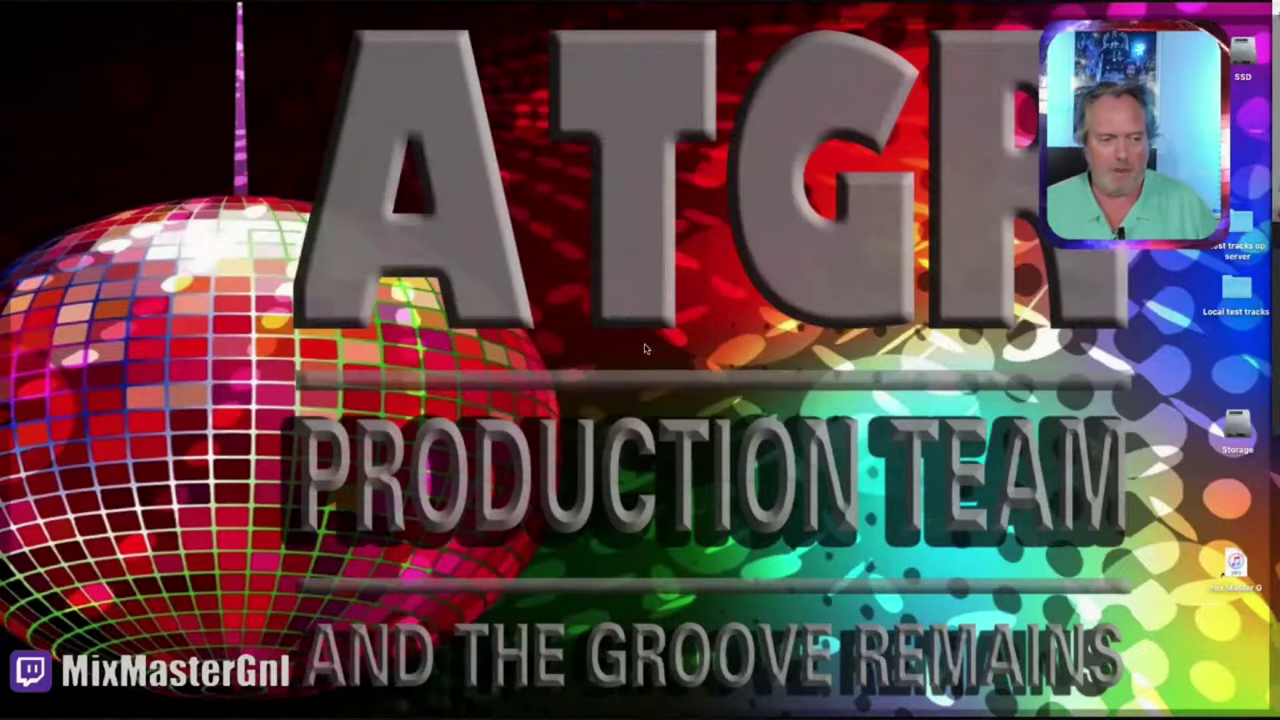
key(F11)
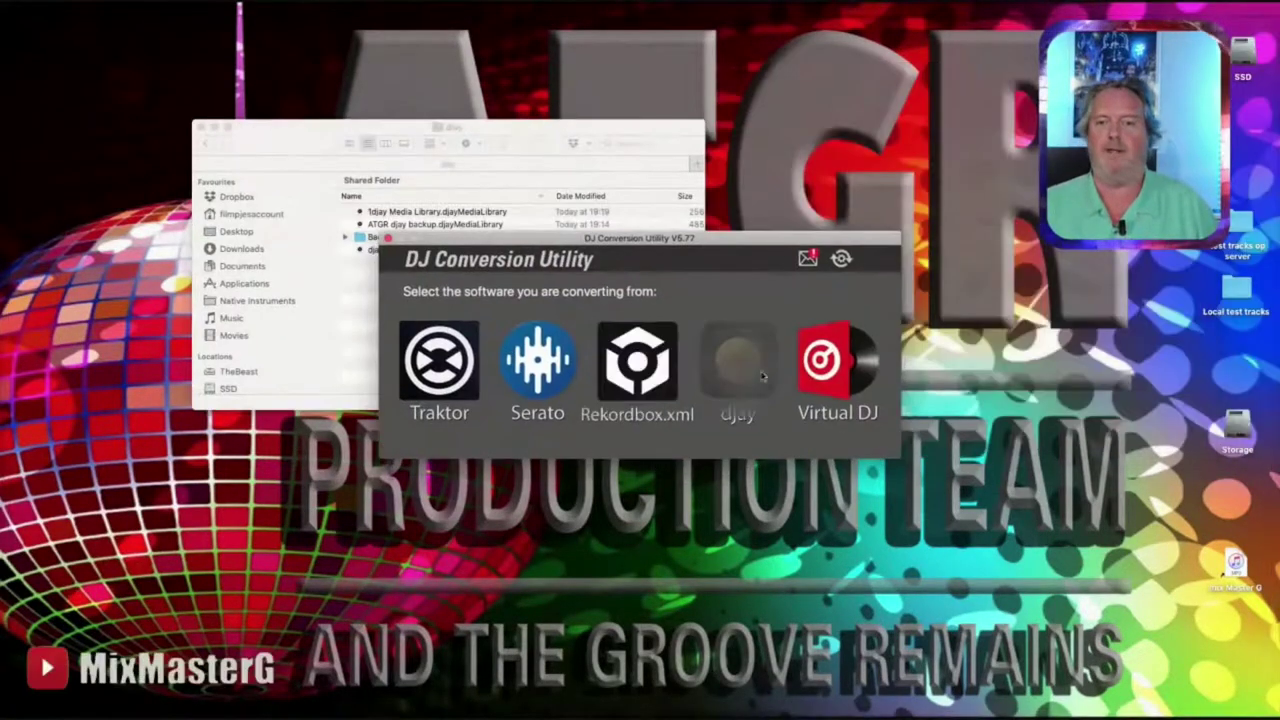
click(640, 377)
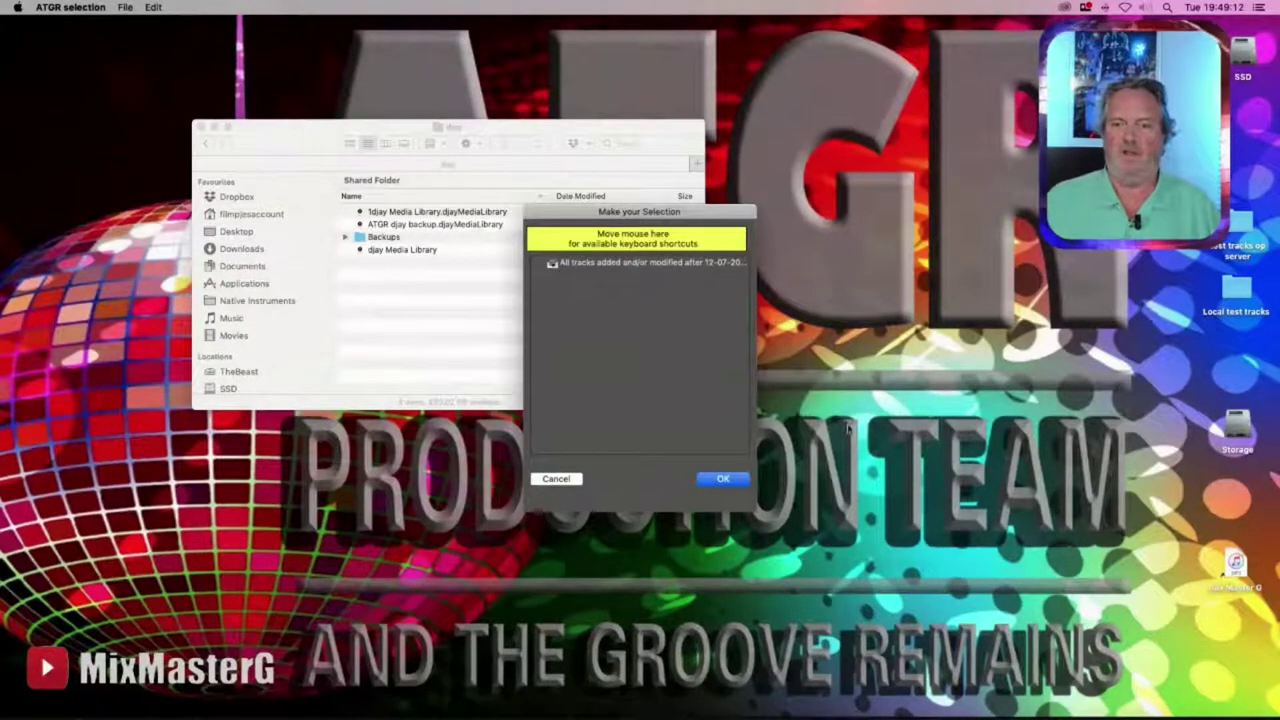
Select the playlist of all tracks added and/or modified after 12-07-2022 and convert it to djay
click(646, 265)
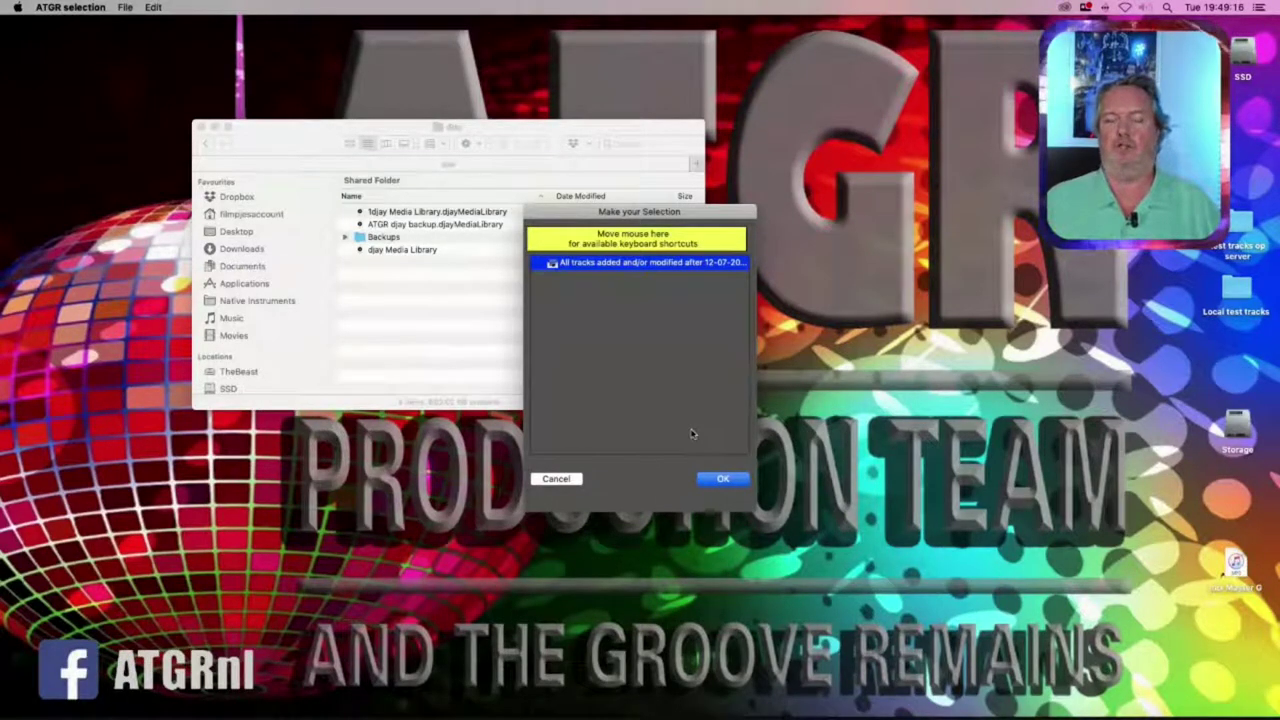
click(724, 479)
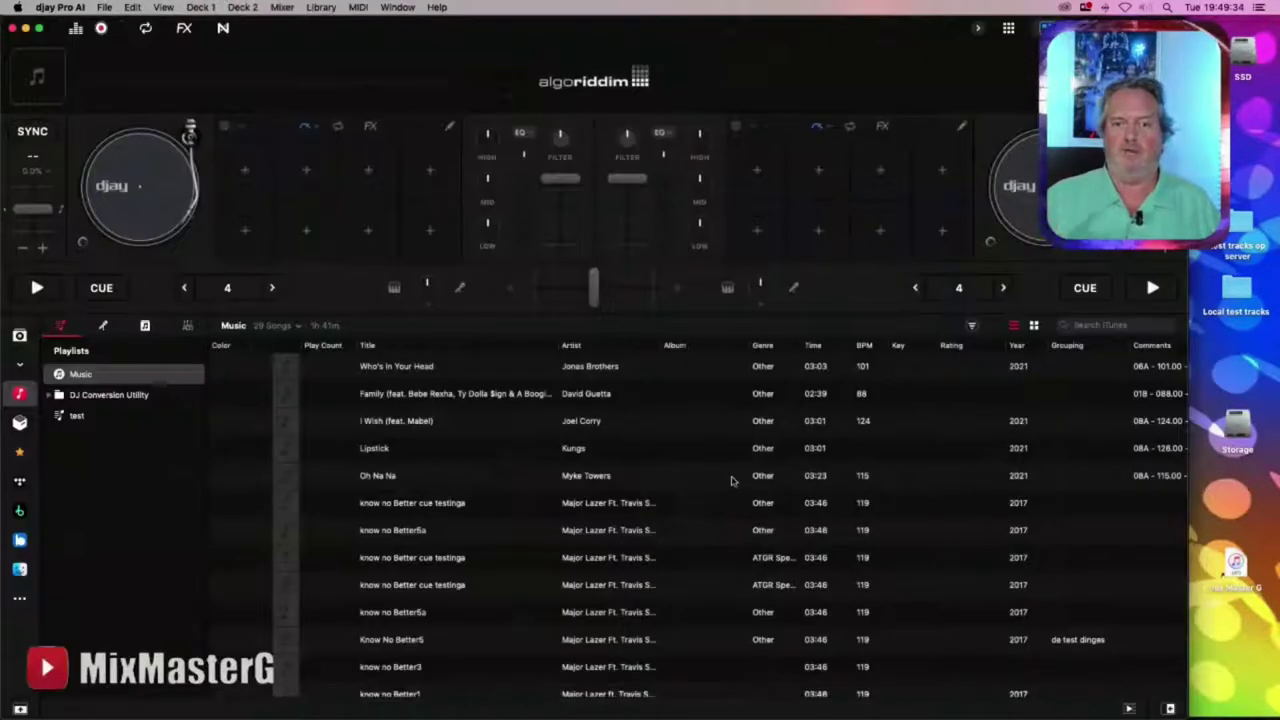
key(Return)
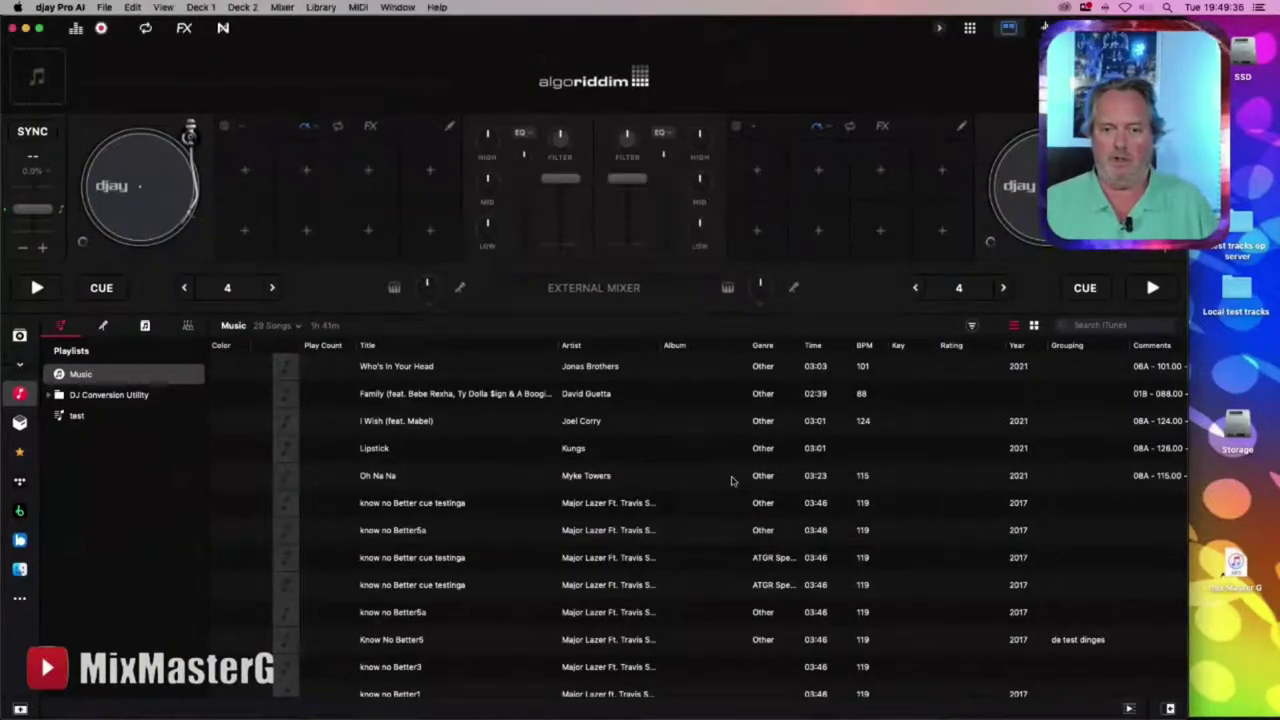
In djay Pro AI, inspect the date-filtered playlist and Playlist 2 under From Rekordbox, Rekordbox Playlists, and quit the app
click(77, 415)
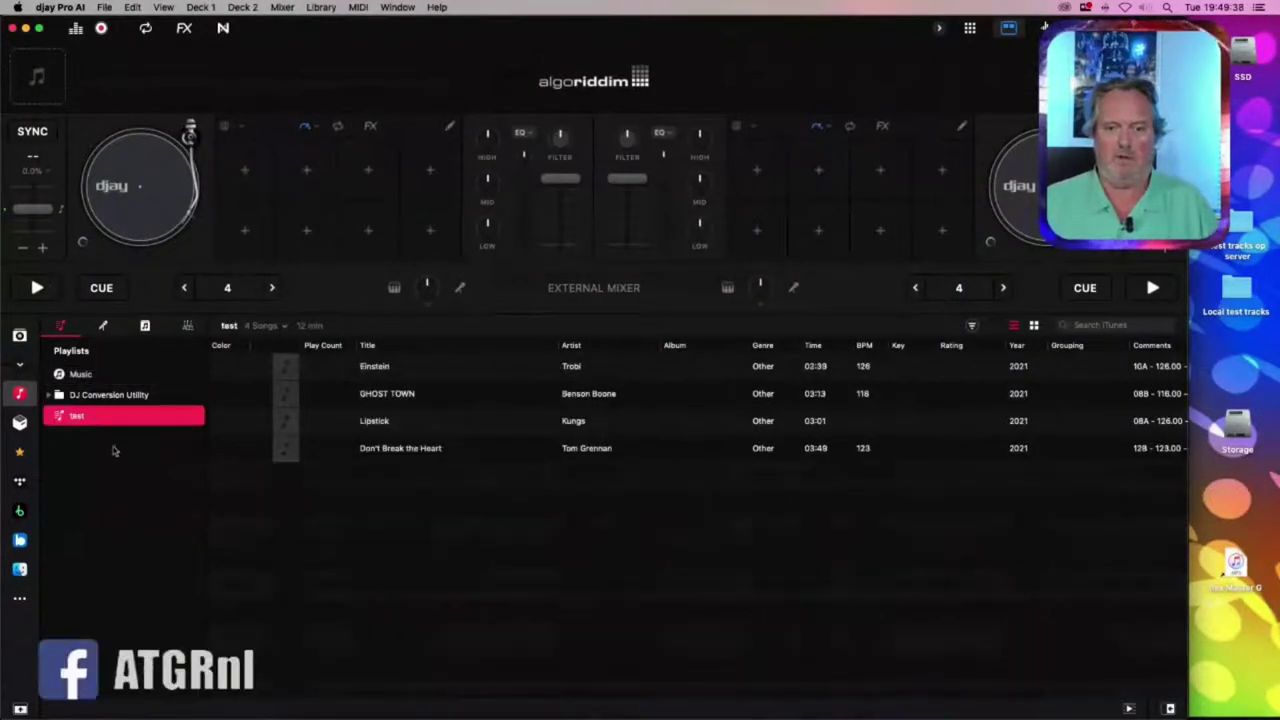
click(50, 395)
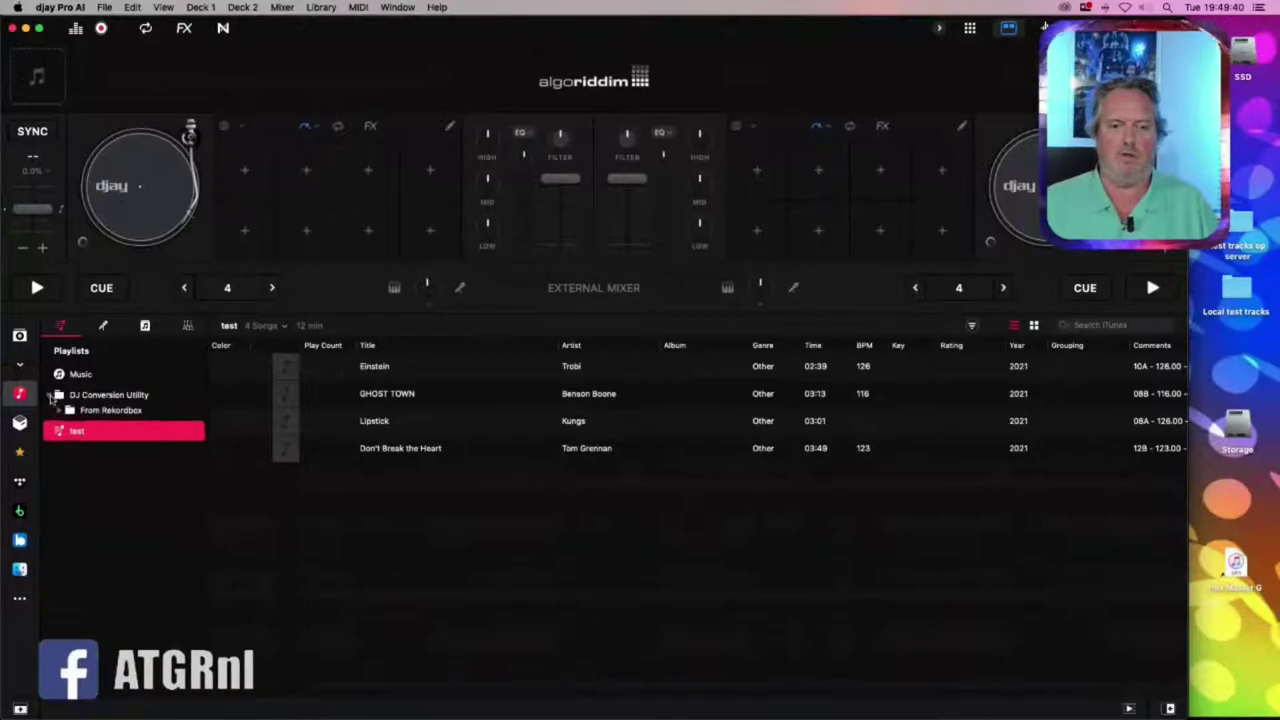
click(58, 415)
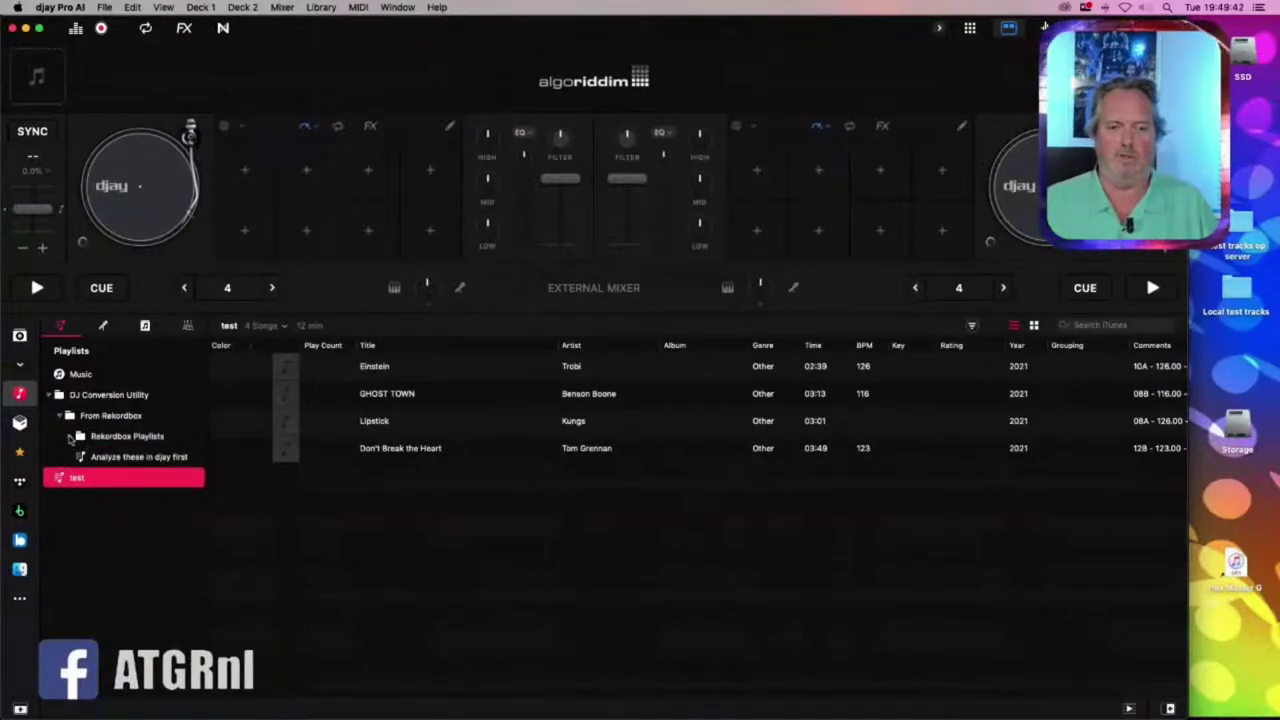
click(71, 436)
click(115, 457)
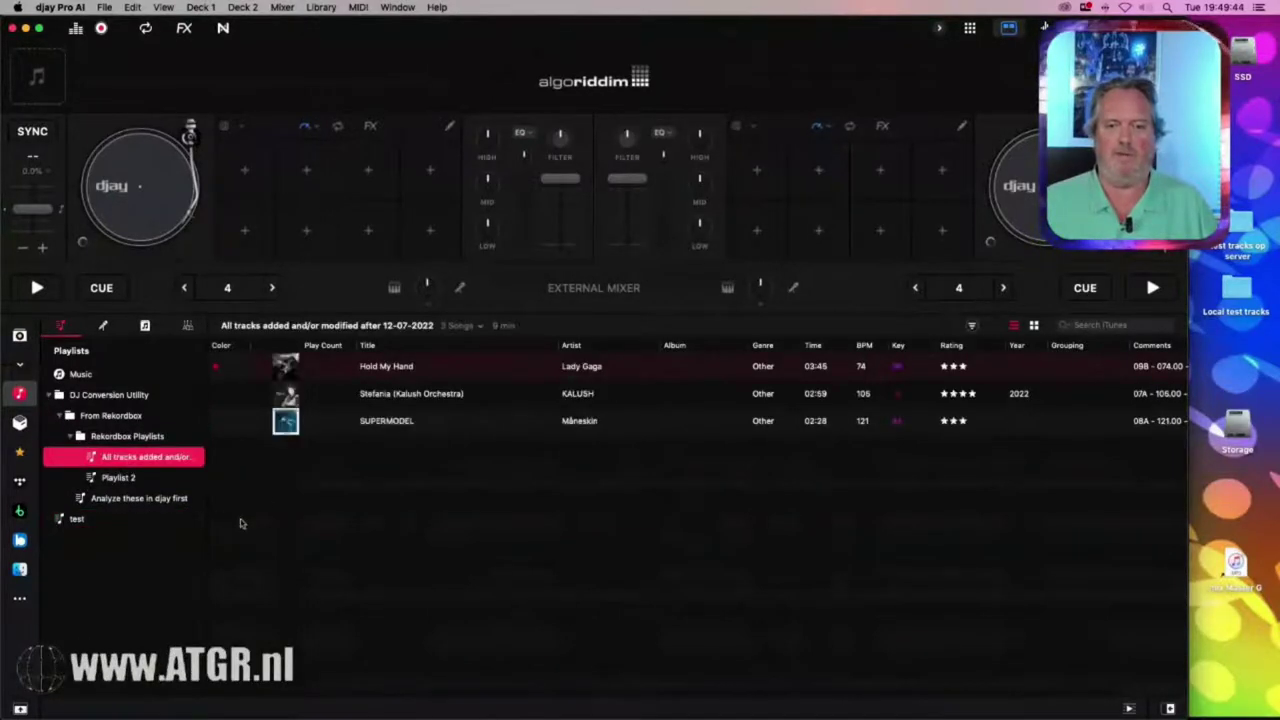
click(163, 480)
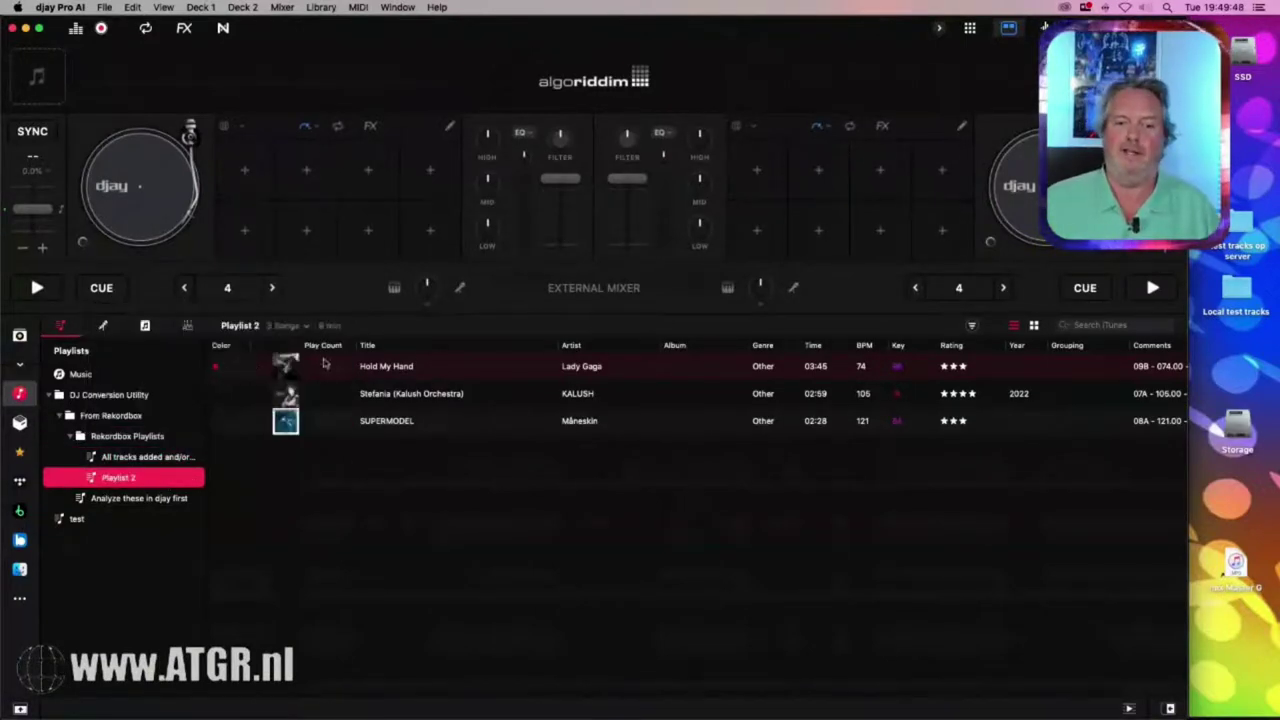
drag(367, 368, 215, 260)
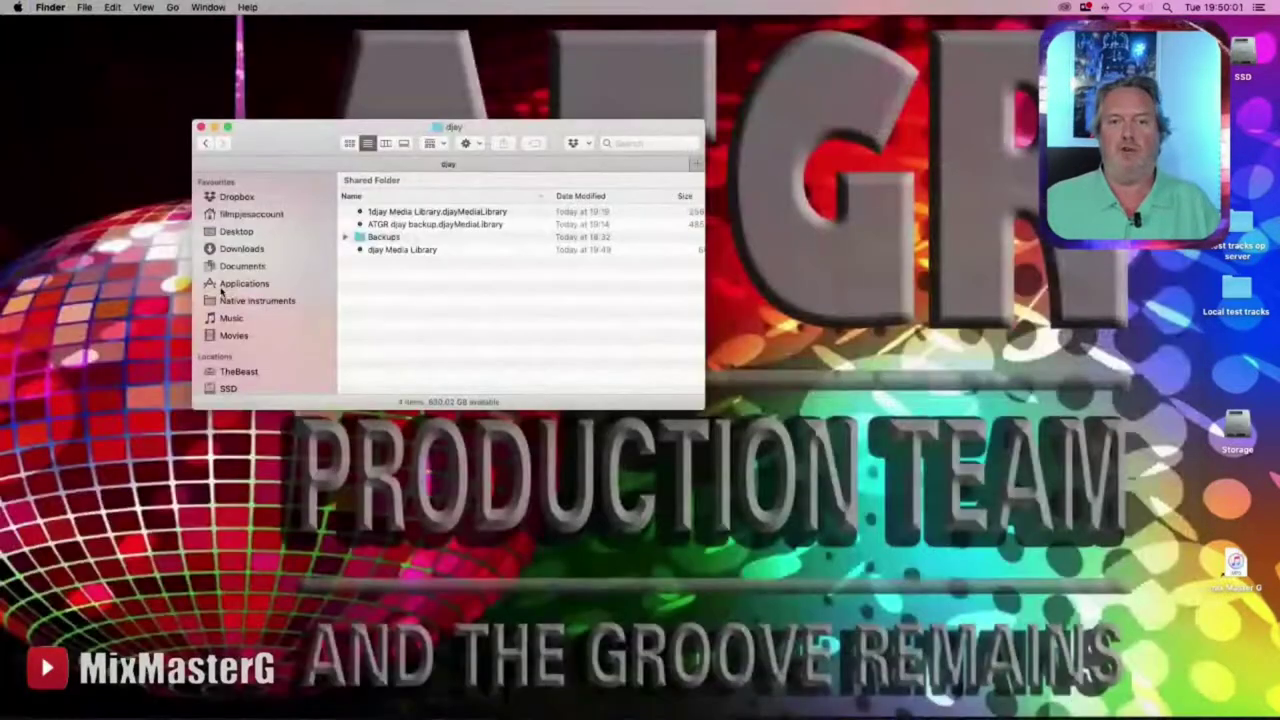
Launch DJ Conversion Utility, choose Traktor as the source, and enable selecting only tracks at or after a date
mouse_move(358, 705)
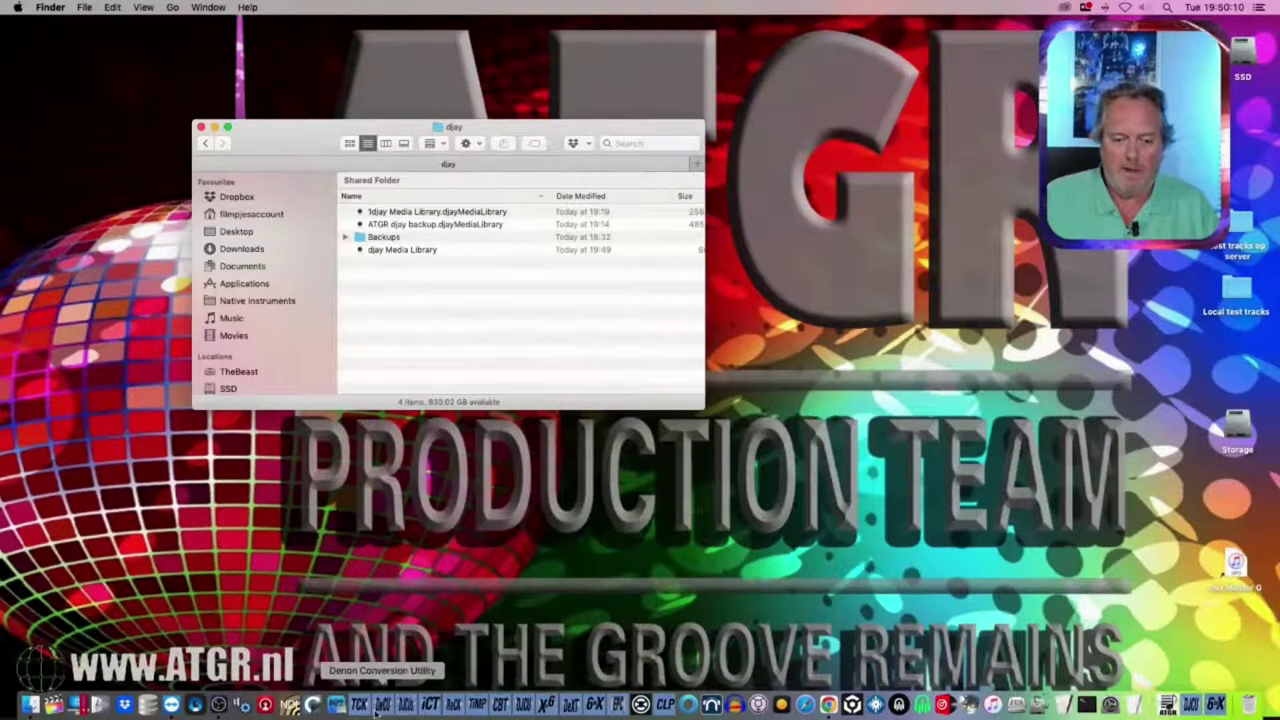
click(523, 705)
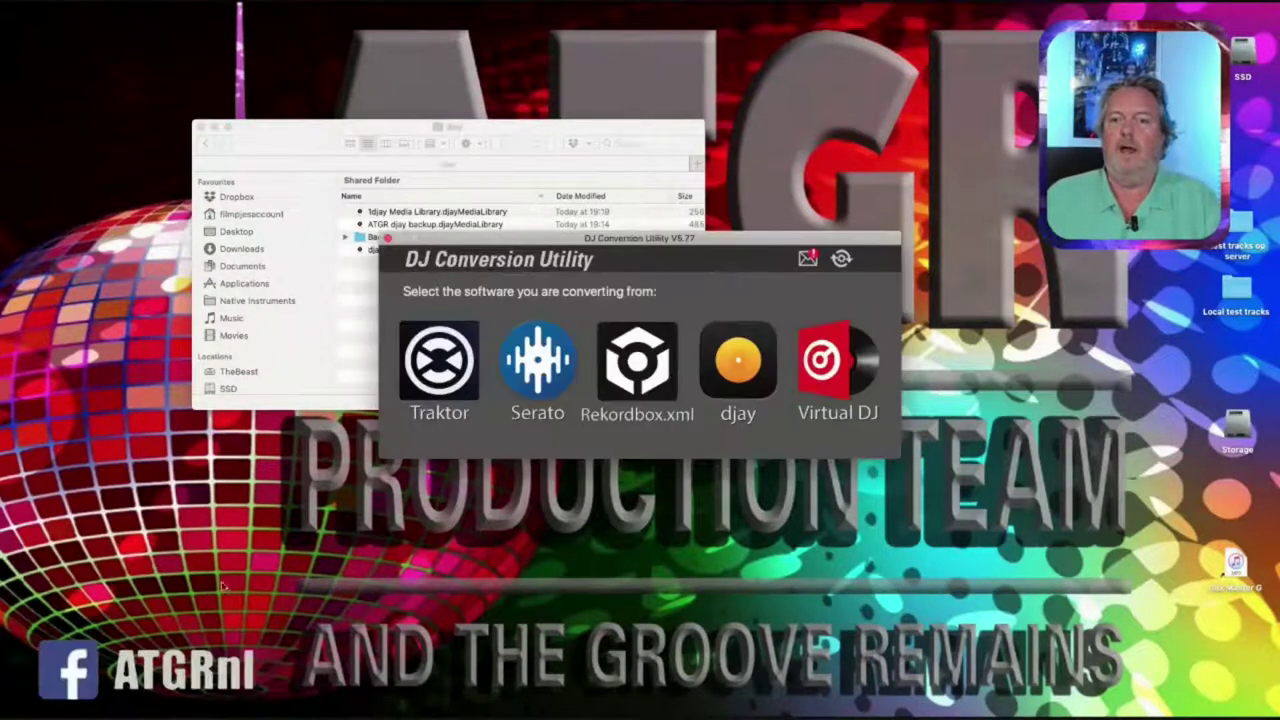
click(437, 383)
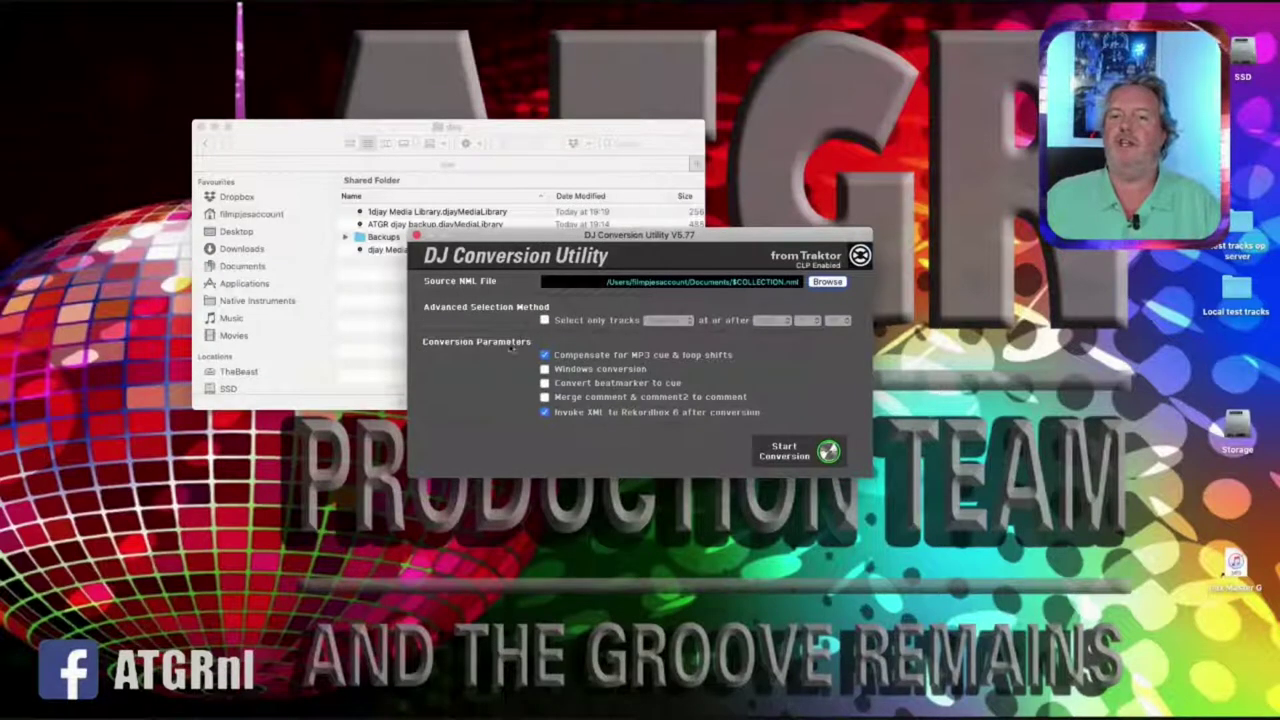
click(545, 321)
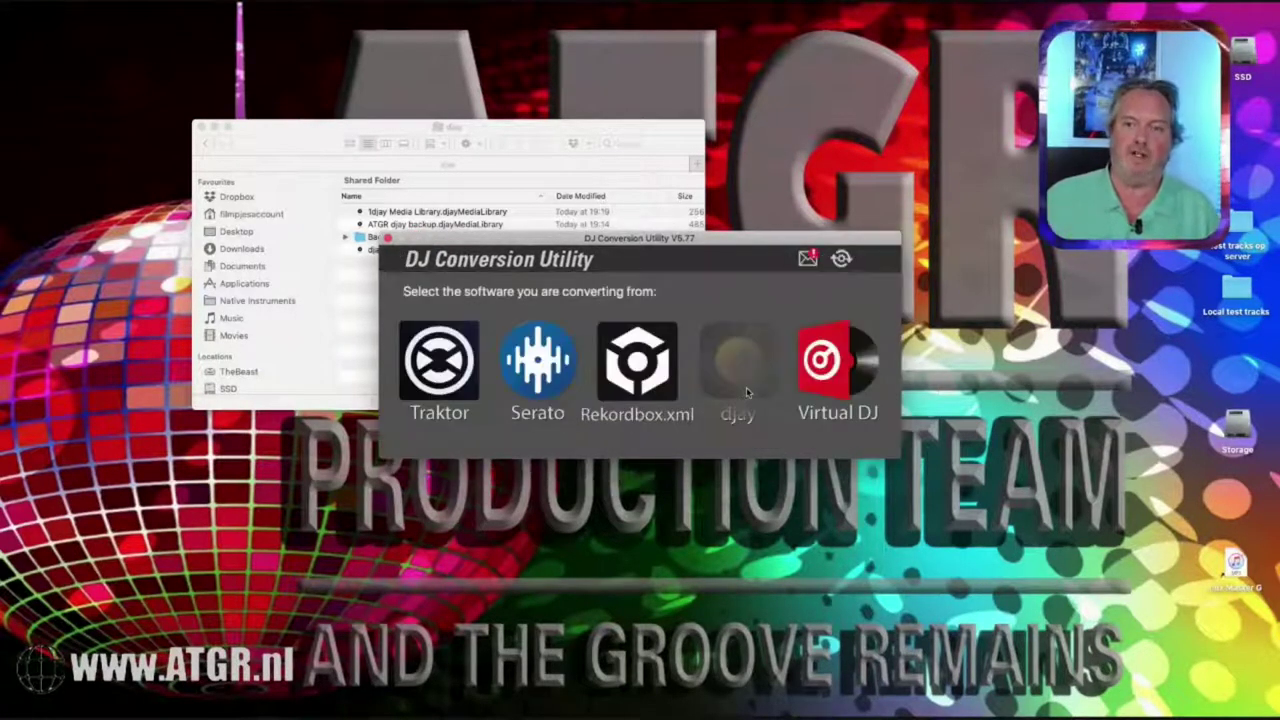
Choose Serato as the source, enable selecting only tracks modified at or after 2022-7-12, and quit the utility
click(520, 370)
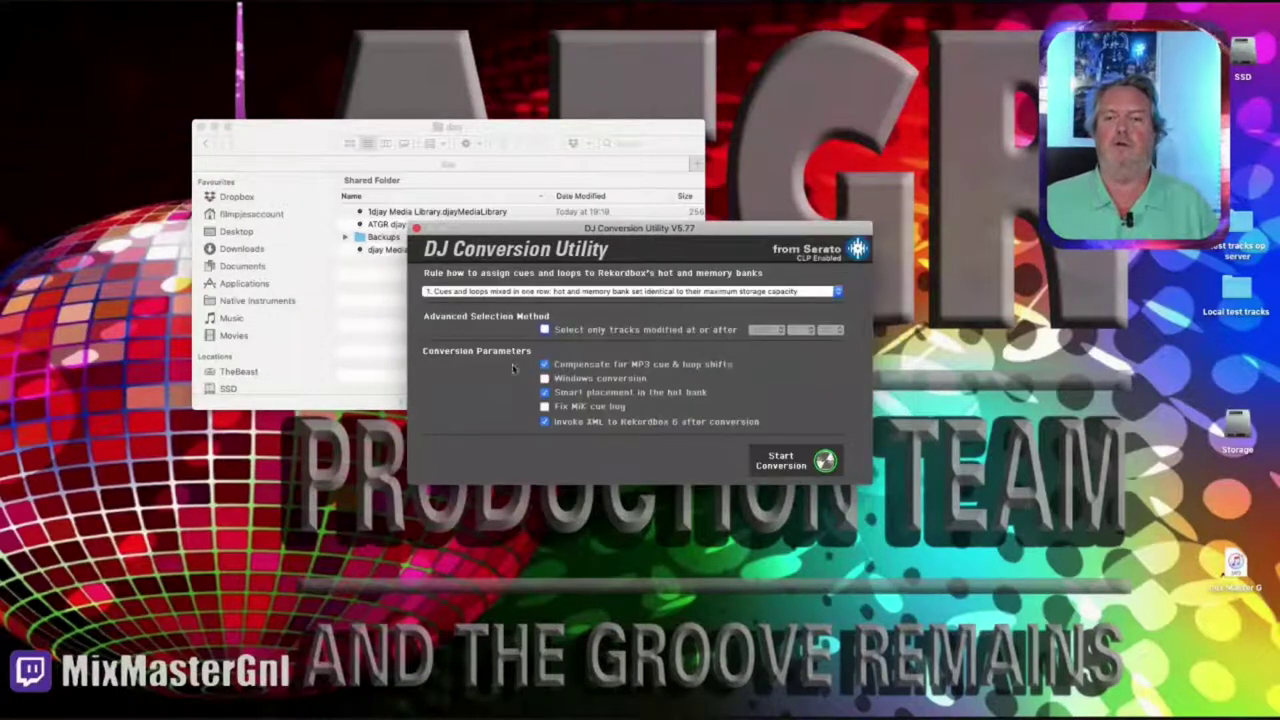
click(544, 330)
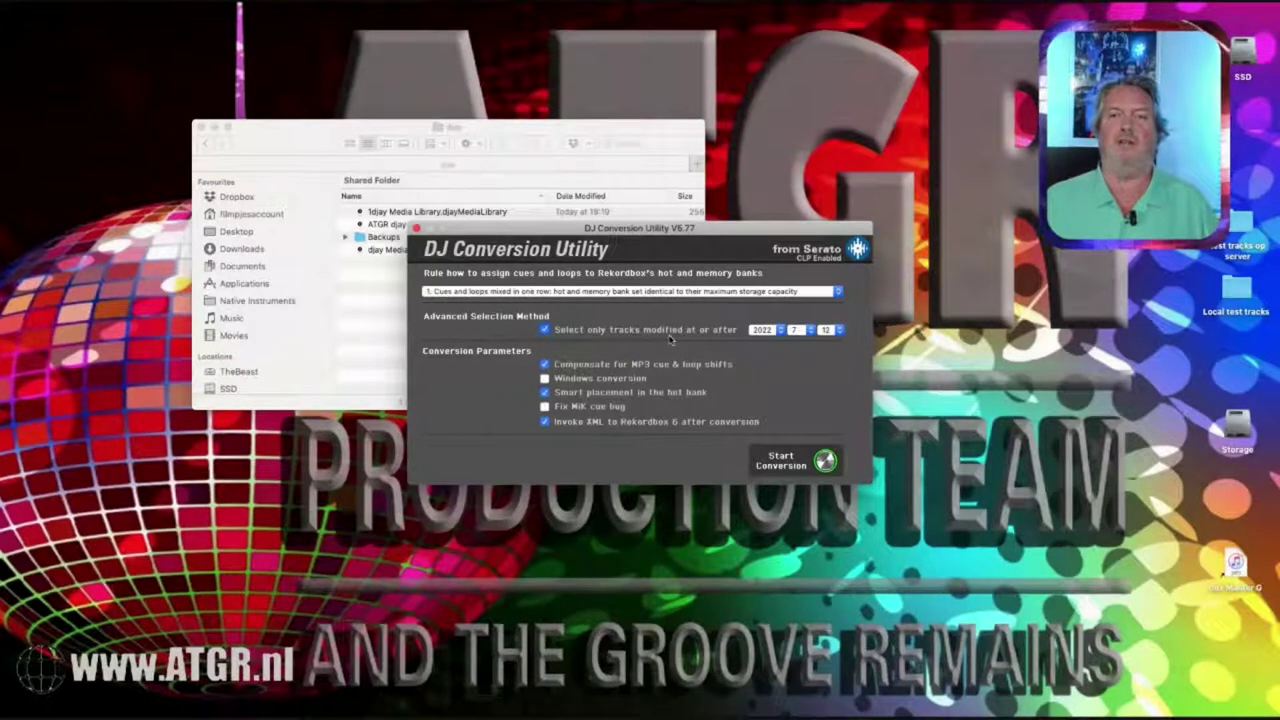
key(super+q)
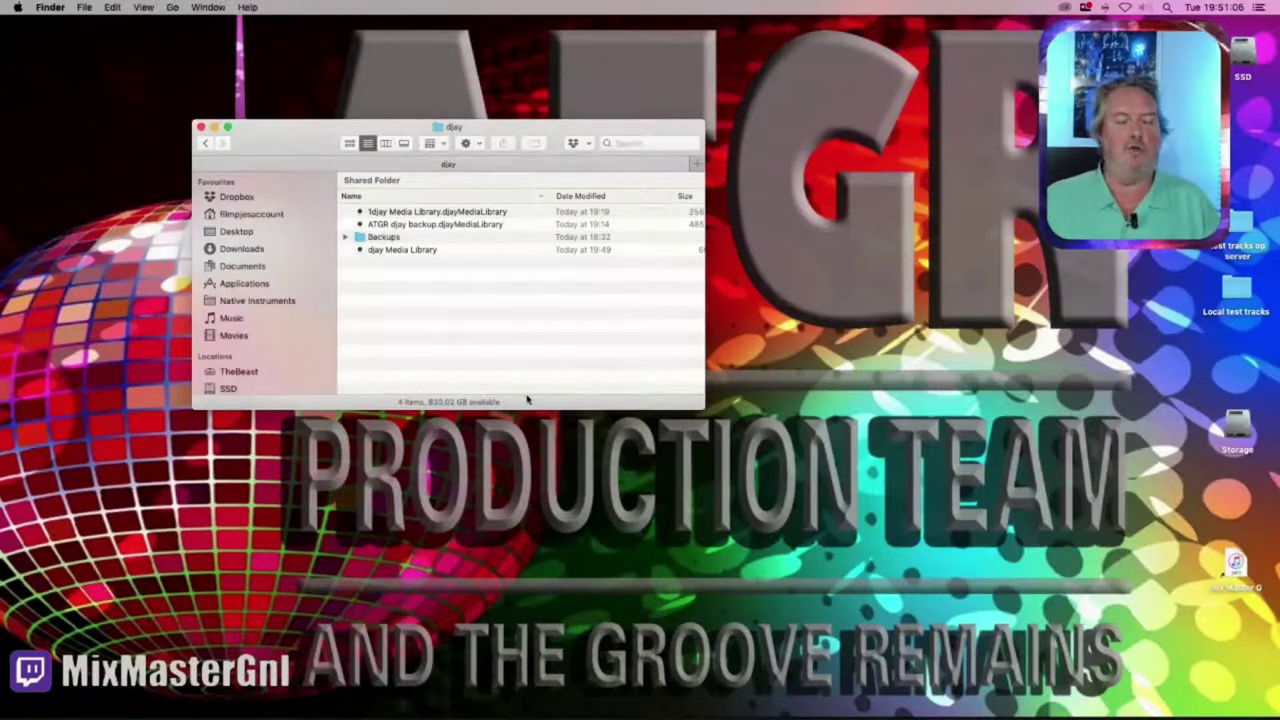
Launch djay Pro AI and open Playlist 2 under DJ Conversion Utility, From Rekordbox, Rekordbox Playlists
drag(313, 147, 290, 141)
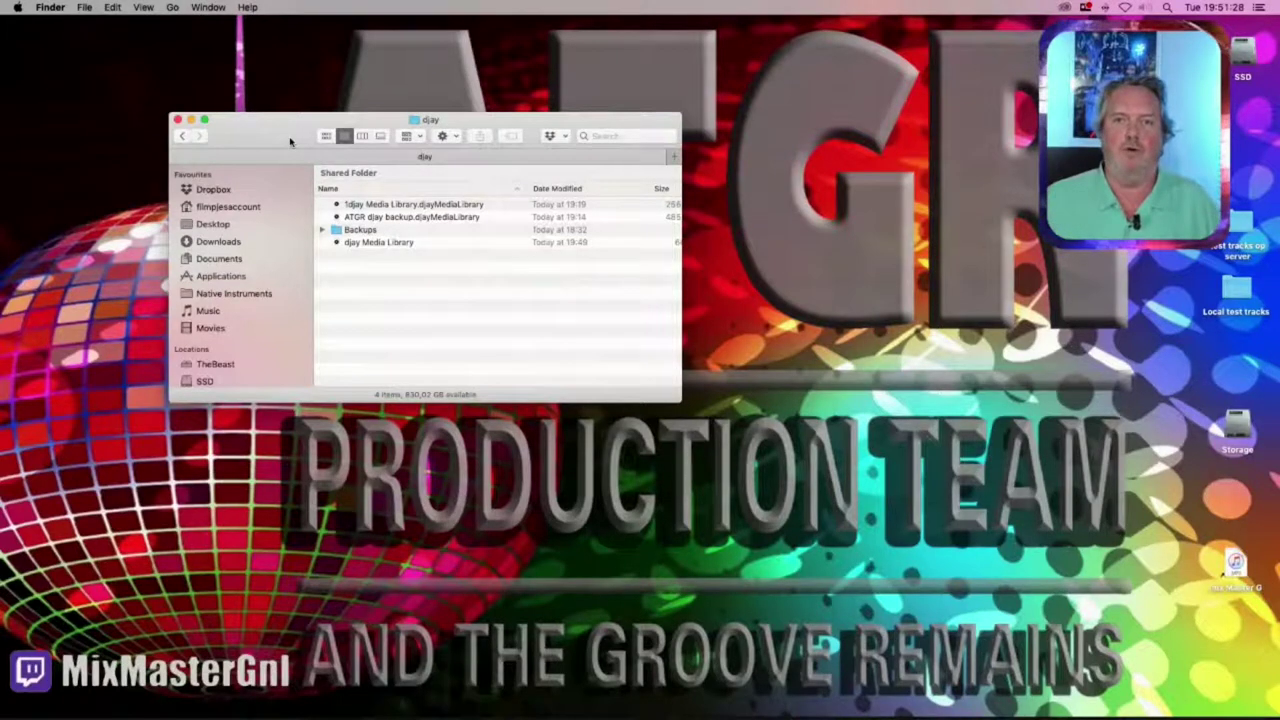
mouse_move(681, 716)
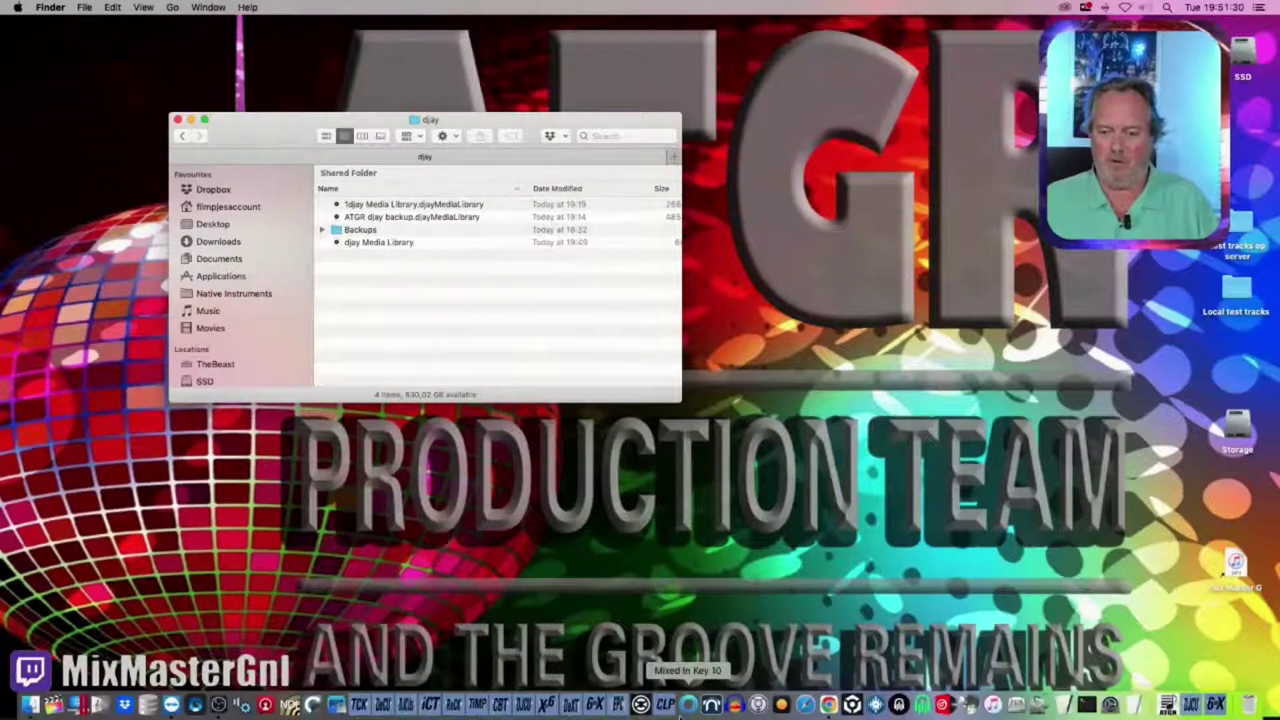
click(781, 705)
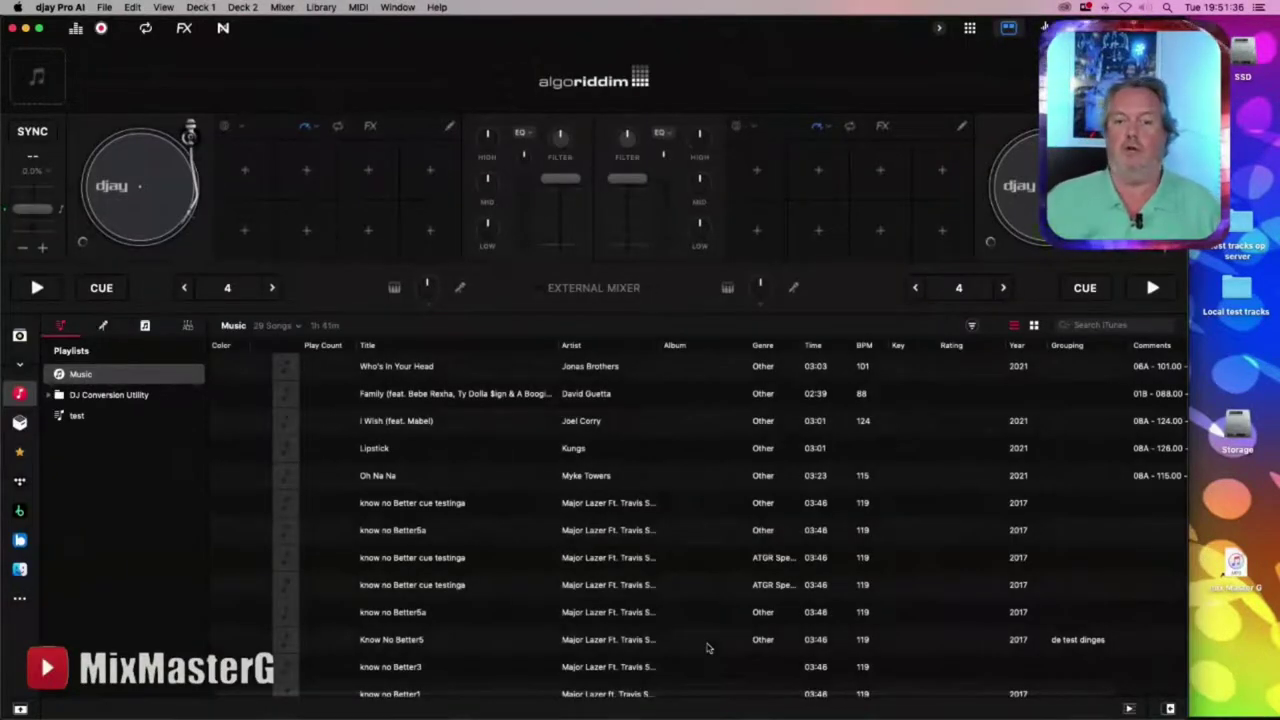
click(52, 396)
click(59, 415)
click(73, 437)
click(129, 458)
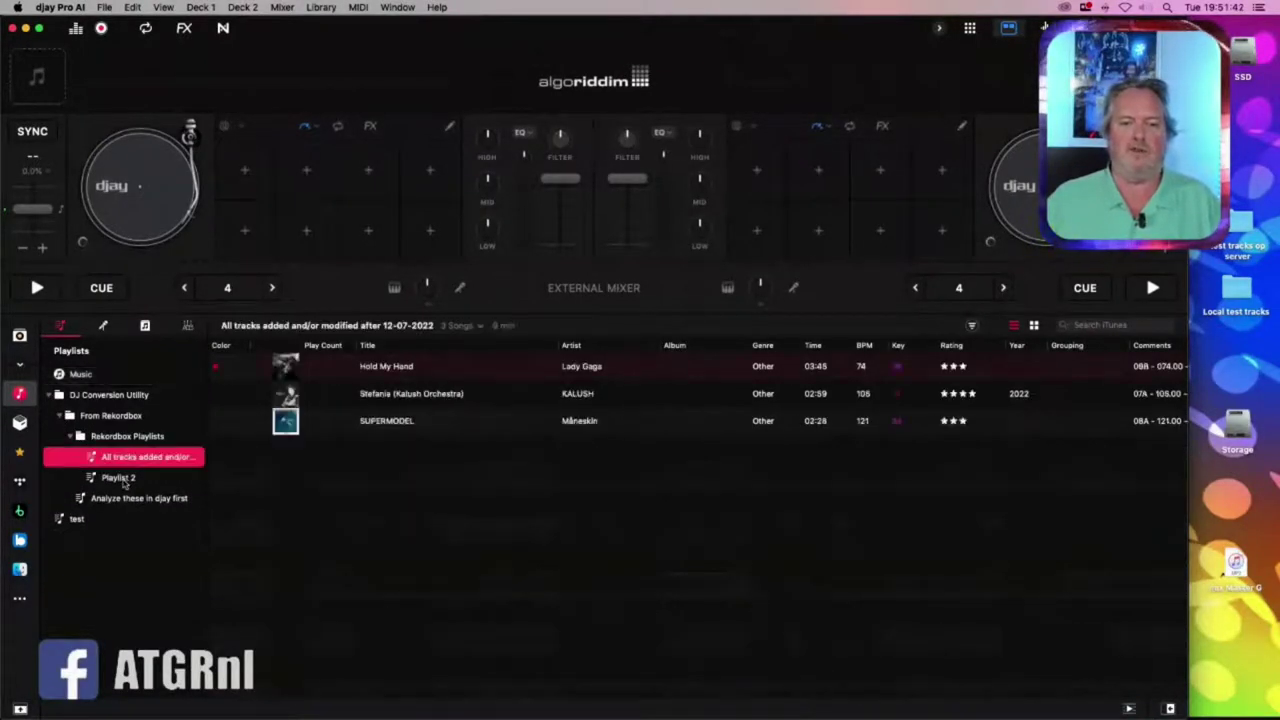
click(120, 478)
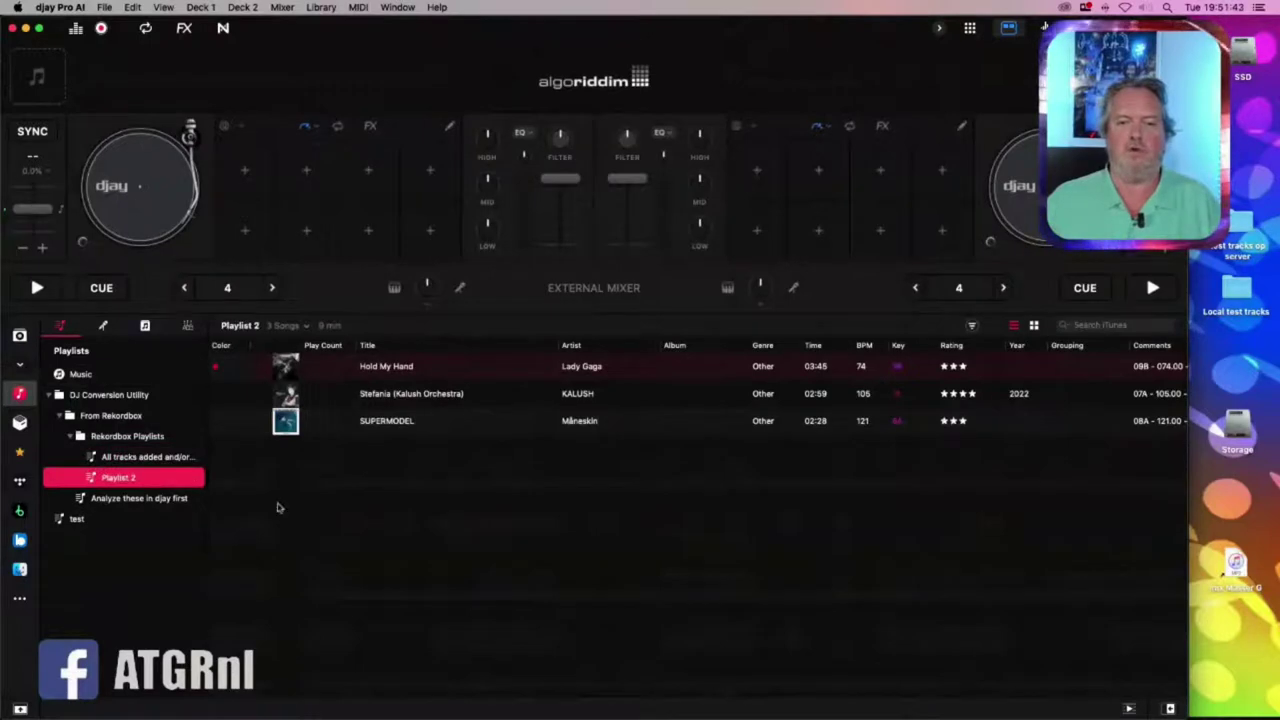
Change the color tag of Hold My Hand to yellow and load the track onto Deck 1
right_click(228, 367)
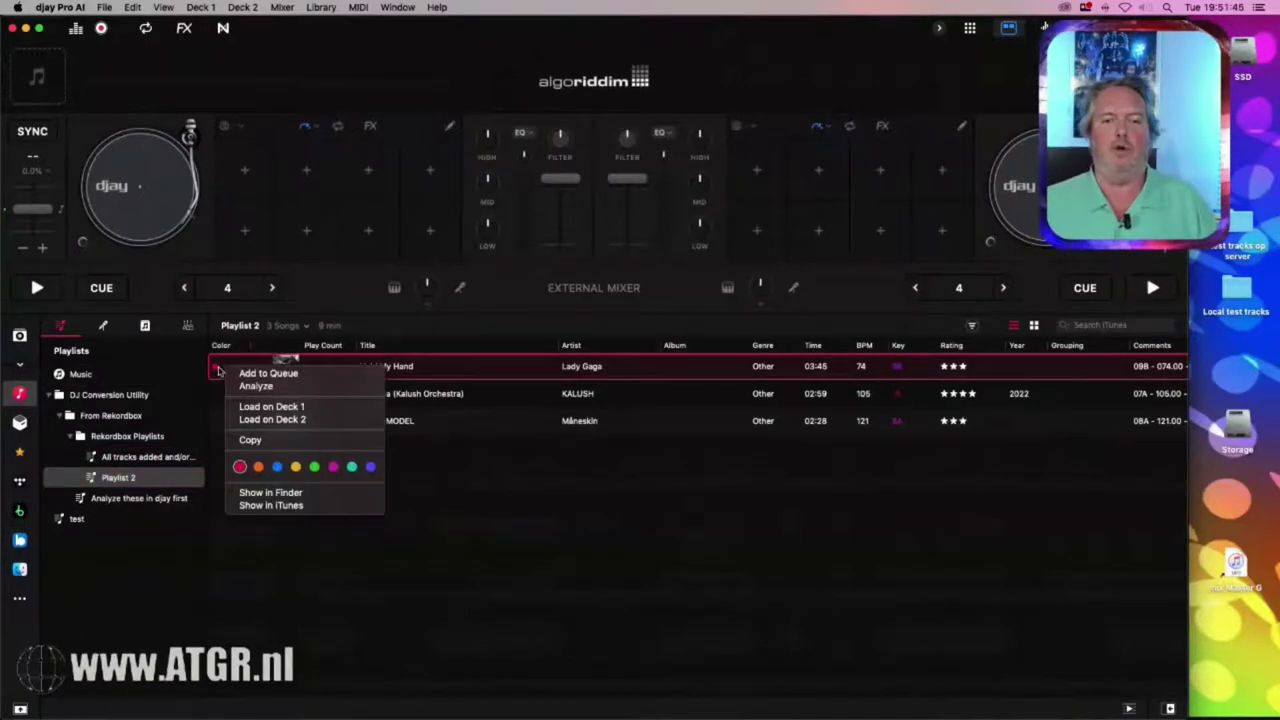
click(296, 467)
drag(386, 392, 186, 219)
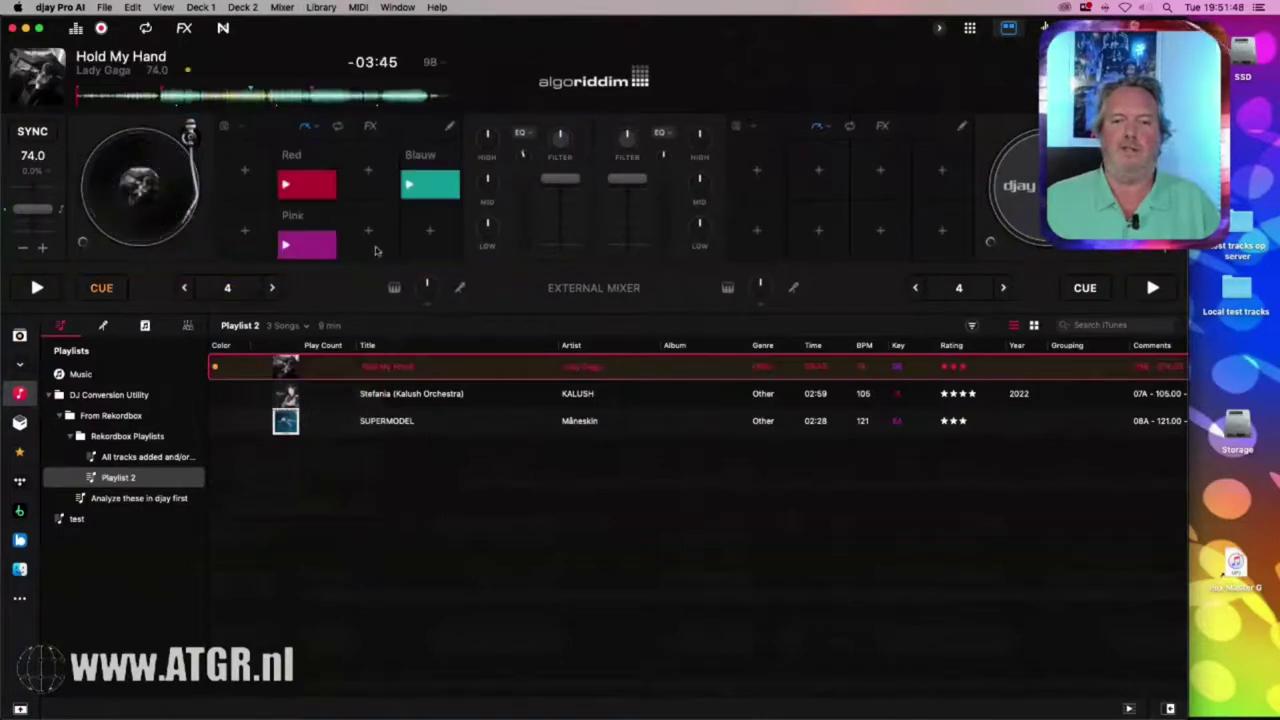
Add a cue point at 01:20 in the empty slot beside the Pink cue and name it "This is a drop"
click(368, 230)
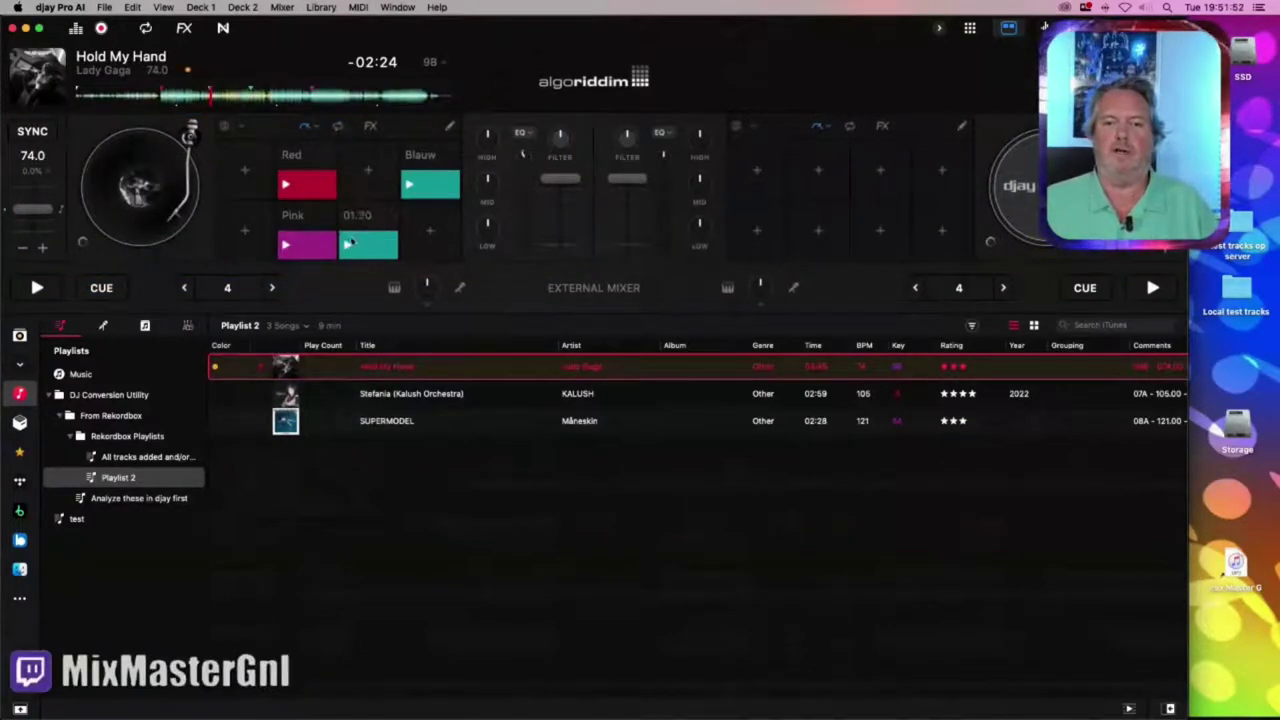
click(371, 219)
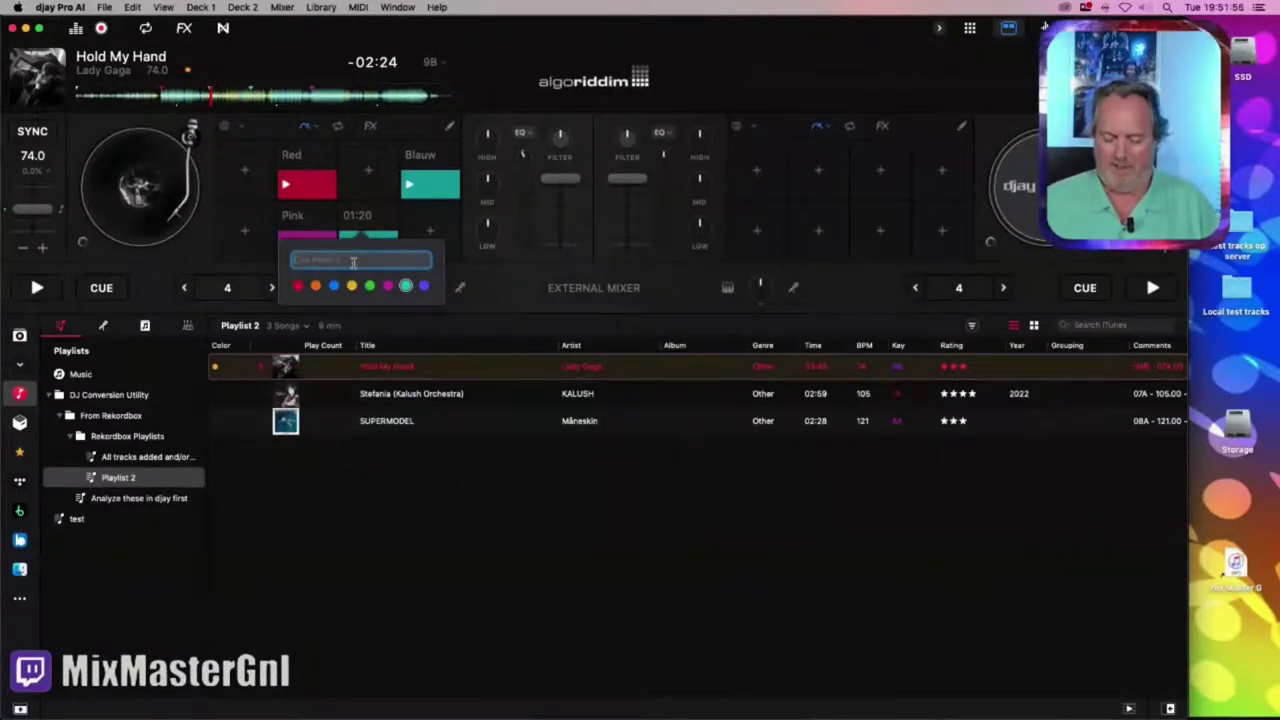
text(This is a drop)
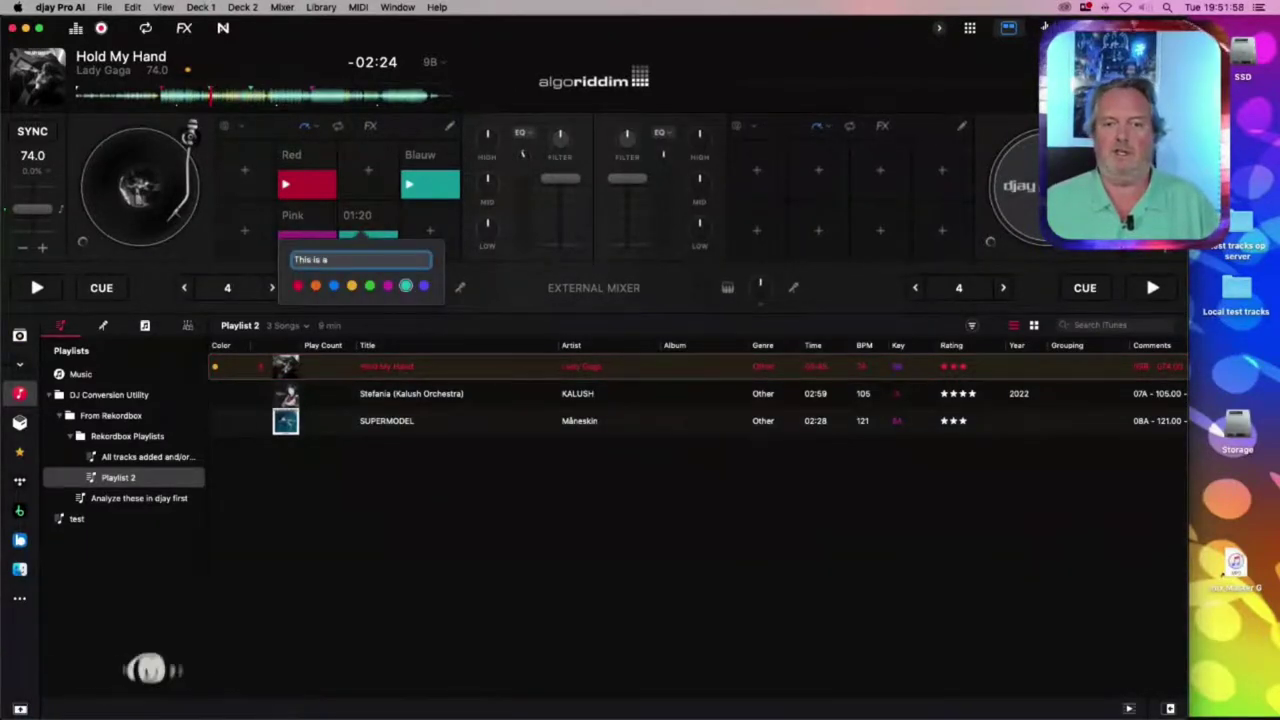
key(Return)
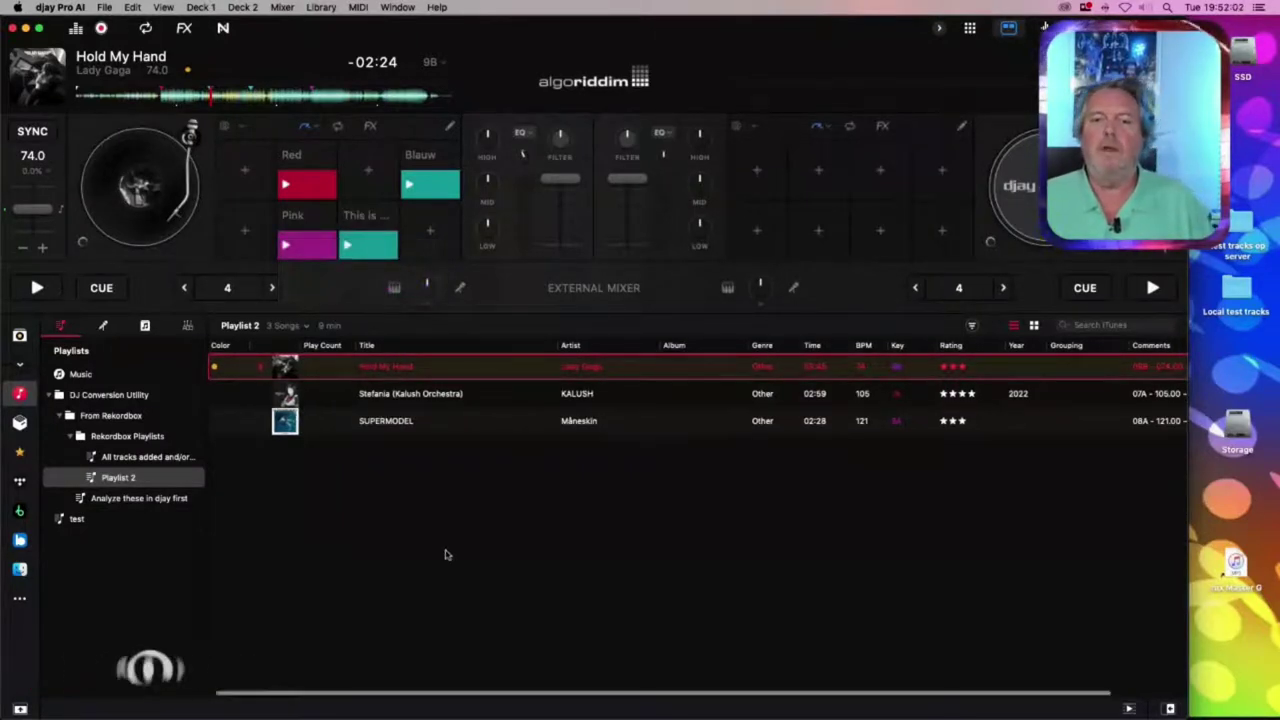
Switch Deck 1 from cue points to its Saved Loops view
click(334, 127)
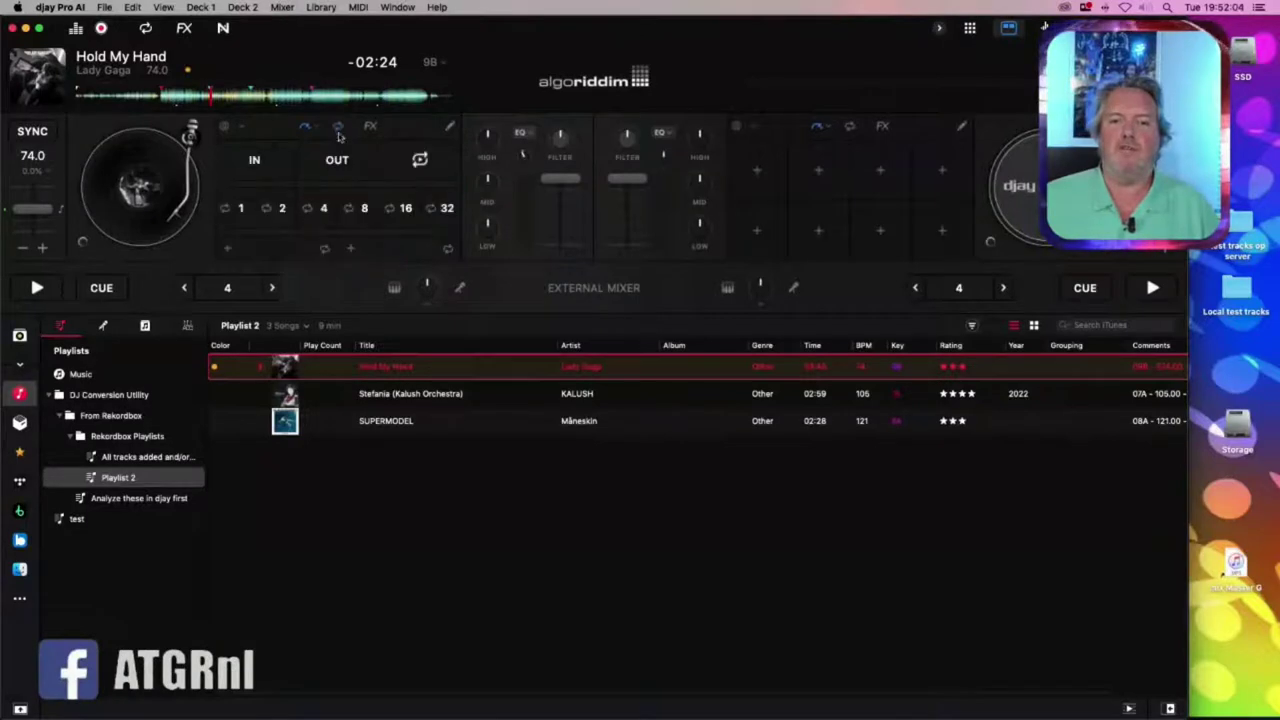
click(338, 127)
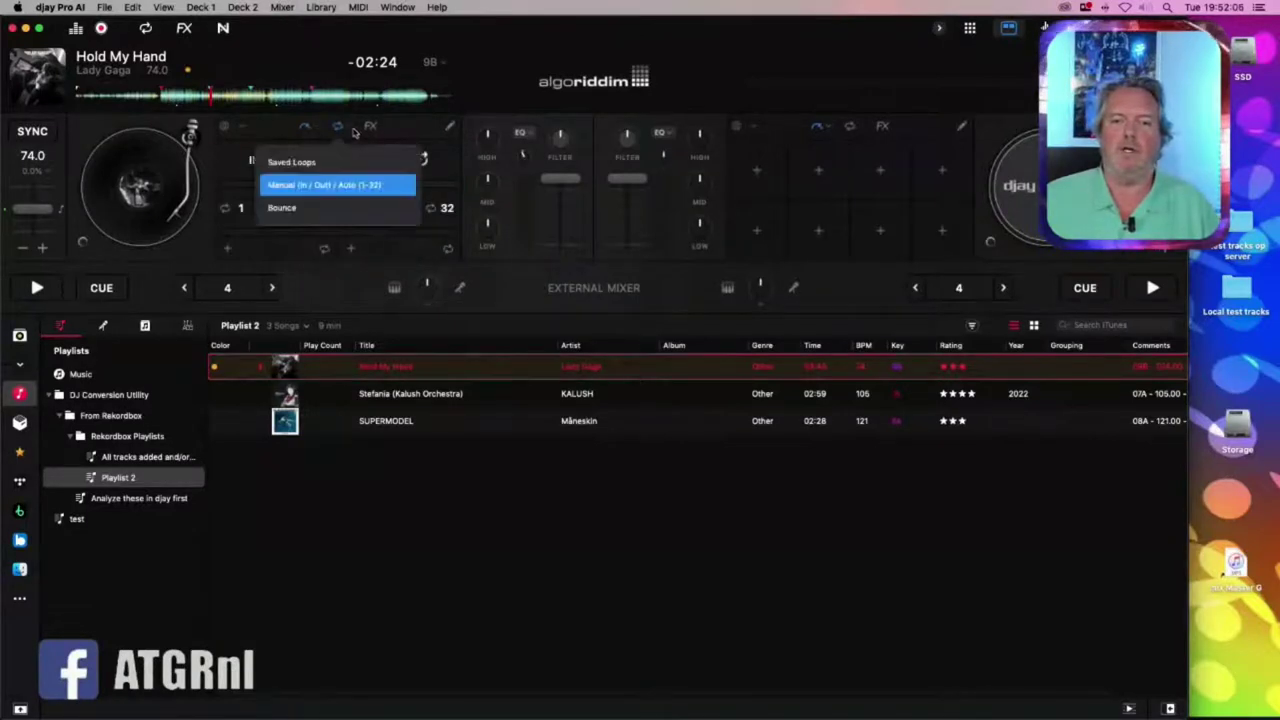
click(328, 163)
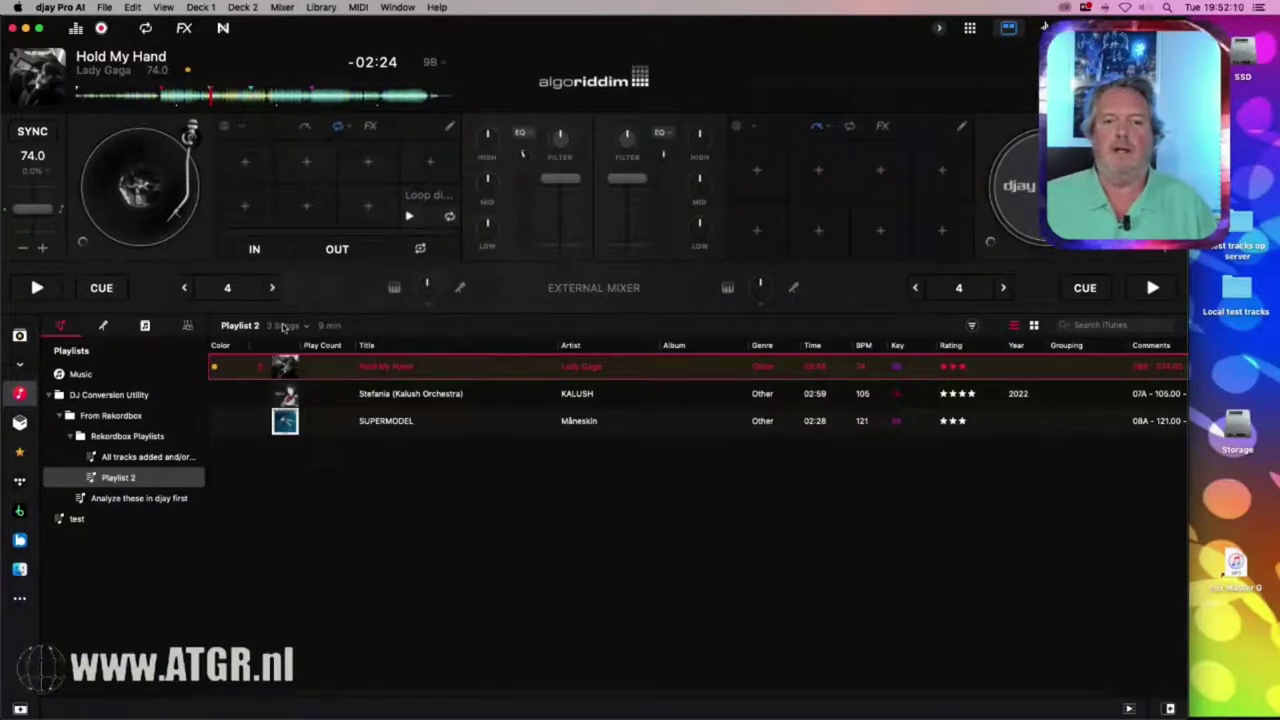
Activate a 4-beat loop at 01:20, save it in Deck 1's first loop slot, and name it "the djay loop"
click(240, 285)
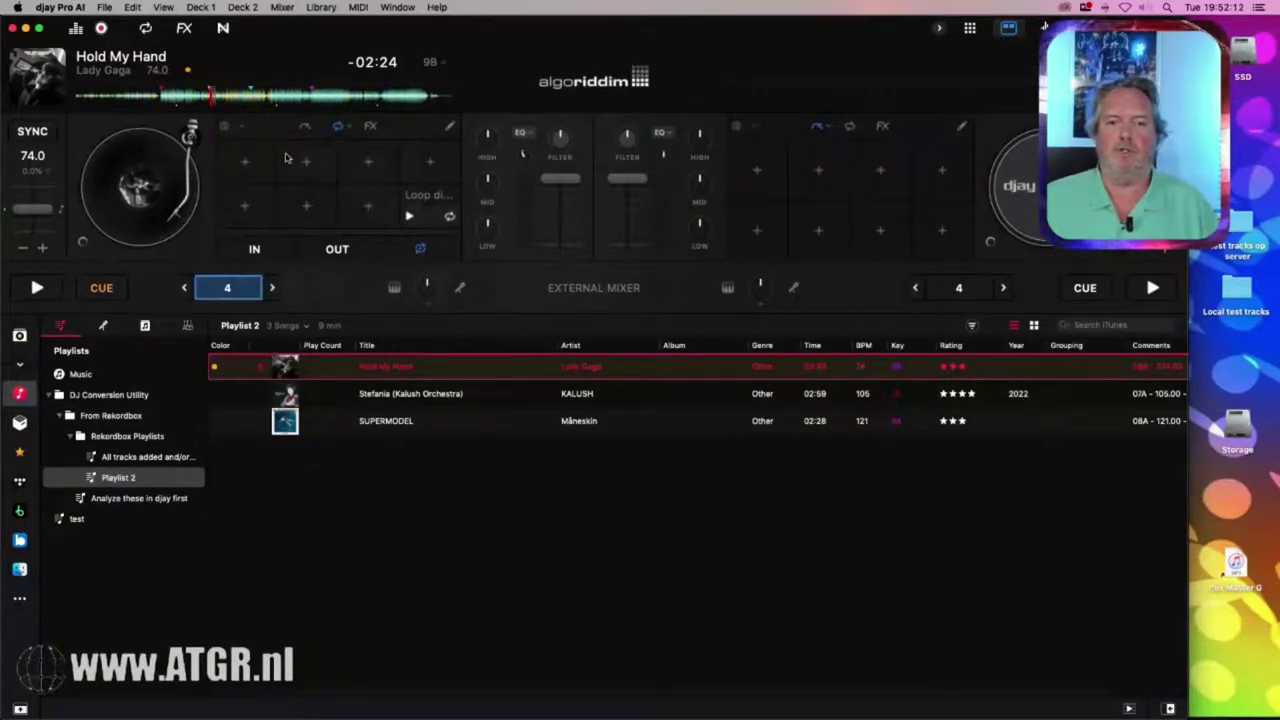
click(248, 160)
click(250, 155)
text(the djay)
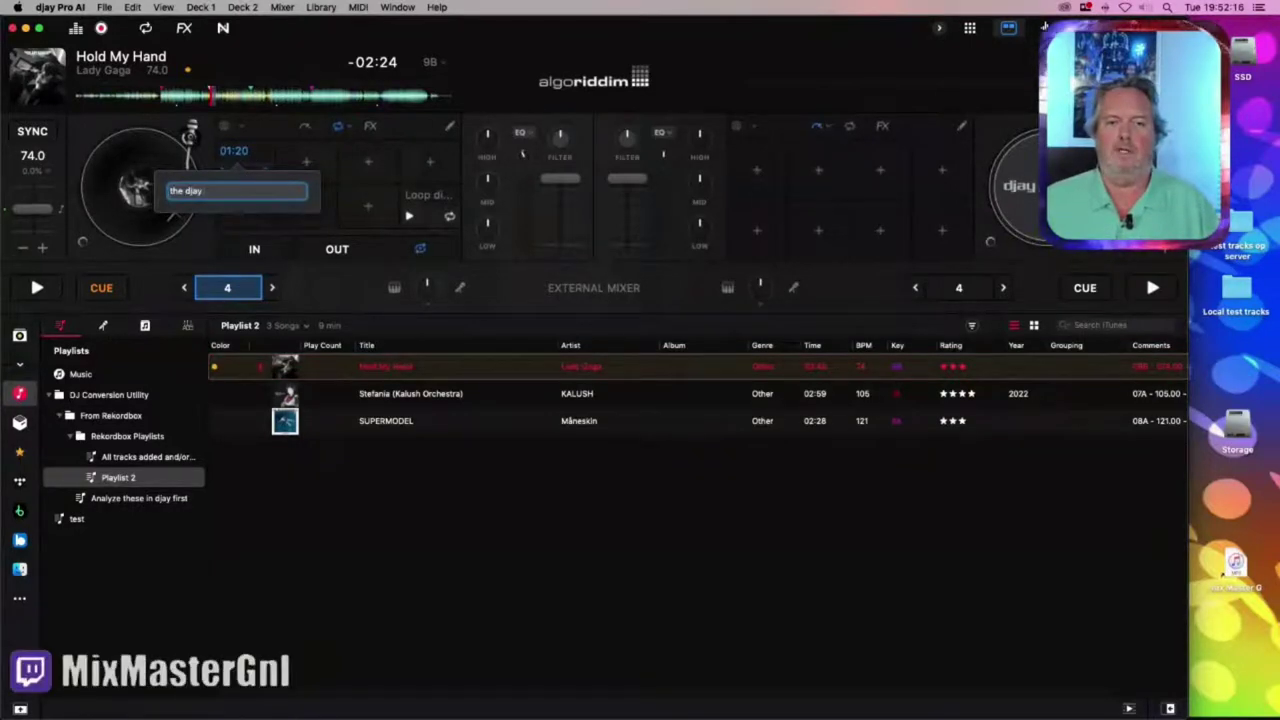
text( loop)
key(Return)
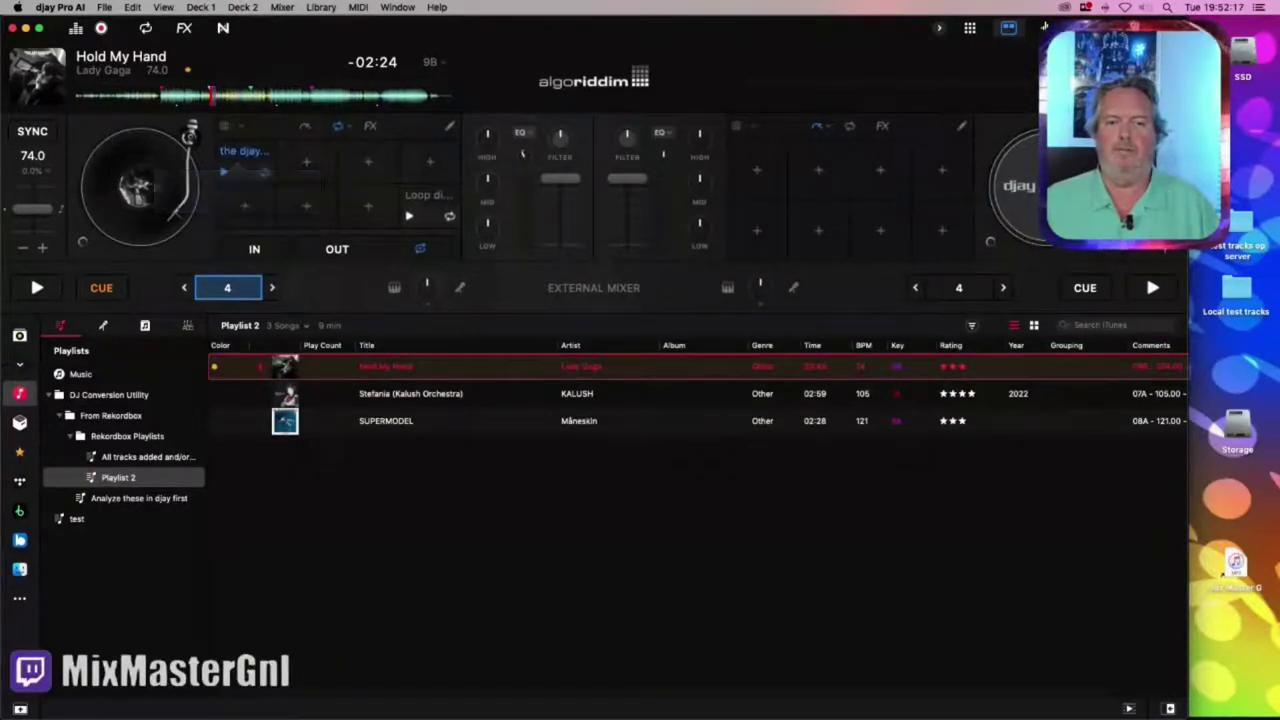
click(309, 165)
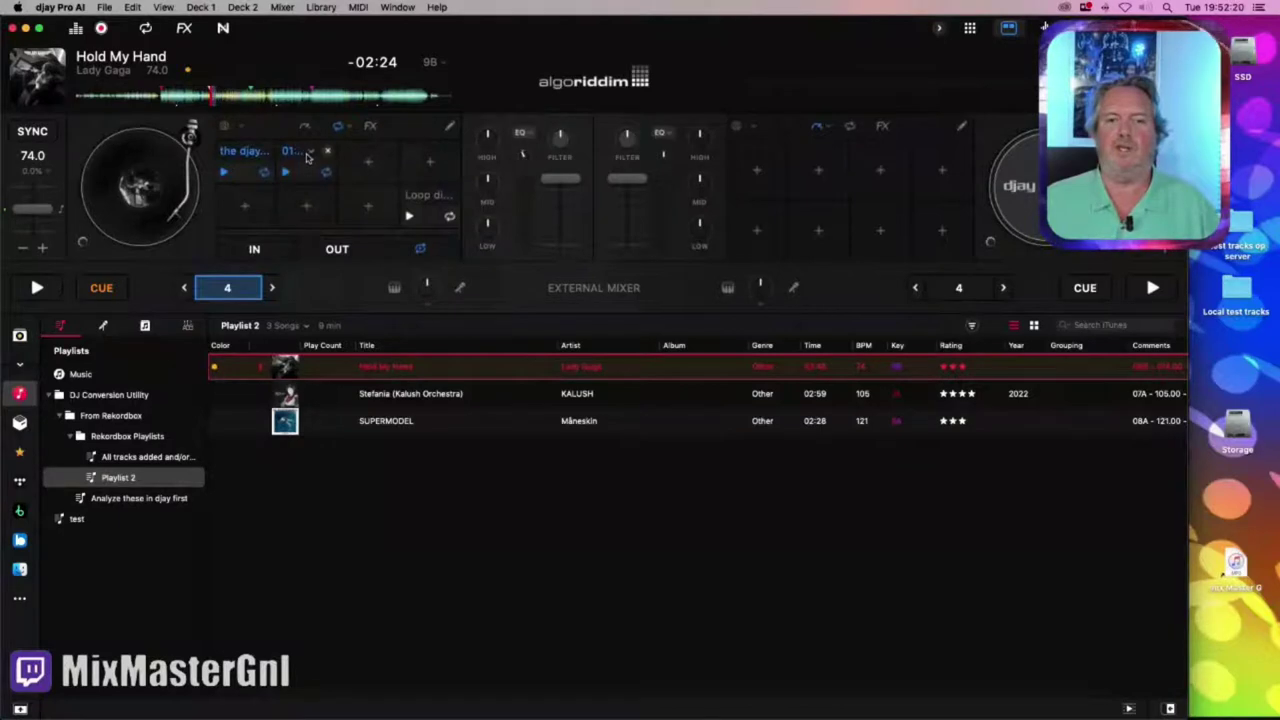
double_click(300, 152)
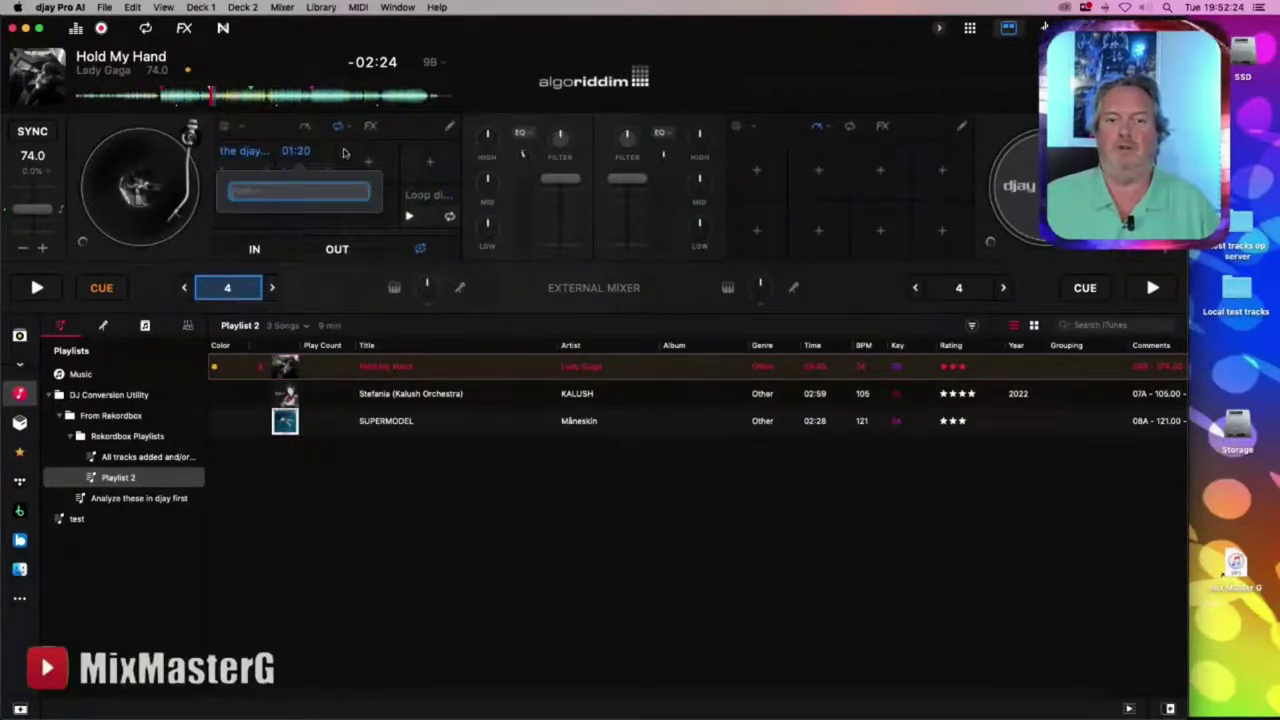
click(326, 152)
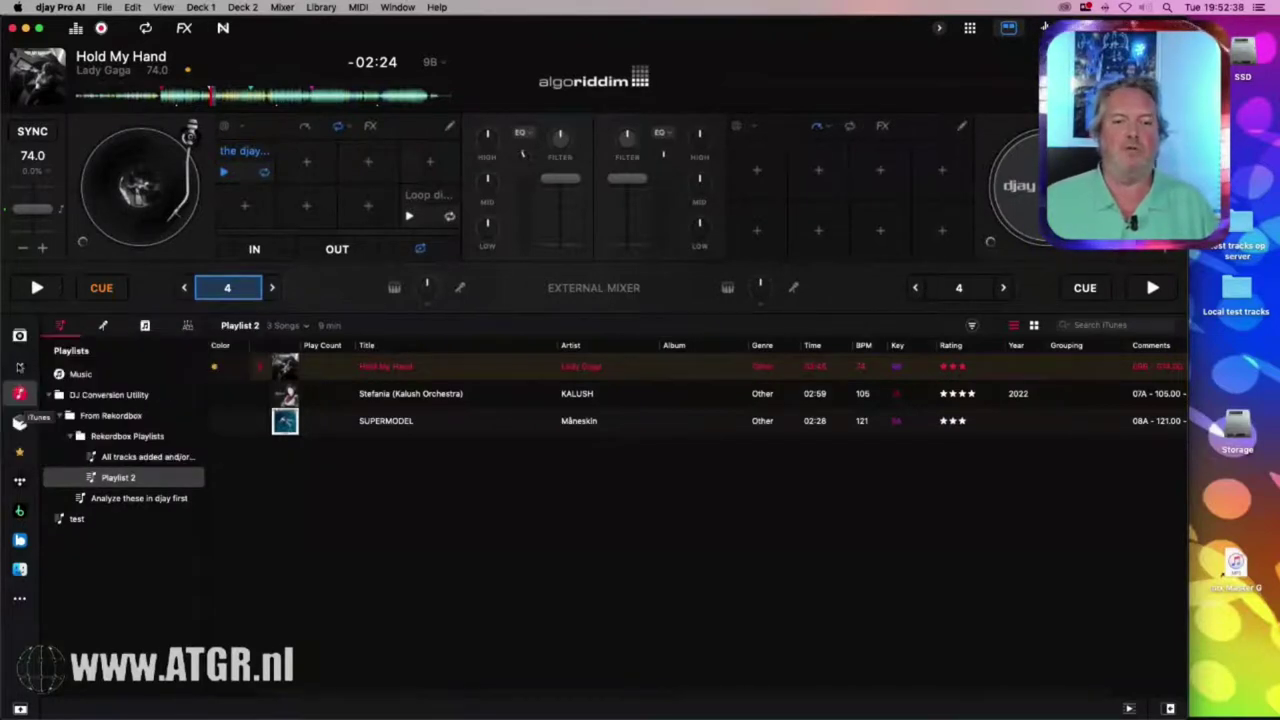
Play Deck 1 briefly and examine the playlists and history in My Collection against the iTunes Playlist 2
click(19, 336)
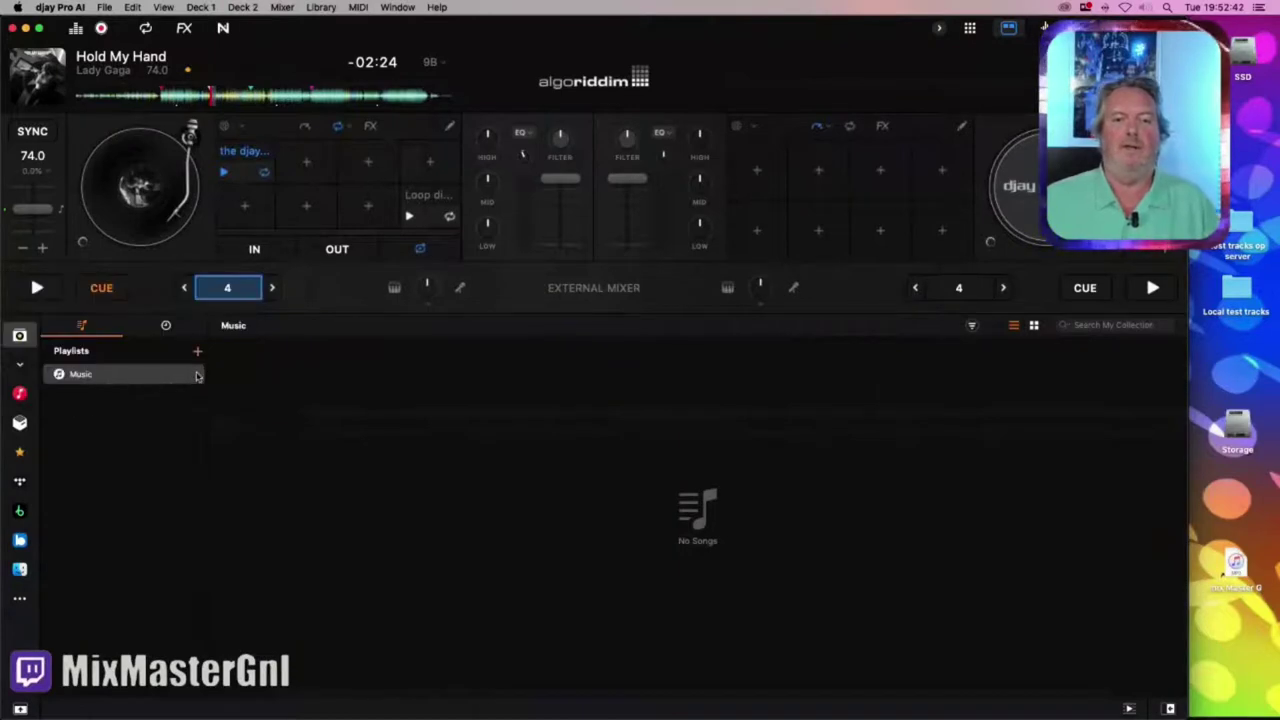
click(165, 326)
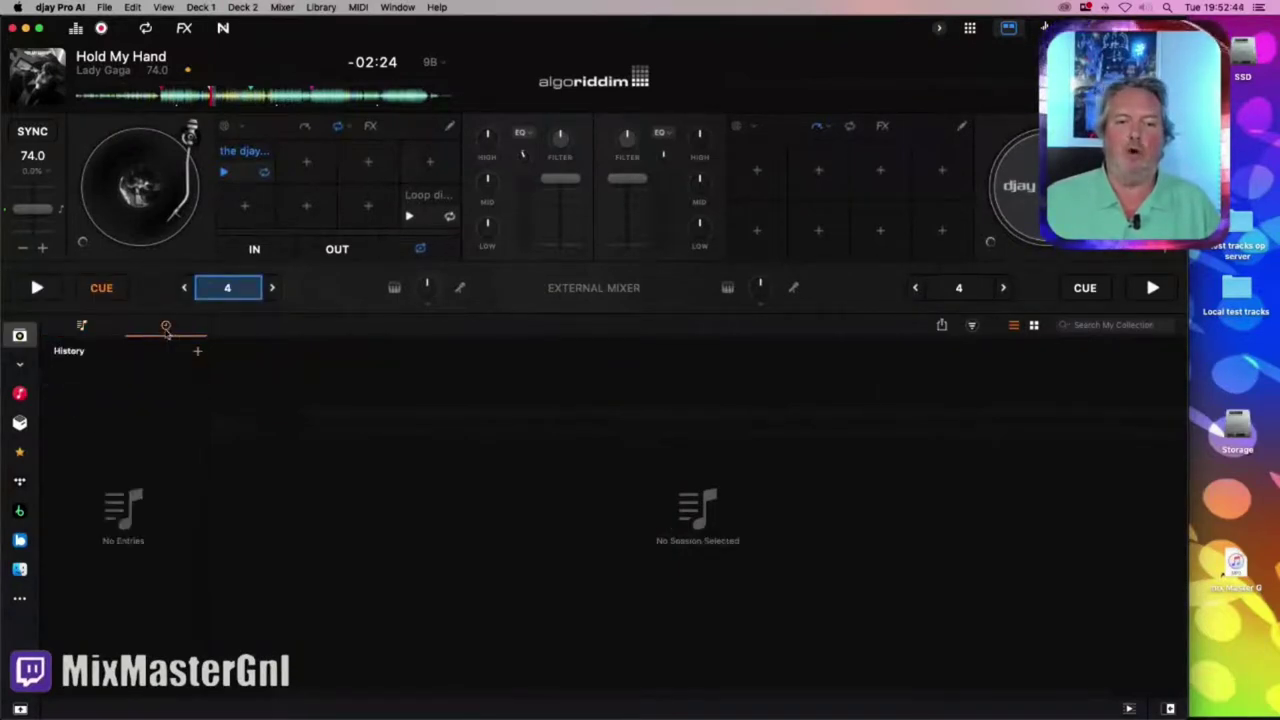
click(37, 288)
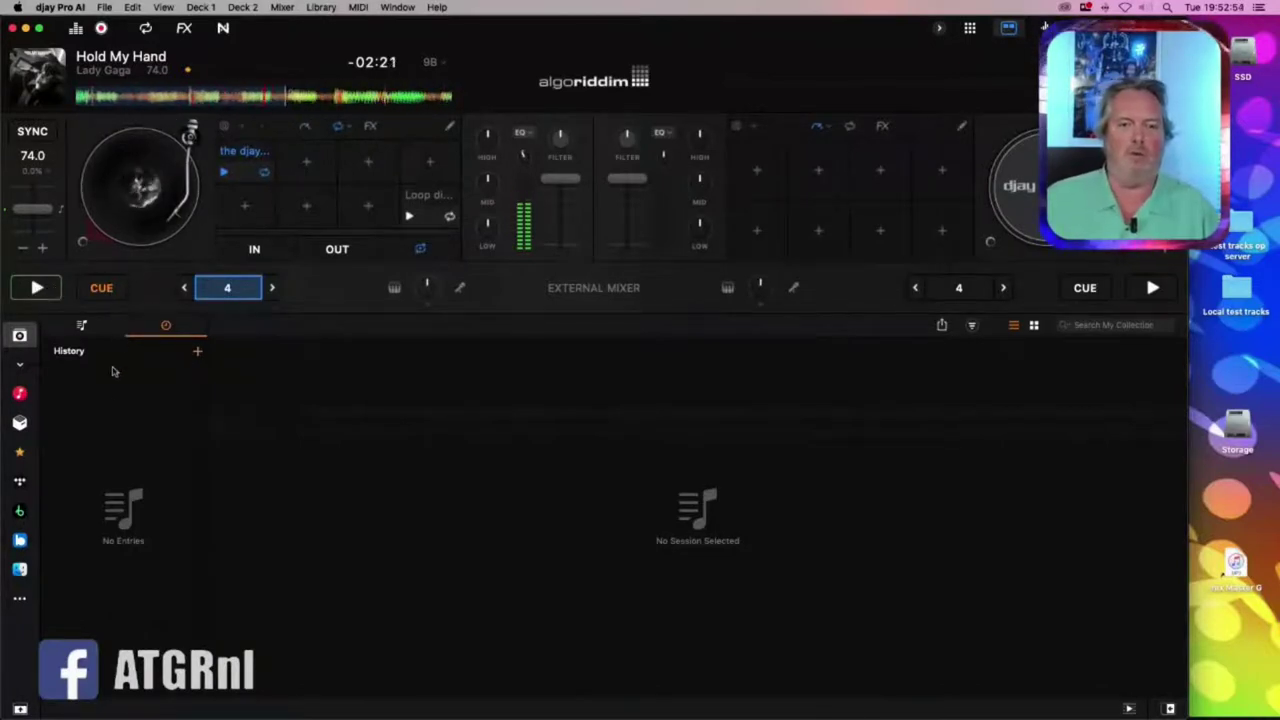
click(81, 325)
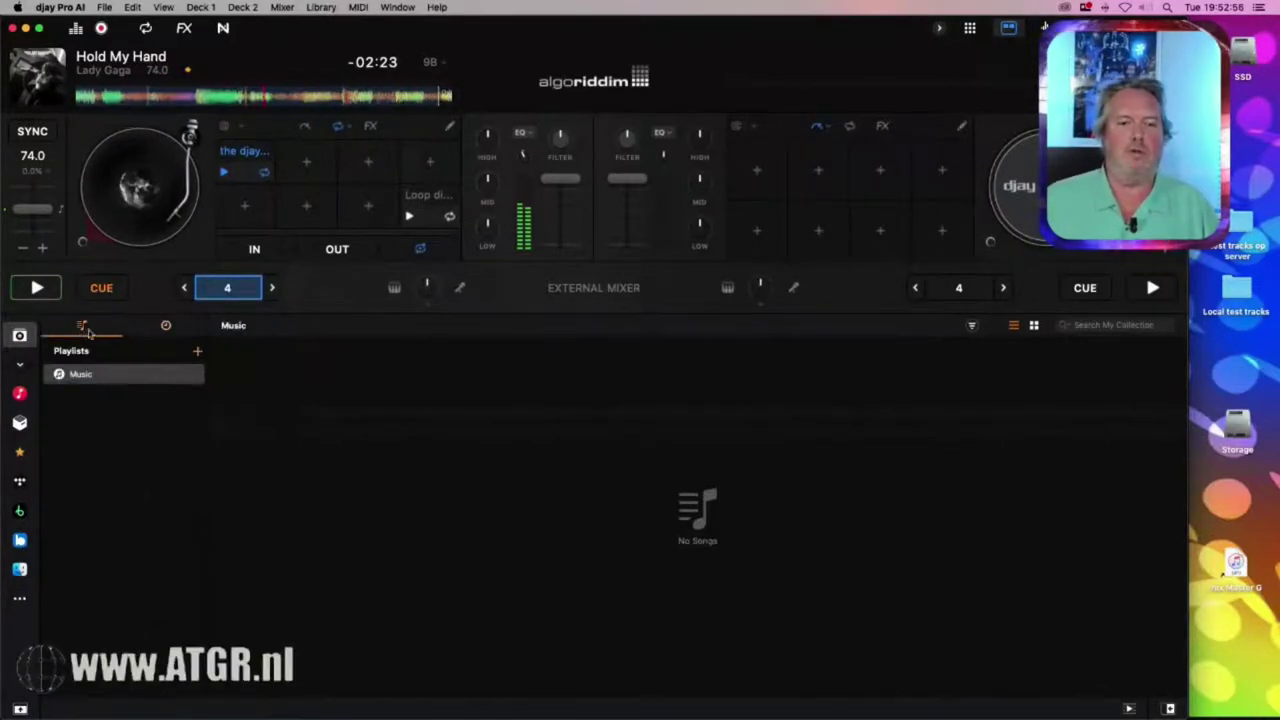
click(165, 325)
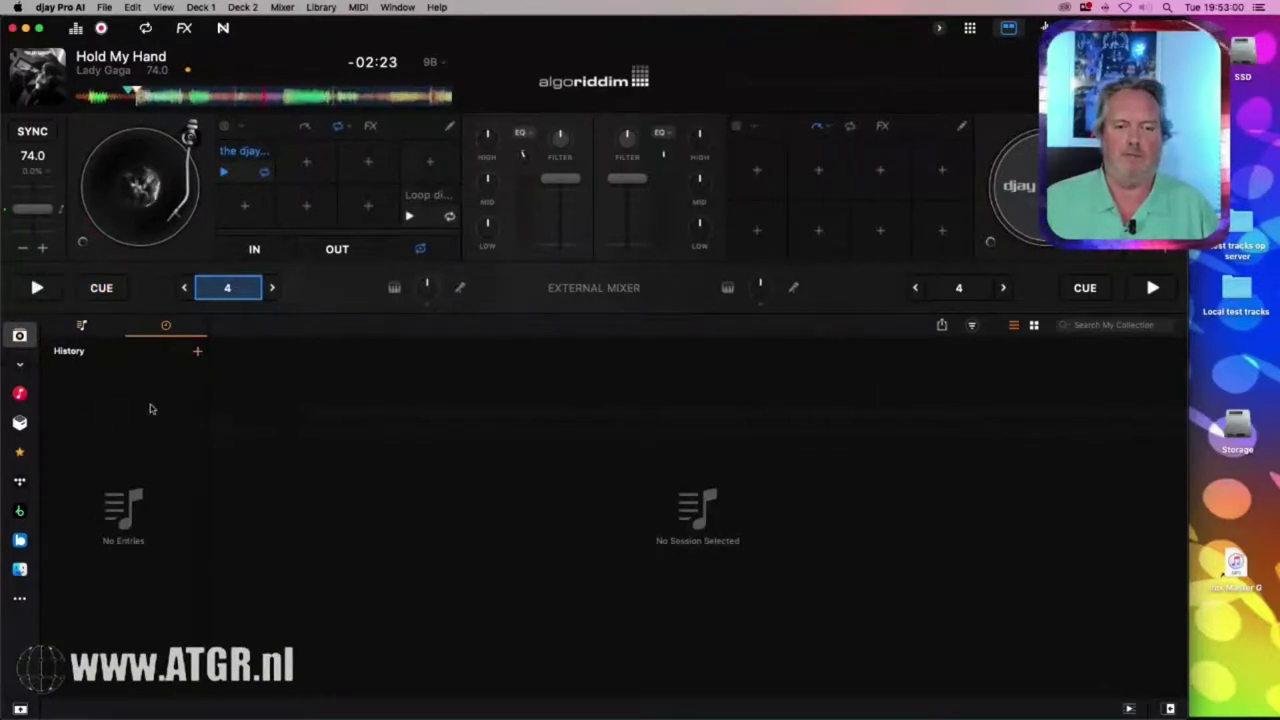
click(19, 393)
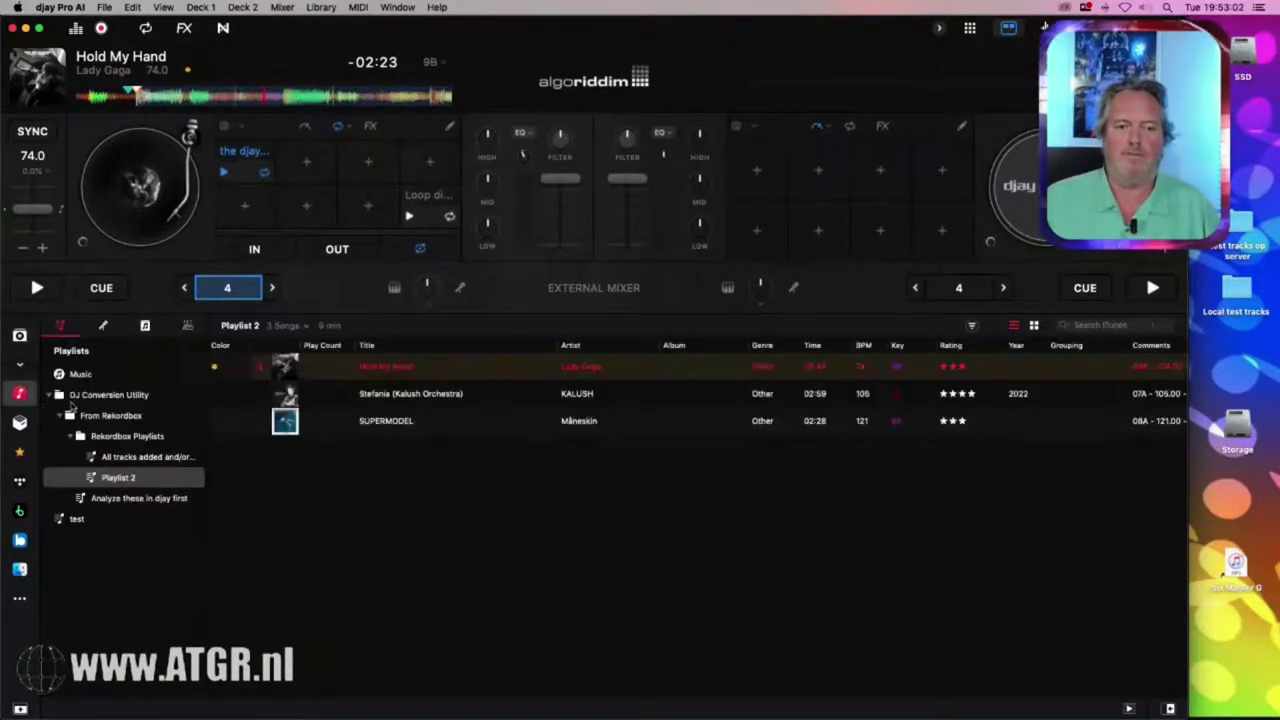
click(368, 368)
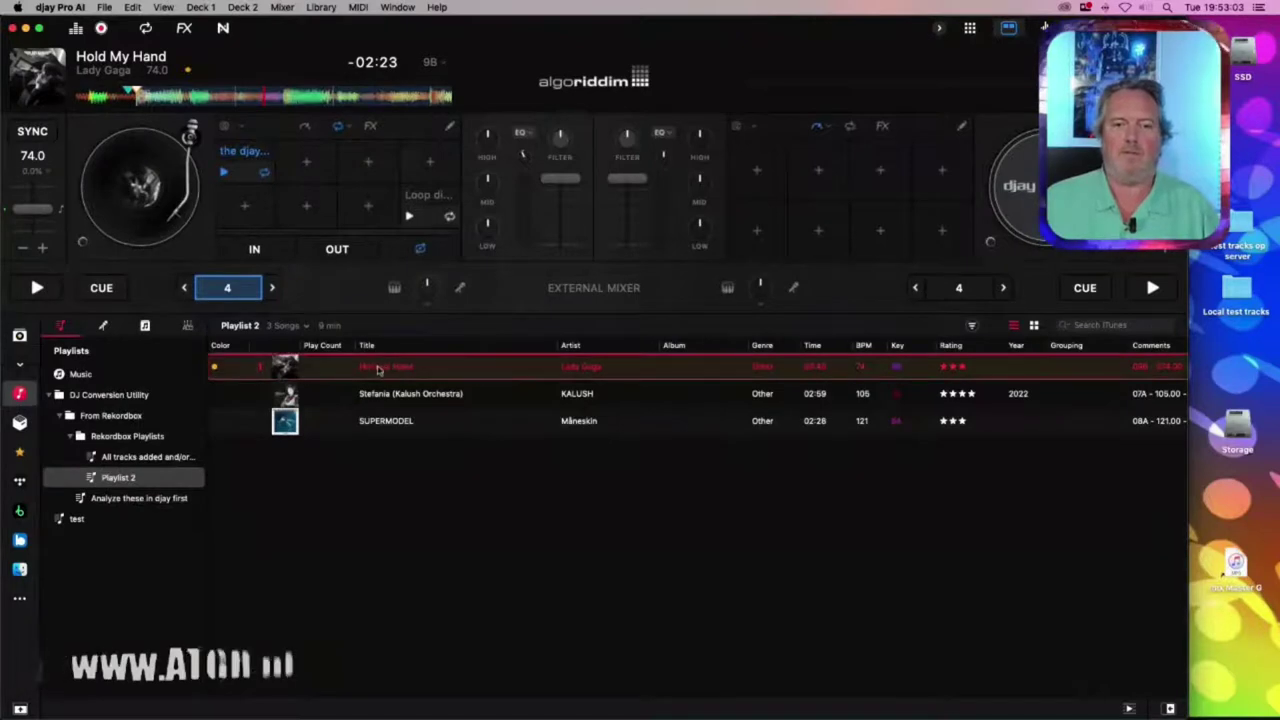
Add a playlist named "test" to the My Collection playlists
click(19, 337)
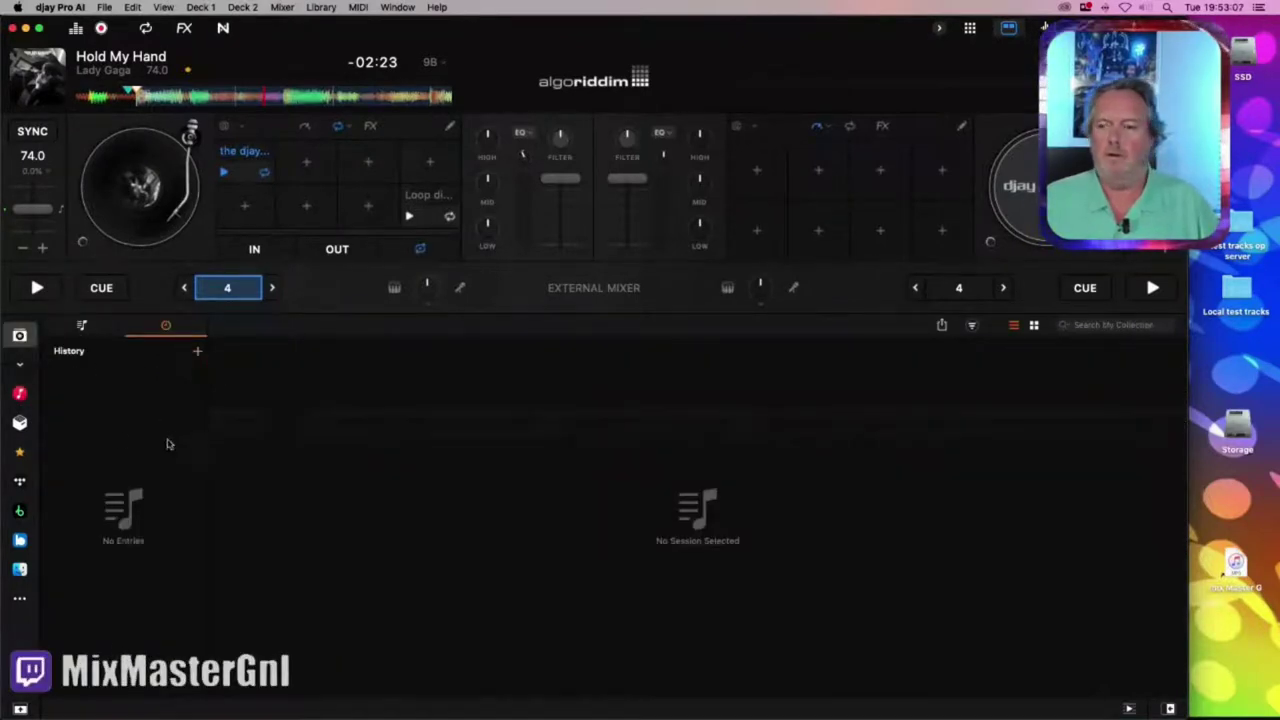
click(96, 332)
click(197, 352)
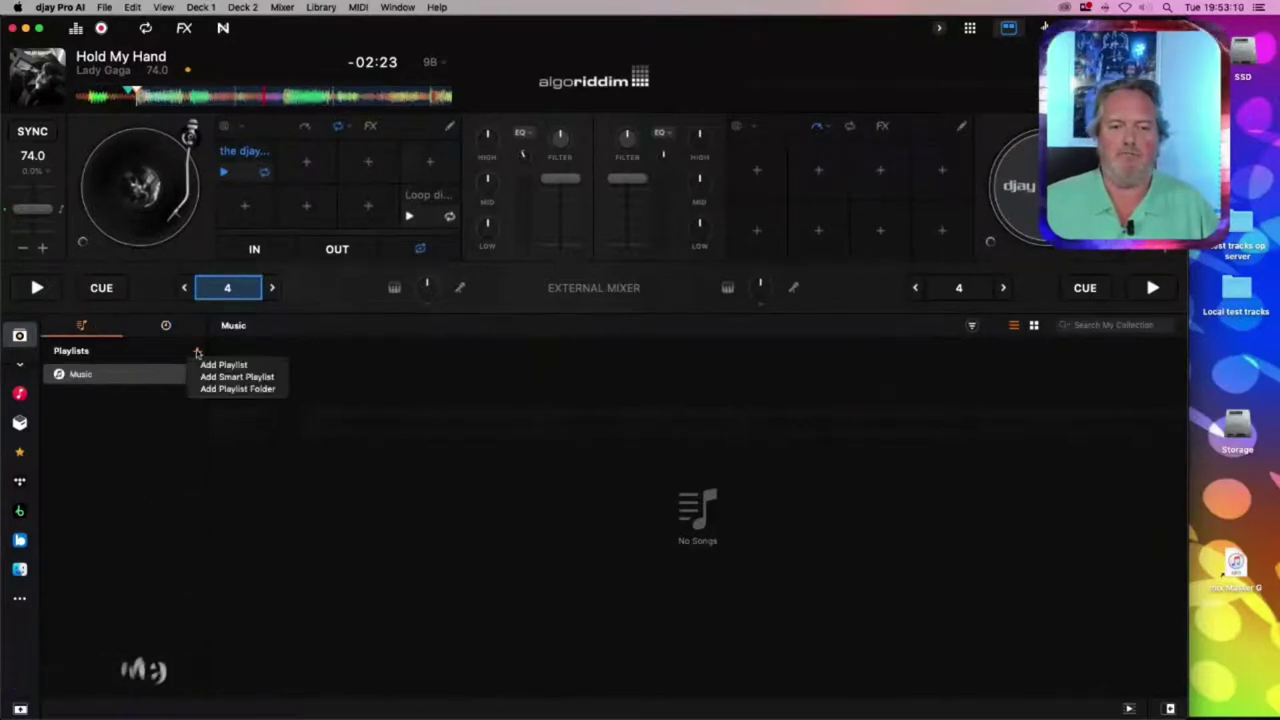
click(206, 367)
text(test)
key(Return)
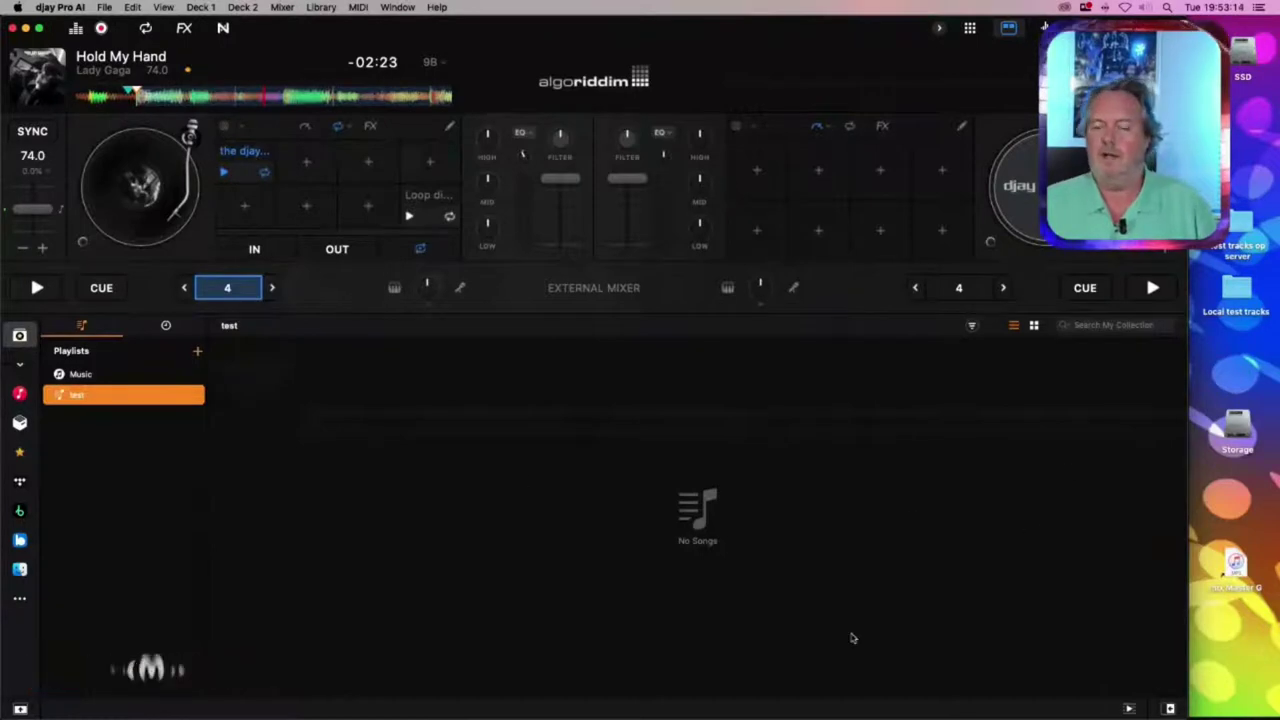
Switch to iTunes, add SUPERMODEL from Playlist 2 to djay's test playlist, and load the track onto Deck 1
key(super+Tab)
key(super+Tab)
key(super+Tab)
key(super+Tab)
mouse_move(689, 706)
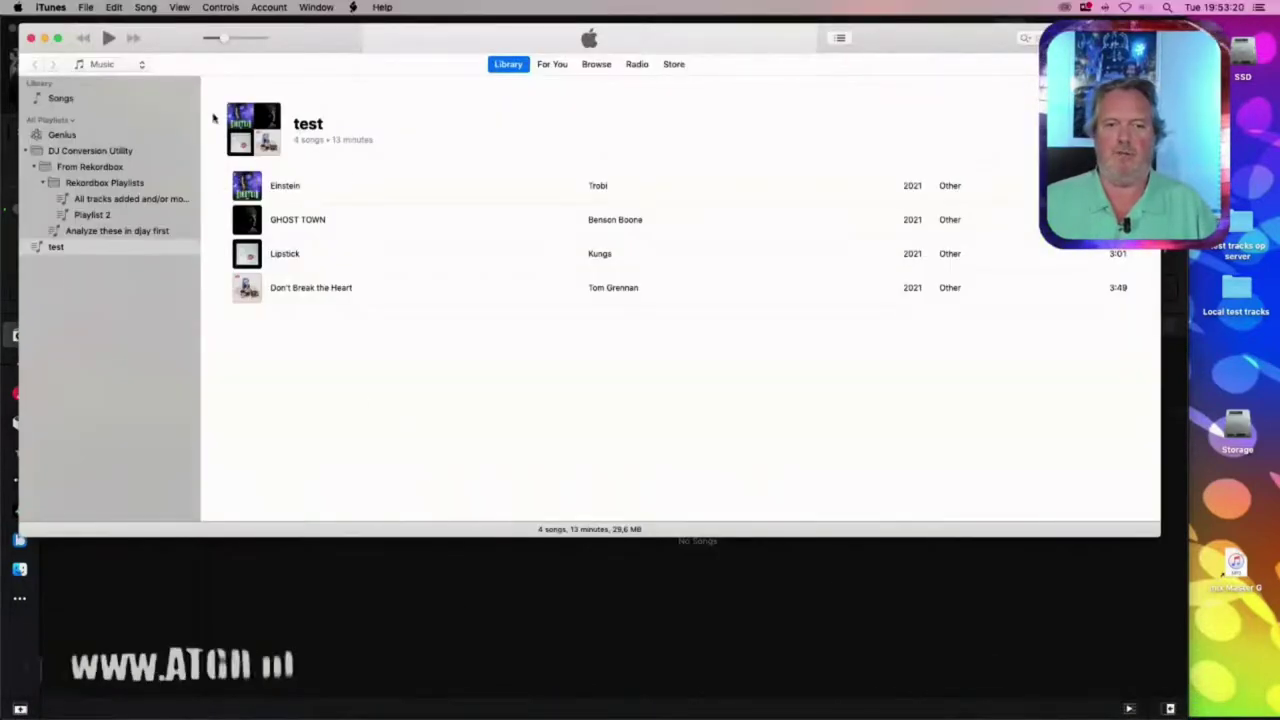
click(108, 215)
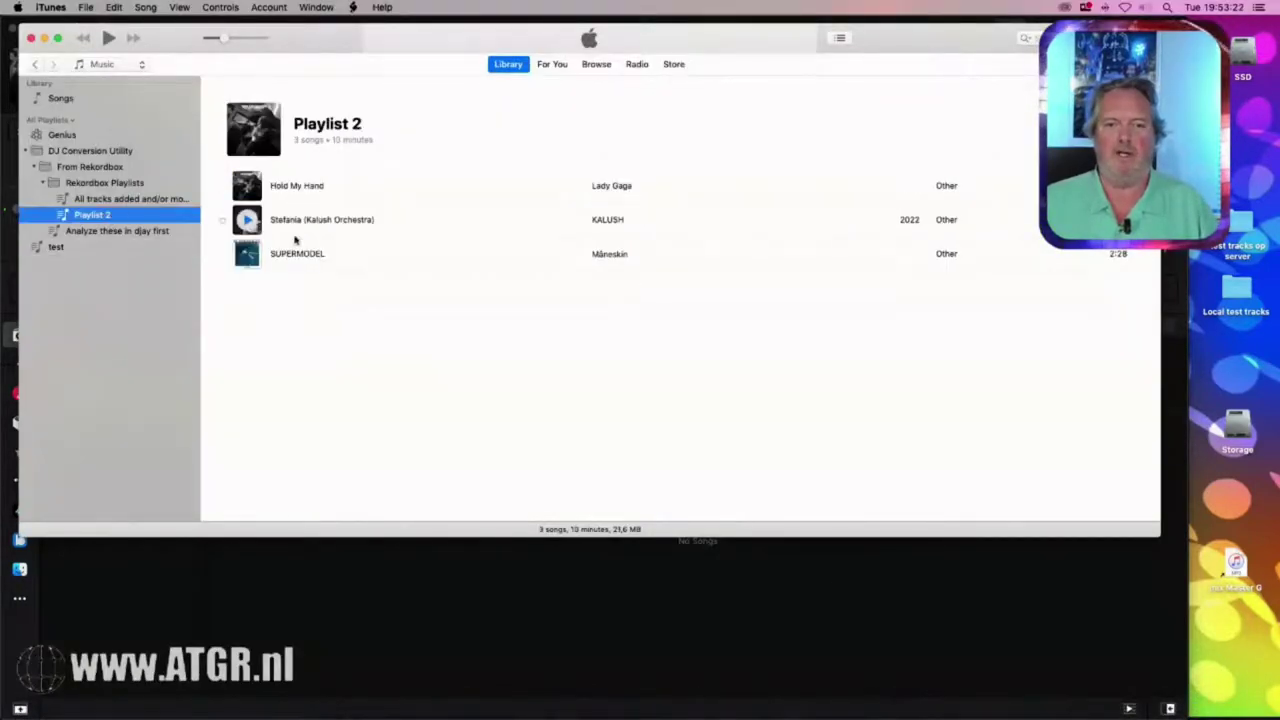
drag(306, 254, 349, 624)
drag(391, 366, 160, 222)
click(274, 395)
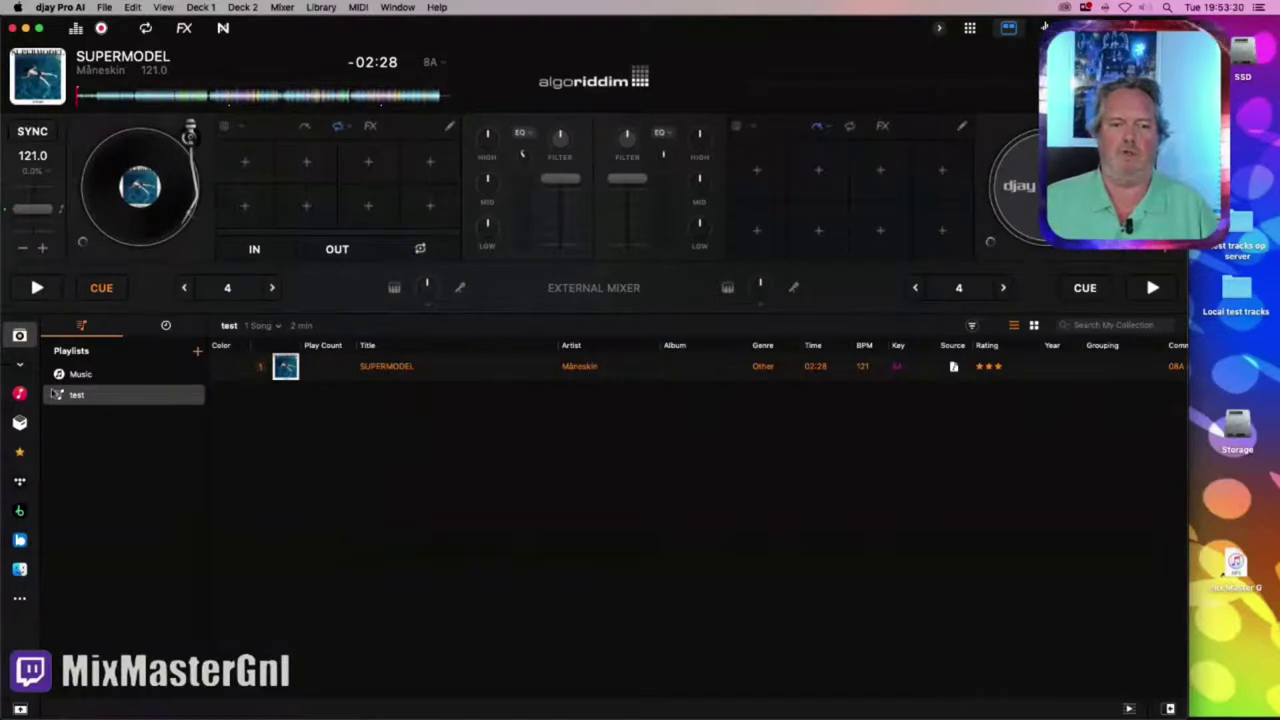
Add Hold My Hand from iTunes' Playlist 2 to djay's test playlist and load it onto Deck 1
click(21, 395)
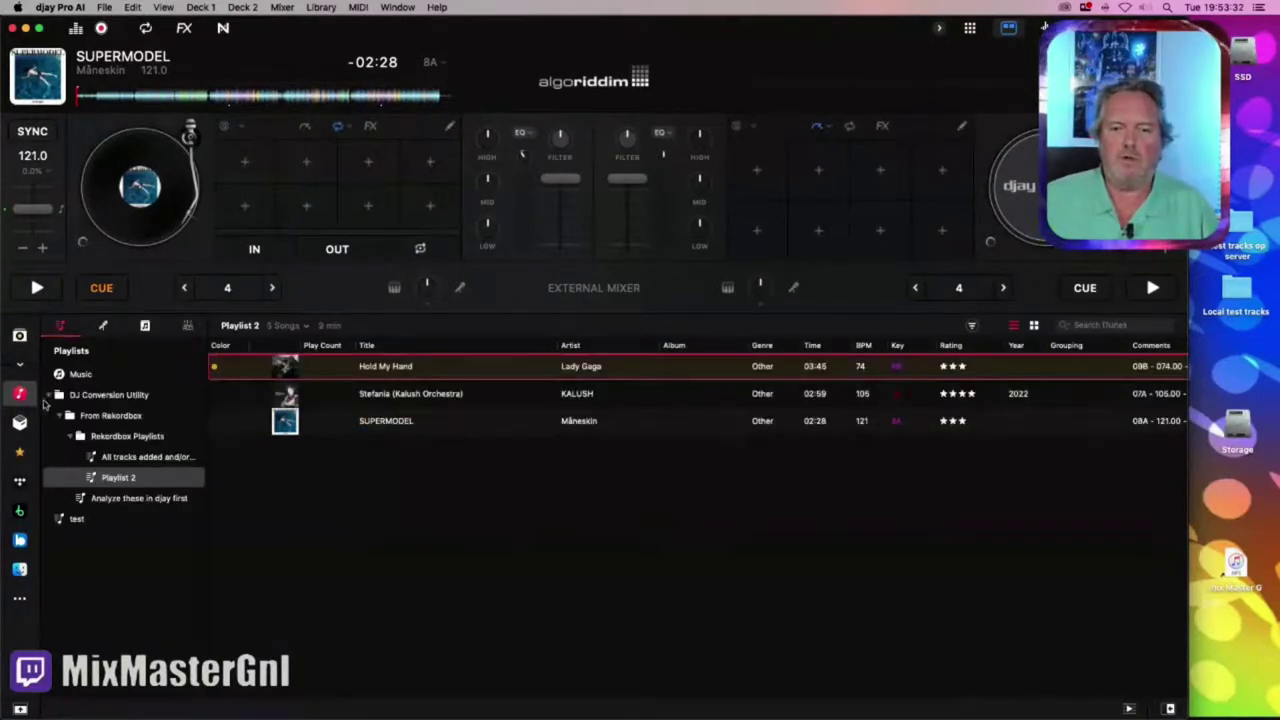
click(19, 335)
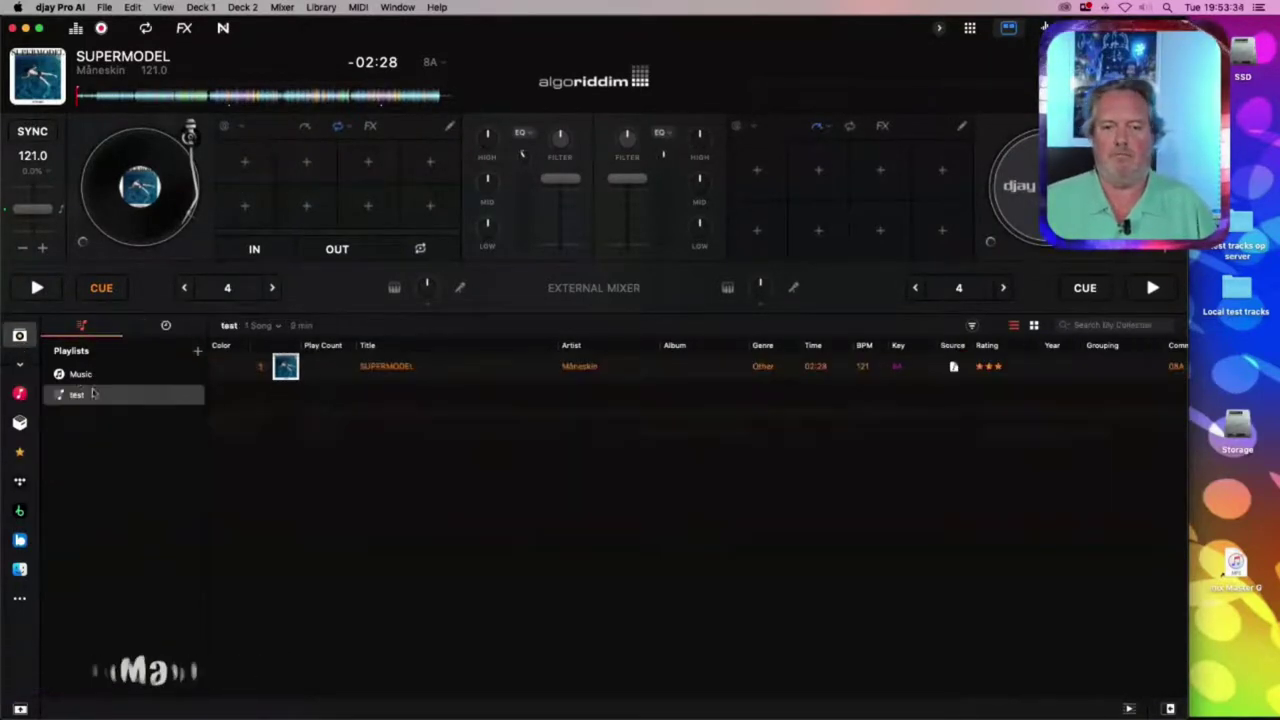
key(super+Tab)
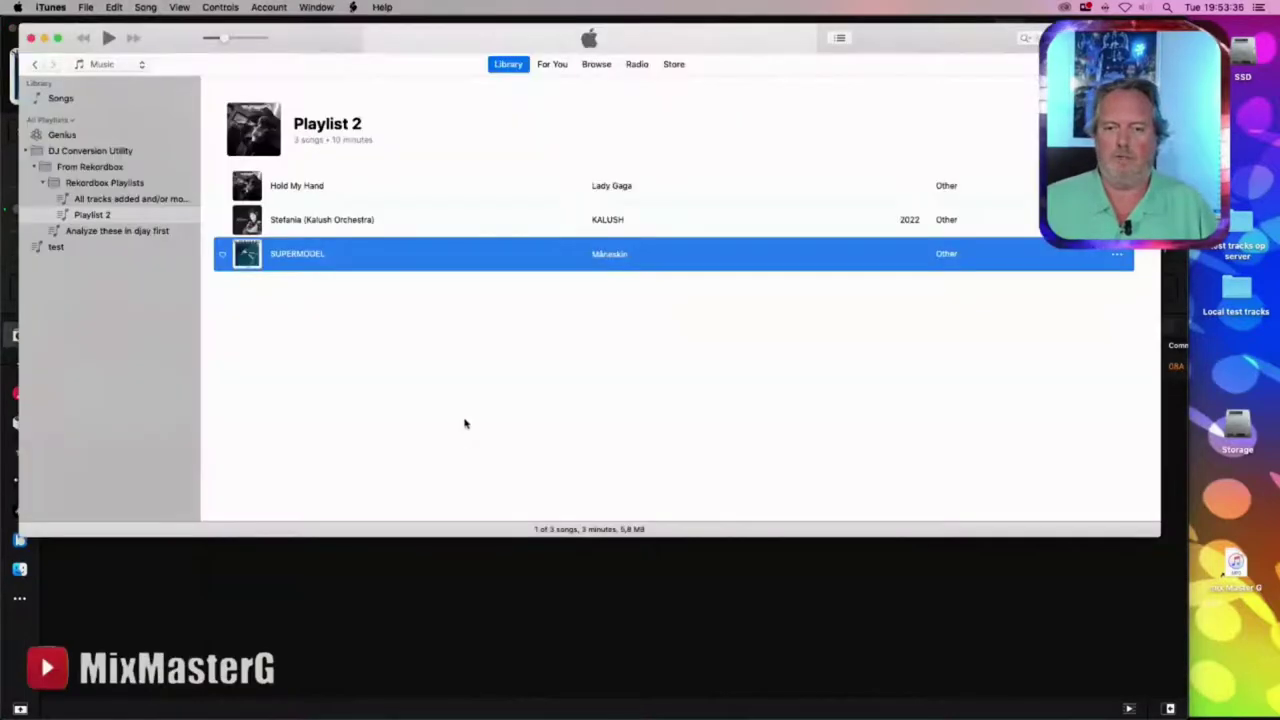
click(331, 193)
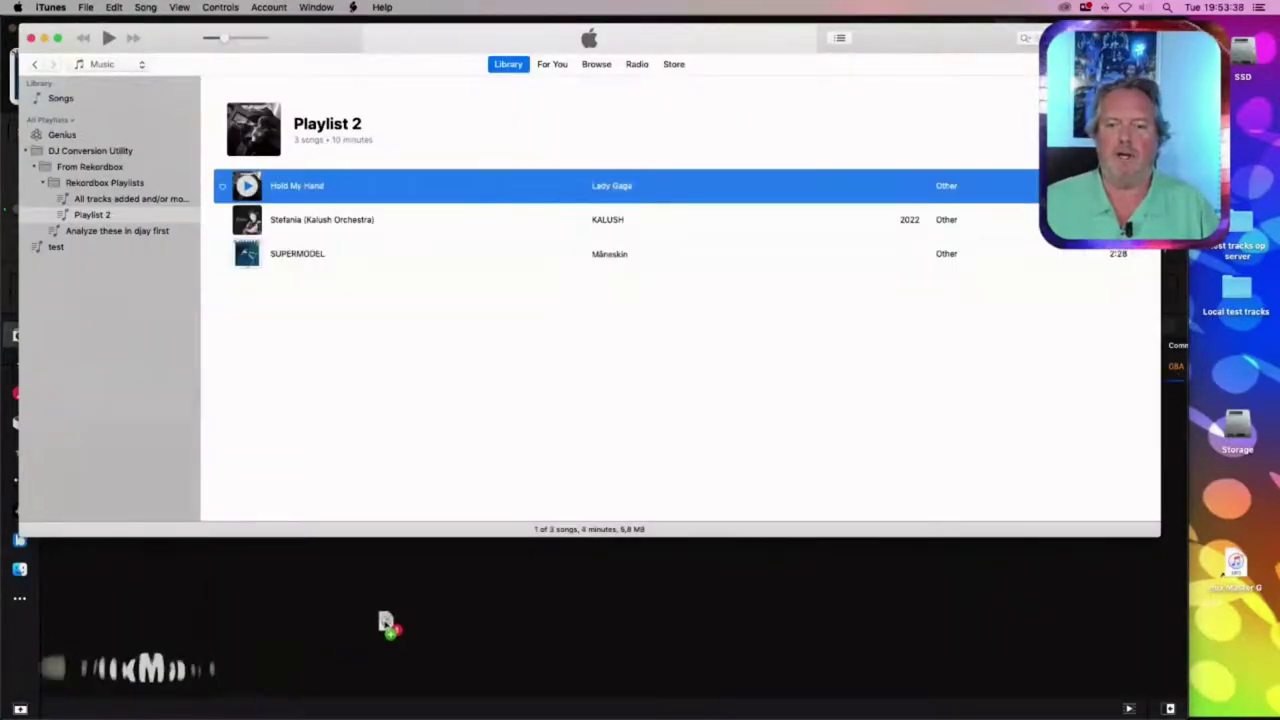
key(super+Tab)
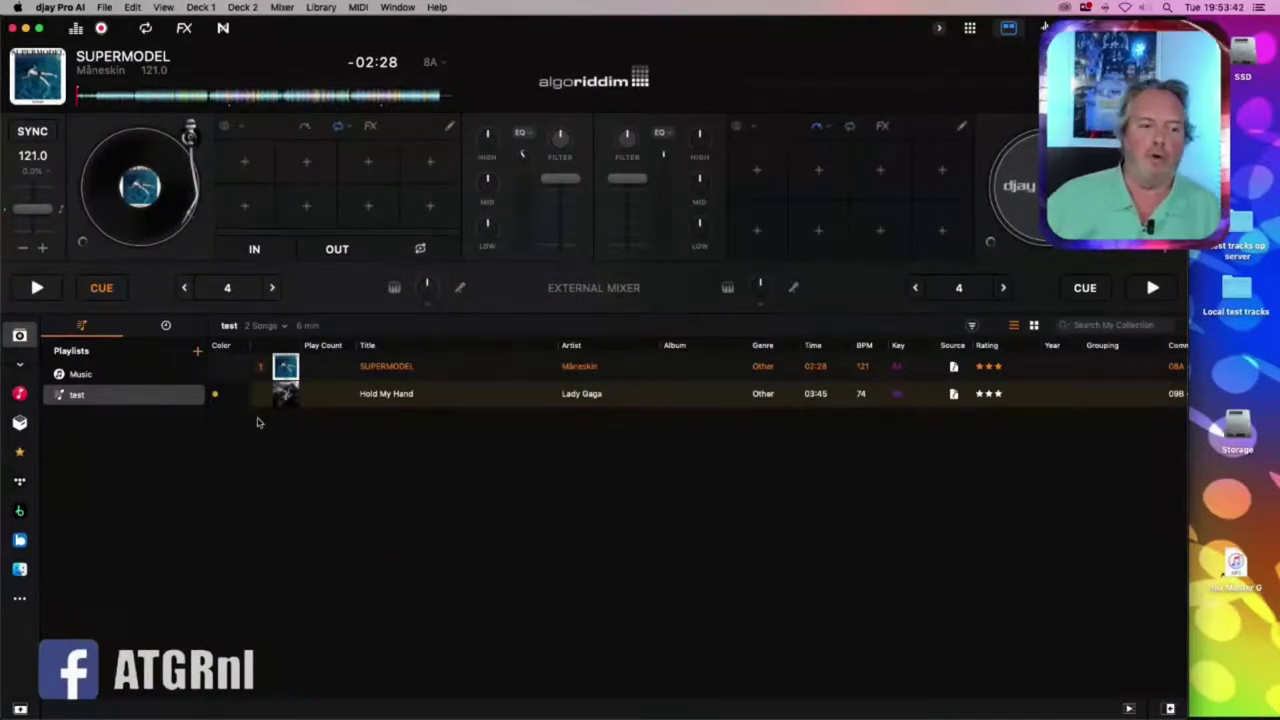
drag(285, 393, 175, 252)
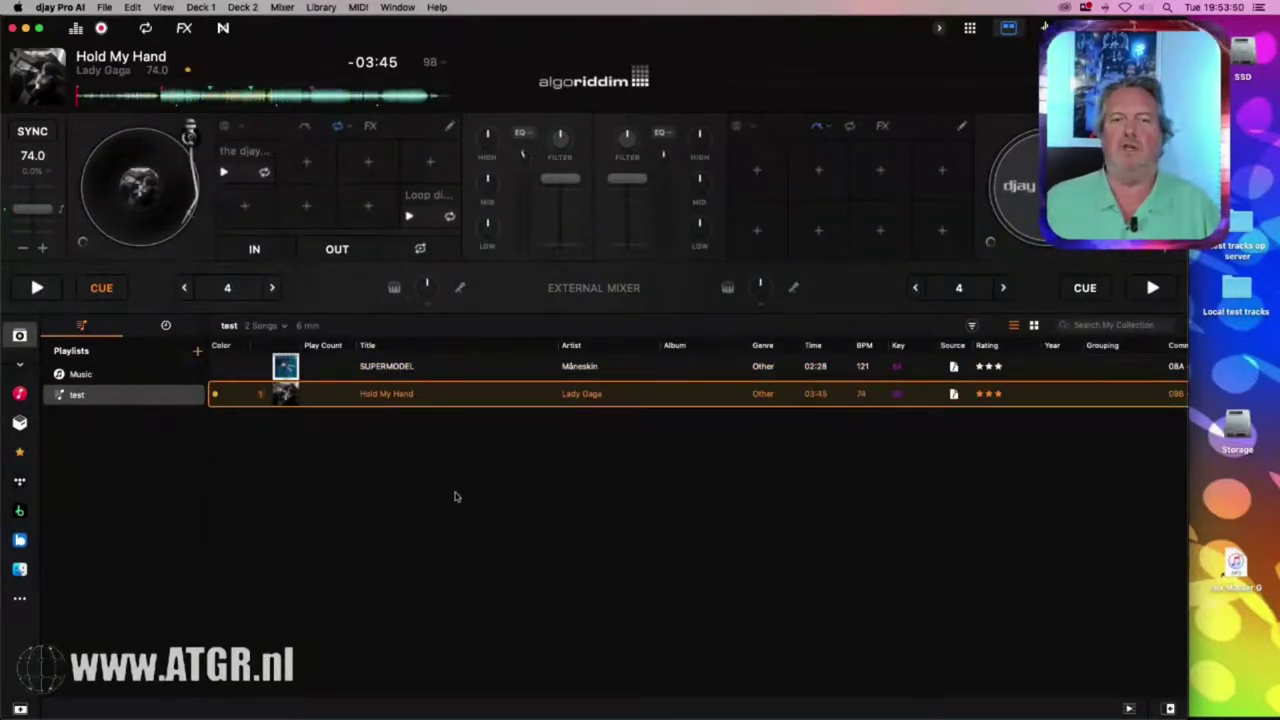
click(474, 523)
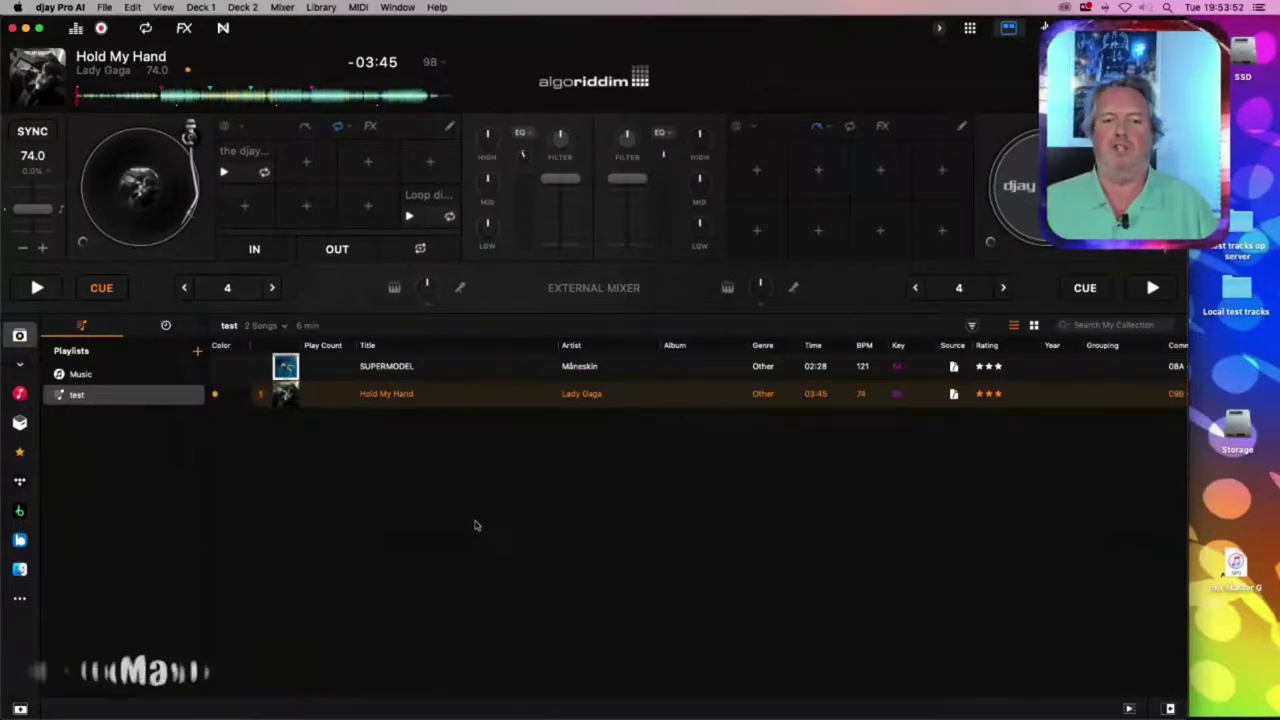
Leave djay, launch DJ Conversion Utility, and choose djay as the software to convert from
key(super+Tab)
mouse_move(520, 716)
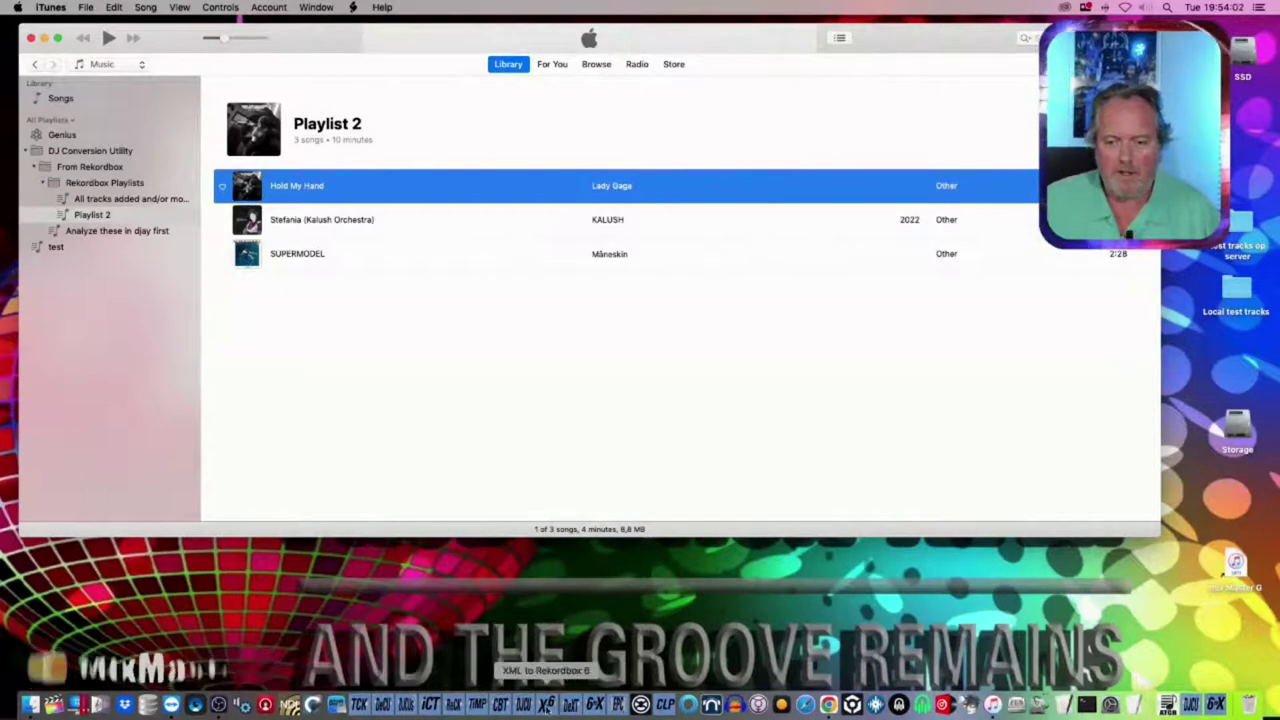
click(522, 705)
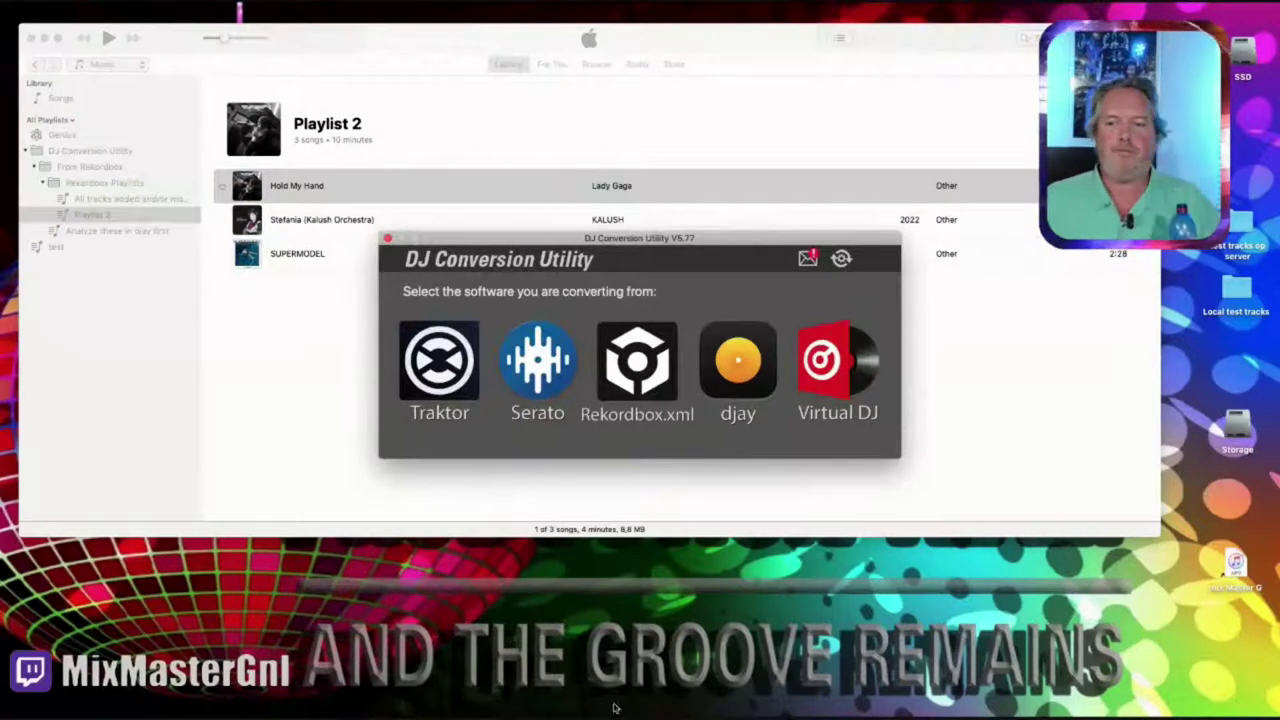
click(701, 333)
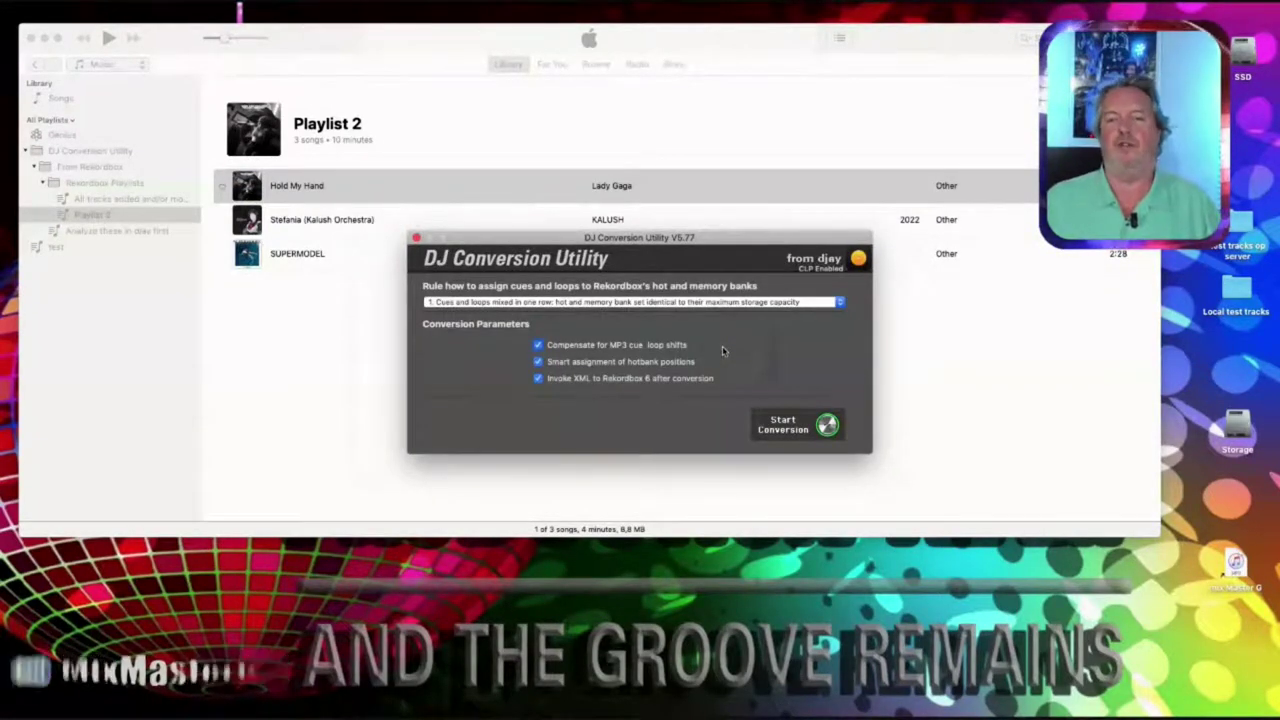
Start the conversion for the djay playlist "test" and decline viewing the log when it completes
click(797, 428)
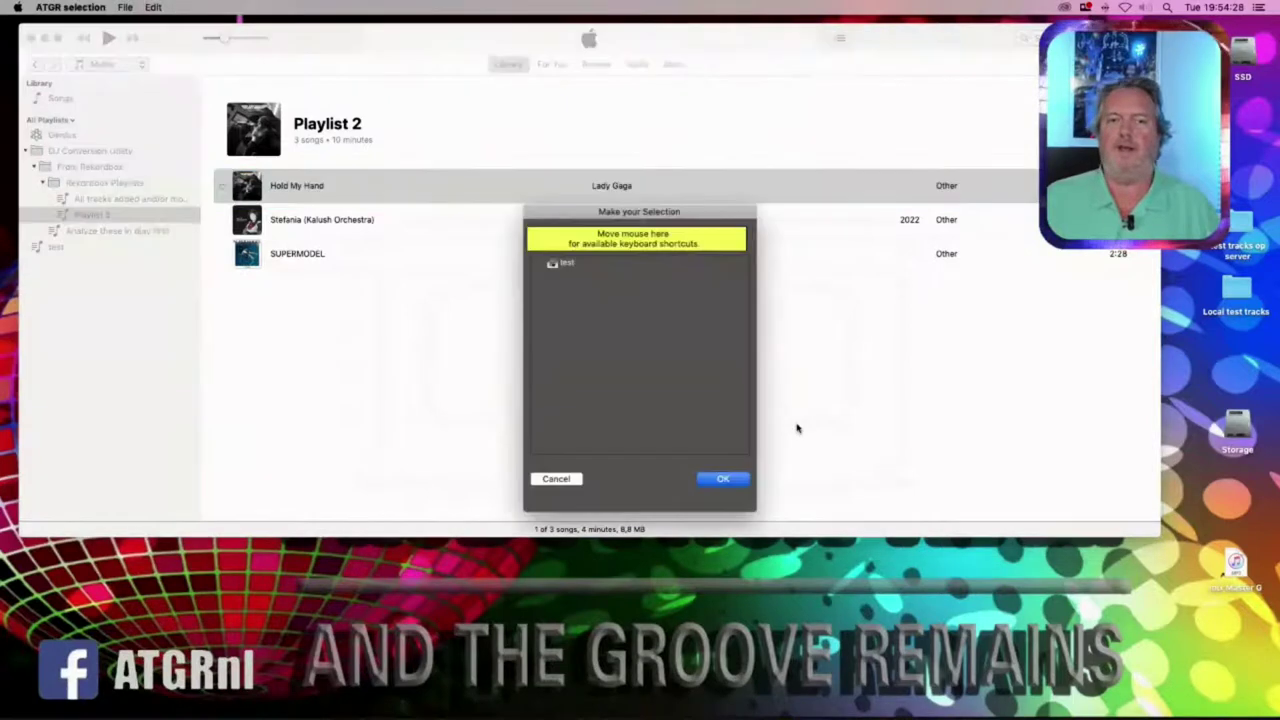
click(590, 263)
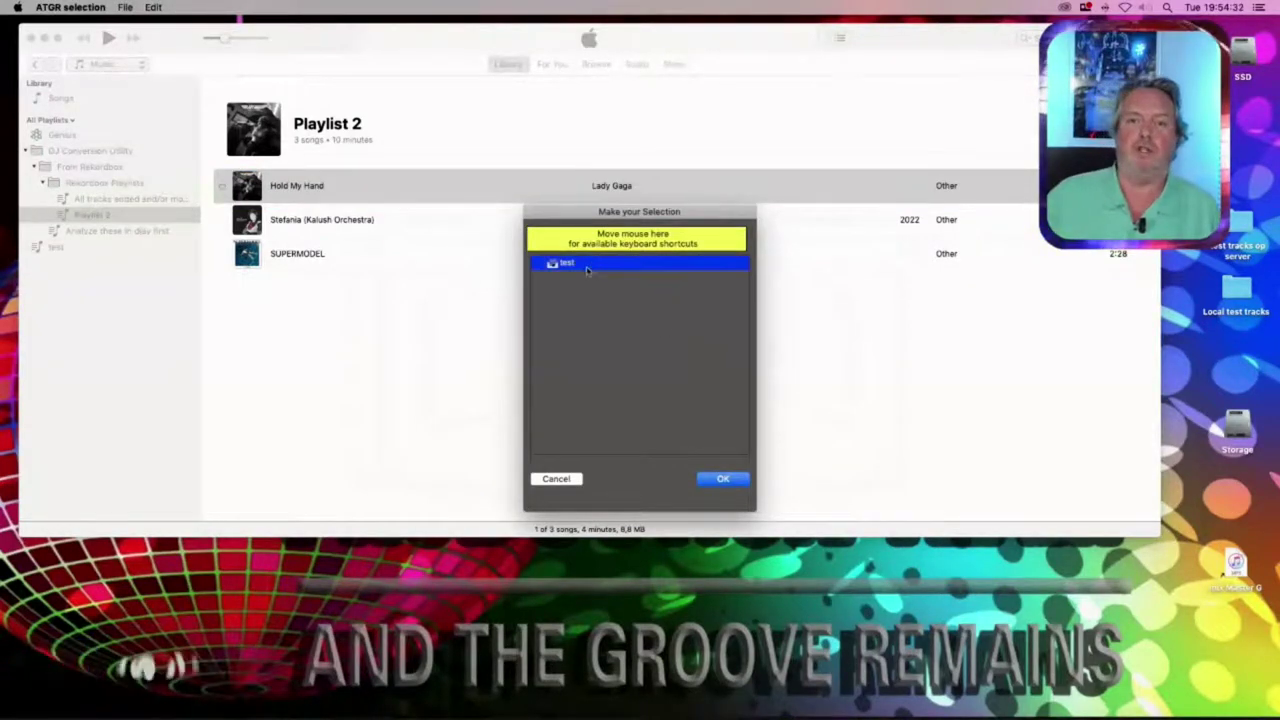
click(722, 481)
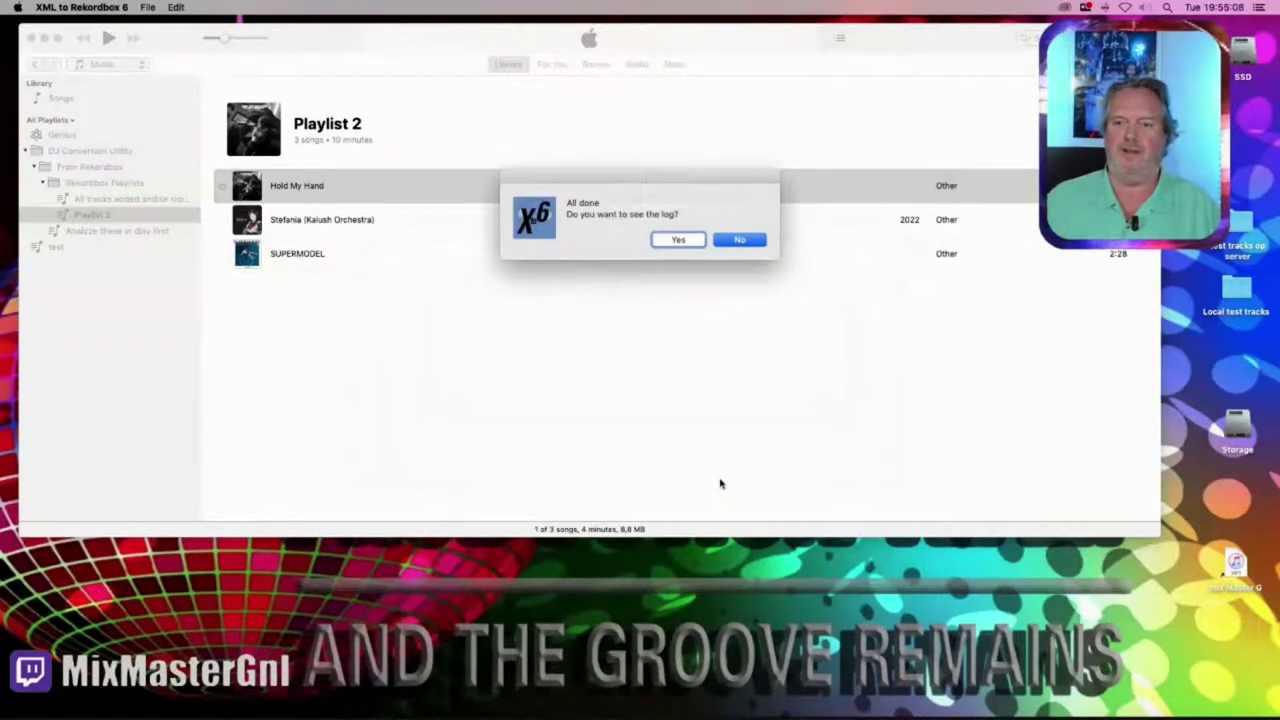
key(Return)
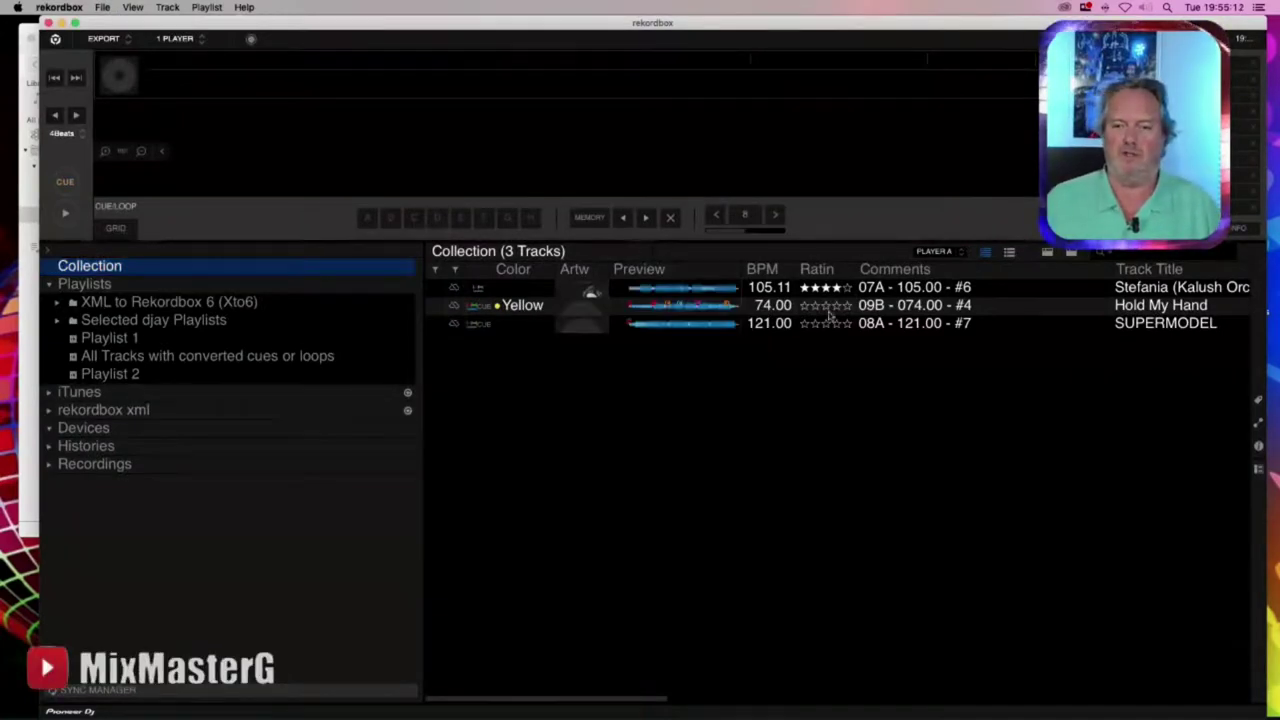
Open the test playlist under Selected djay Playlists in rekordbox and load Hold My Hand into the player
click(72, 321)
click(103, 339)
drag(683, 309, 340, 130)
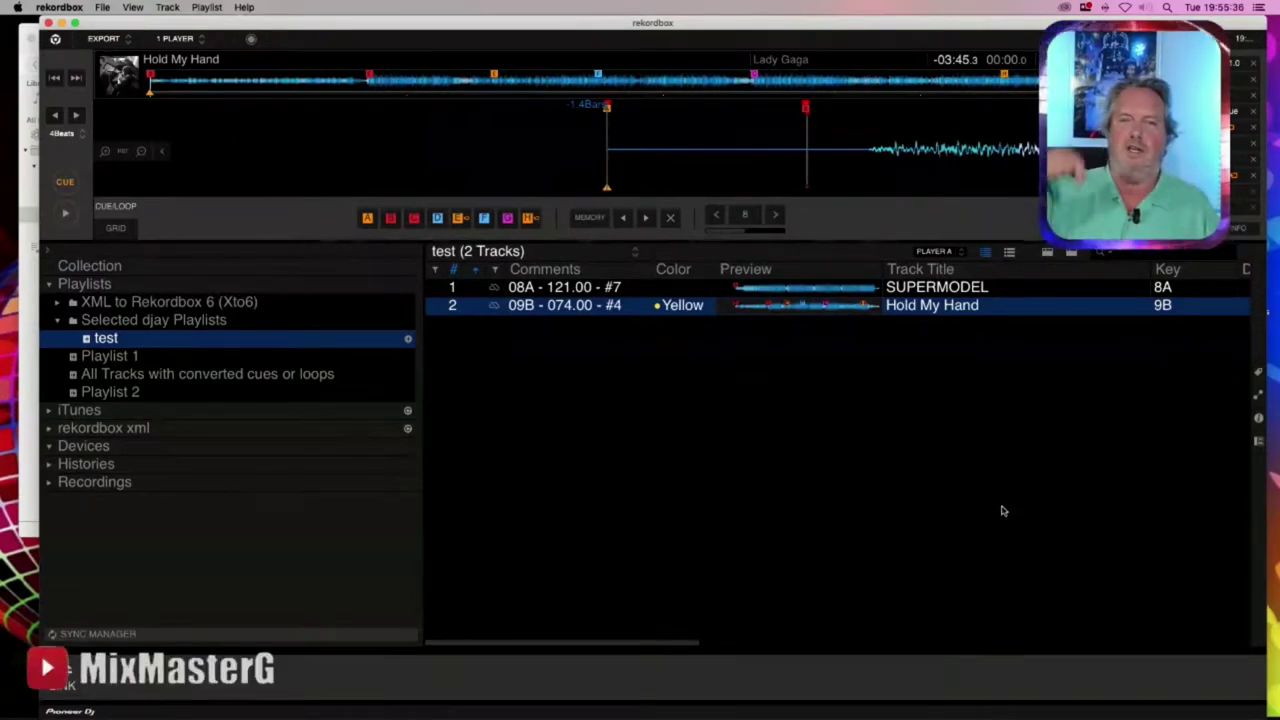
Minimize rekordbox, reopen djay, and load Hold My Hand from My Collection's Music list onto Deck 1
mouse_move(540, 705)
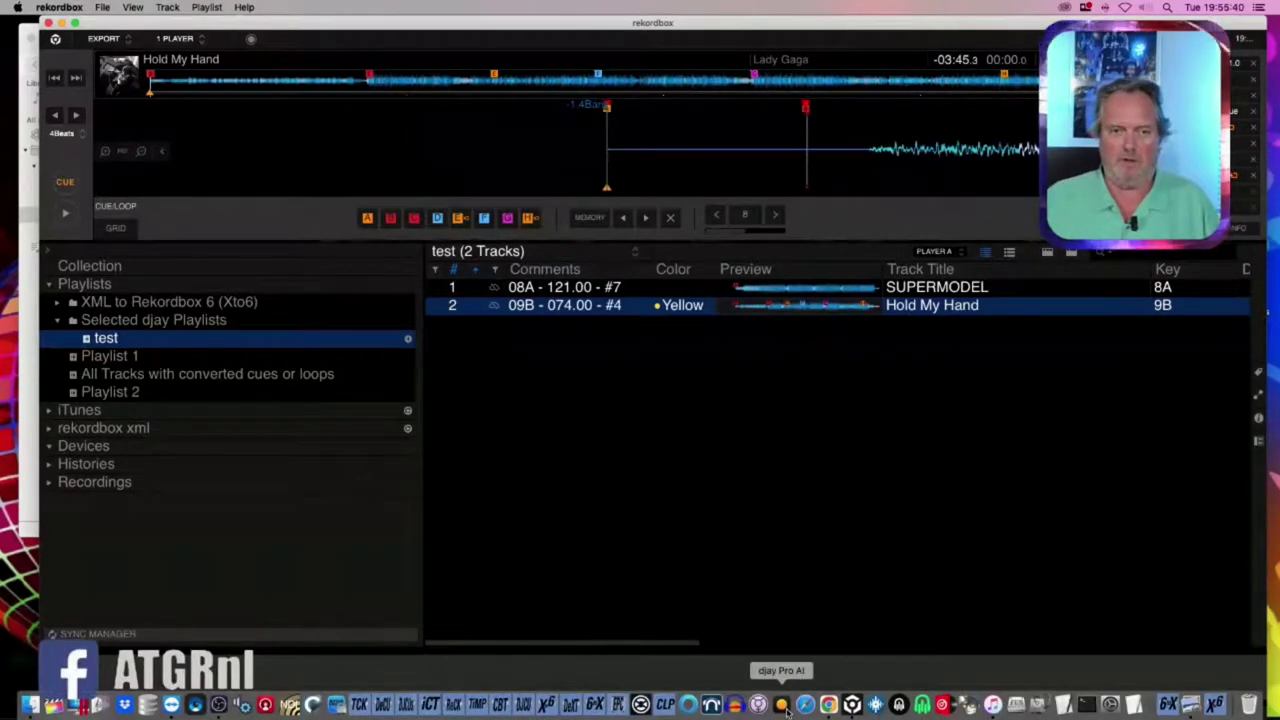
key(super+m)
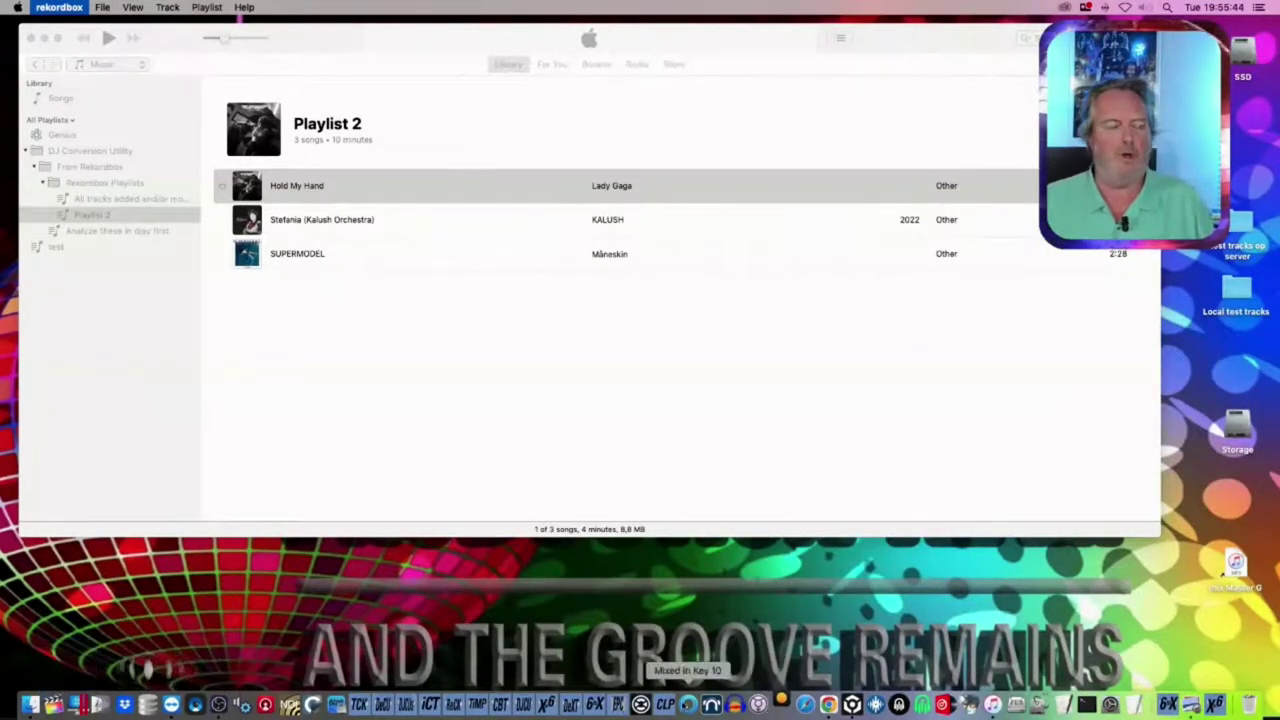
click(540, 705)
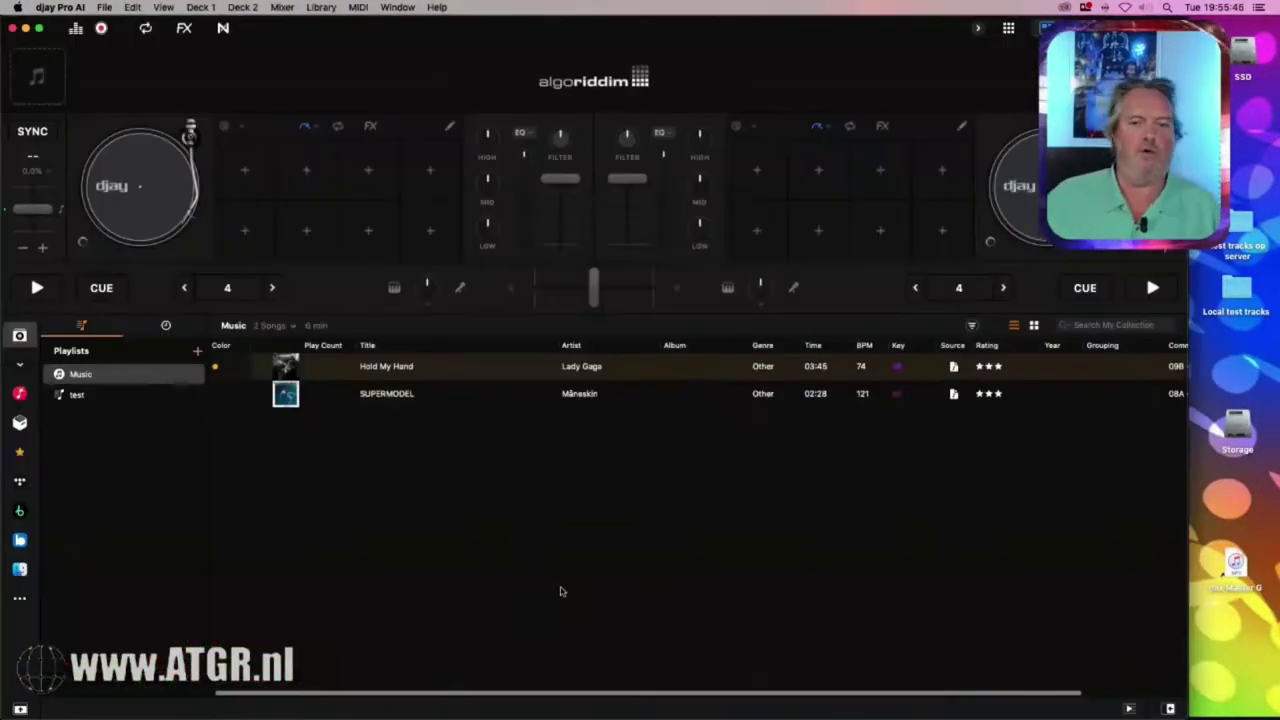
double_click(232, 366)
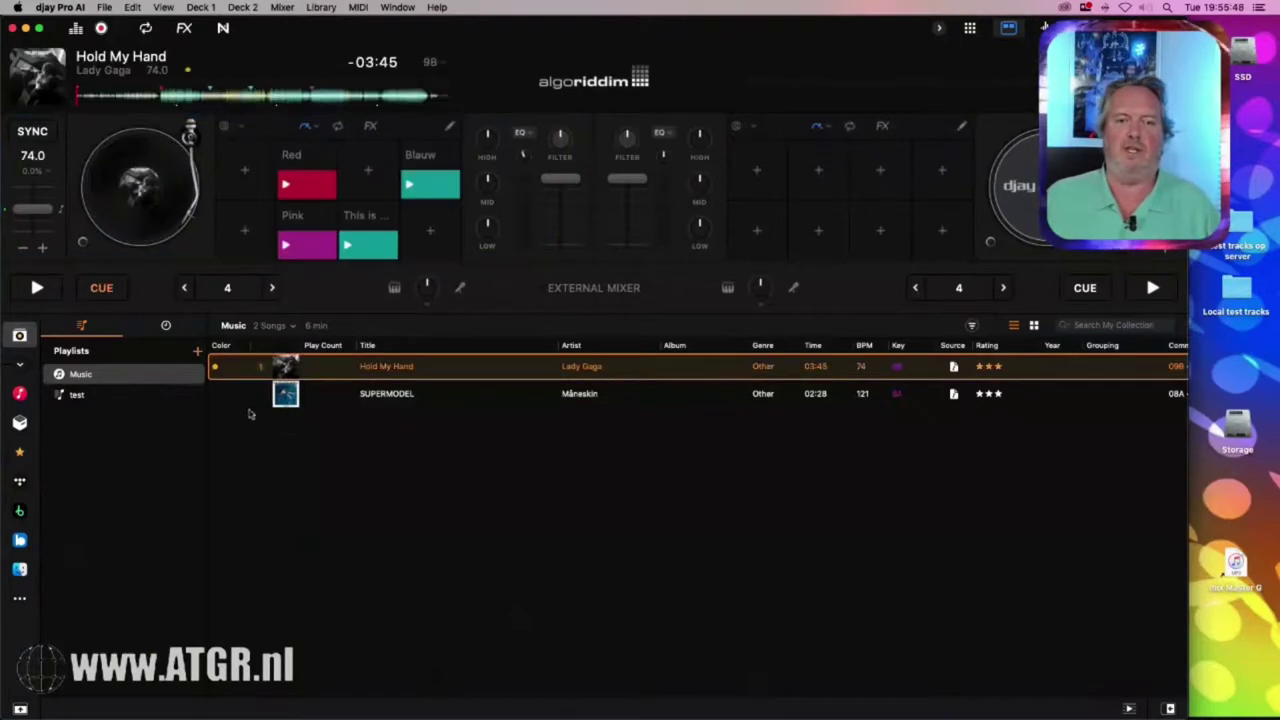
Set the Deck 1 cue point of Hold My Hand near the start of the track, with 03:16 remaining
click(106, 291)
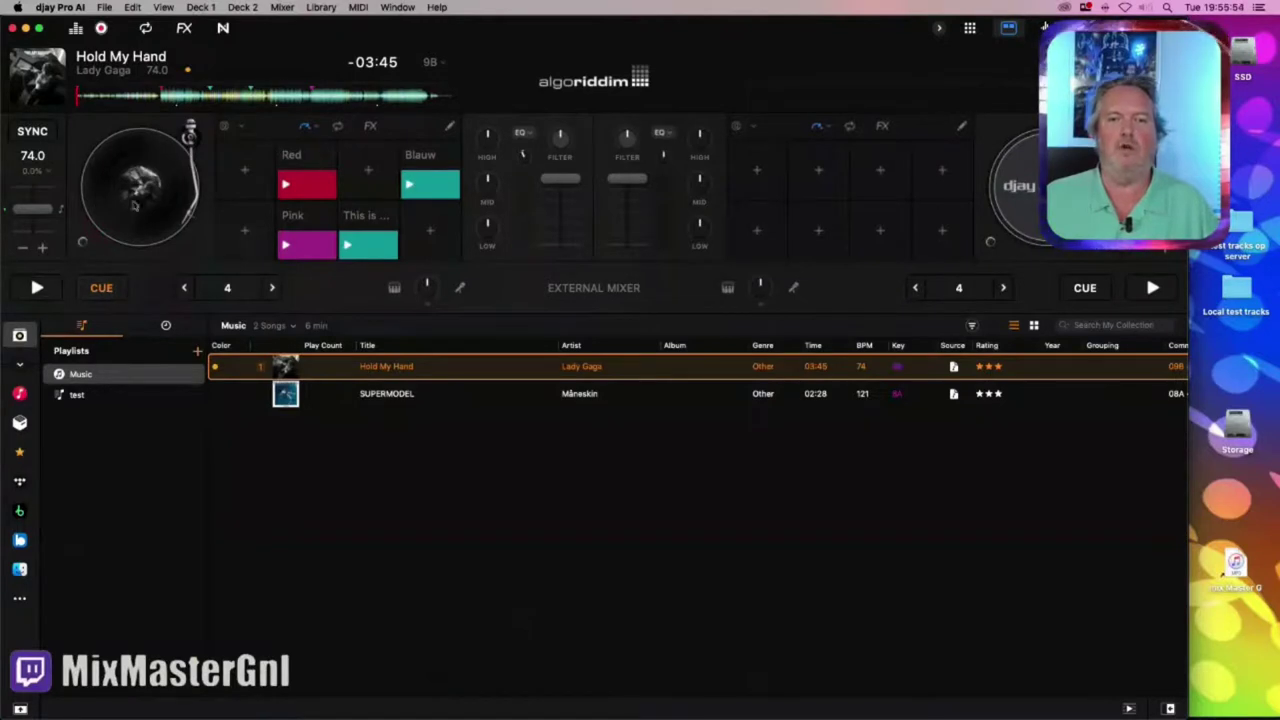
click(125, 96)
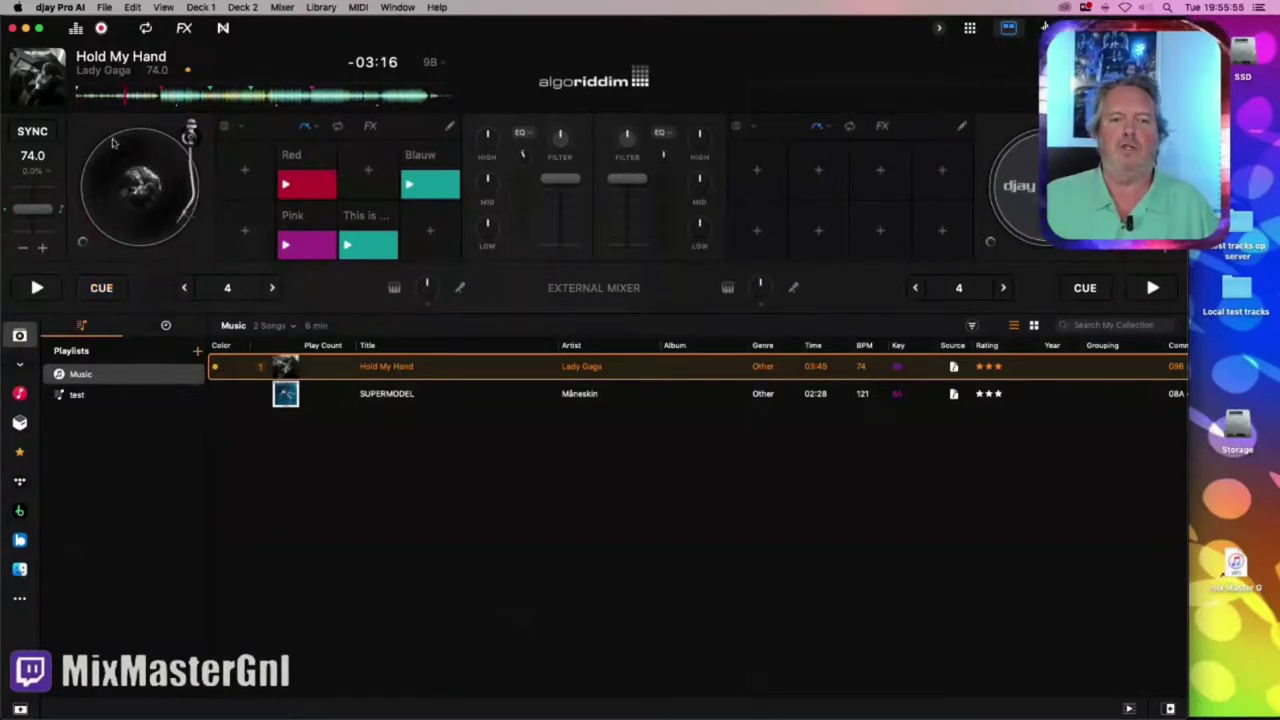
click(101, 288)
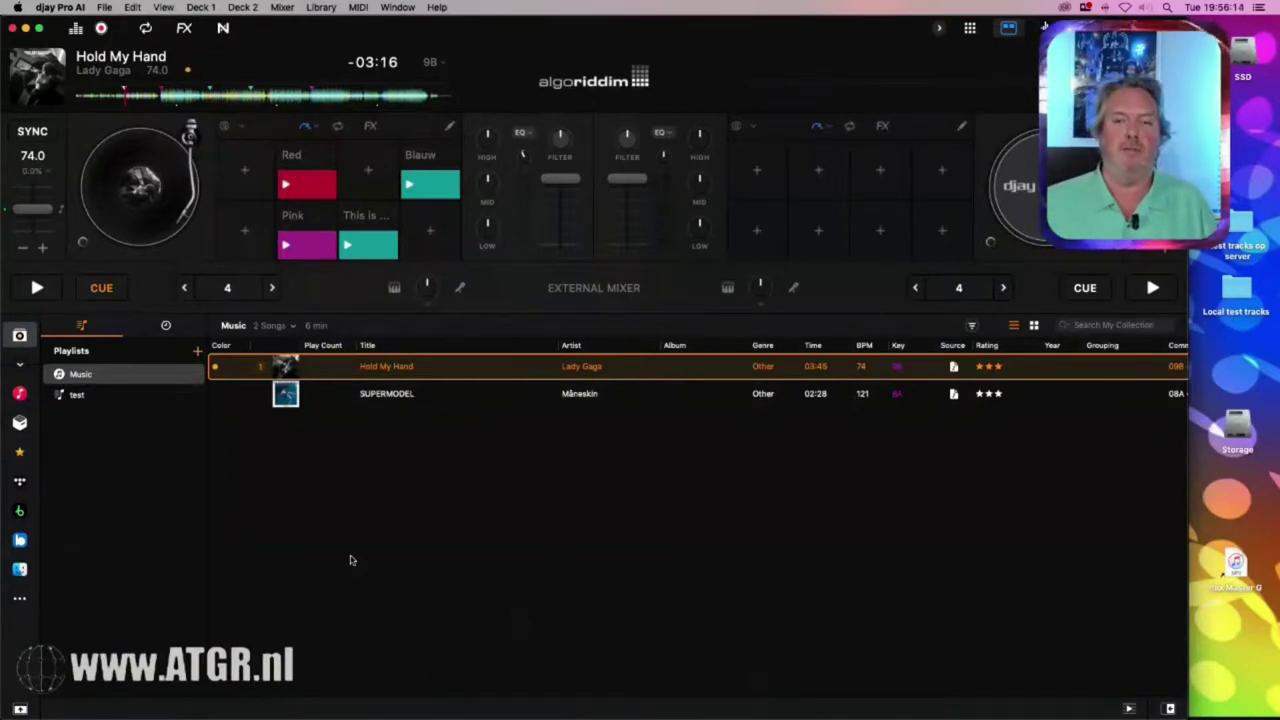
Leave djay, hide iTunes, and close the Finder window of the djay folder to clear the desktop
key(super+Tab)
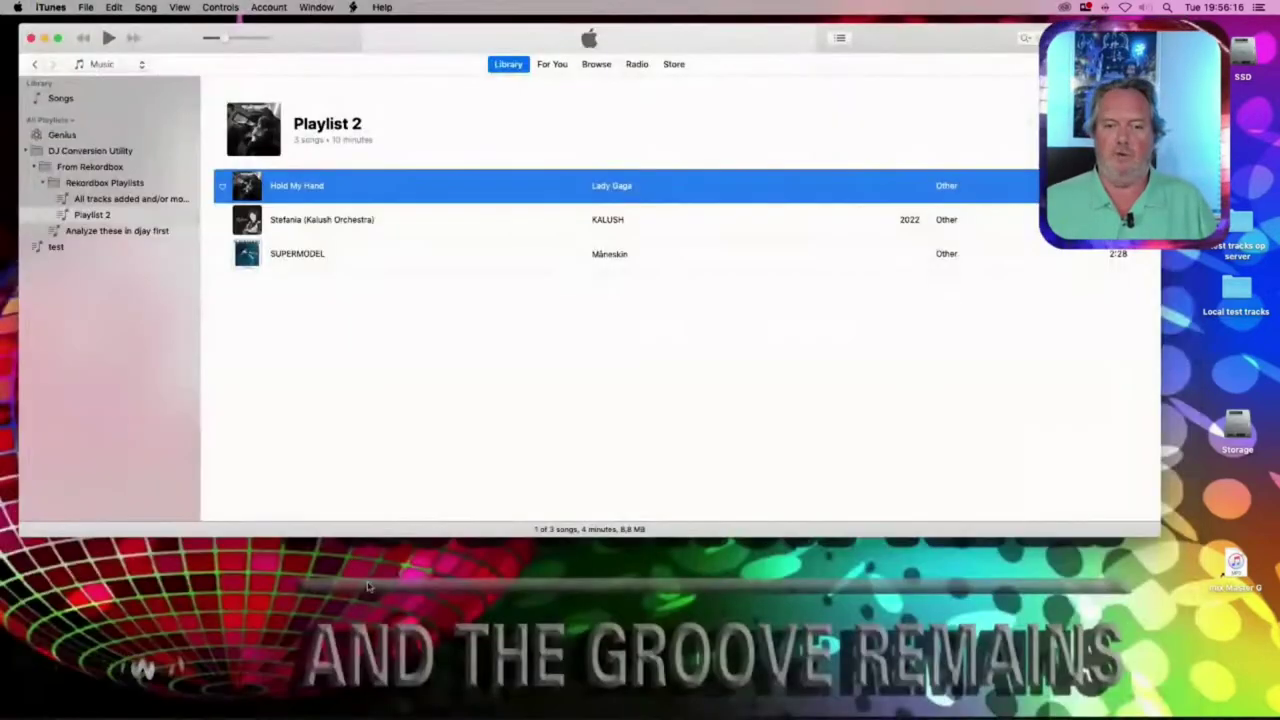
key(super+h)
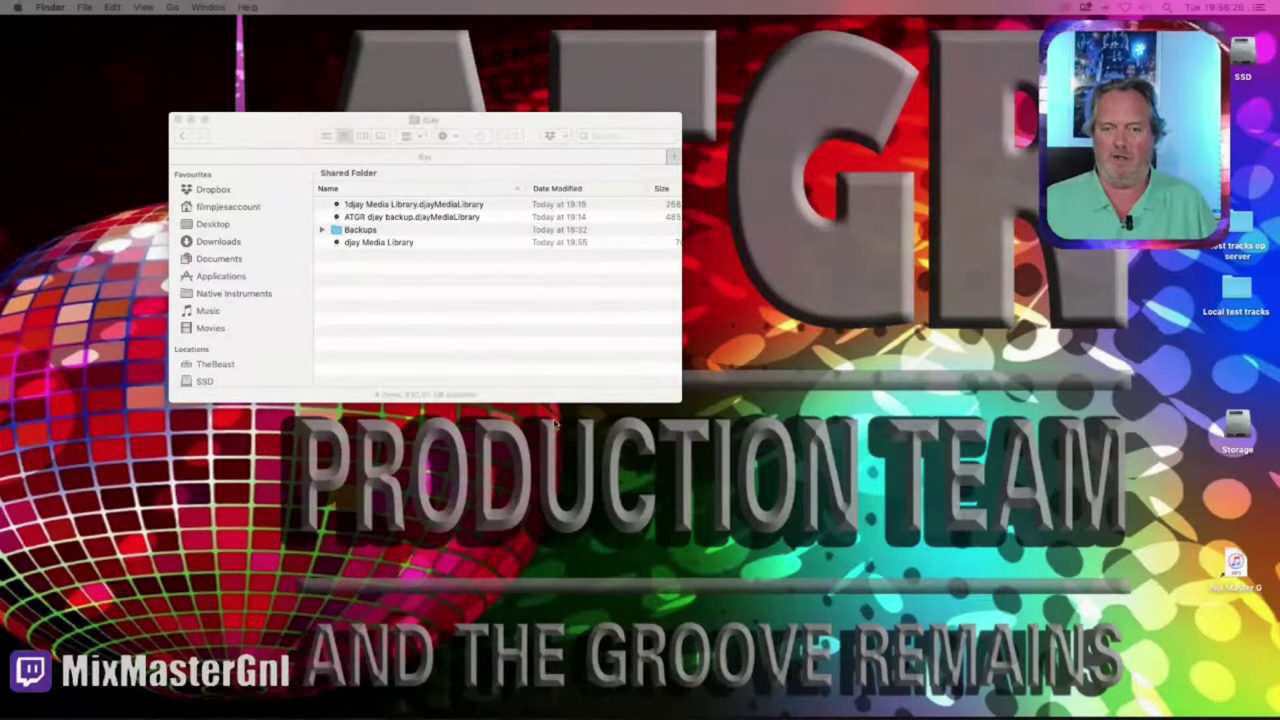
key(super+w)
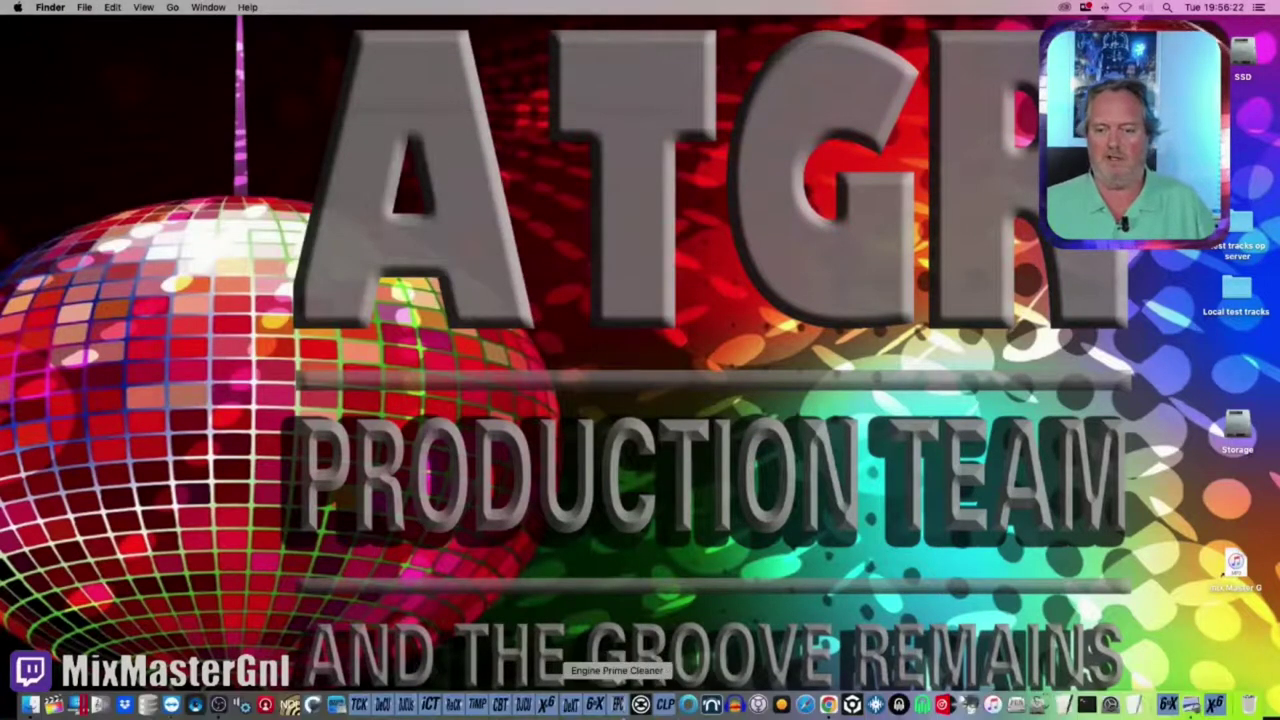
Launch DJ Conversion Utility, read through the ATGR Message Box for social channels and beta information, and quit the utility
click(525, 706)
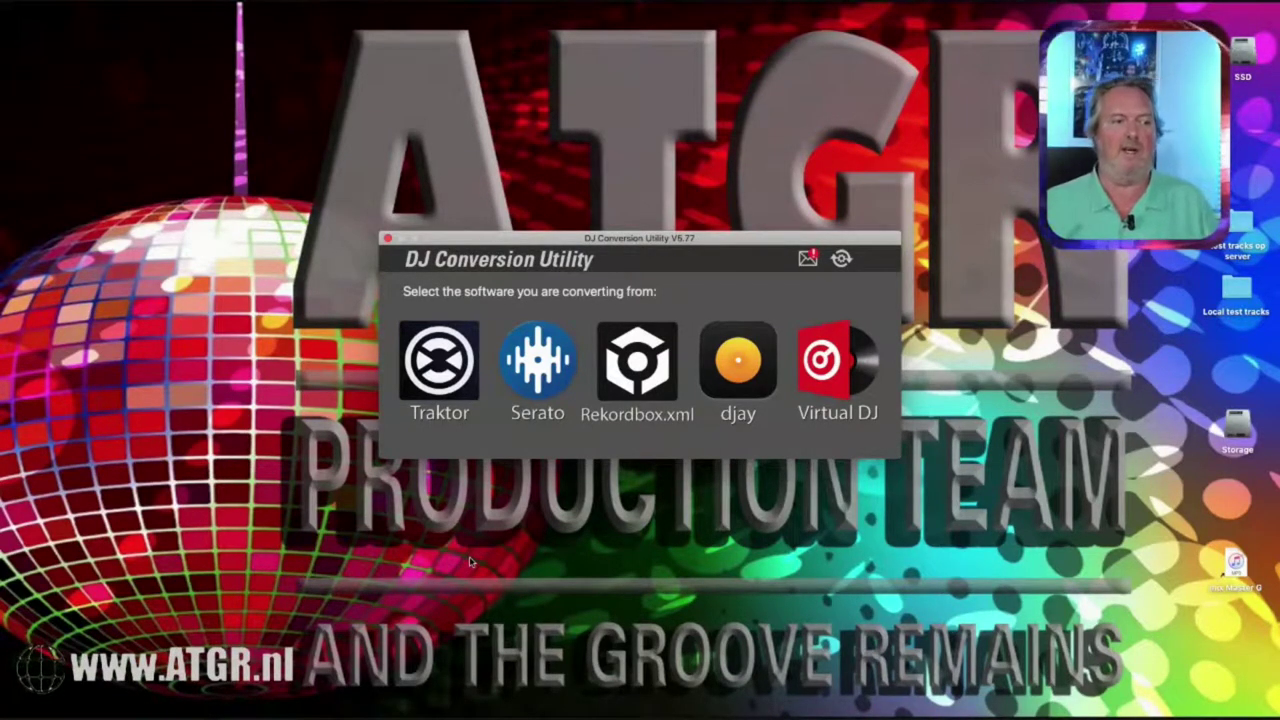
click(807, 259)
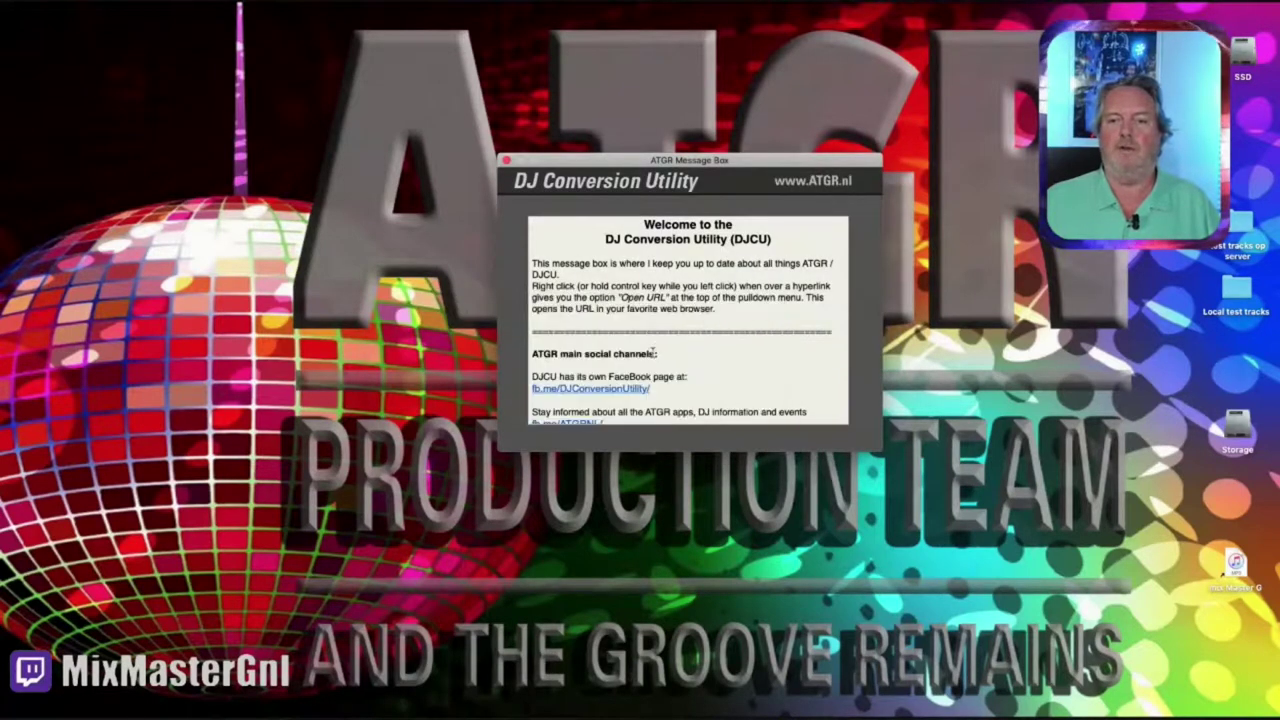
scroll(652, 350, down, 3)
scroll(652, 350, up, 2)
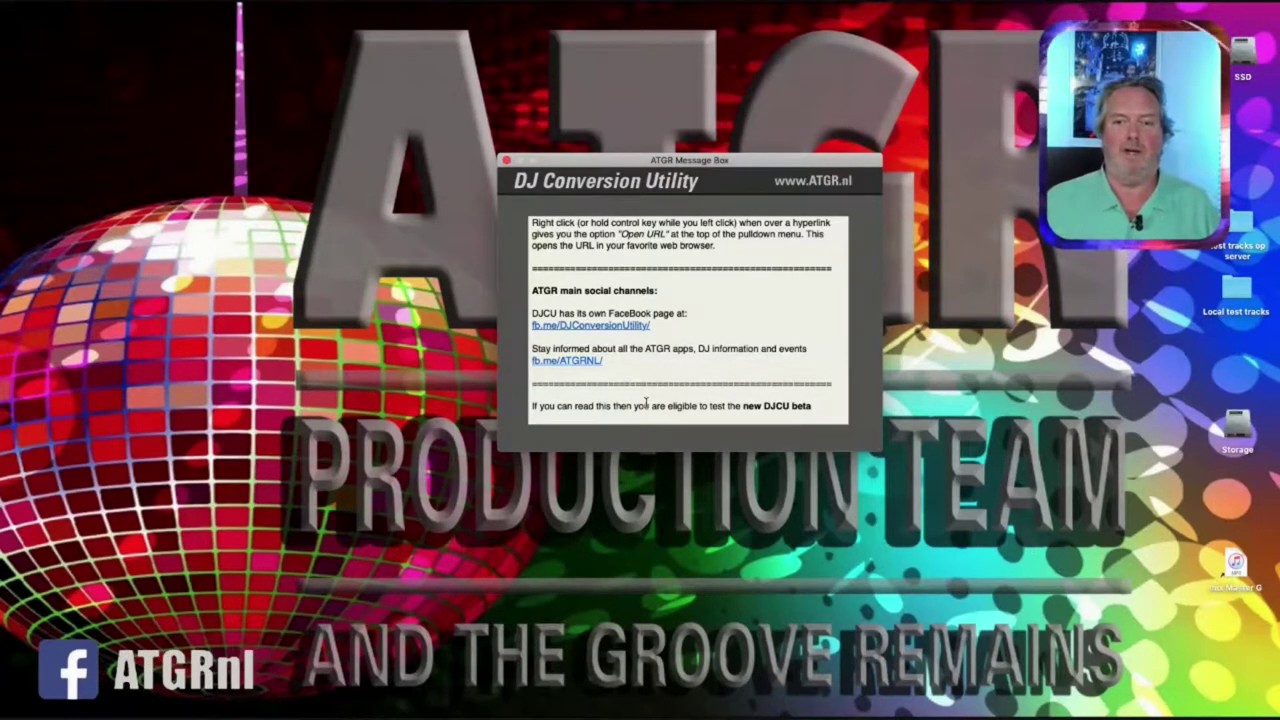
key(super+q)
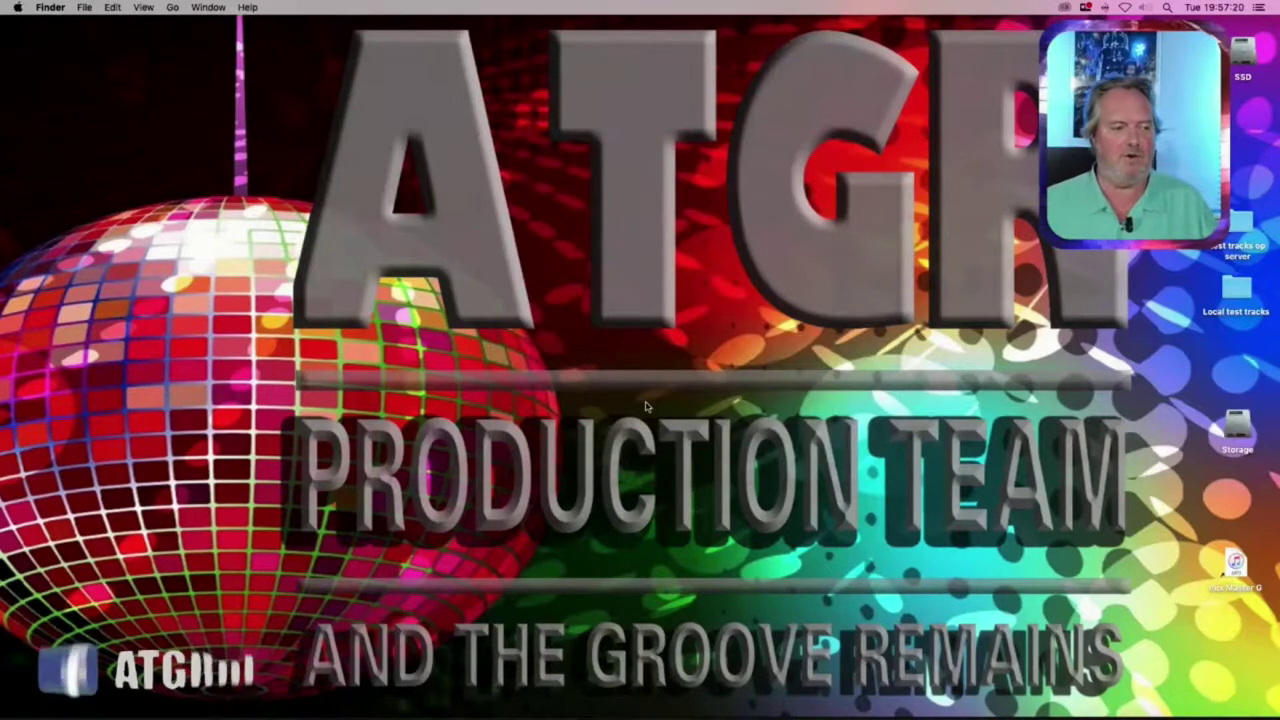